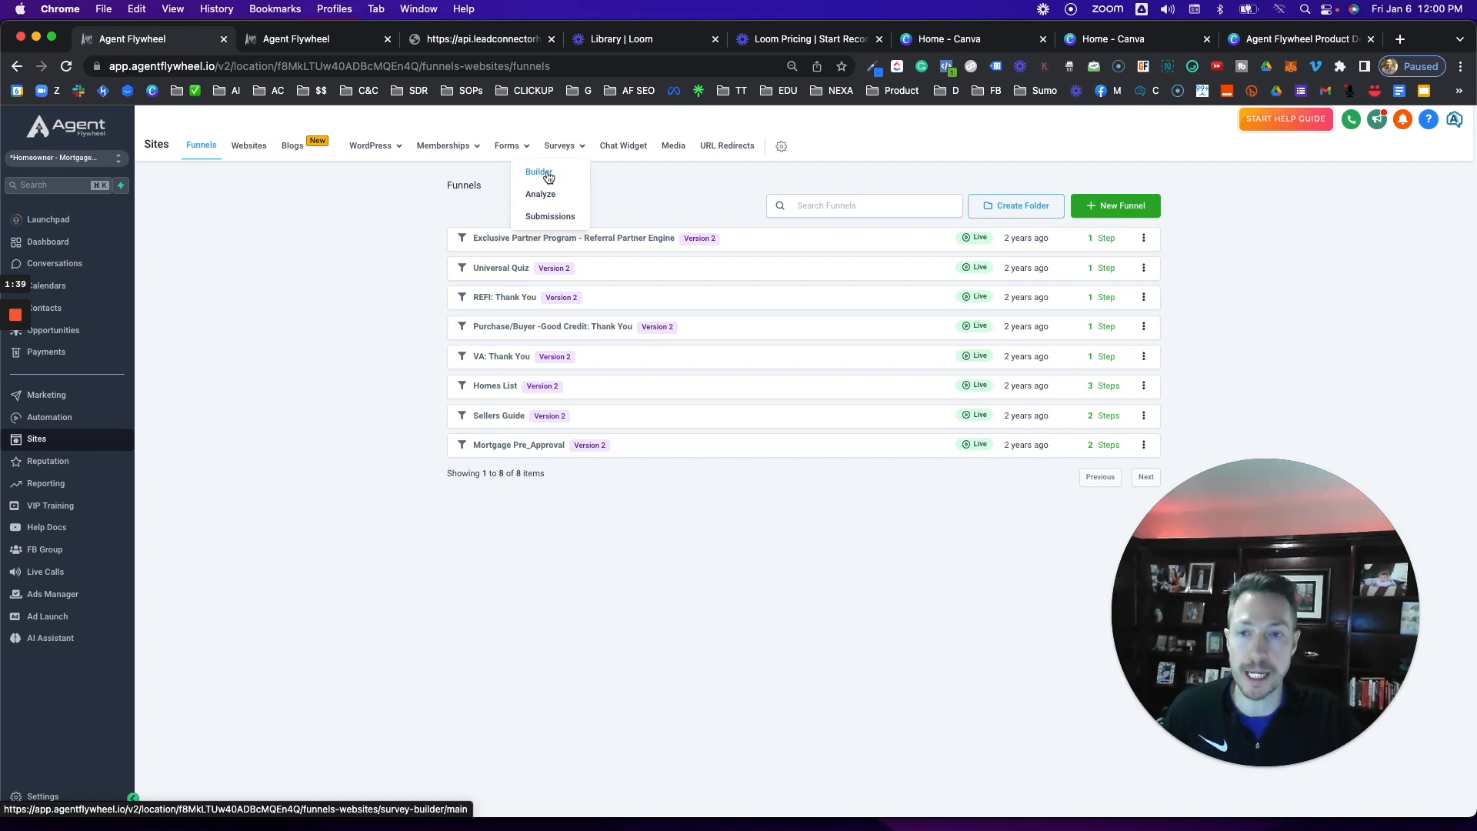
Open the Buyer | Refi Survey for editing from the survey builder's list.
{"action": "left_click", "coordinate": [549, 176]}
{"action": "left_click_drag", "start_coordinate": [1272, 500], "coordinate": [994, 189]}
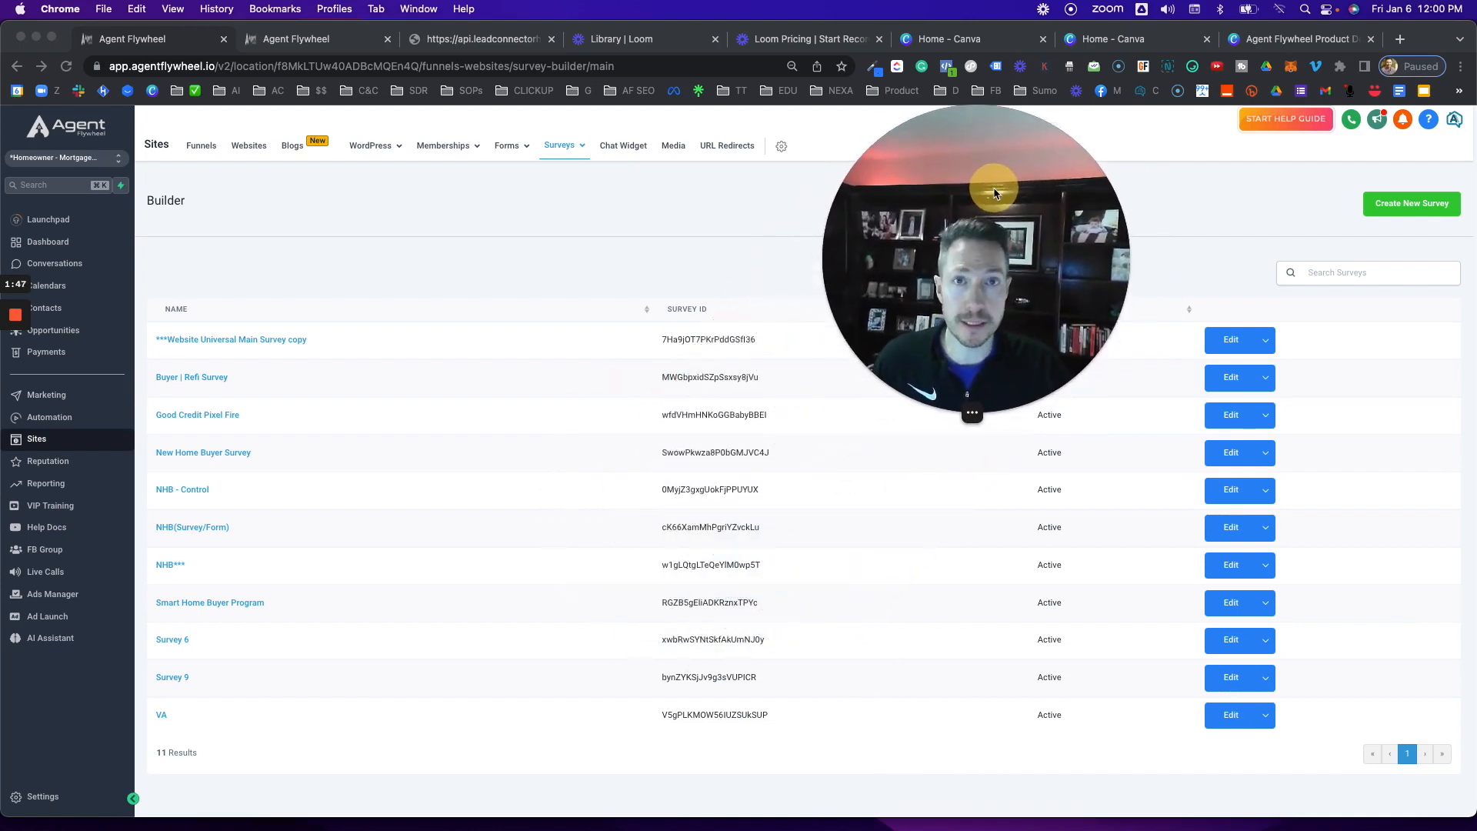
{"action": "left_click", "coordinate": [206, 376]}
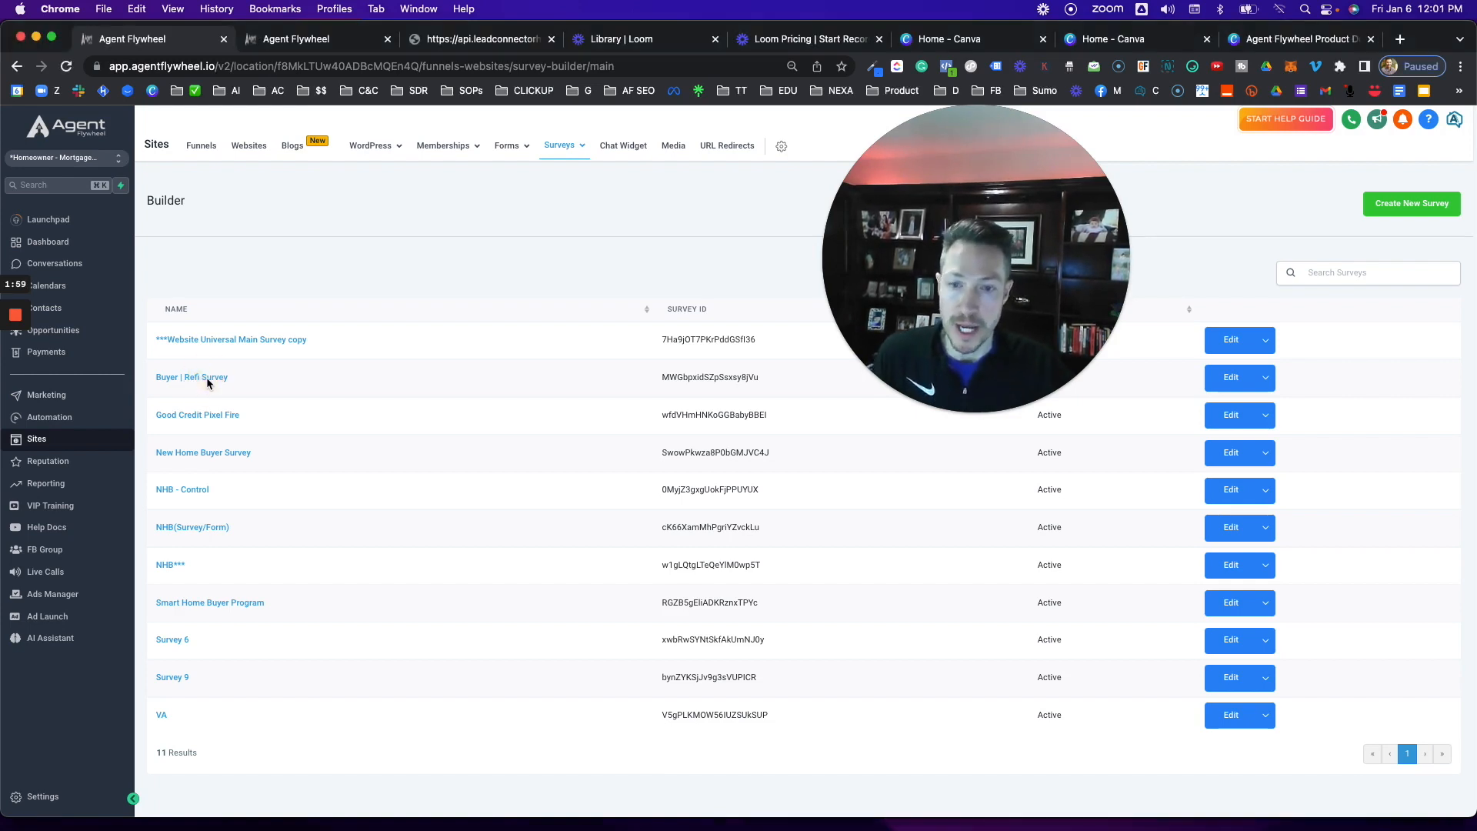
{"action": "left_click", "coordinate": [206, 377]}
{"action": "left_click_drag", "start_coordinate": [1090, 305], "coordinate": [990, 320]}
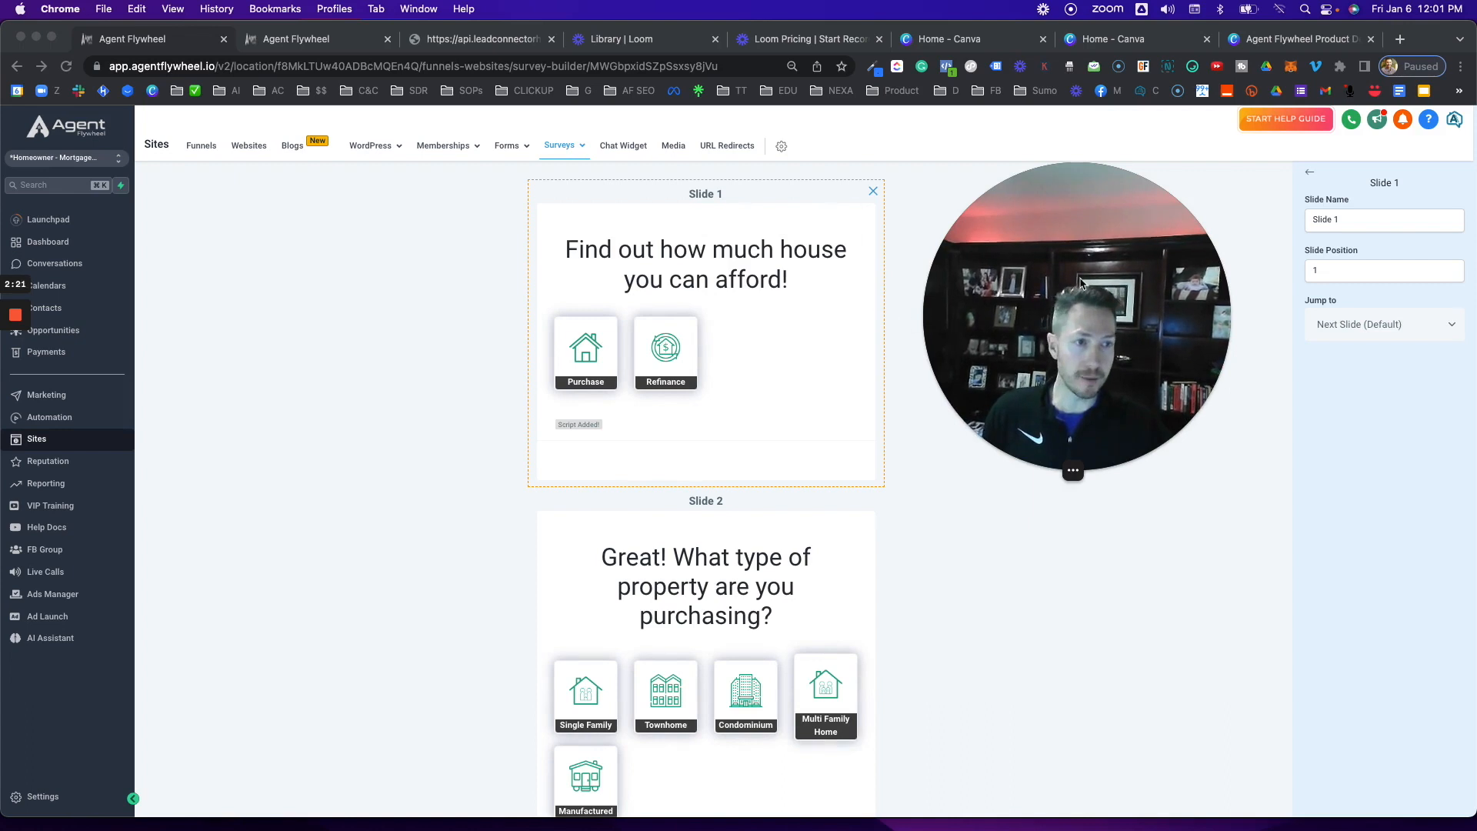
Leave the Slide 1 settings and show the survey's style settings.
{"action": "left_click_drag", "start_coordinate": [1091, 274], "coordinate": [1094, 273]}
{"action": "left_click", "coordinate": [1278, 175]}
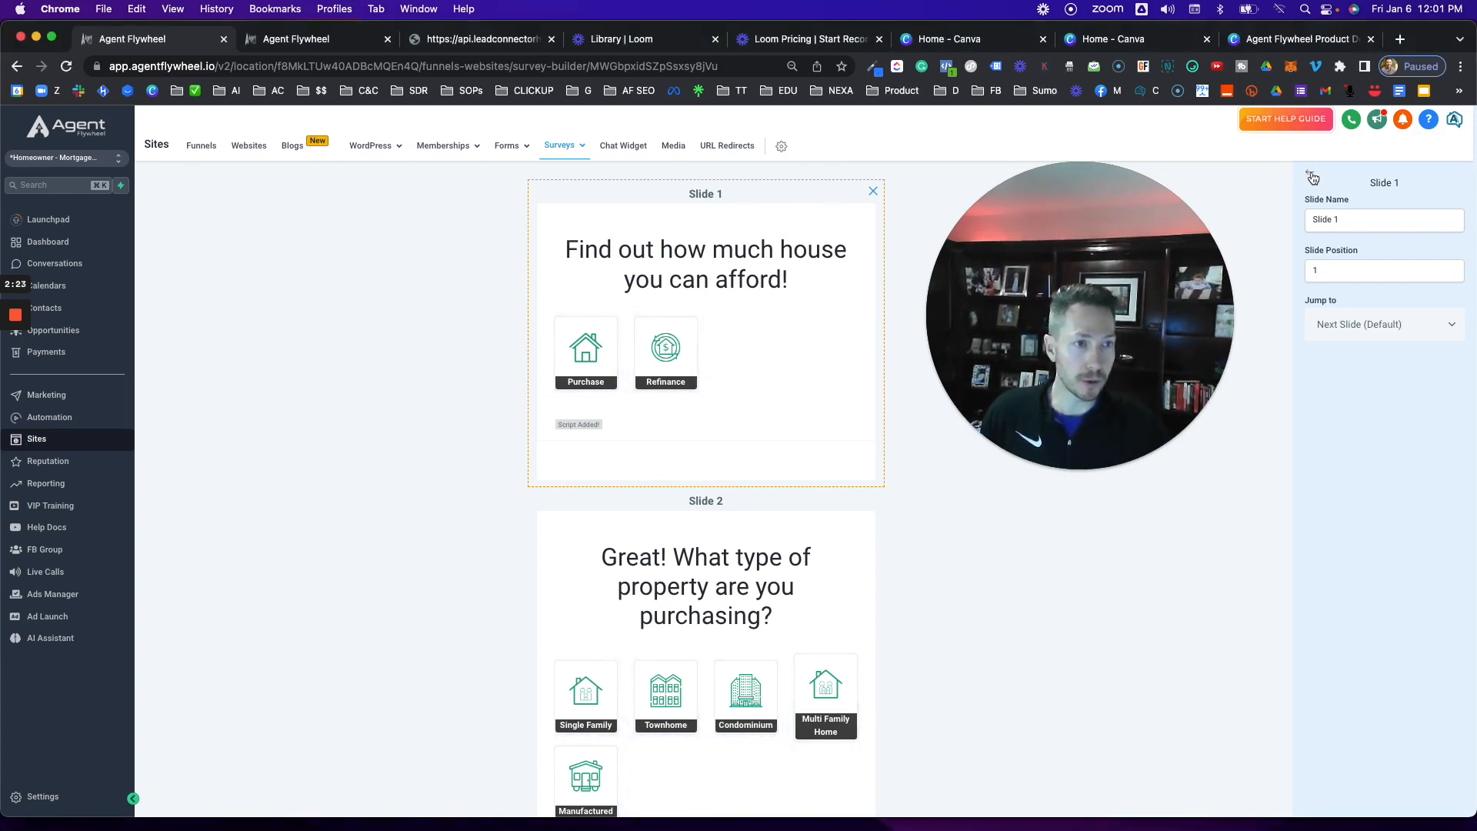
{"action": "left_click", "coordinate": [1313, 178]}
{"action": "left_click_drag", "start_coordinate": [1163, 339], "coordinate": [1187, 637]}
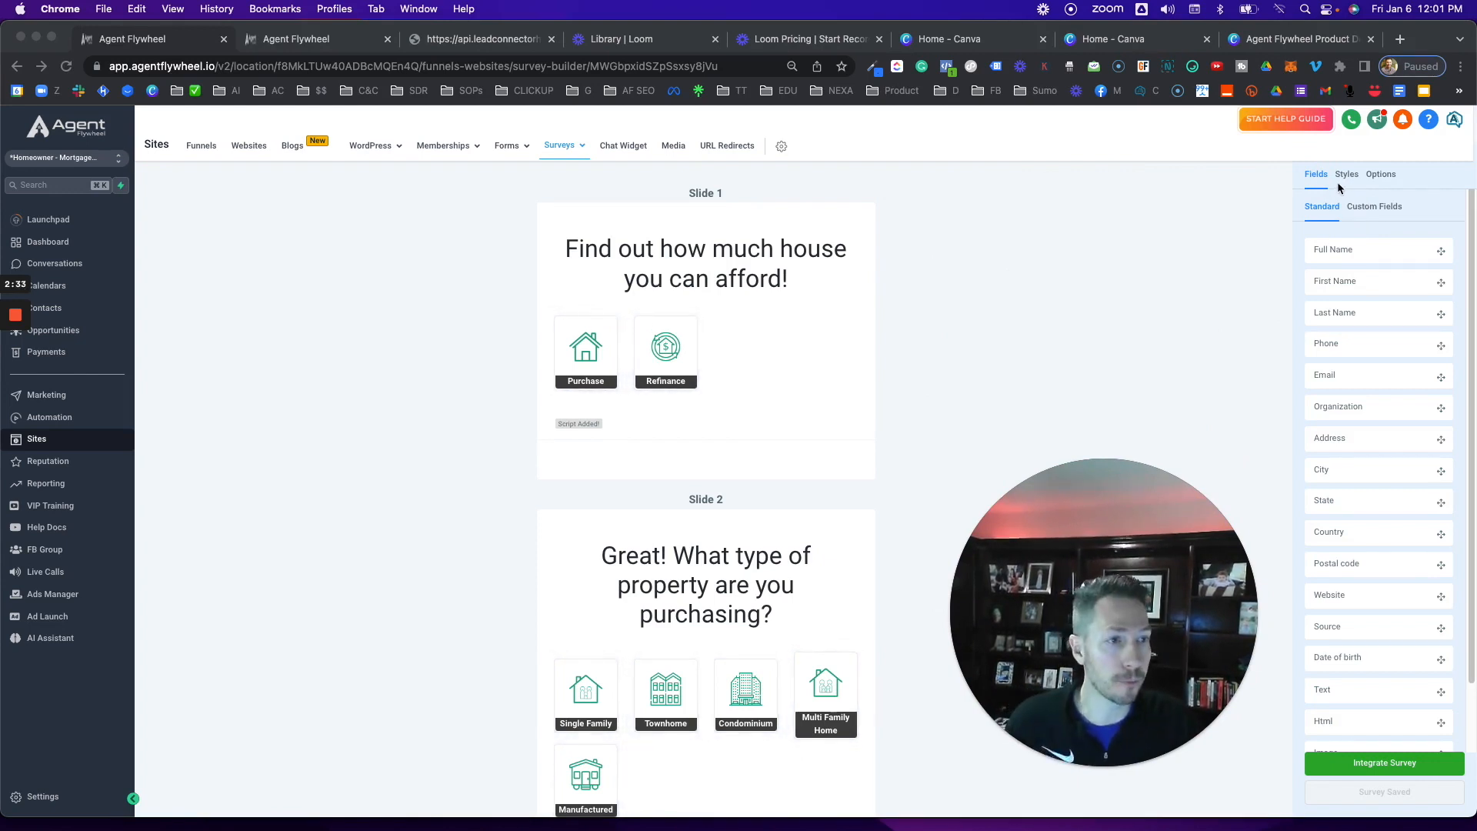
{"action": "mouse_move", "coordinate": [1354, 250]}
{"action": "left_mouse_down"}
{"action": "mouse_move", "coordinate": [1219, 254]}
{"action": "mouse_move", "coordinate": [1352, 251]}
{"action": "left_mouse_up"}
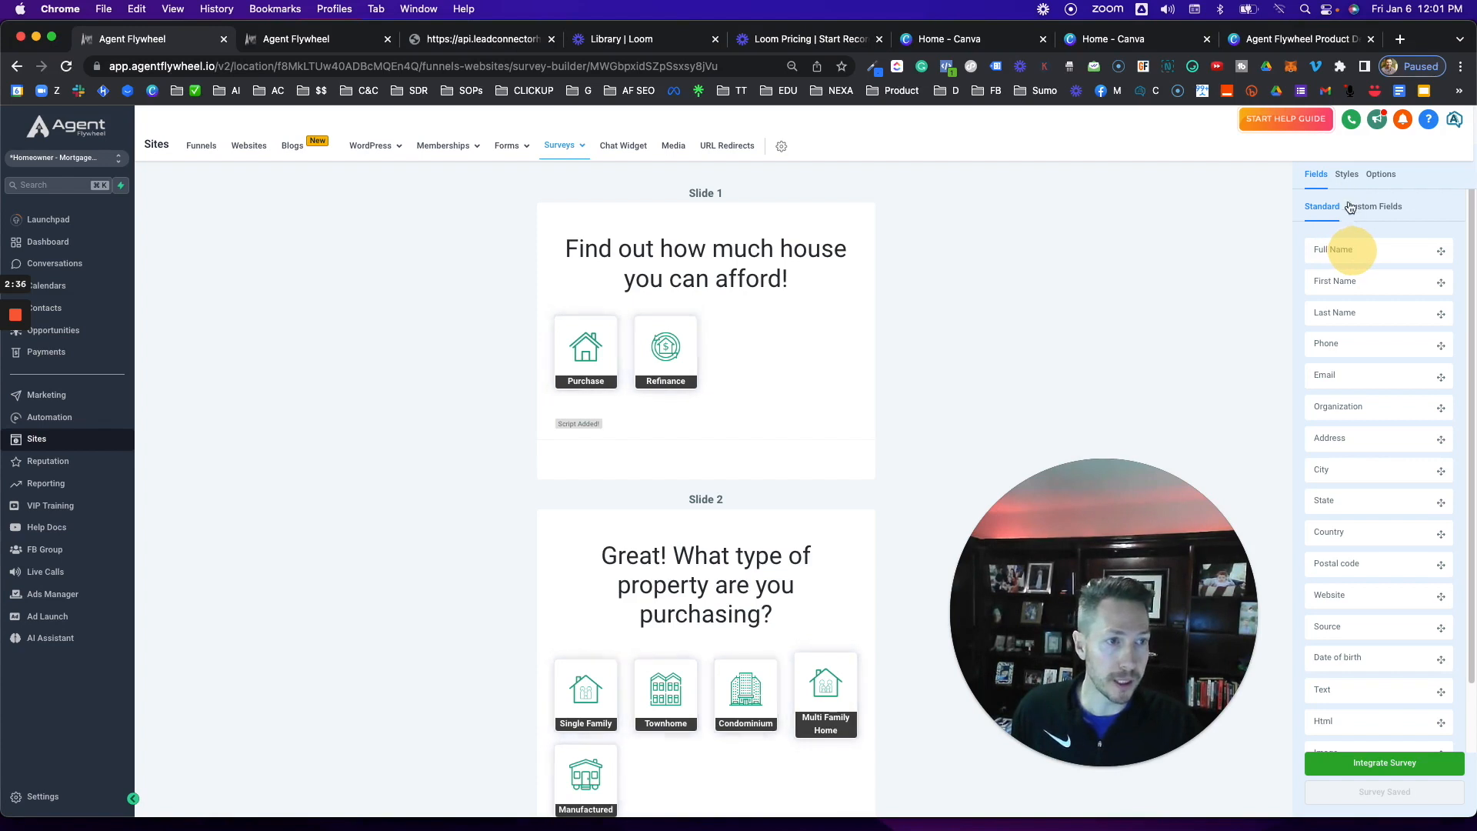
{"action": "left_click", "coordinate": [1348, 175]}
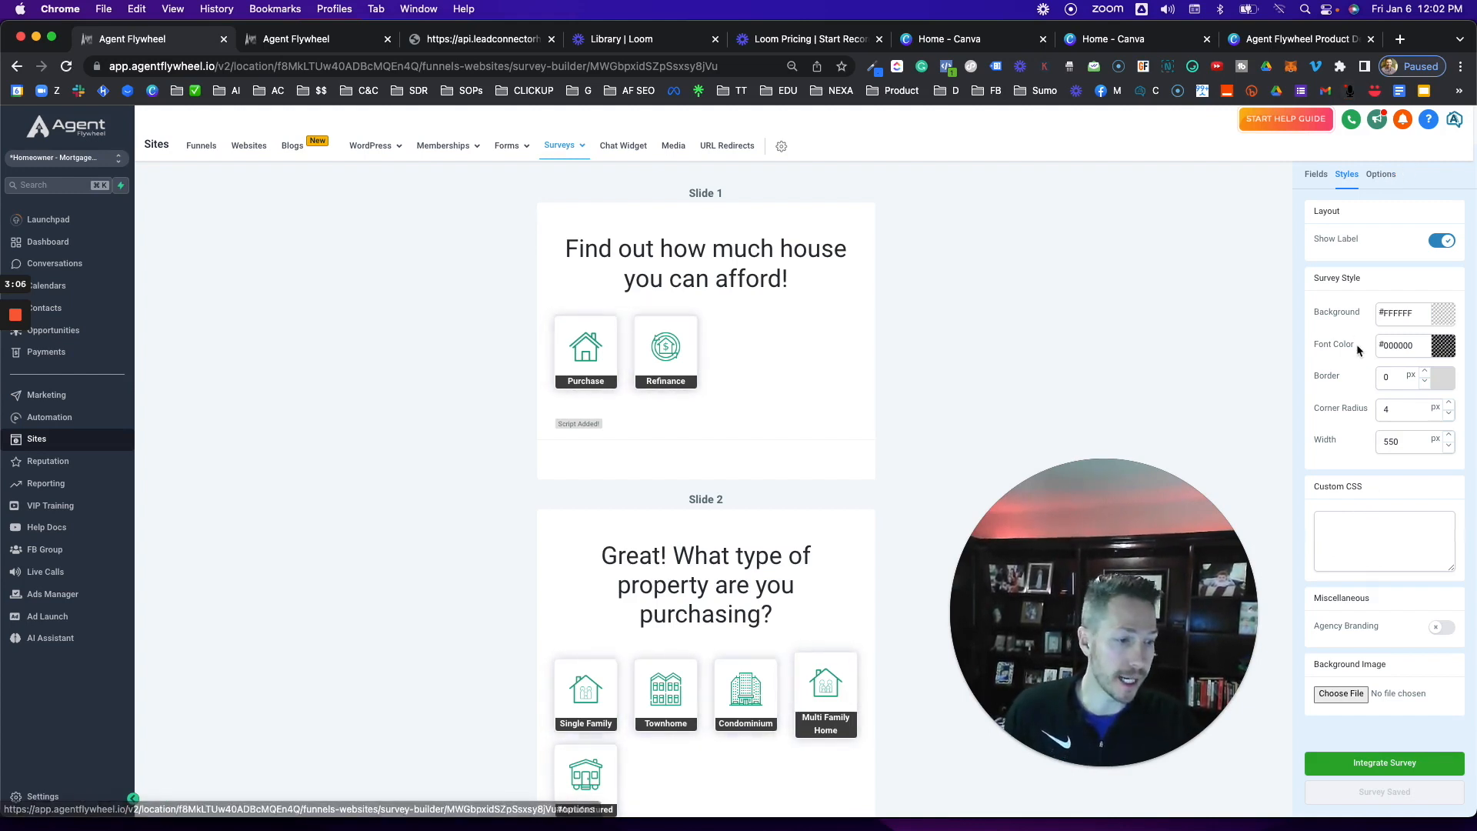
Set the survey's On Submit action to Open URL in the survey options.
{"action": "left_click", "coordinate": [1380, 173]}
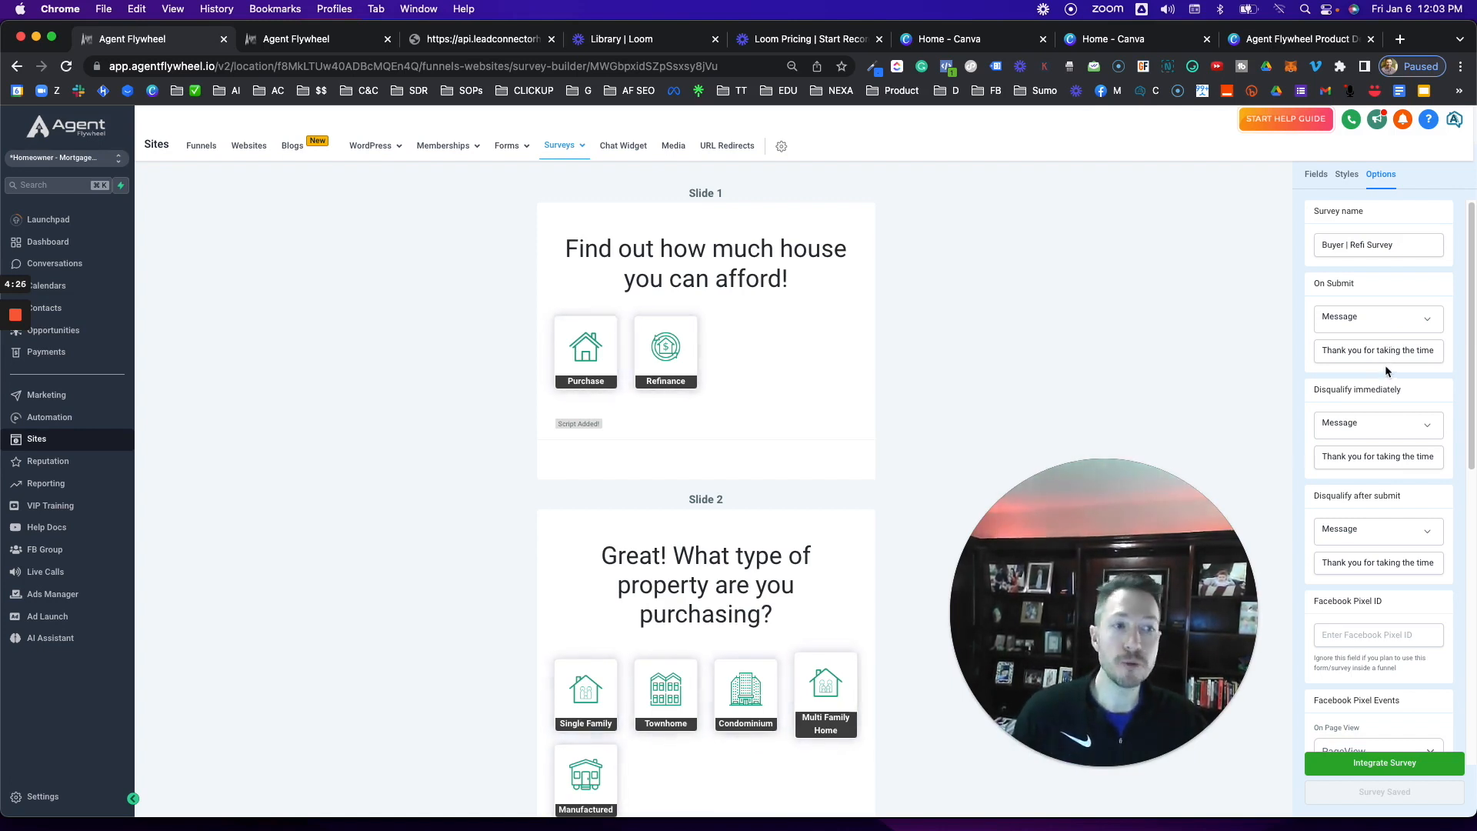
{"action": "left_click", "coordinate": [1338, 328]}
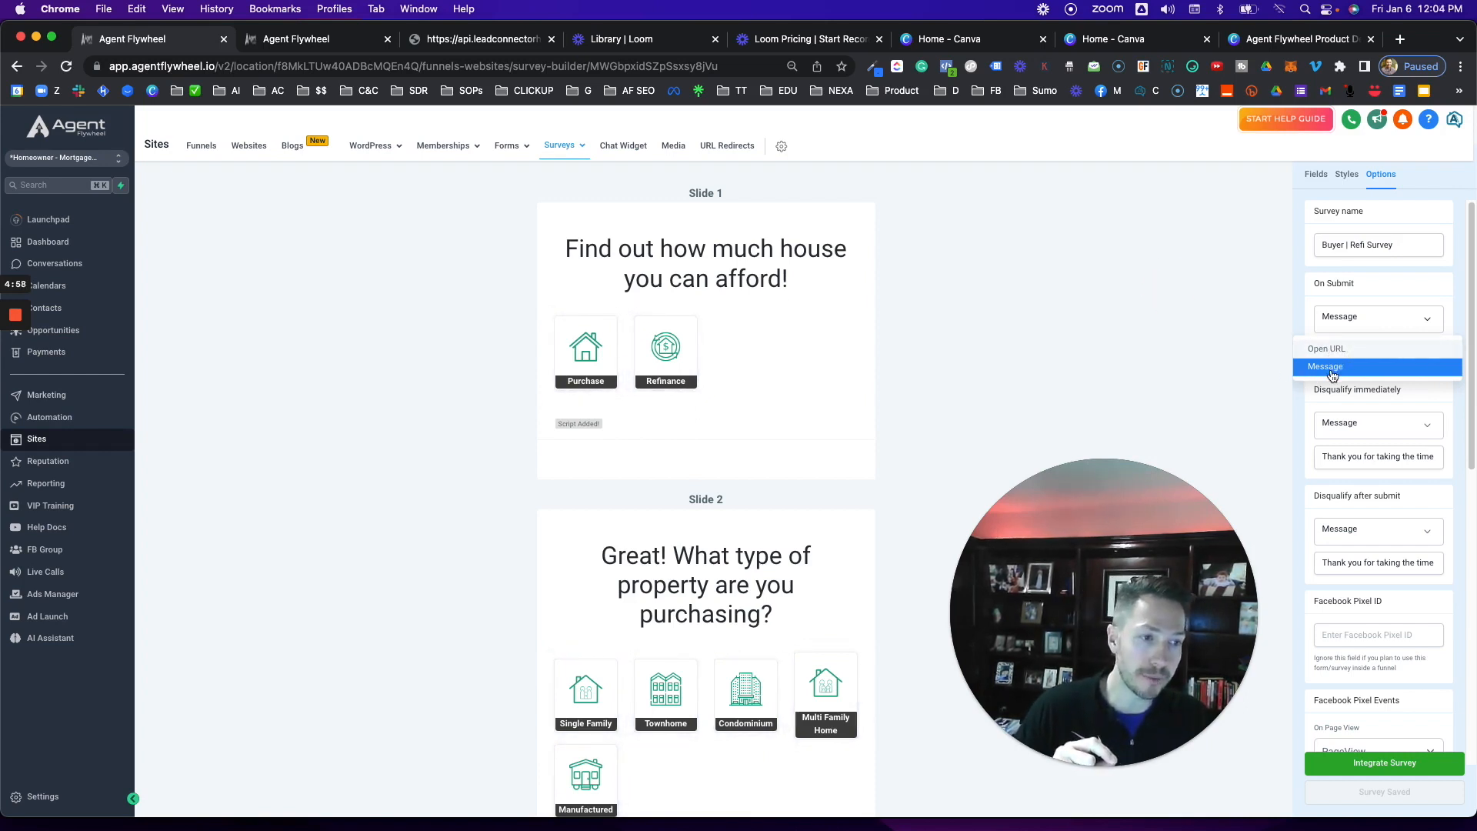
{"action": "left_click", "coordinate": [1328, 350]}
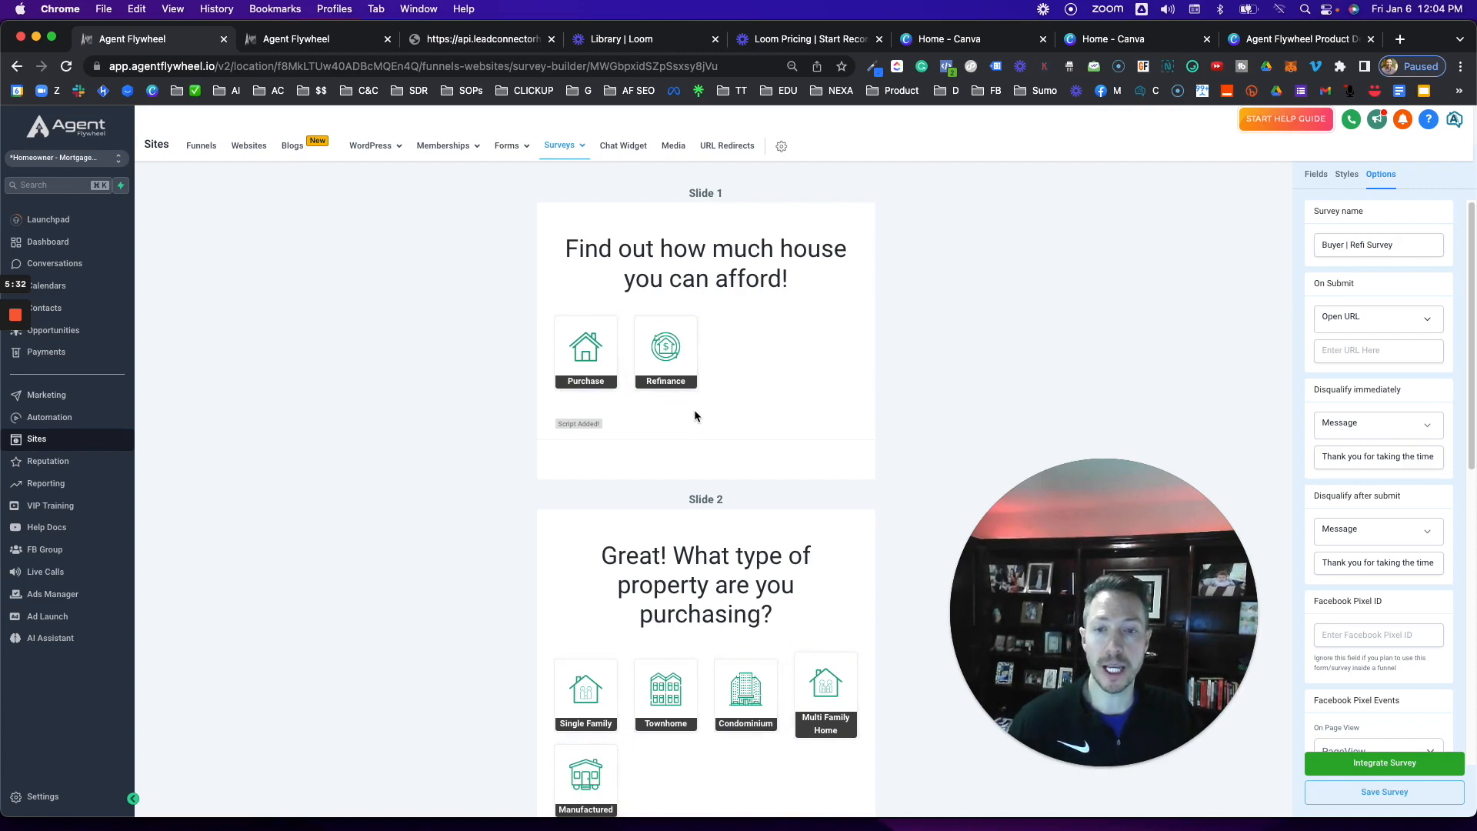
Look through the survey slides down to Slide 9 and check the choices for disqualifying a respondent immediately.
{"action": "scroll", "coordinate": [694, 416], "scroll_direction": "down", "scroll_amount": 20}
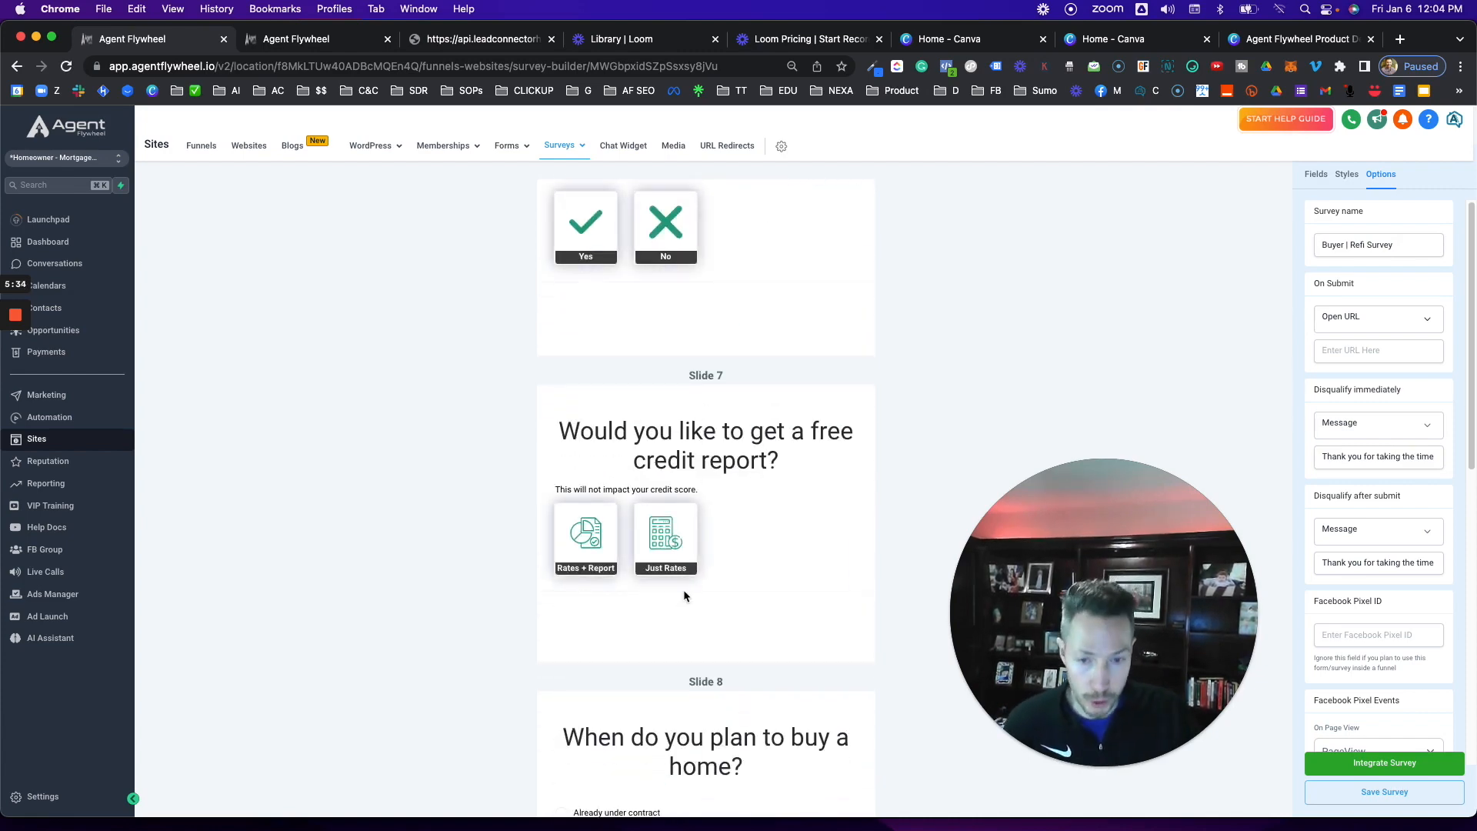
{"action": "scroll", "coordinate": [723, 550], "scroll_direction": "down", "scroll_amount": 5}
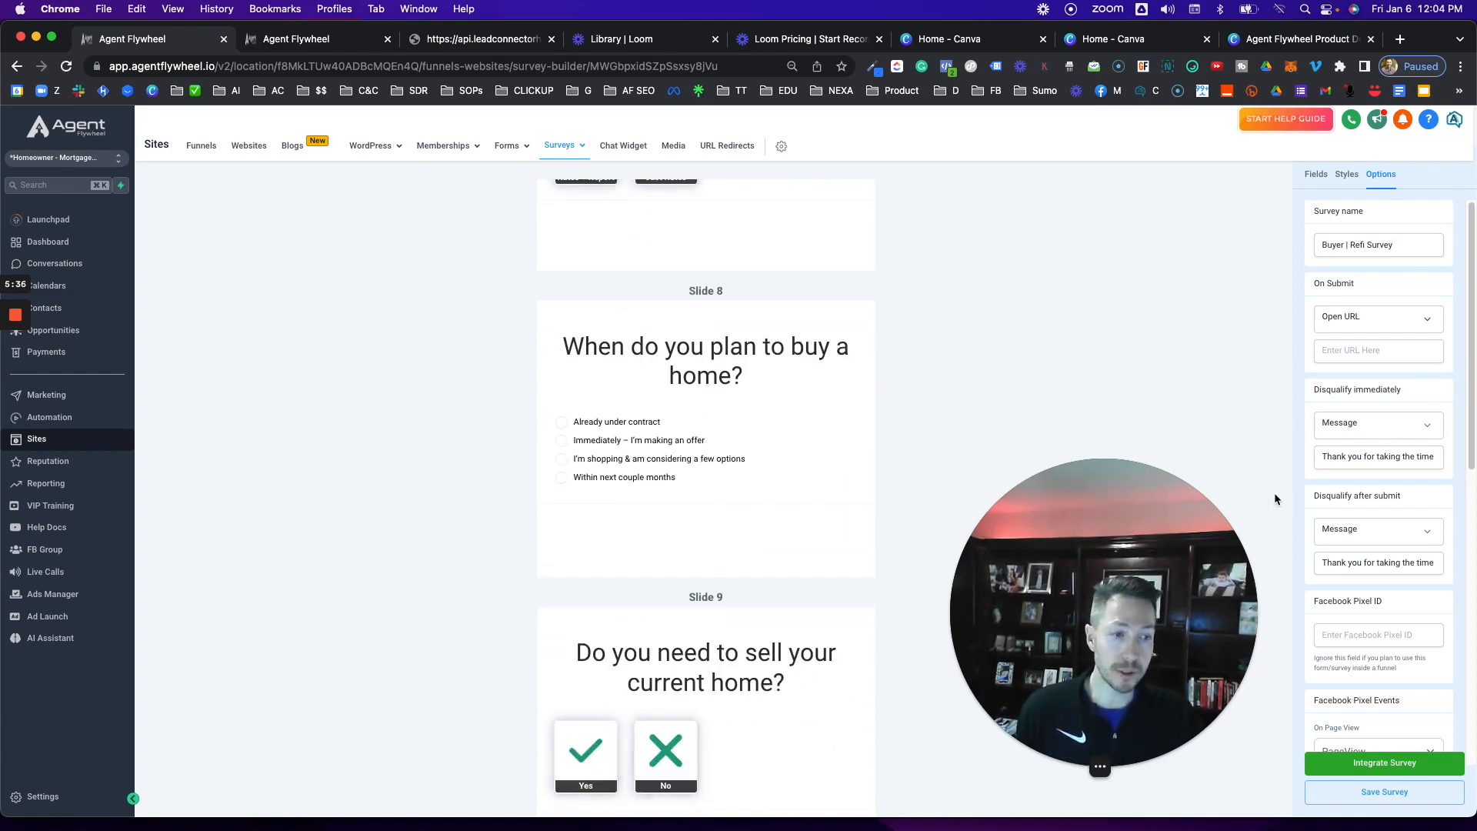
{"action": "left_click", "coordinate": [1349, 432]}
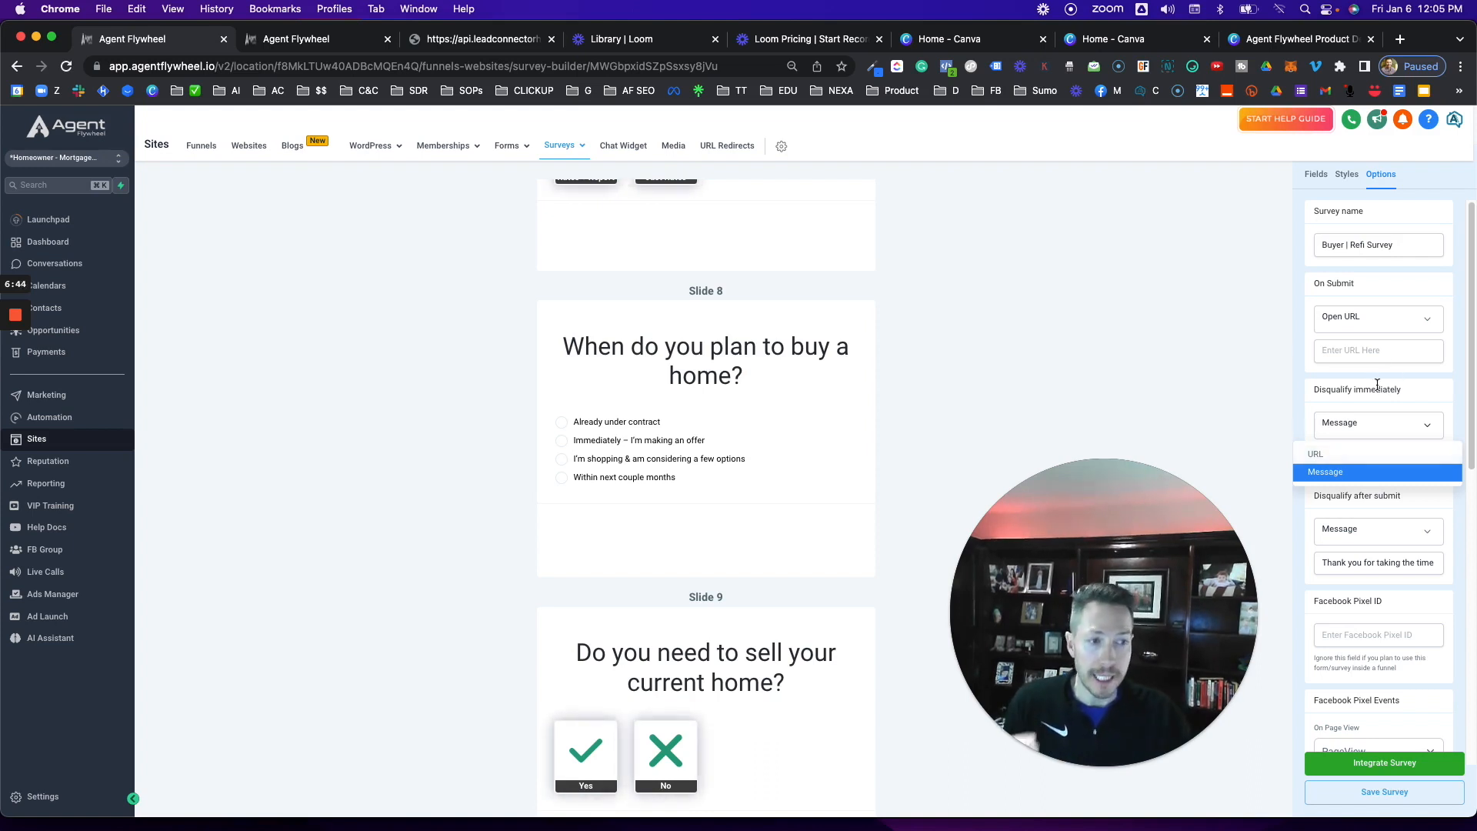
{"action": "left_click", "coordinate": [1342, 397]}
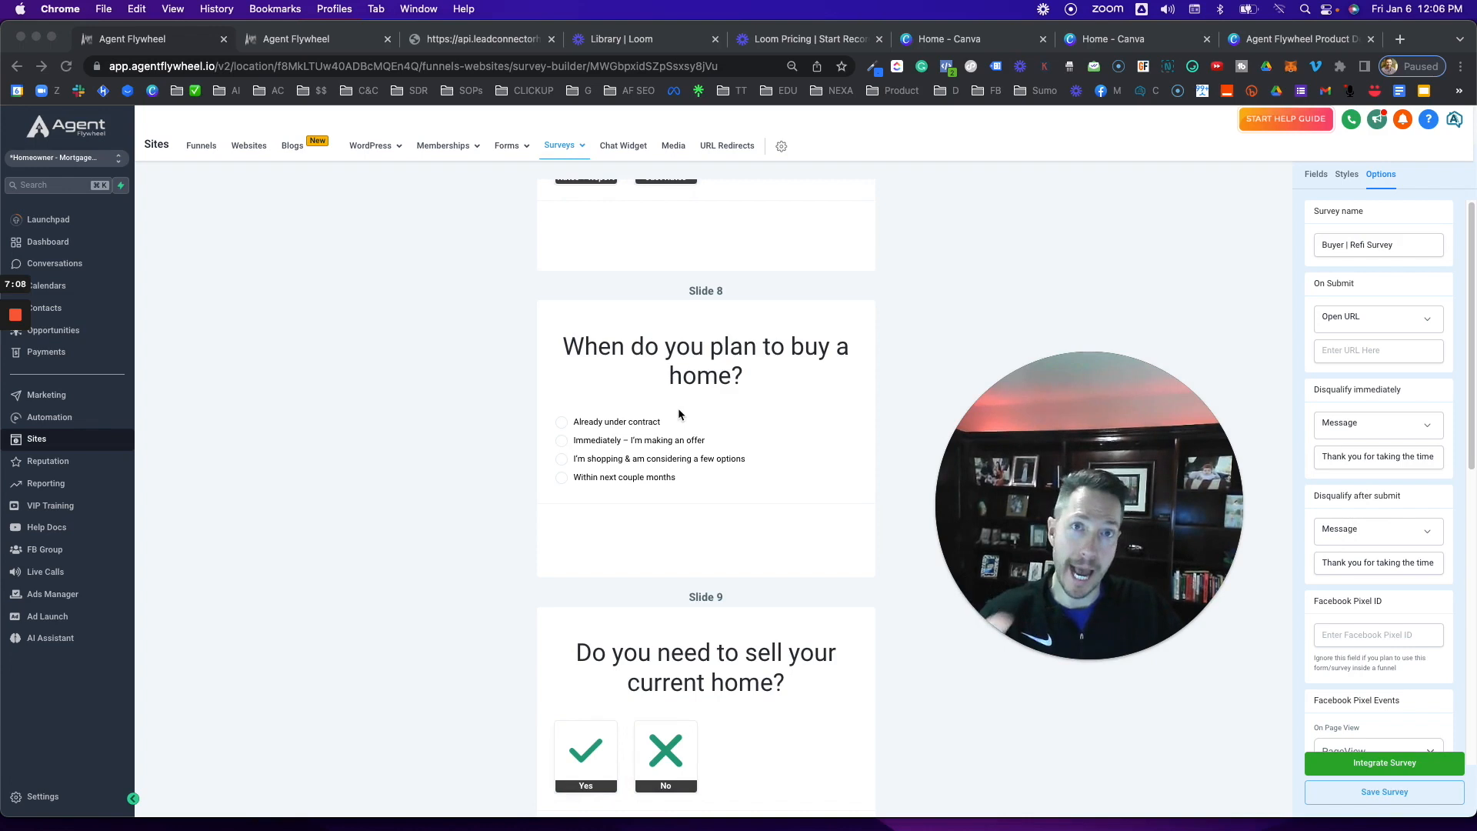
{"action": "scroll", "coordinate": [1255, 396], "scroll_direction": "down", "scroll_amount": 5}
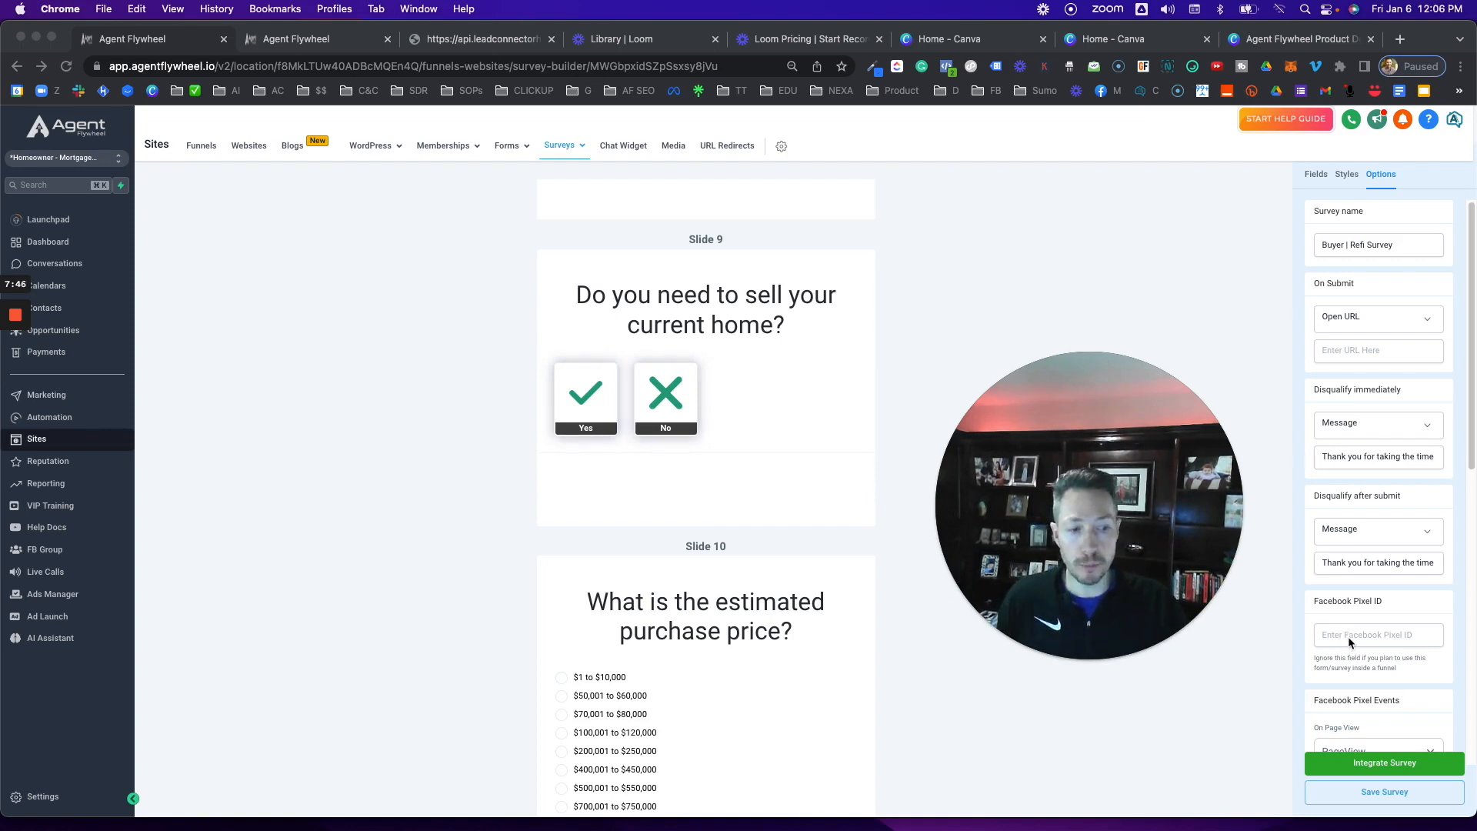
Check the Facebook pixel's page view event choices and set the form submission event to Purchase.
{"action": "scroll", "coordinate": [1357, 667], "scroll_direction": "down", "scroll_amount": 2}
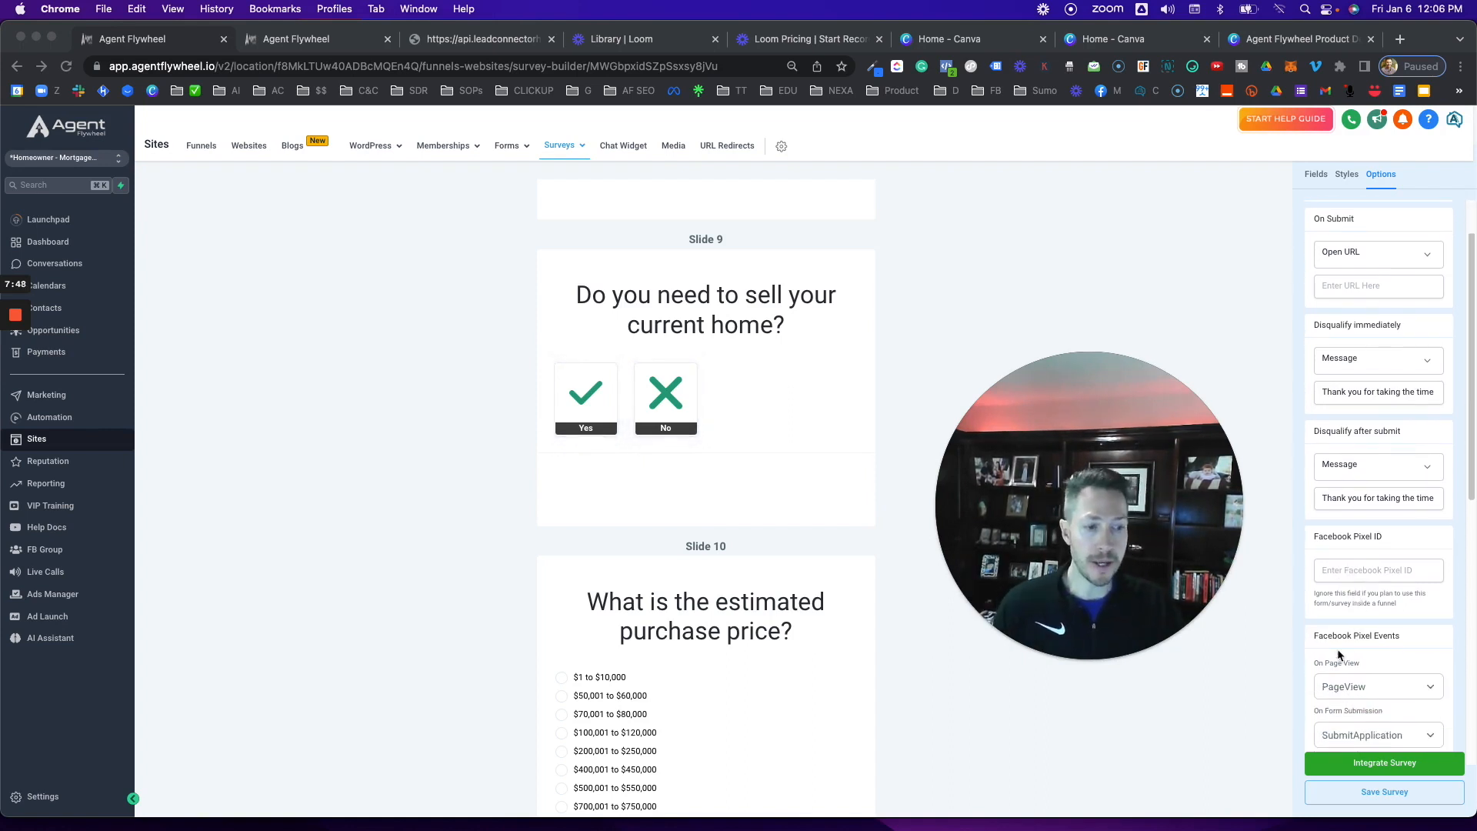
{"action": "scroll", "coordinate": [1339, 654], "scroll_direction": "down", "scroll_amount": 2}
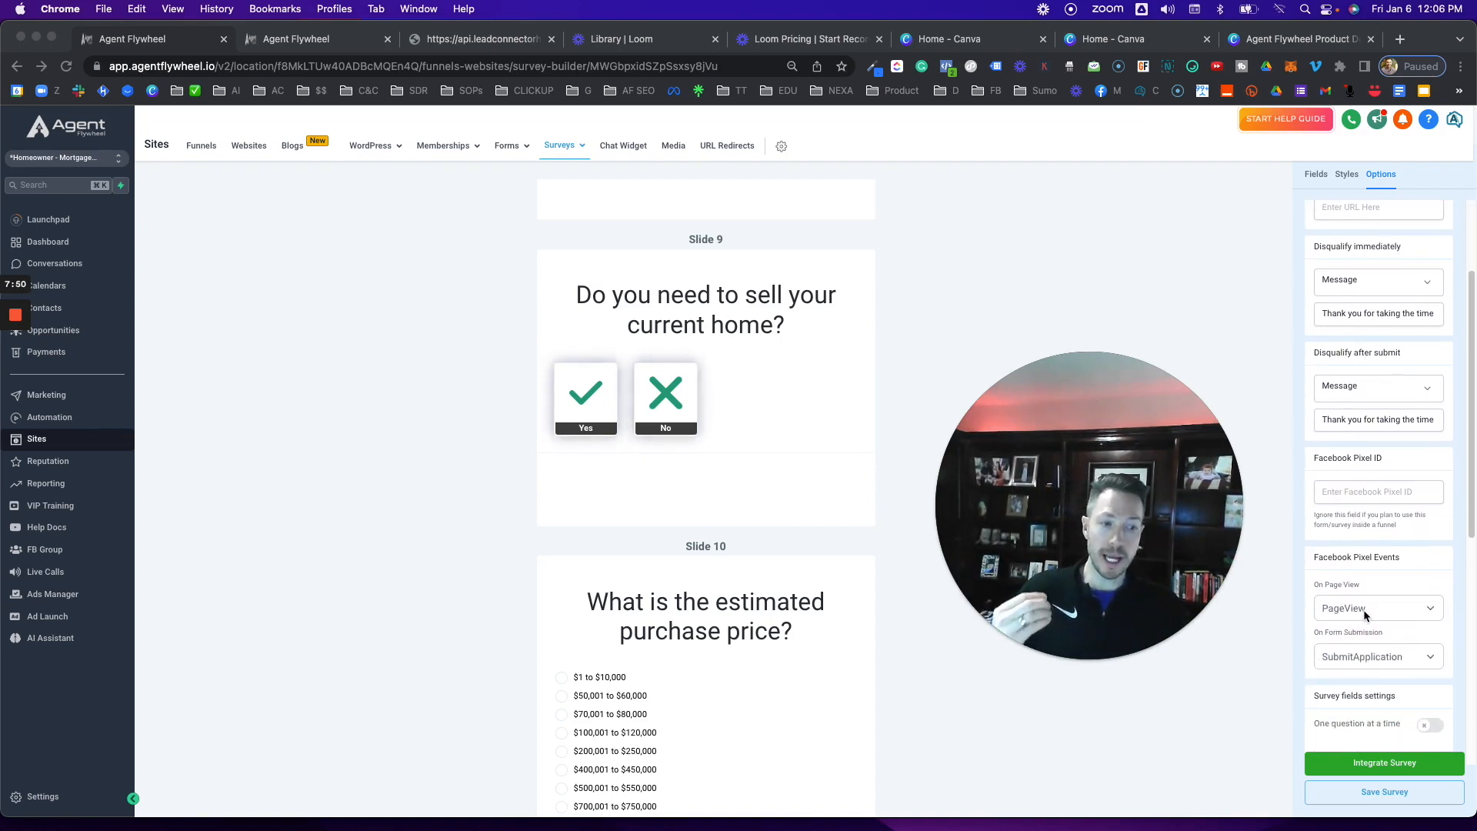
{"action": "left_click", "coordinate": [1355, 608]}
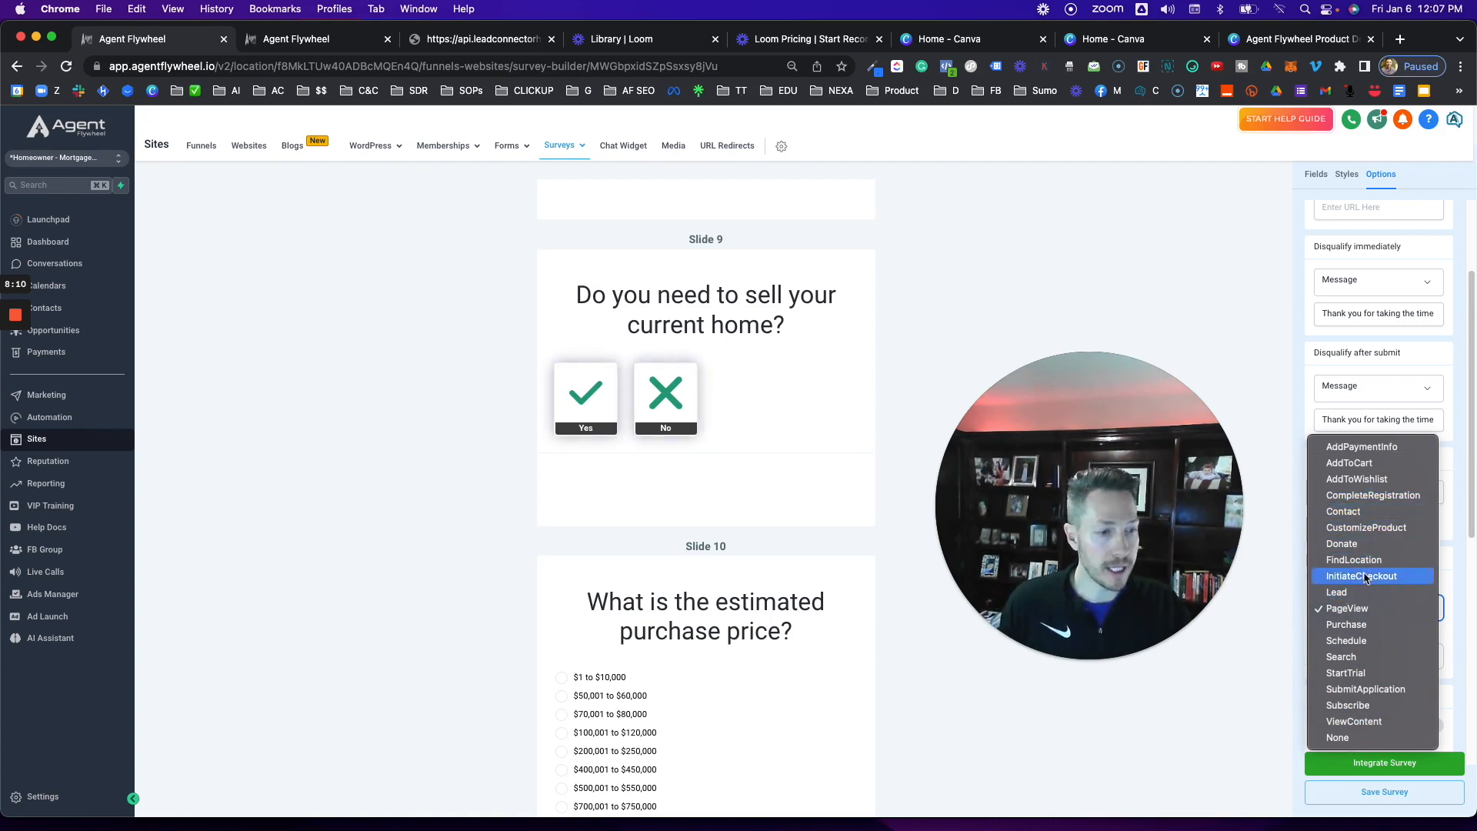
{"action": "left_click", "coordinate": [1288, 459]}
{"action": "left_click", "coordinate": [1381, 659]}
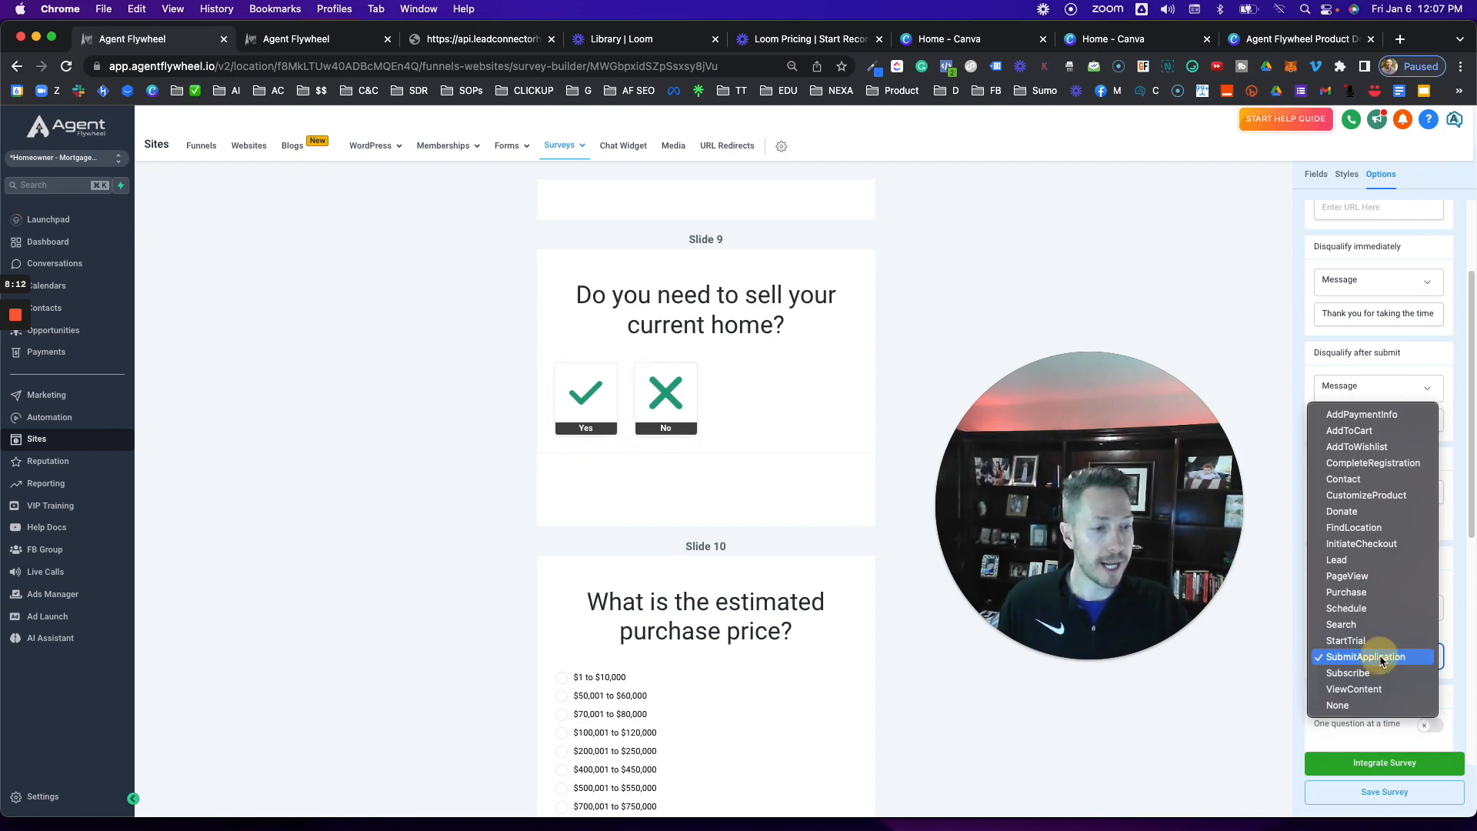
{"action": "left_click", "coordinate": [1280, 635]}
{"action": "left_click", "coordinate": [1370, 611]}
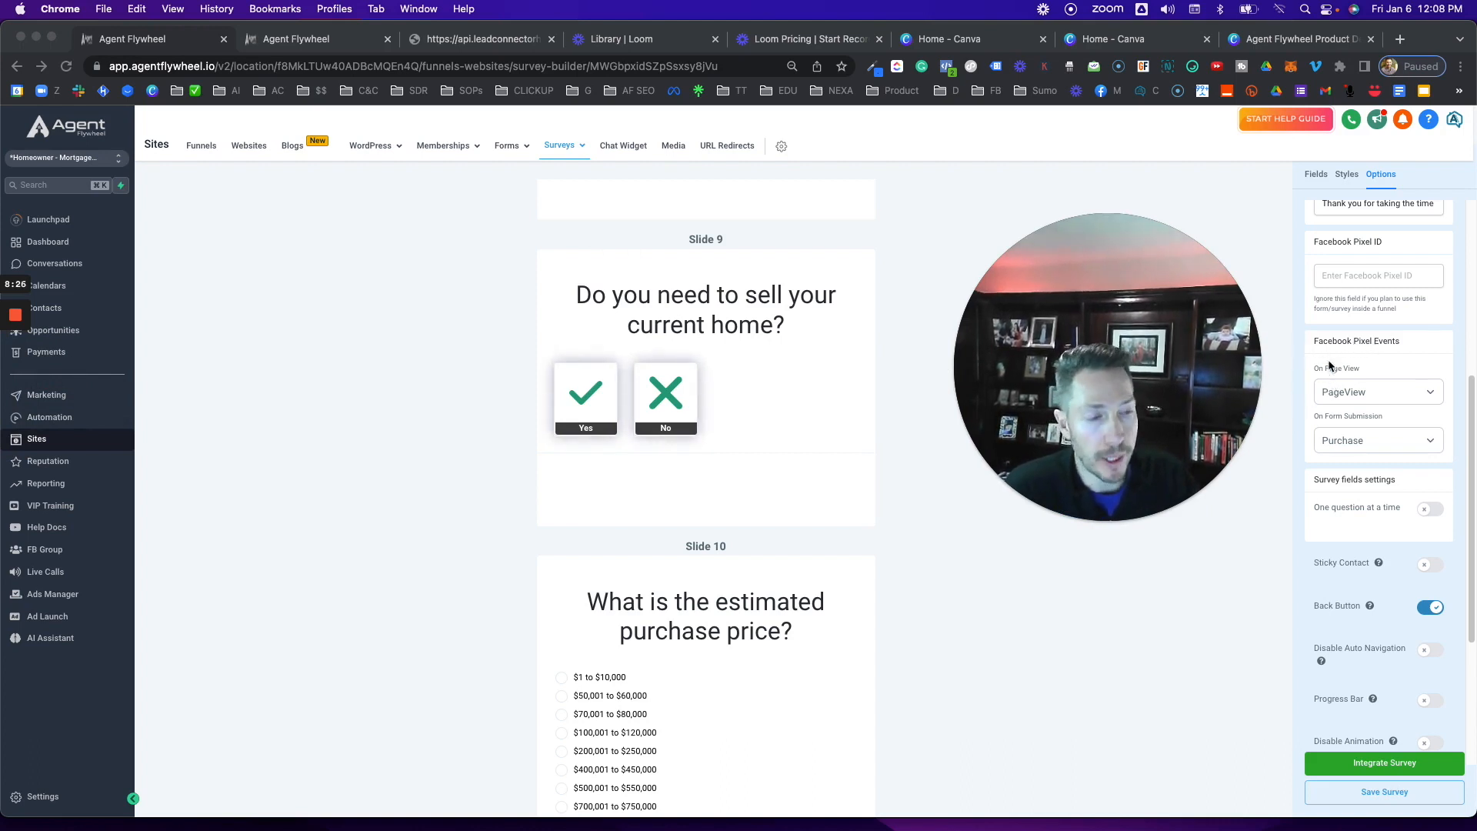
Review the available Facebook pixel events for page view and form submission without changing either one.
{"action": "left_click", "coordinate": [1352, 397]}
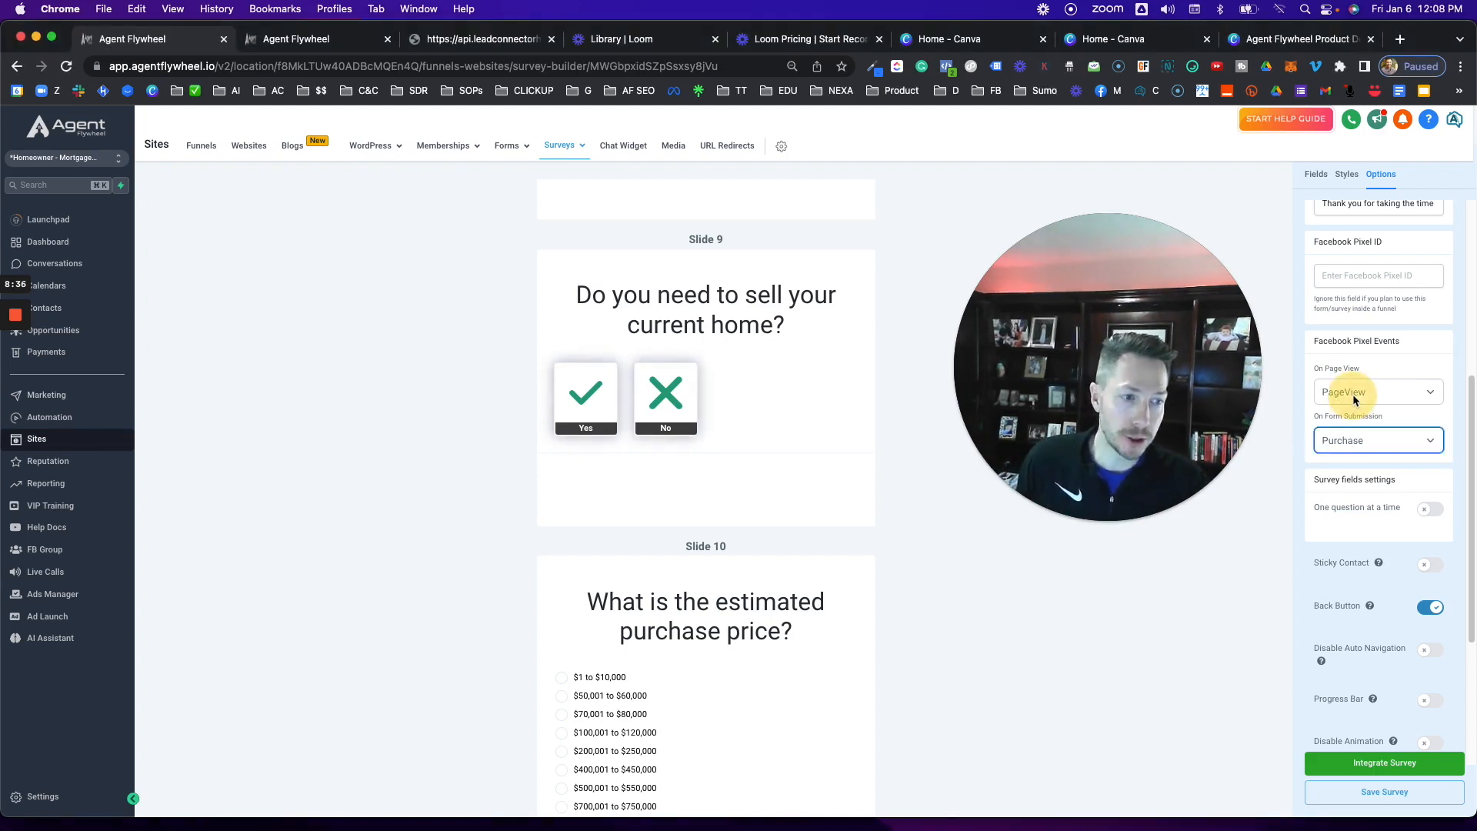
{"action": "left_click", "coordinate": [1363, 394]}
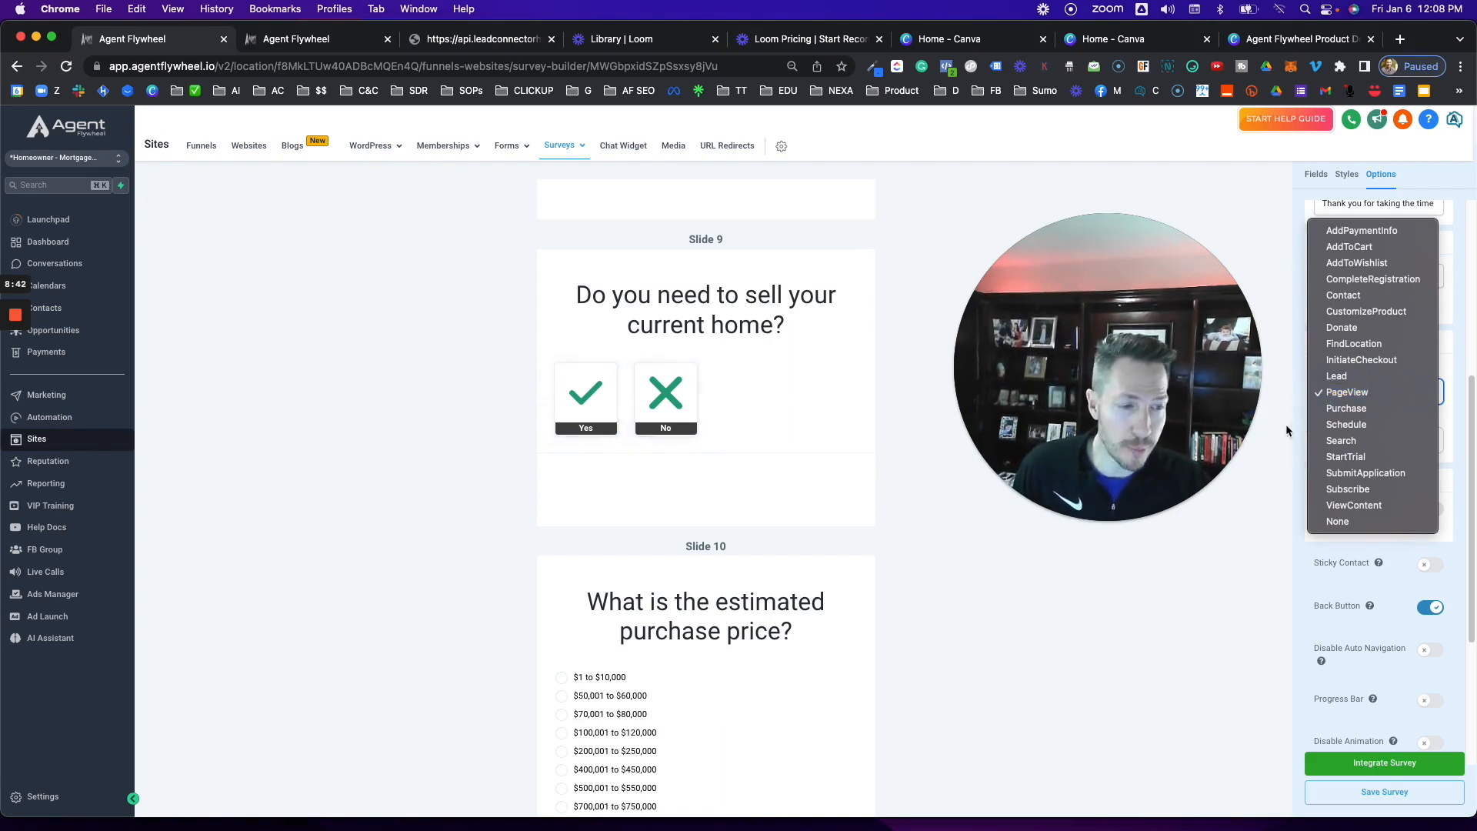
{"action": "left_click", "coordinate": [1275, 446]}
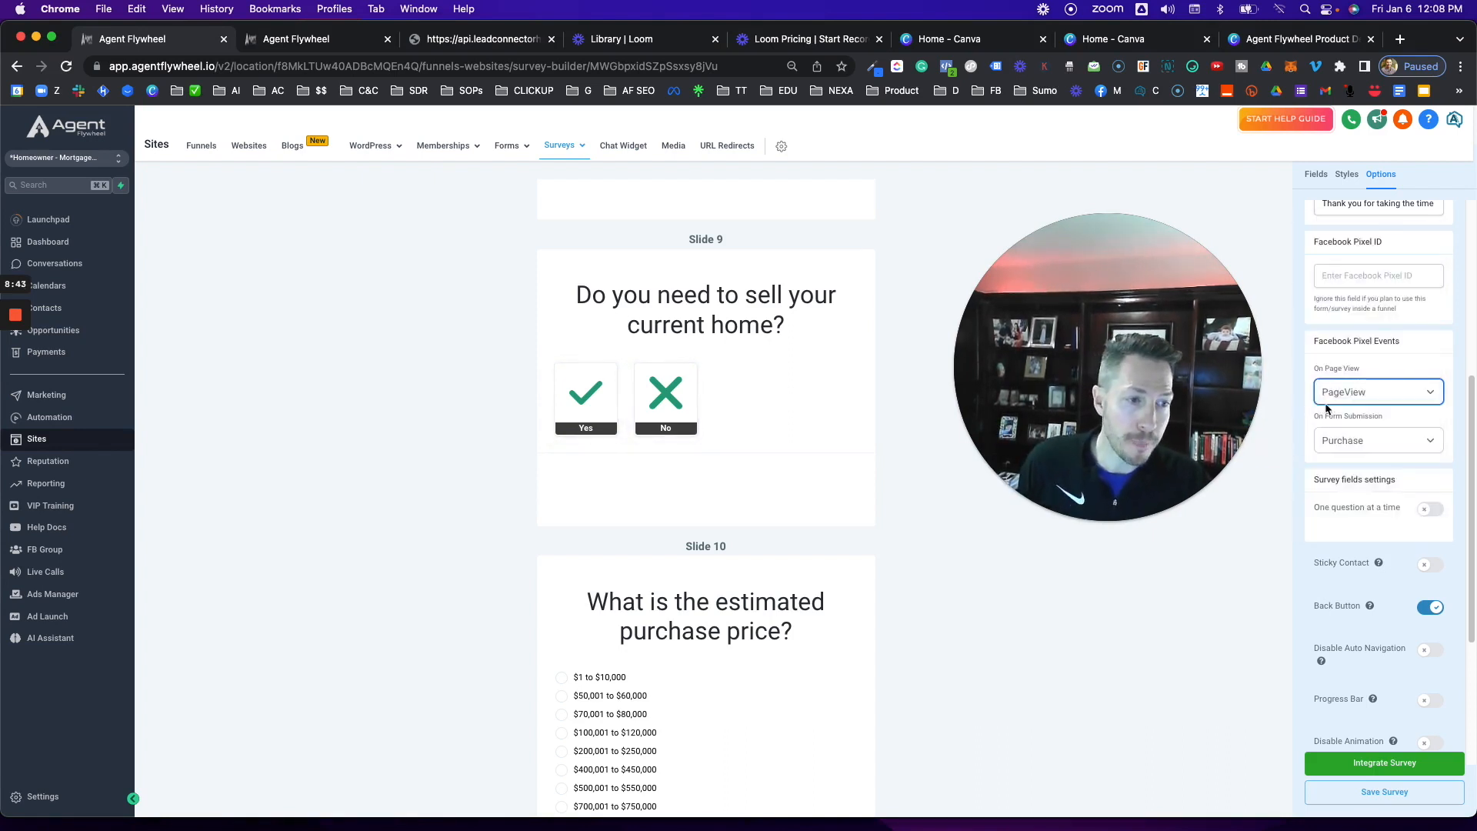
{"action": "left_click", "coordinate": [1345, 448]}
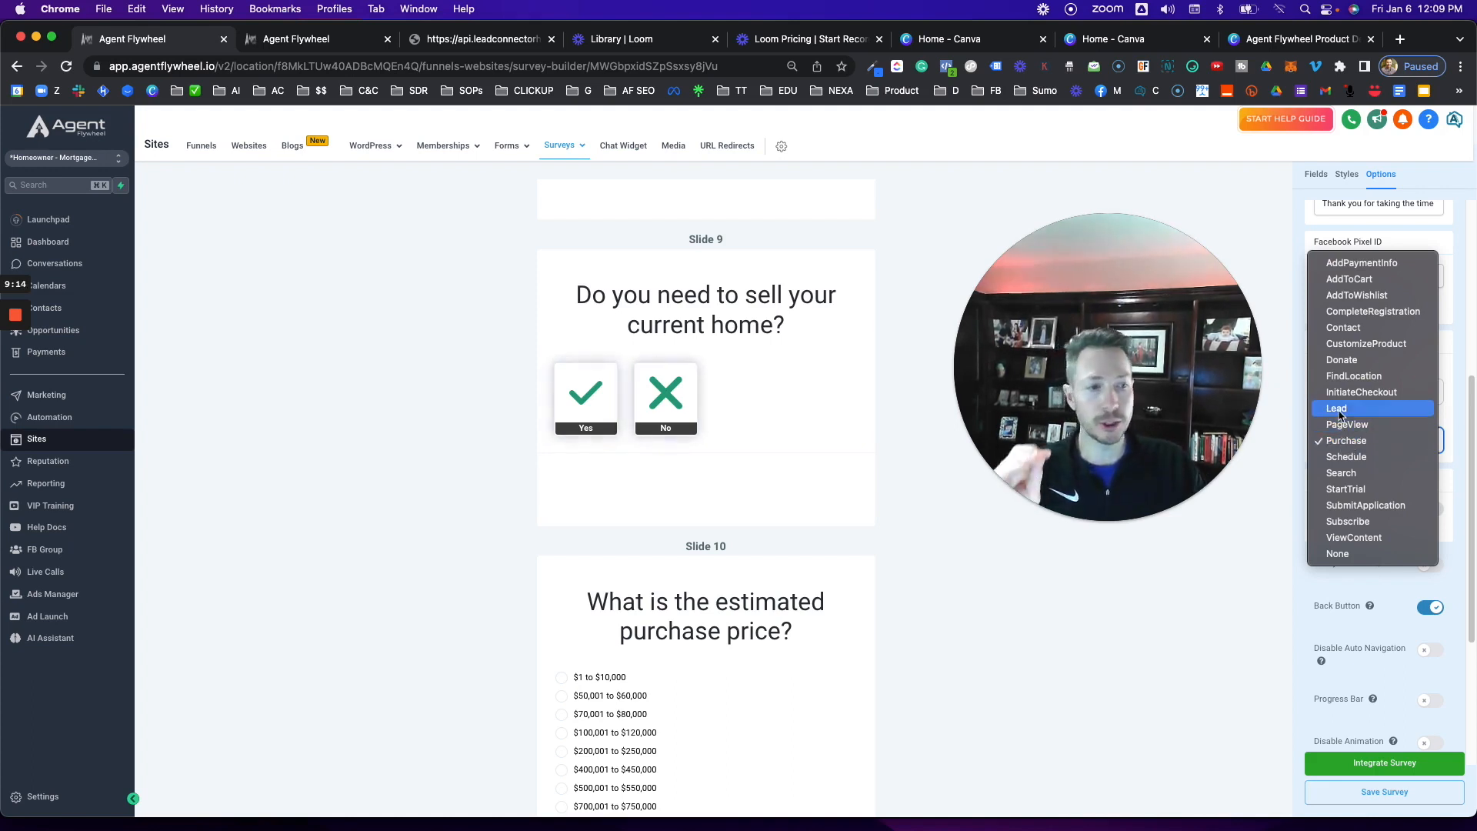
{"action": "left_click", "coordinate": [1258, 496]}
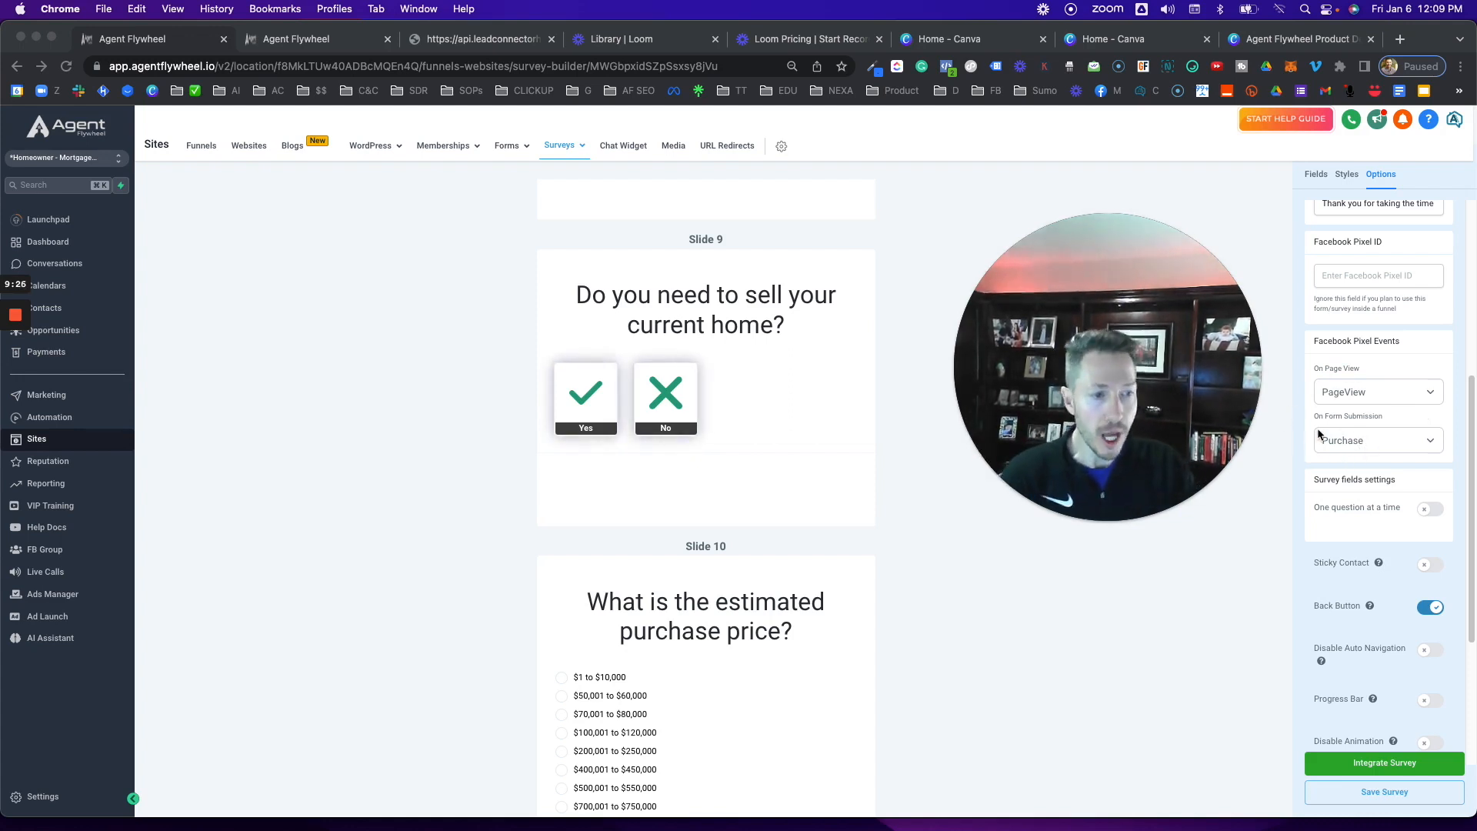
Review the remaining survey options, including sticky contact, back button, progress bar, banner image and footer HTML.
{"action": "scroll", "coordinate": [1330, 438], "scroll_direction": "down", "scroll_amount": 1}
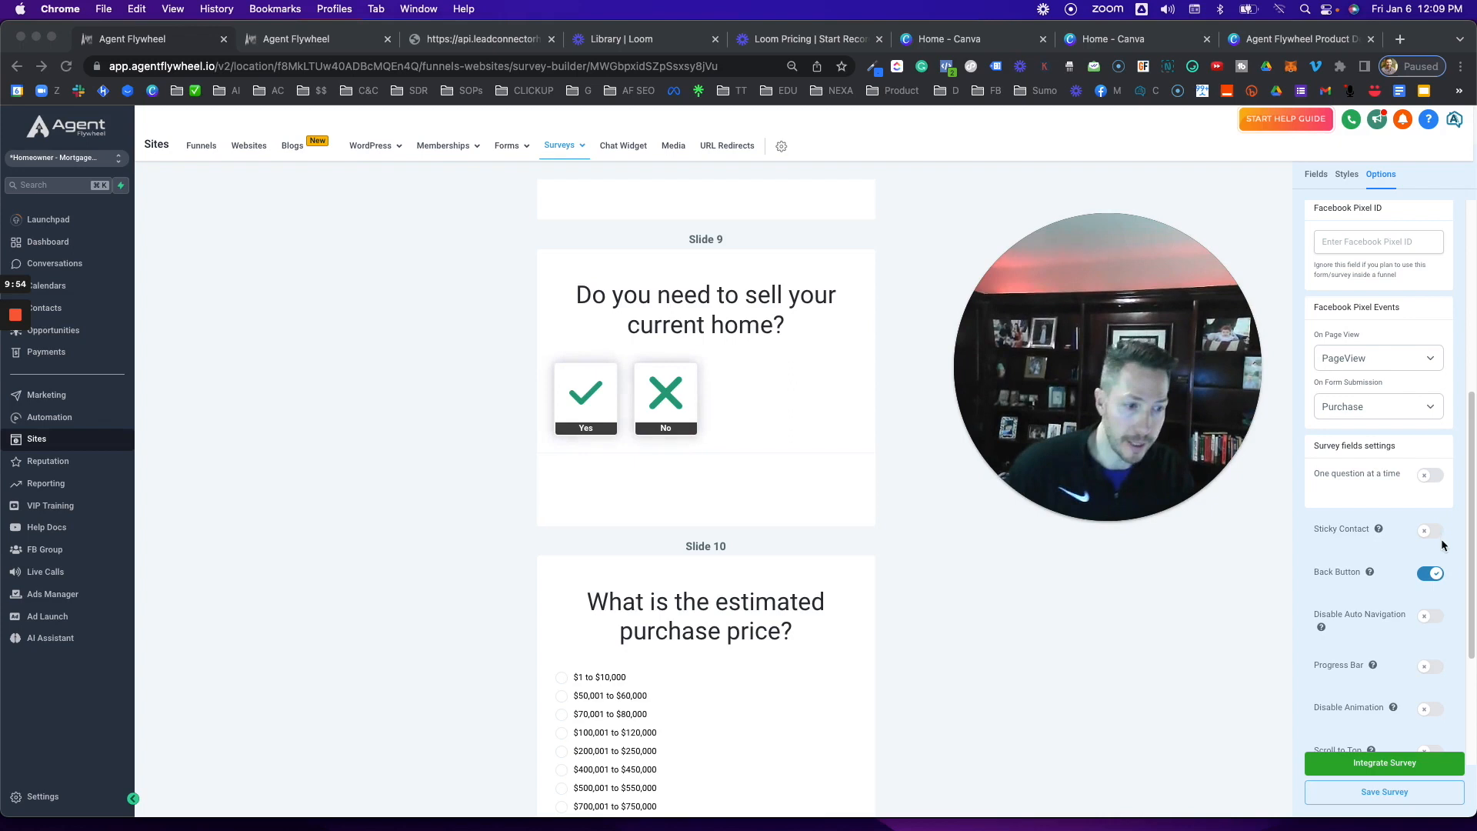
{"action": "scroll", "coordinate": [1402, 584], "scroll_direction": "down", "scroll_amount": 3}
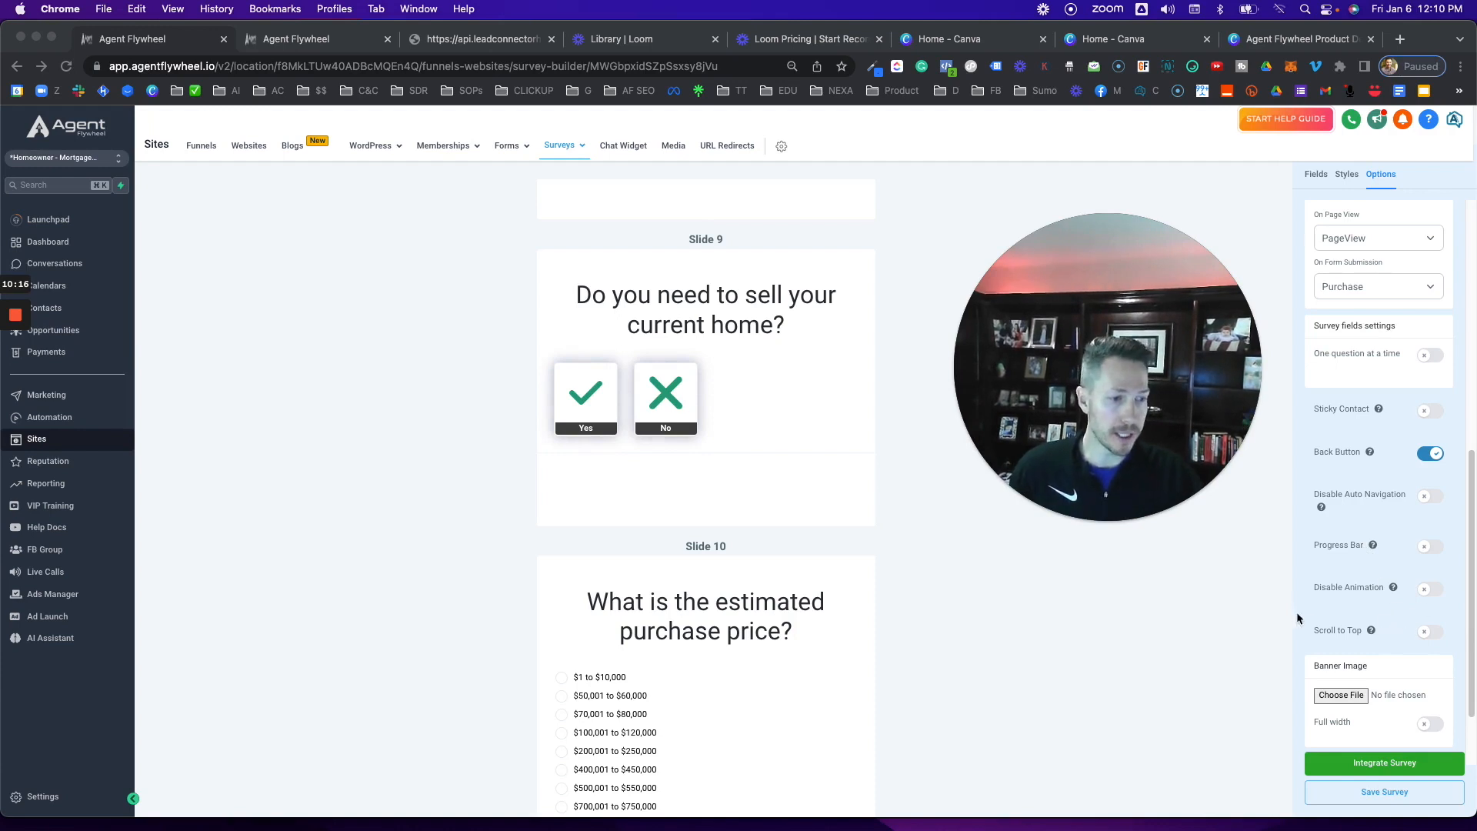
{"action": "scroll", "coordinate": [1377, 617], "scroll_direction": "down", "scroll_amount": 2}
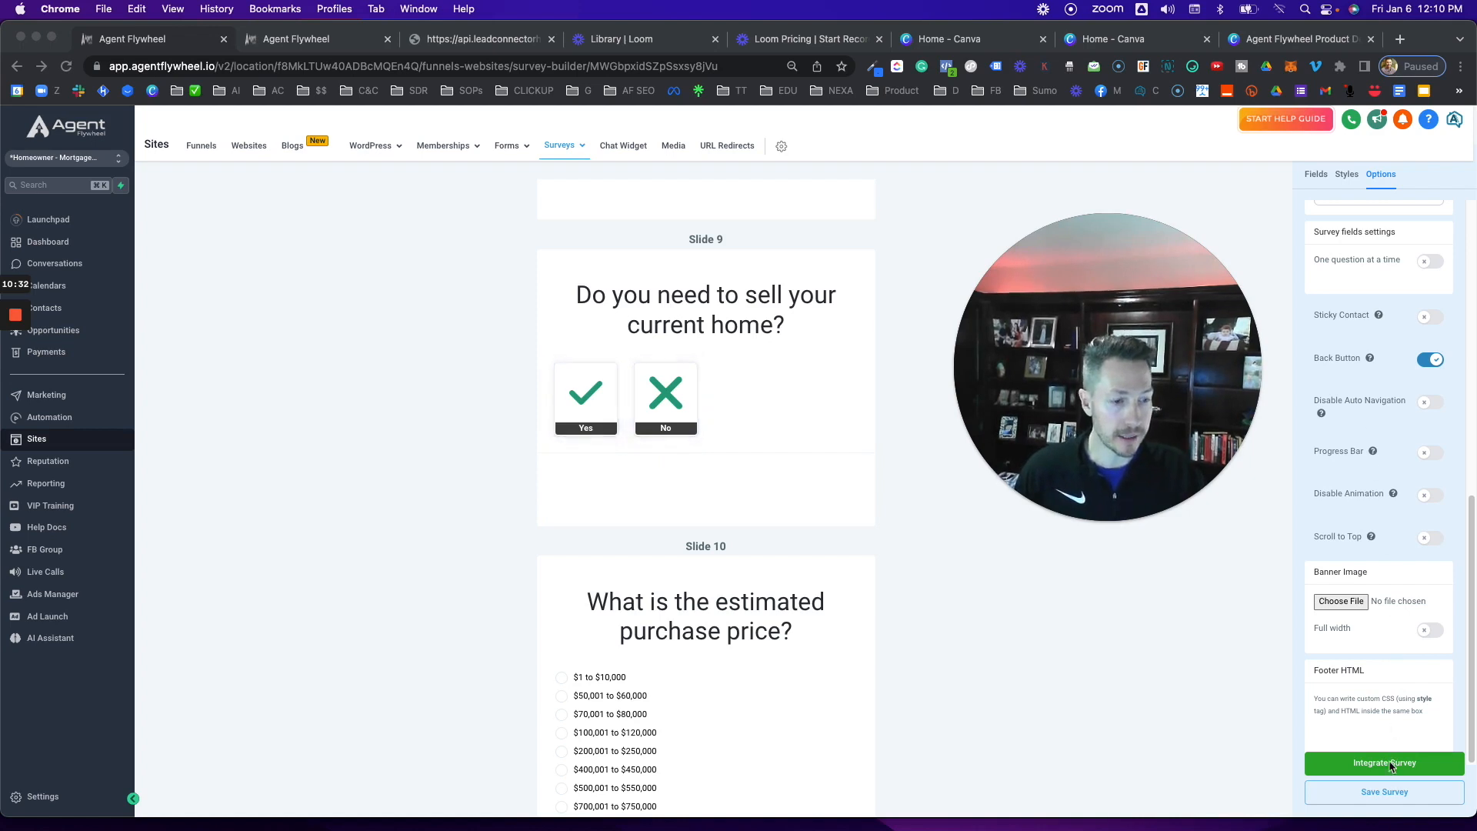
{"action": "scroll", "coordinate": [1366, 419], "scroll_direction": "up", "scroll_amount": 6}
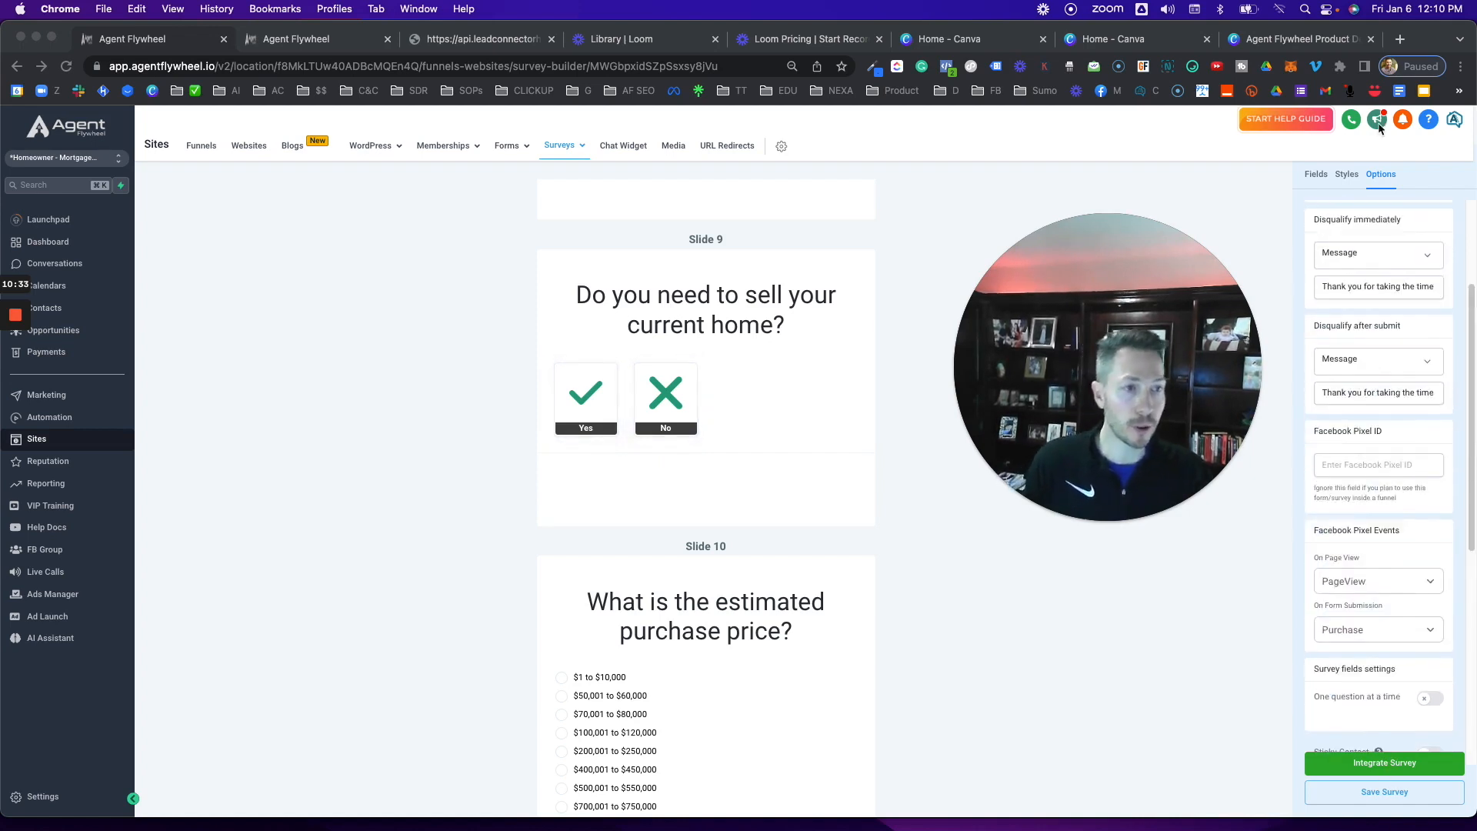
{"action": "left_click", "coordinate": [1262, 202]}
{"action": "left_click", "coordinate": [1250, 188]}
{"action": "scroll", "coordinate": [1262, 192], "scroll_direction": "up", "scroll_amount": 8}
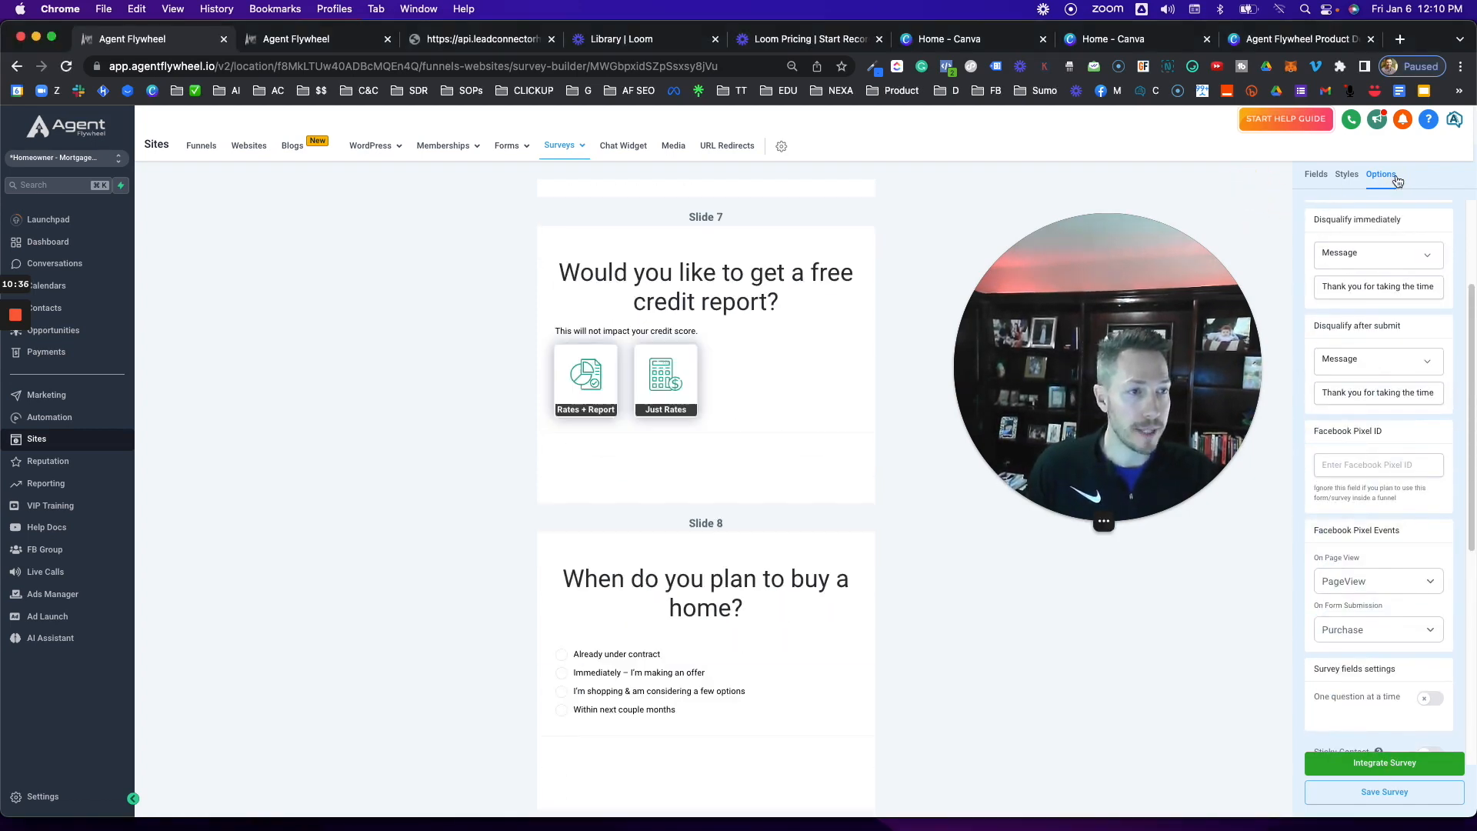
{"action": "scroll", "coordinate": [1384, 185], "scroll_direction": "up", "scroll_amount": 3}
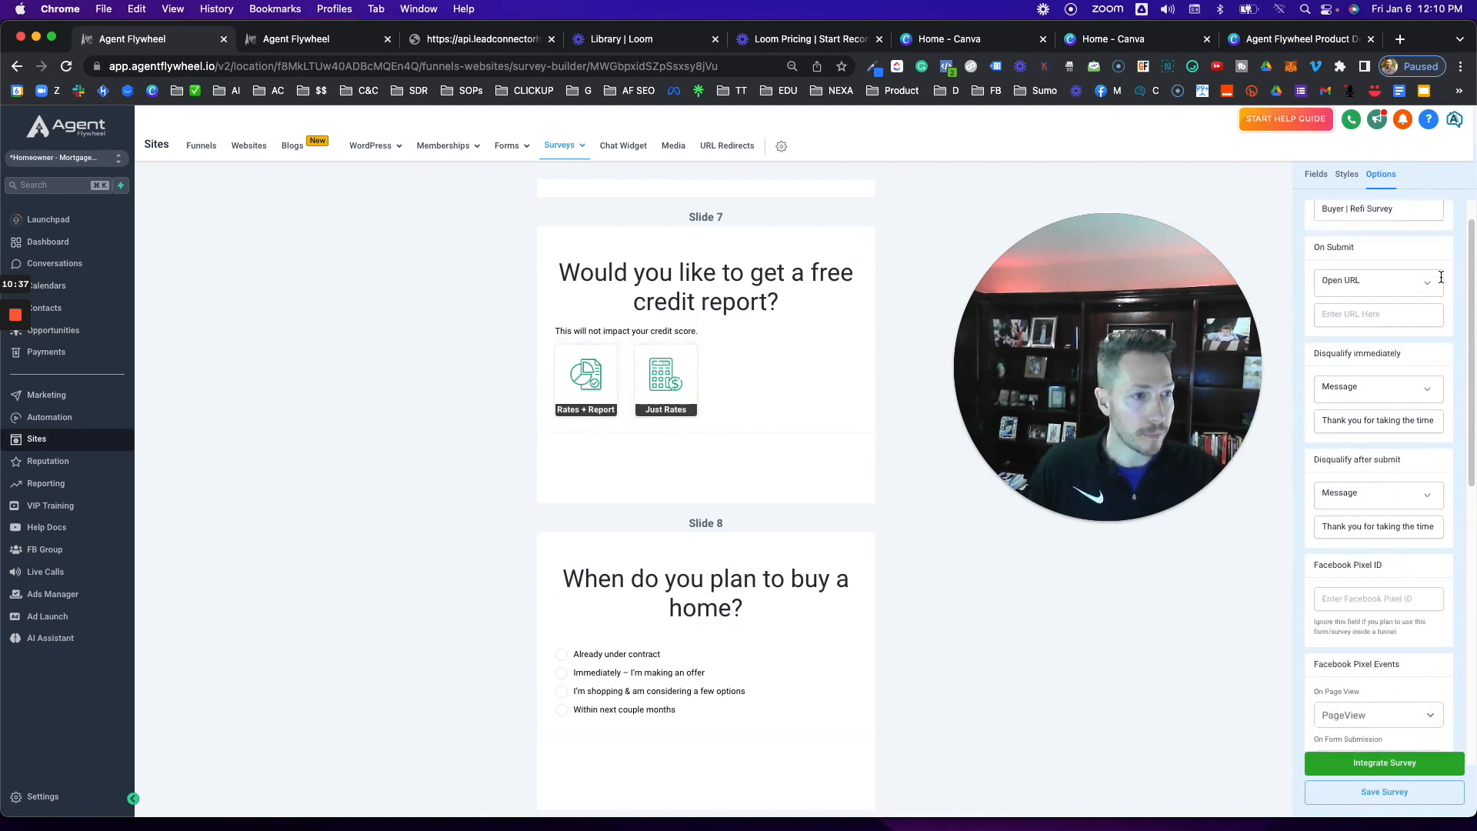
Revisit the survey's style settings and look through the list of standard fields down to Captcha.
{"action": "left_click", "coordinate": [1347, 176]}
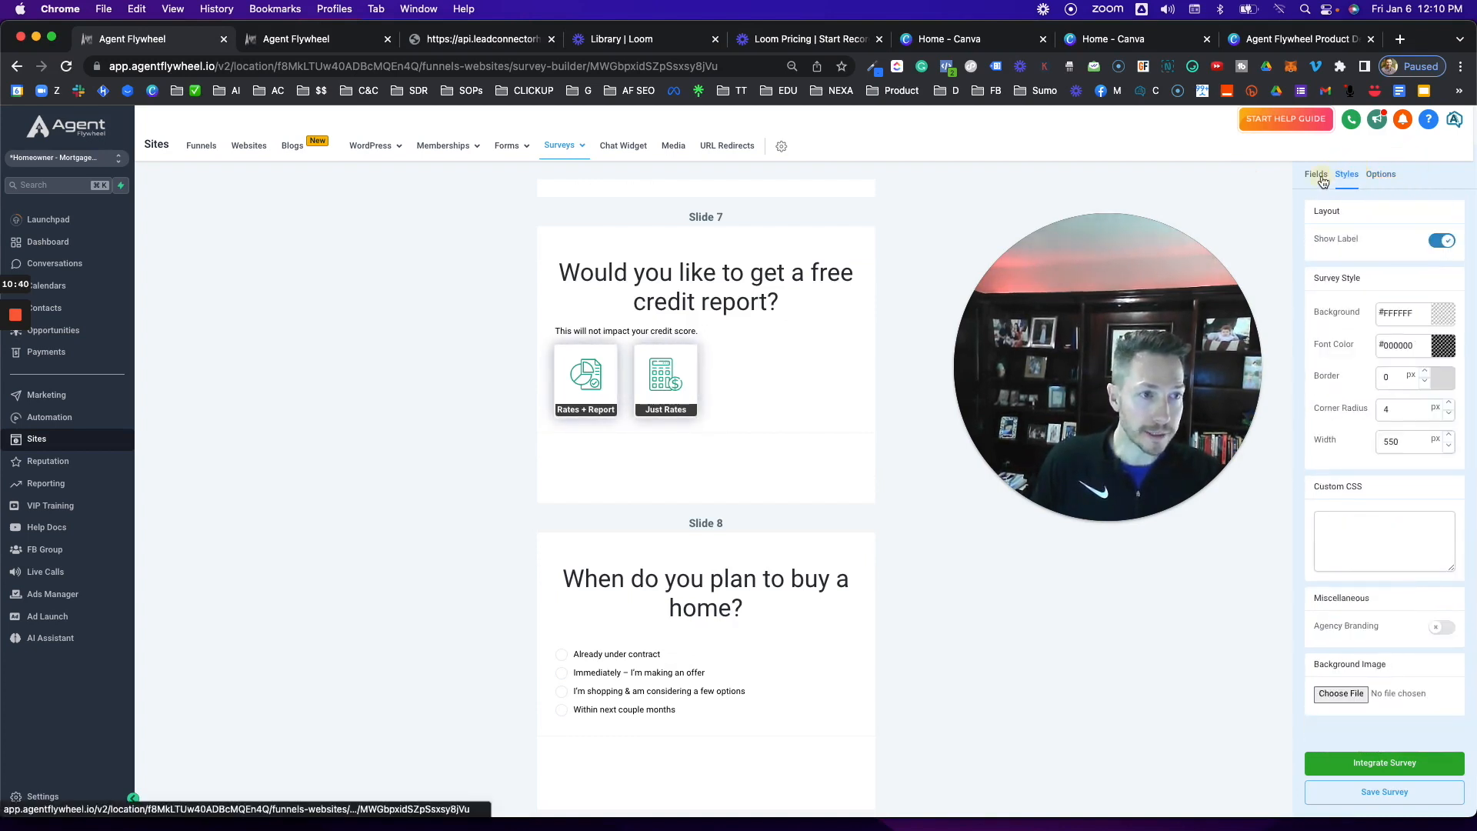
{"action": "left_click", "coordinate": [1317, 176]}
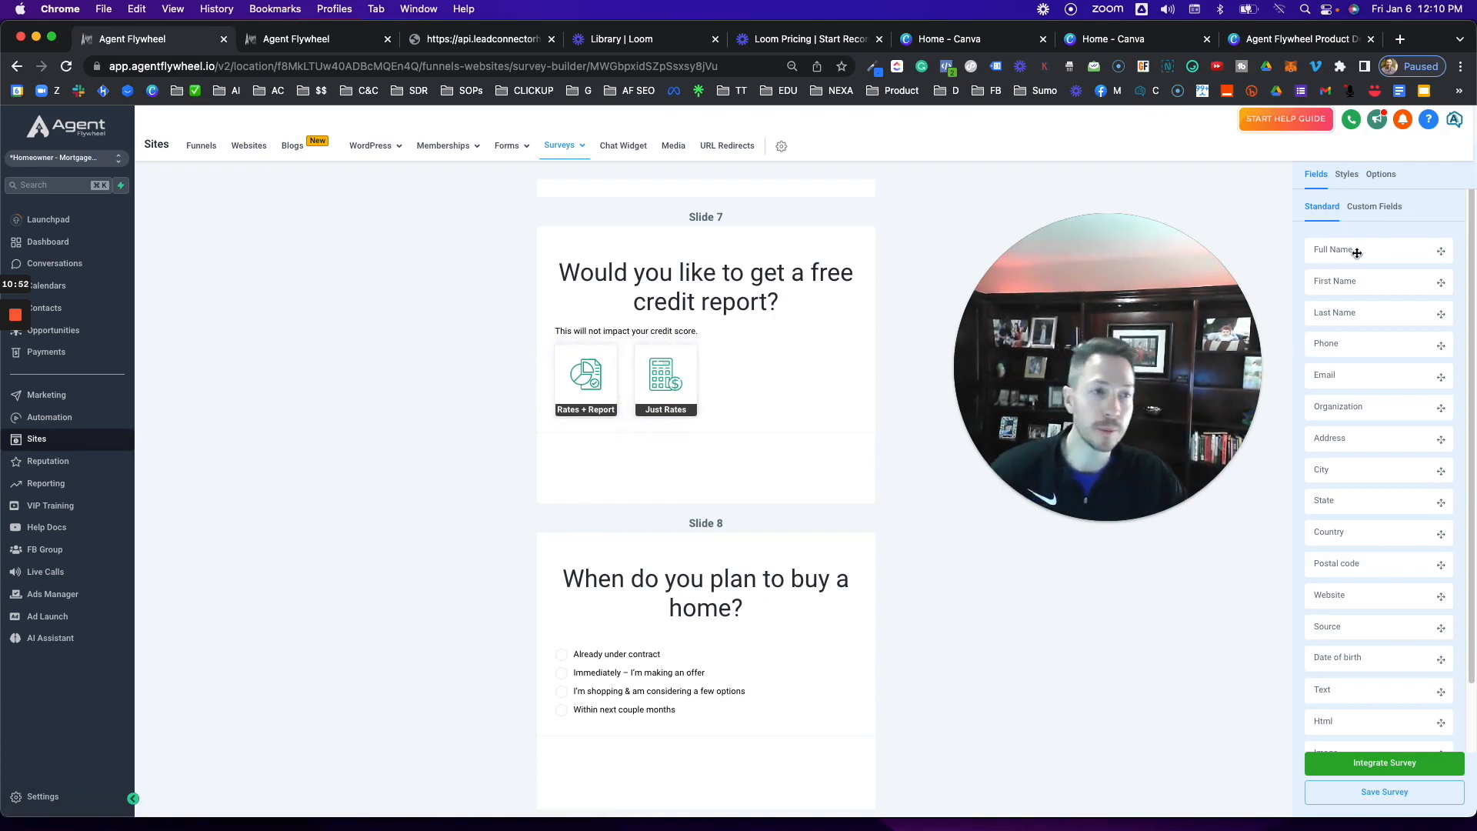
{"action": "scroll", "coordinate": [1354, 312], "scroll_direction": "down", "scroll_amount": 2}
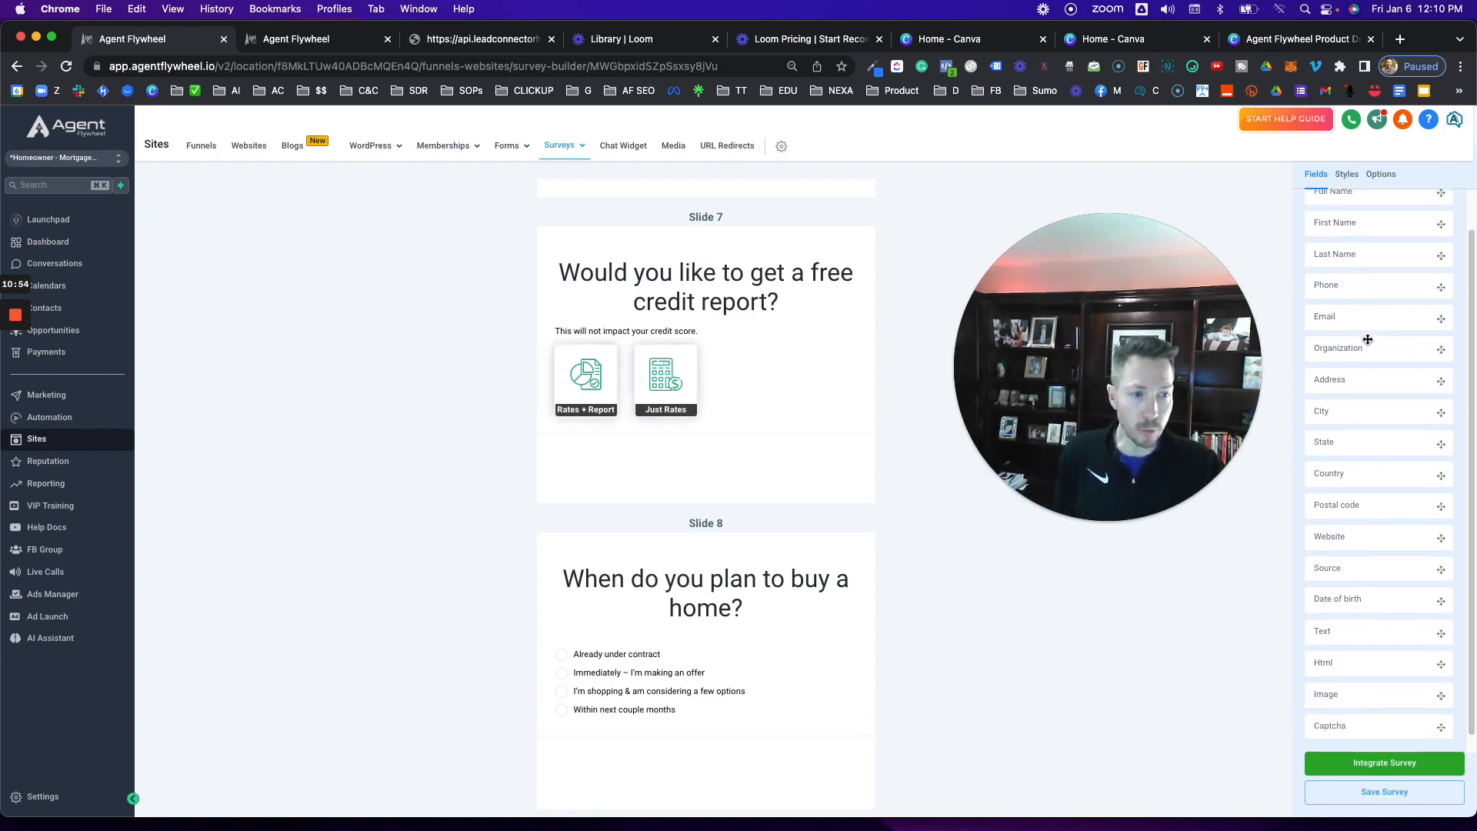
{"action": "scroll", "coordinate": [1375, 346], "scroll_direction": "down", "scroll_amount": 1}
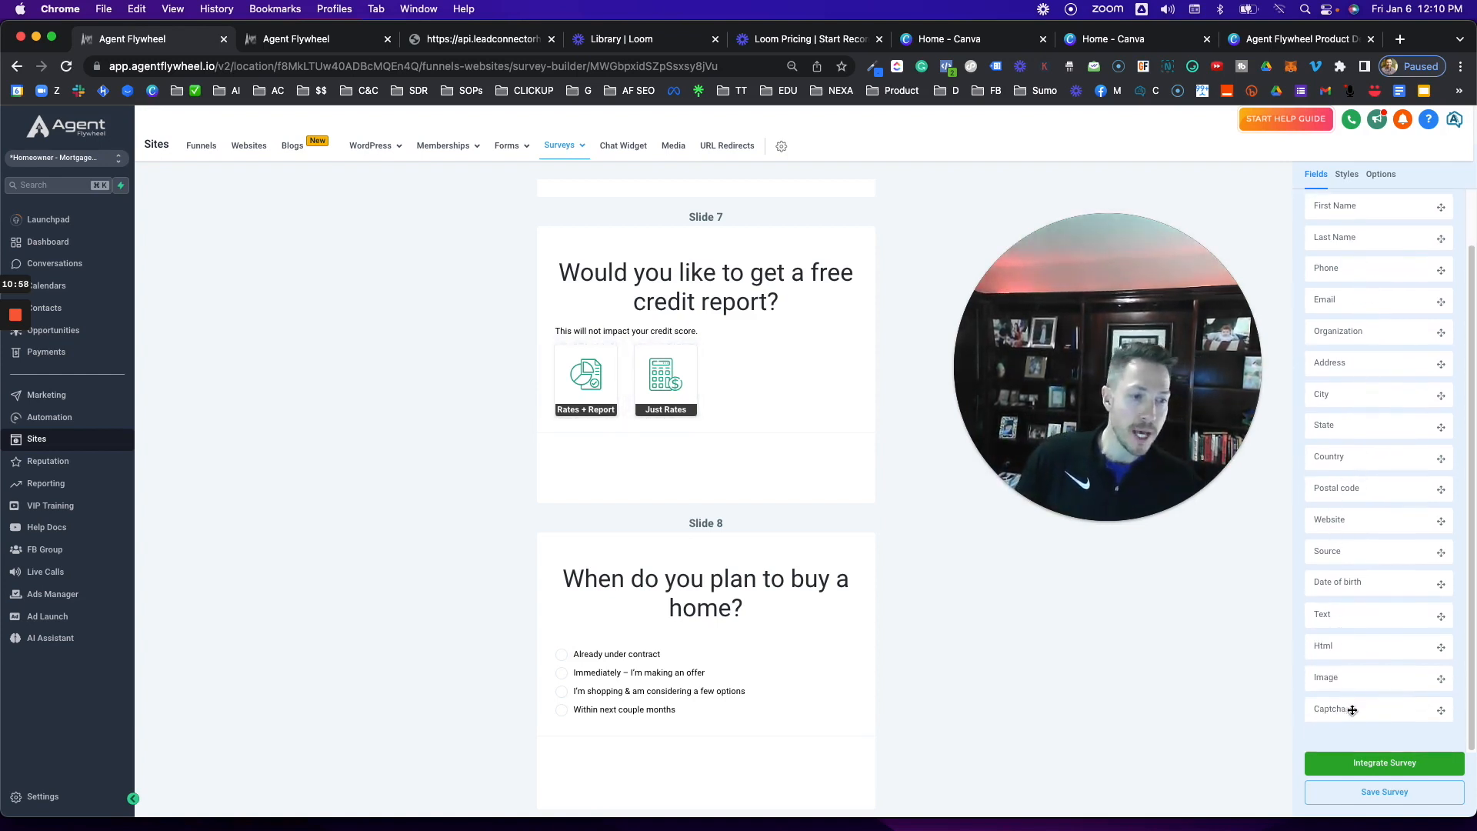
Look through the survey's list of custom fields from Subject down to the option for adding a custom field.
{"action": "scroll", "coordinate": [1352, 709], "scroll_direction": "up", "scroll_amount": 3}
{"action": "left_click", "coordinate": [1380, 207]}
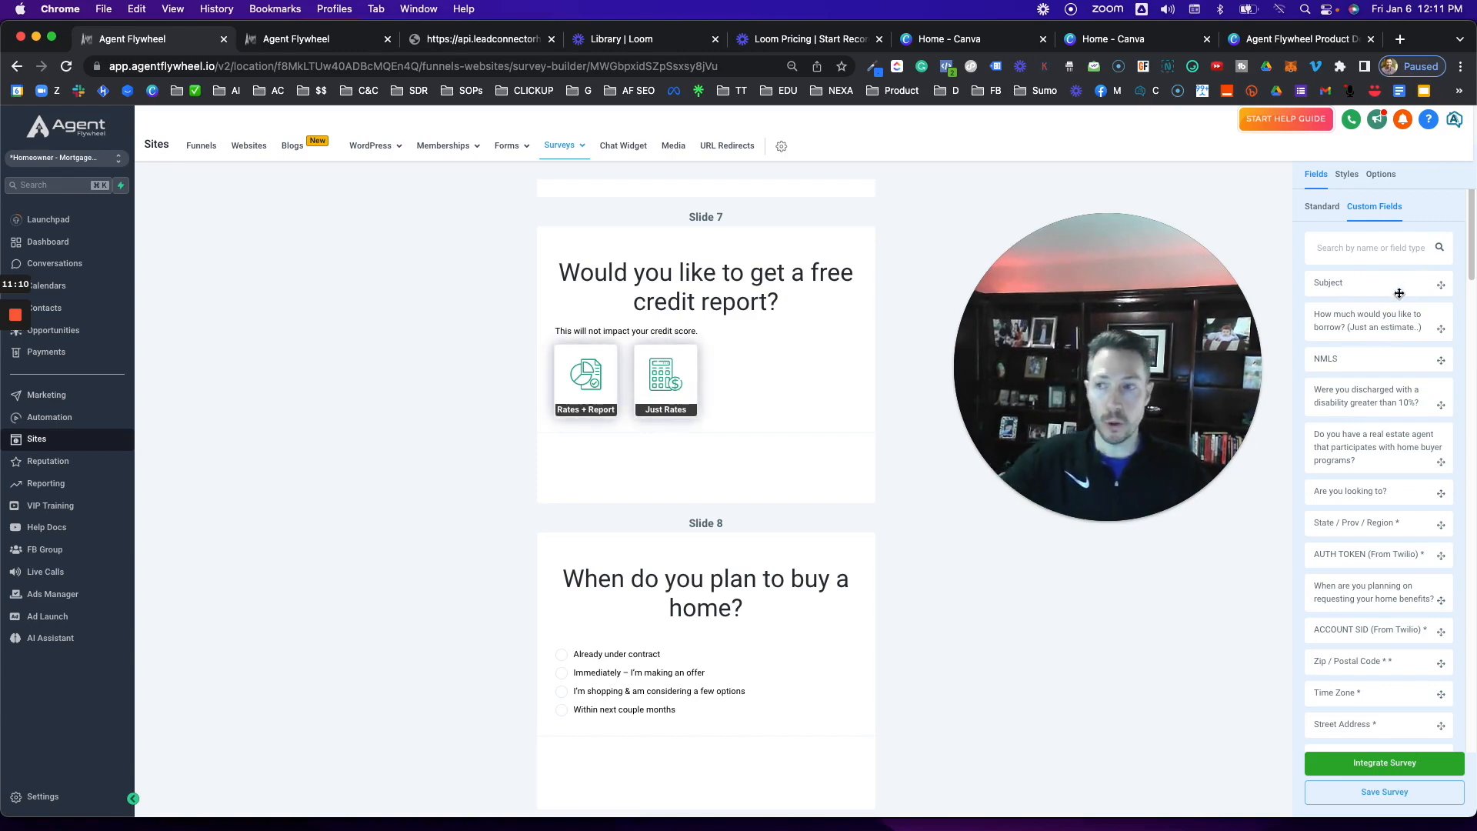
{"action": "scroll", "coordinate": [1377, 385], "scroll_direction": "down", "scroll_amount": 10}
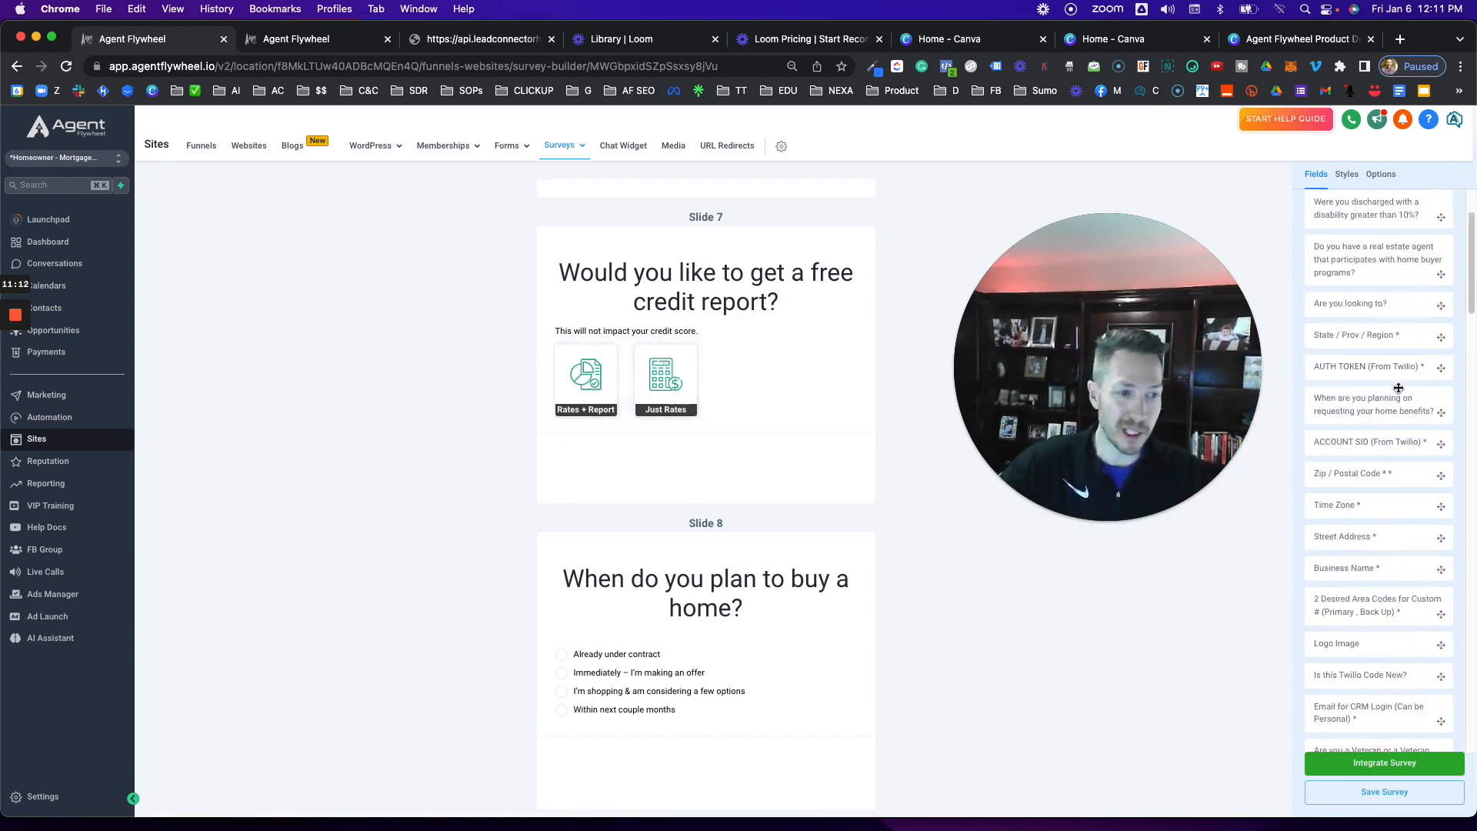
{"action": "scroll", "coordinate": [1370, 492], "scroll_direction": "down", "scroll_amount": 15}
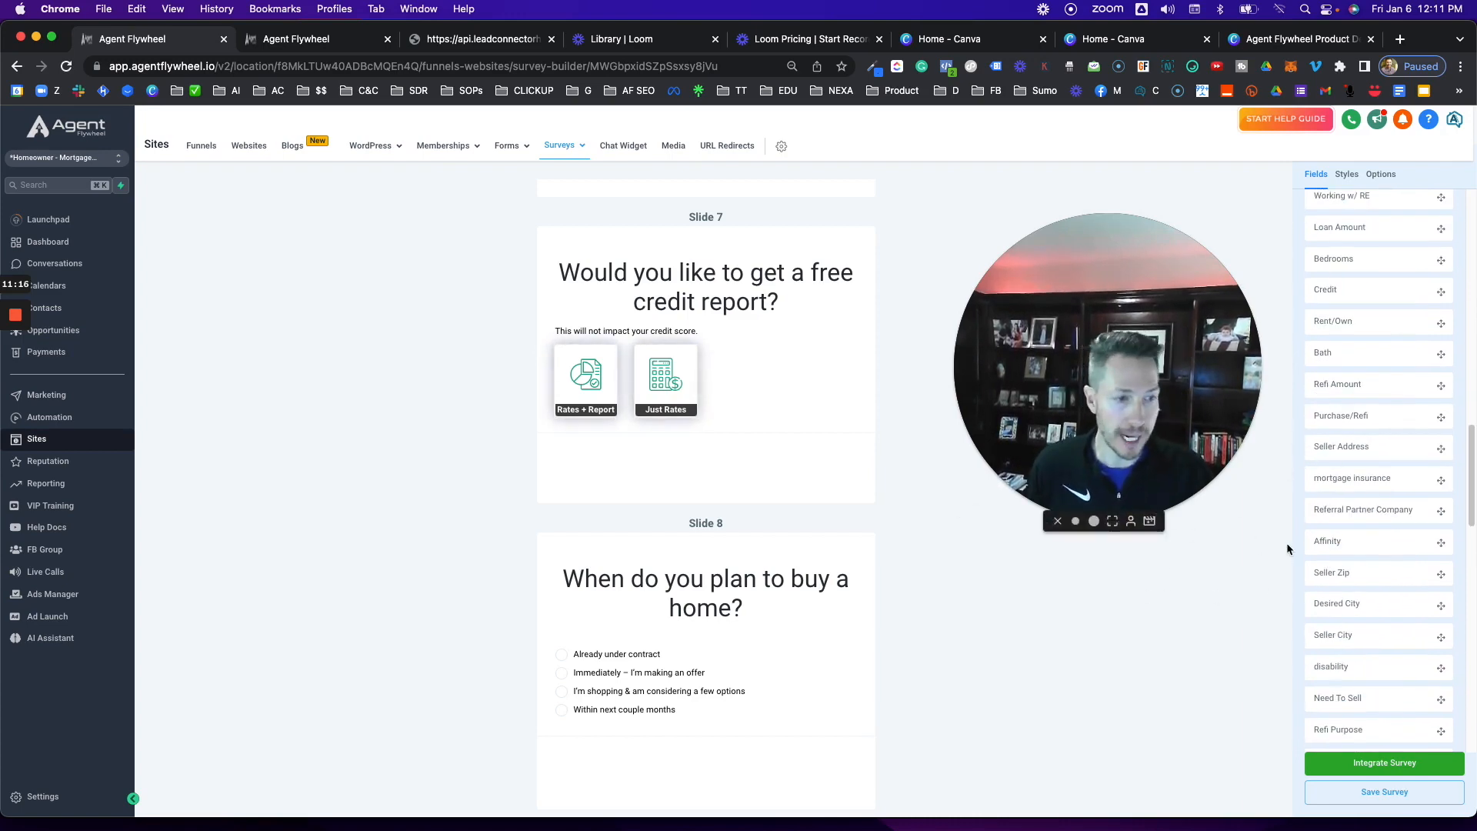
{"action": "scroll", "coordinate": [1358, 648], "scroll_direction": "down", "scroll_amount": 5}
{"action": "scroll", "coordinate": [1357, 648], "scroll_direction": "down", "scroll_amount": 10}
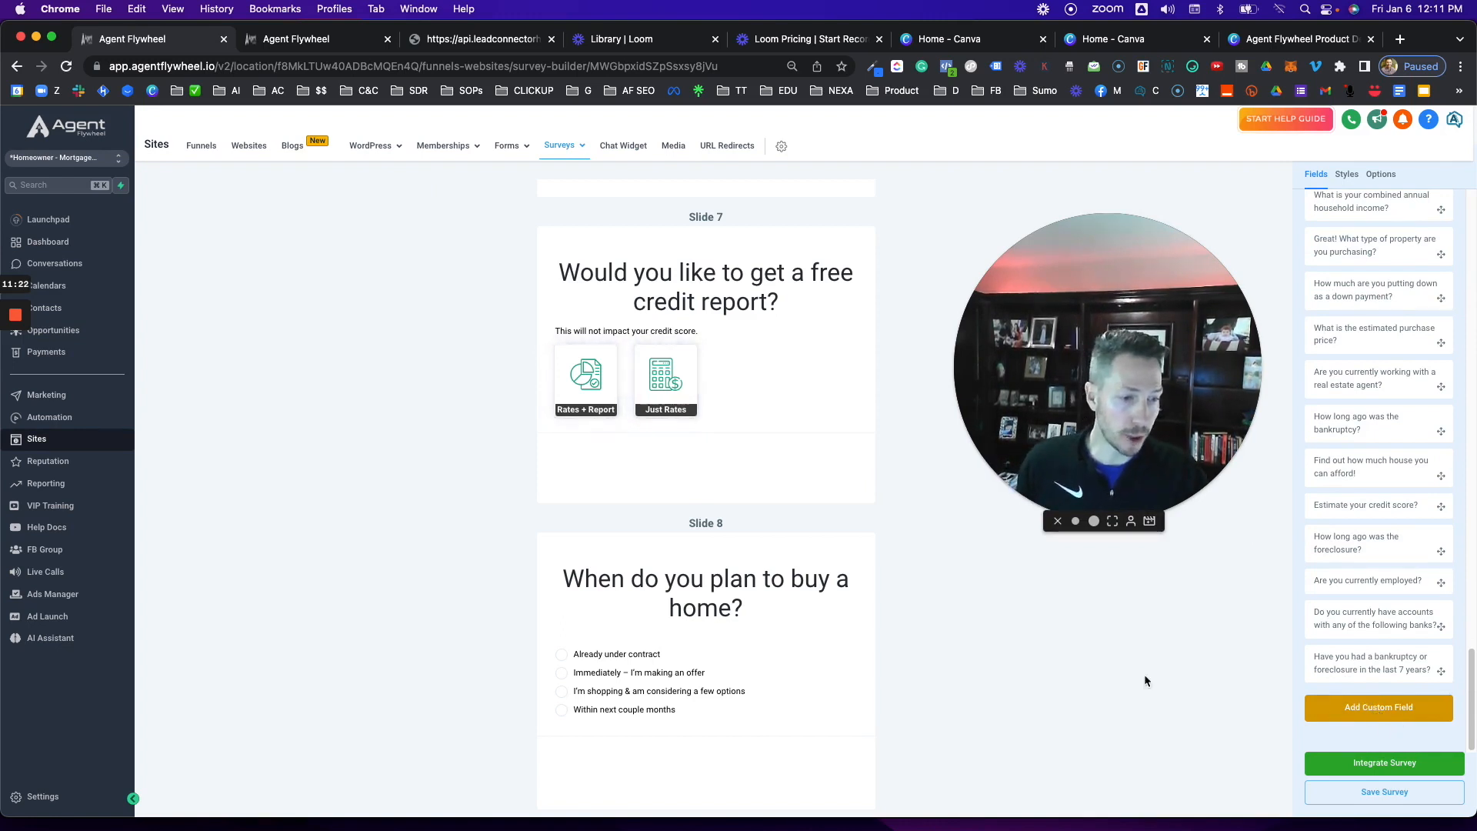
{"action": "left_click", "coordinate": [17, 346]}
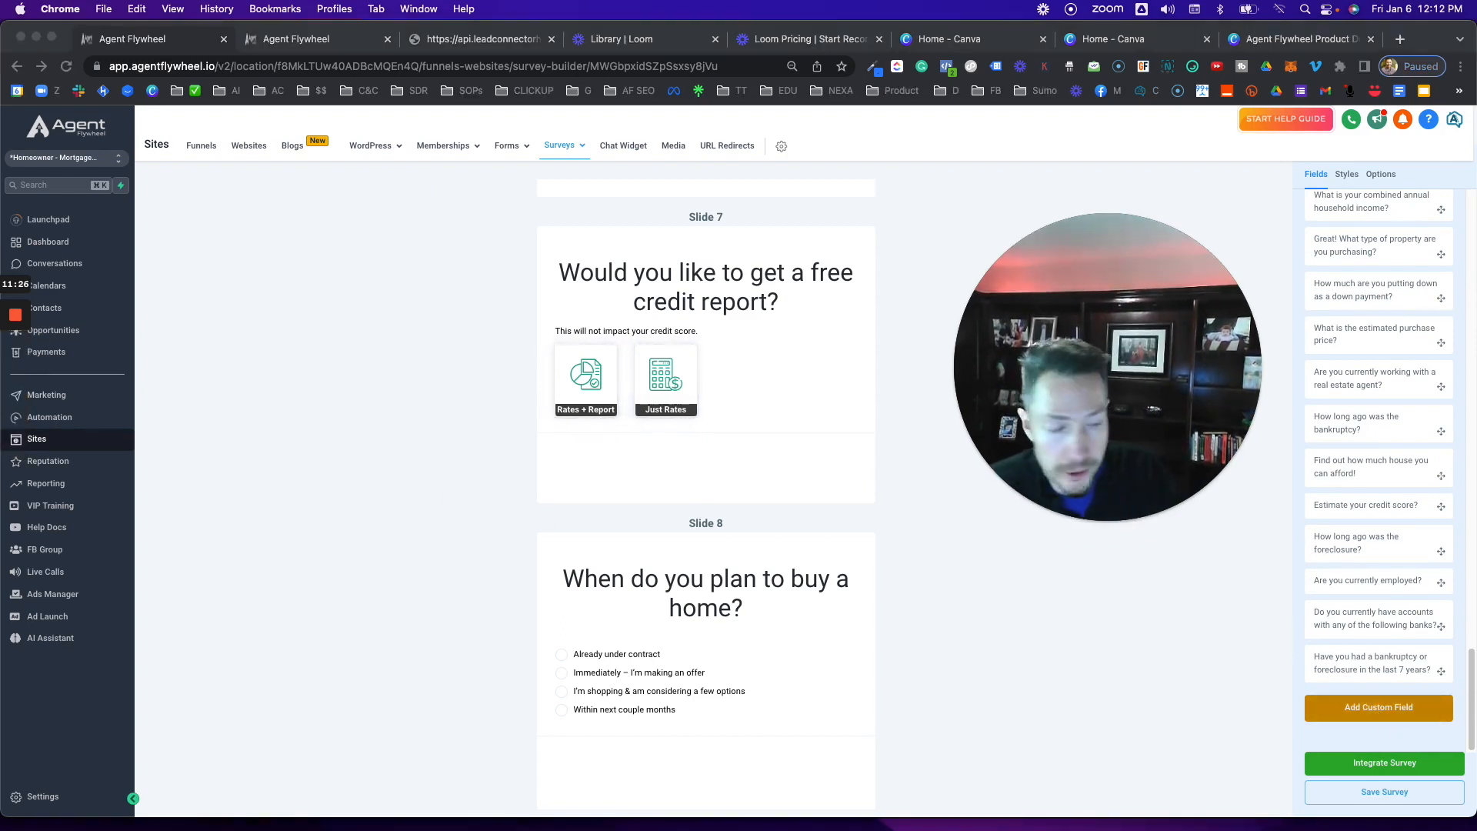
Start a new custom field of the Radio Select type and proceed to its detail settings.
{"action": "left_click", "coordinate": [1379, 713]}
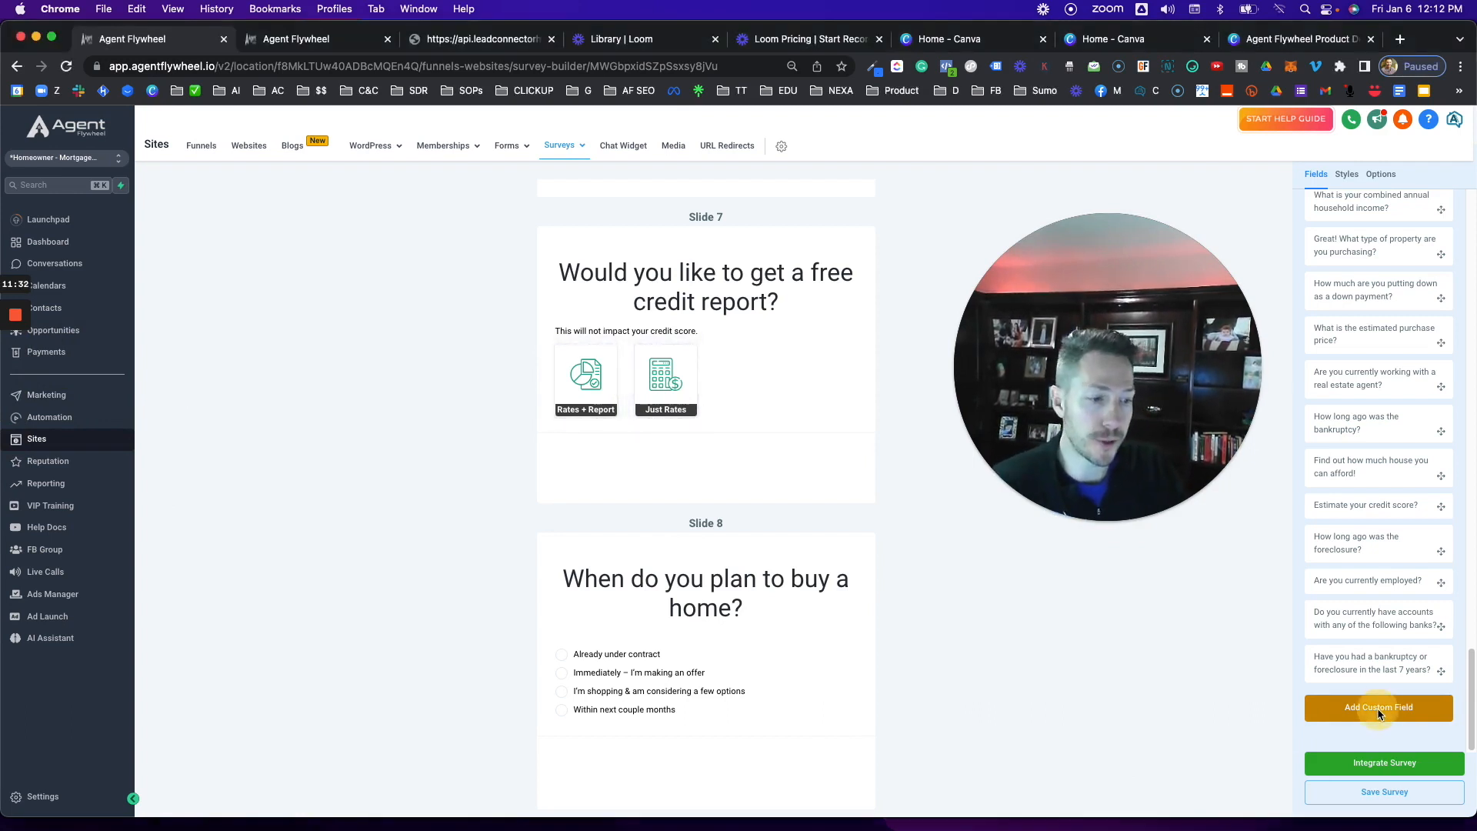
{"action": "left_click", "coordinate": [1373, 712]}
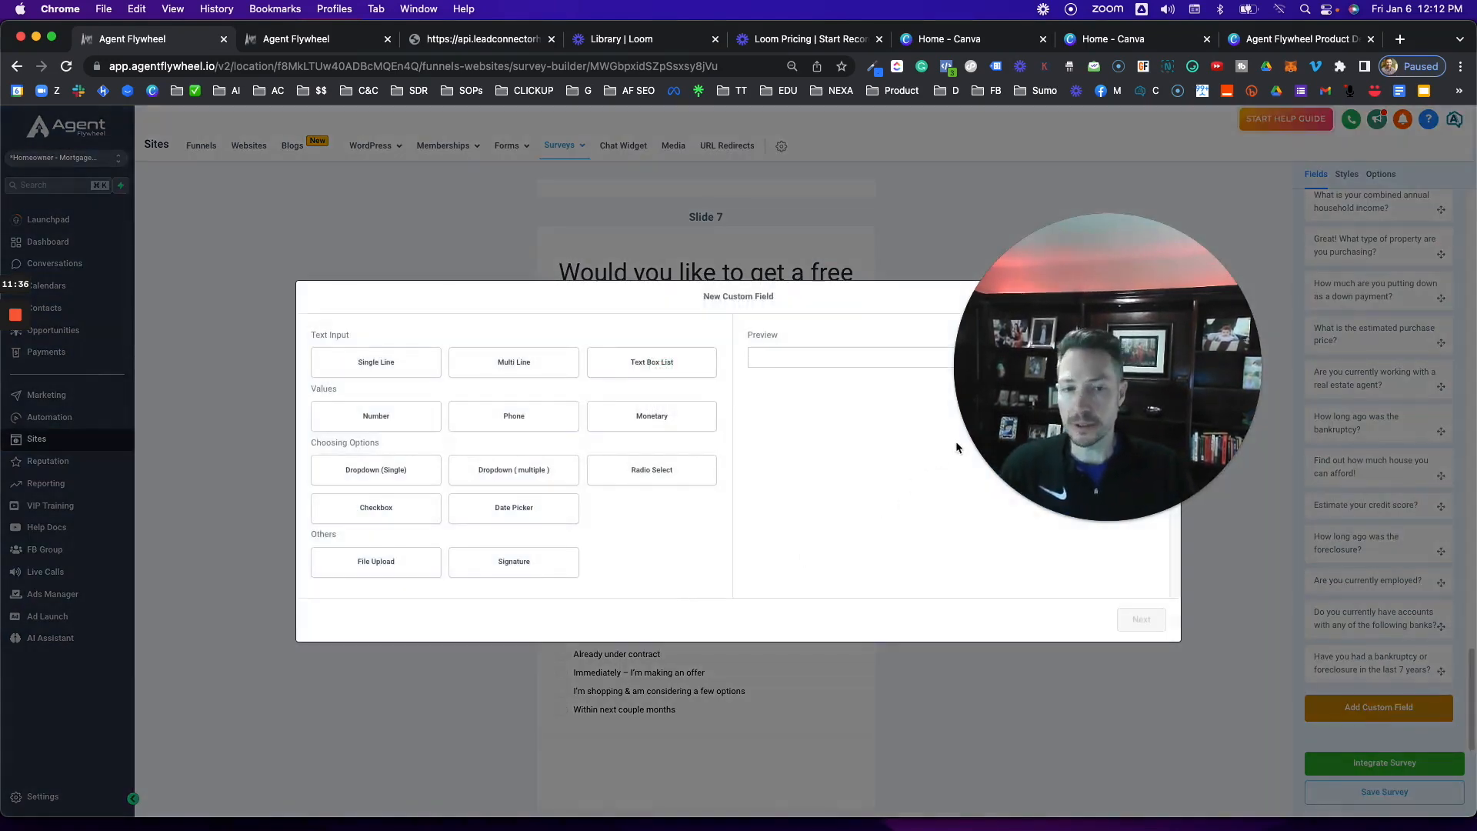
{"action": "left_click_drag", "start_coordinate": [1118, 253], "coordinate": [1261, 175]}
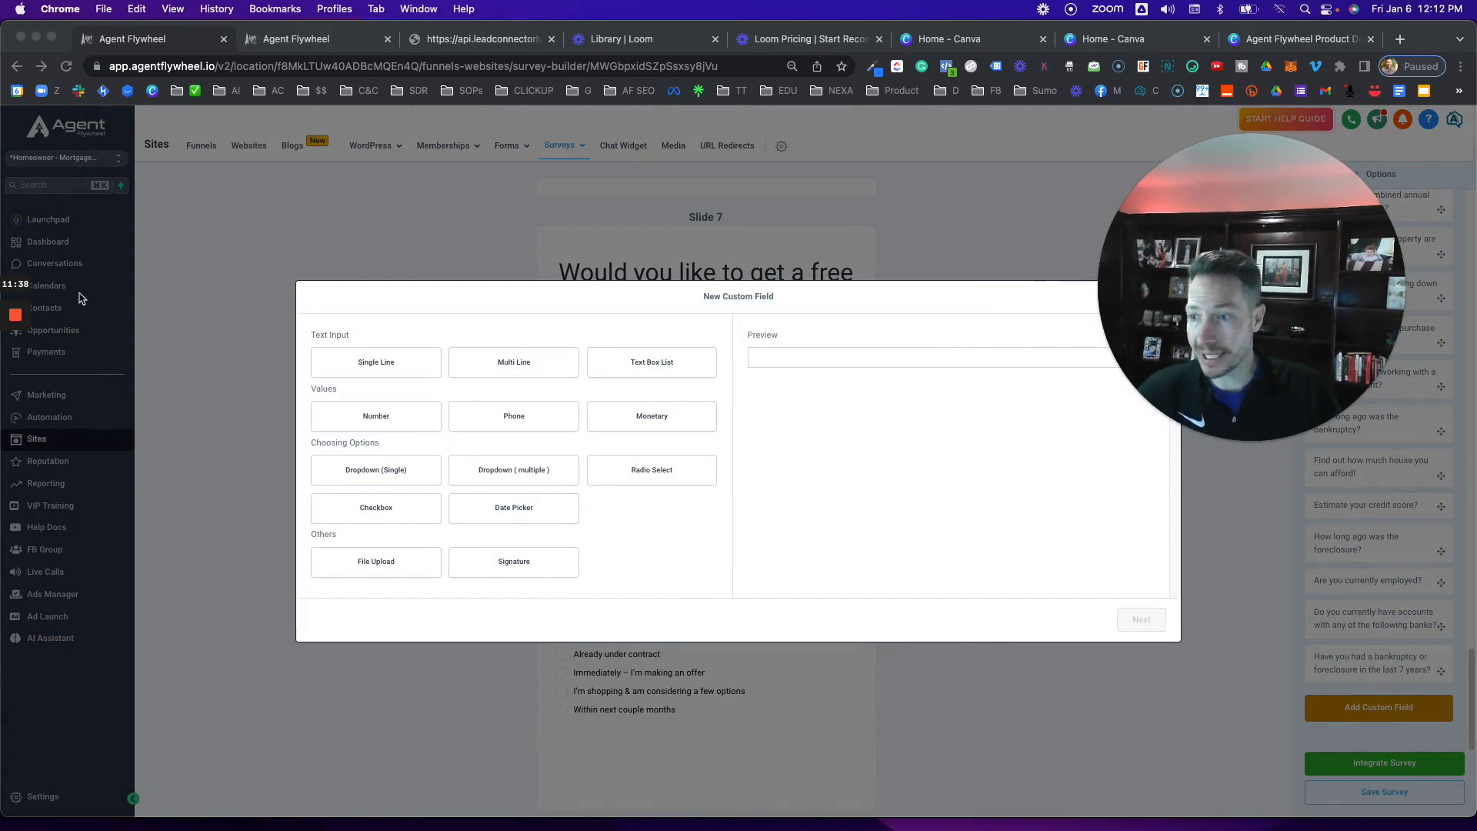
{"action": "left_click_drag", "start_coordinate": [1209, 274], "coordinate": [1244, 238]}
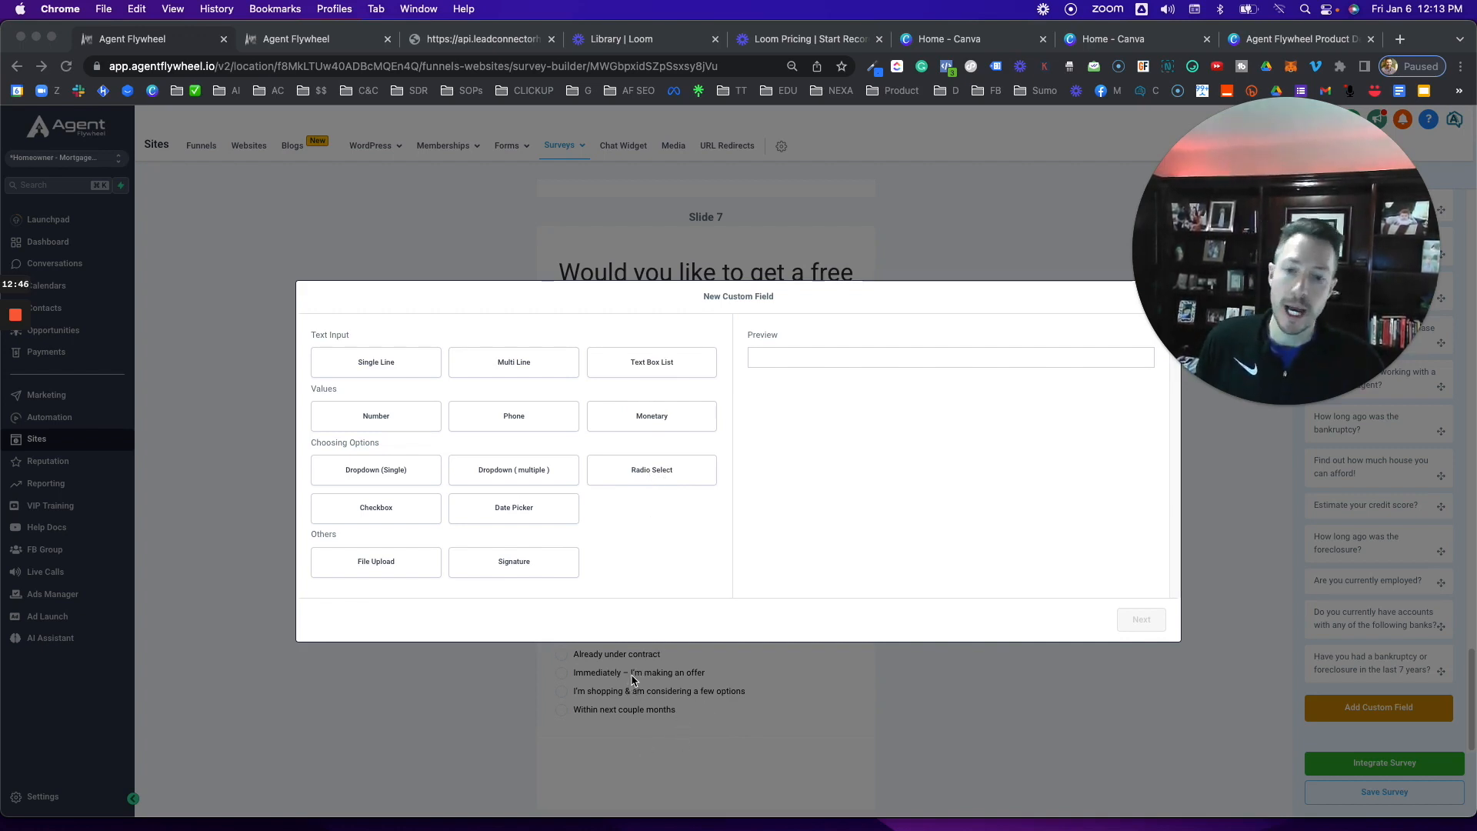
{"action": "left_click", "coordinate": [638, 471]}
{"action": "left_click", "coordinate": [638, 474]}
{"action": "left_click", "coordinate": [763, 363]}
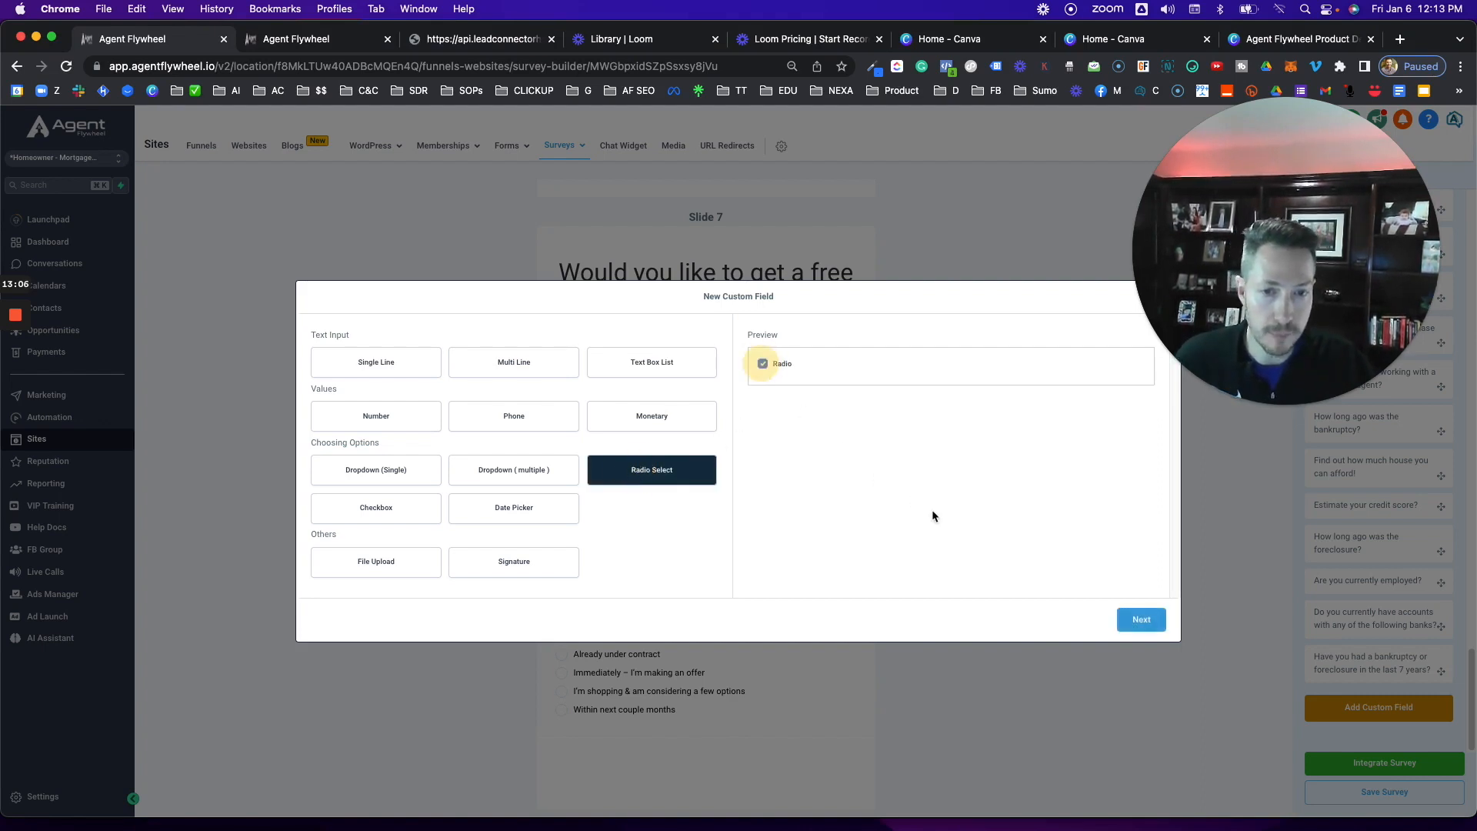
{"action": "left_click", "coordinate": [1140, 619]}
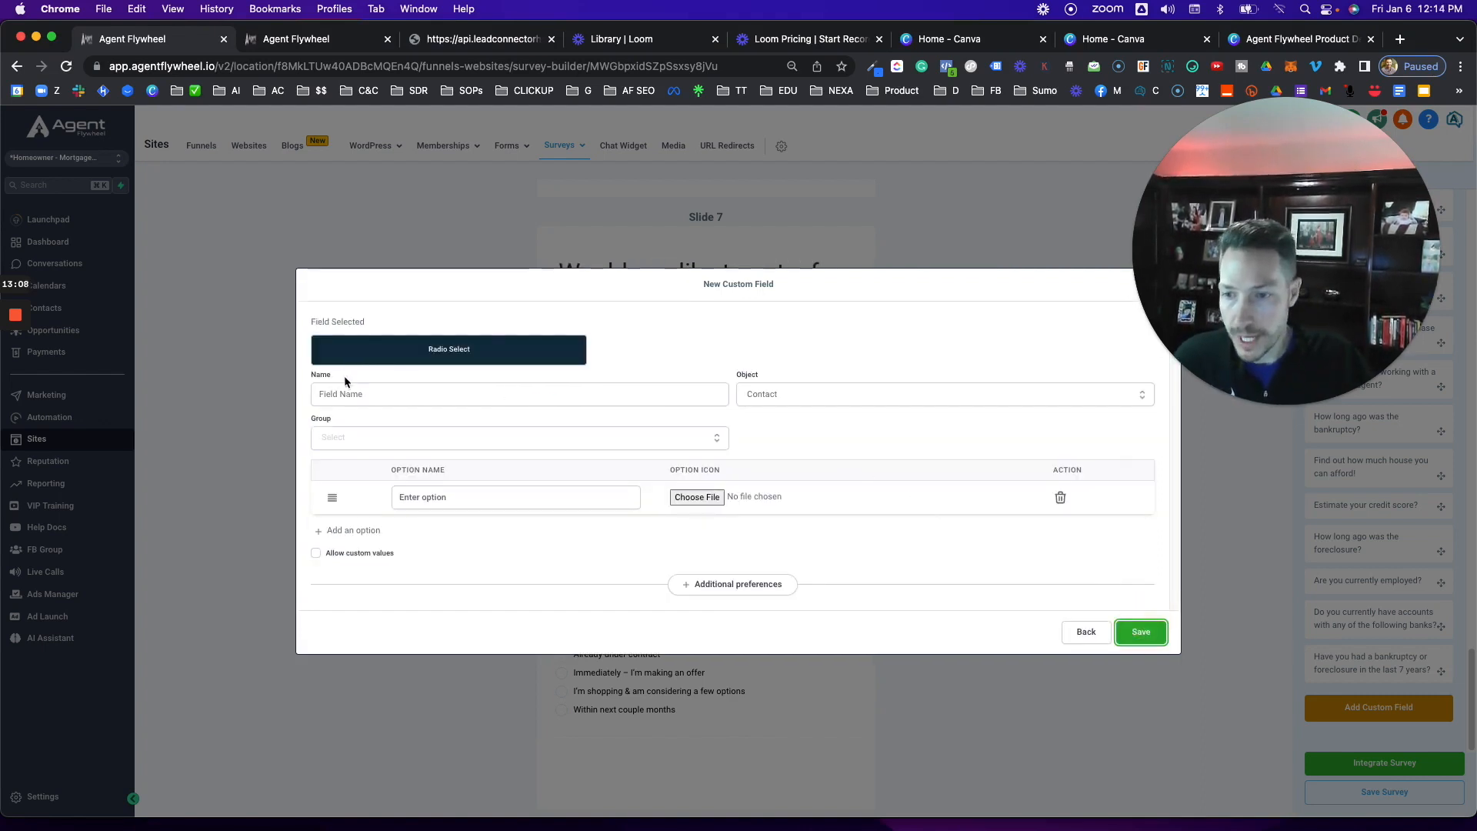
Add two more options to the radio field and name the first two options <620 and 620-680.
{"action": "left_click", "coordinate": [330, 393]}
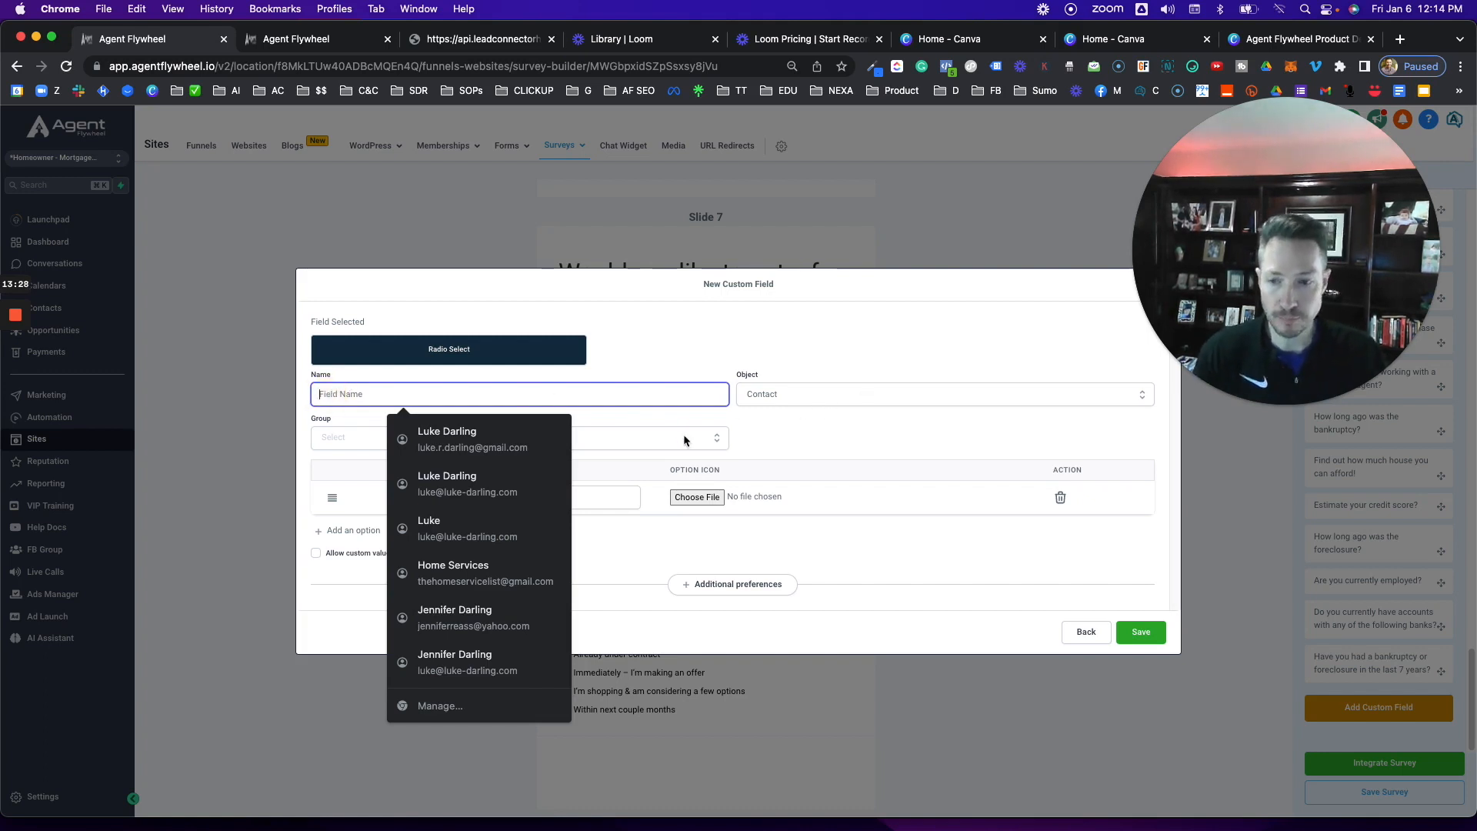
{"action": "left_click", "coordinate": [373, 418]}
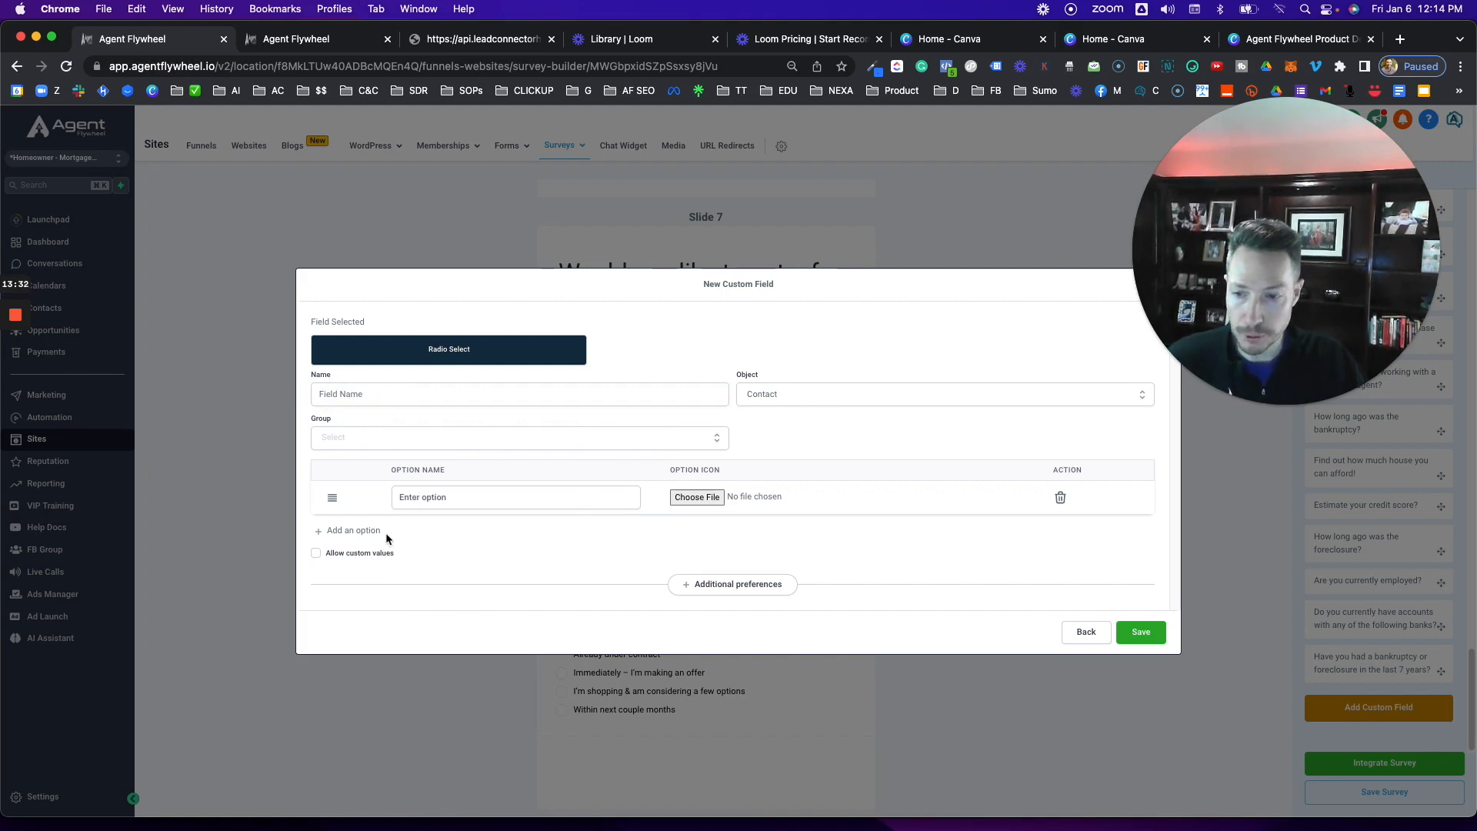
{"action": "left_click", "coordinate": [342, 530]}
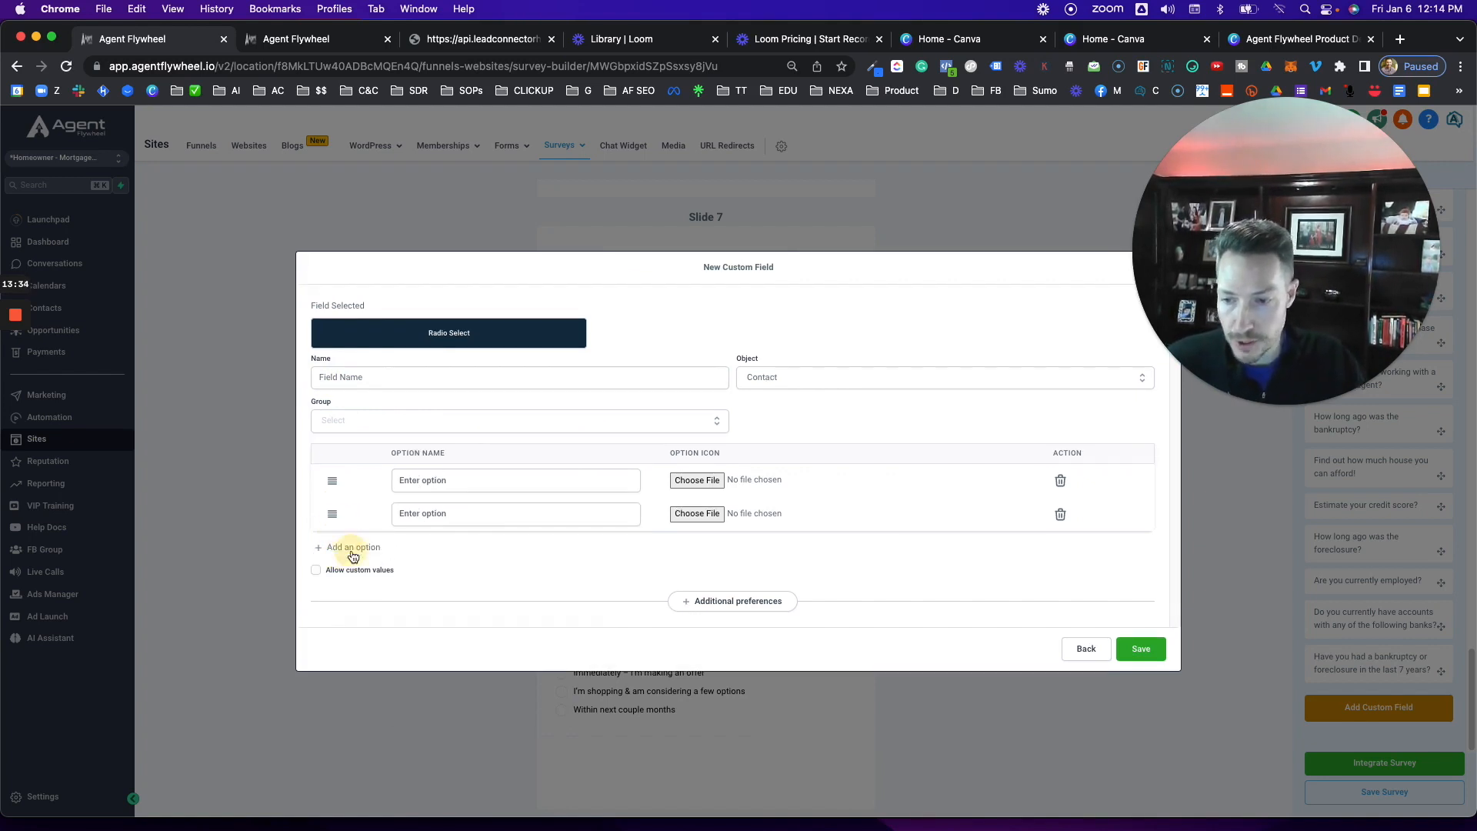
{"action": "left_click", "coordinate": [353, 550]}
{"action": "left_click", "coordinate": [464, 460]}
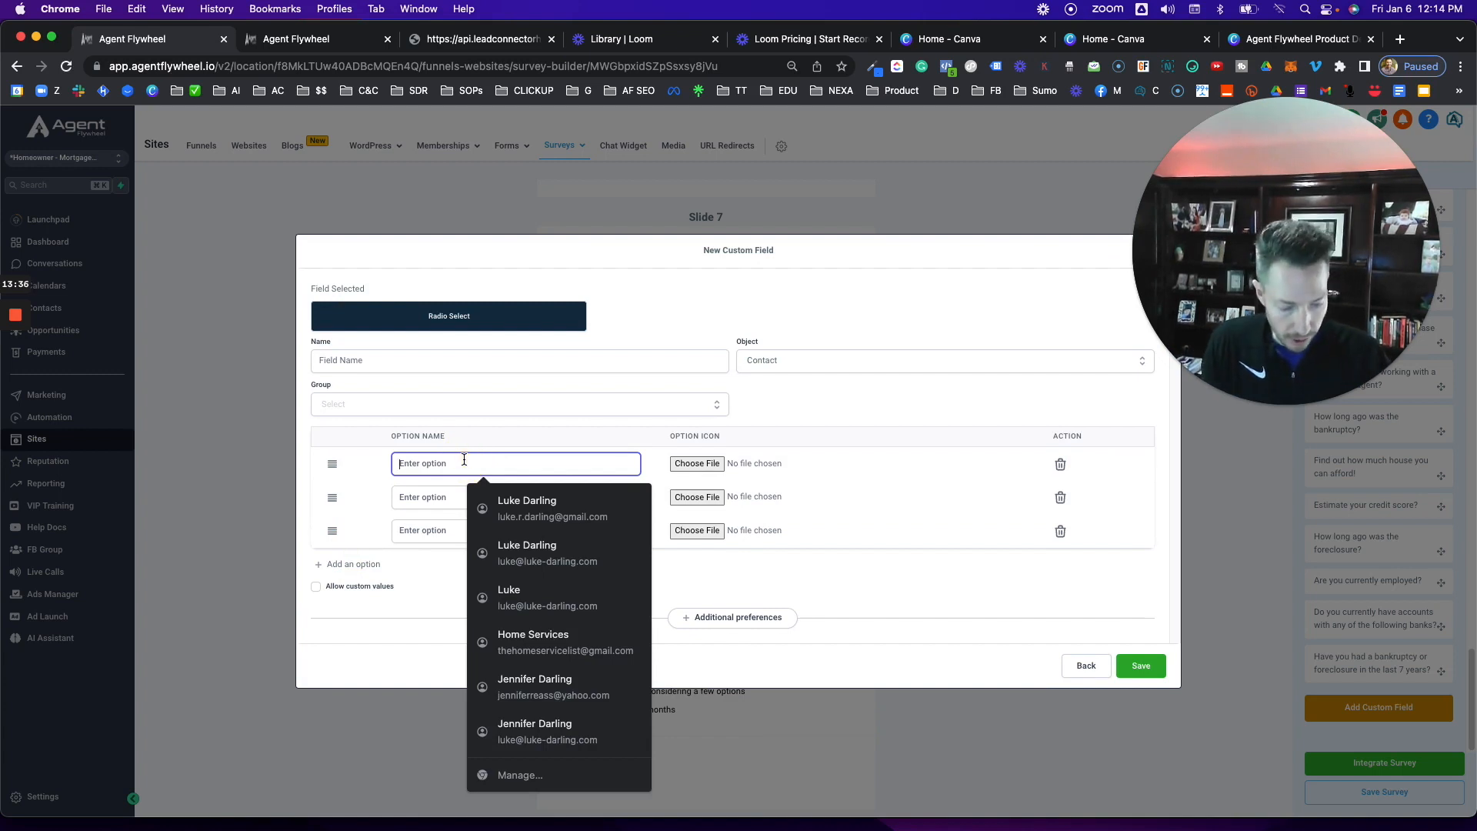
{"action": "type", "text": "<620"}
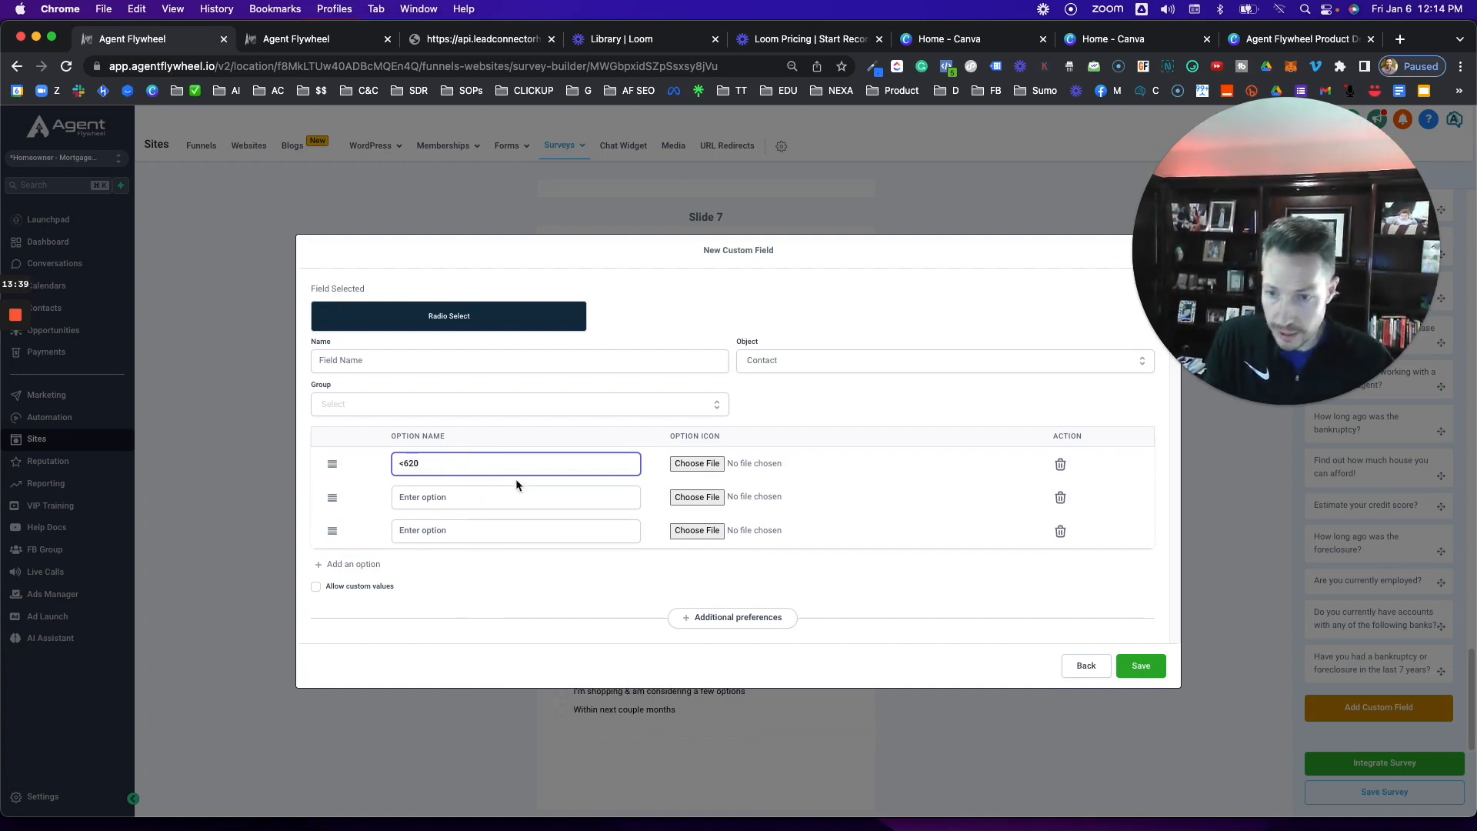
{"action": "left_click", "coordinate": [483, 494]}
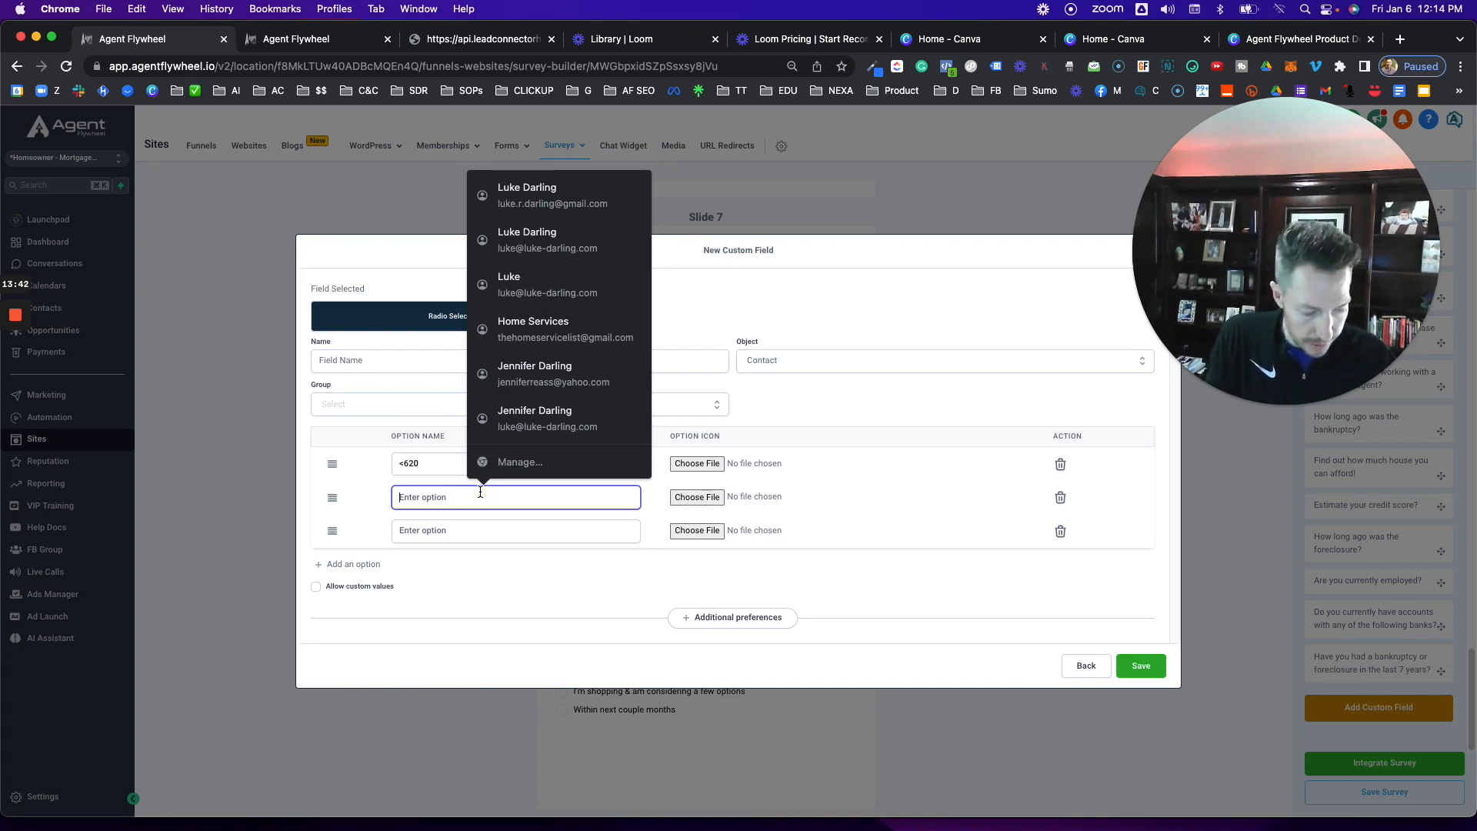
{"action": "type", "text": "620-680"}
{"action": "left_click", "coordinate": [468, 528]}
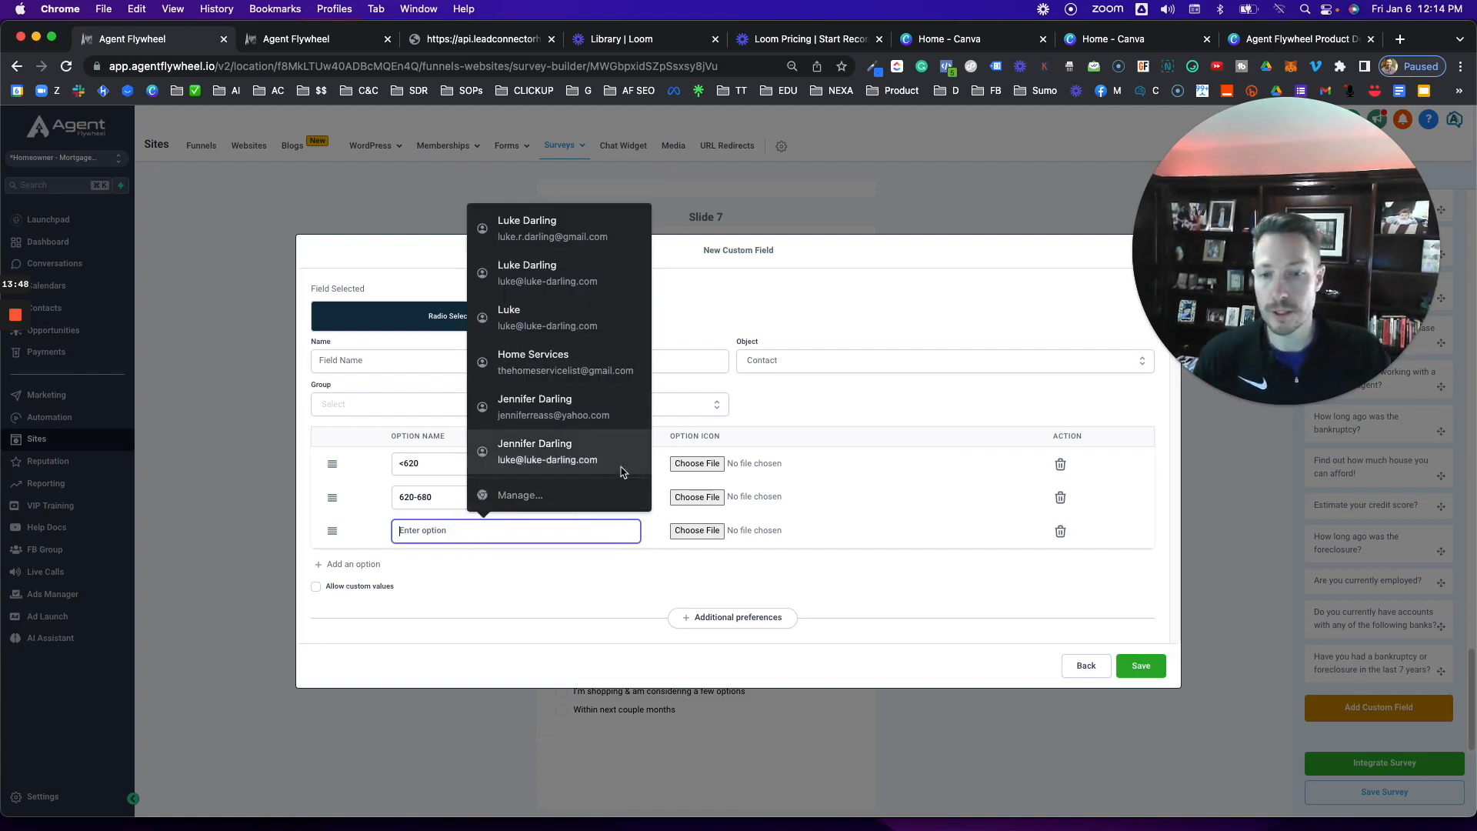
Check the object and group choices available for the new custom field without changing either one.
{"action": "left_click", "coordinate": [885, 389]}
{"action": "left_click", "coordinate": [797, 367]}
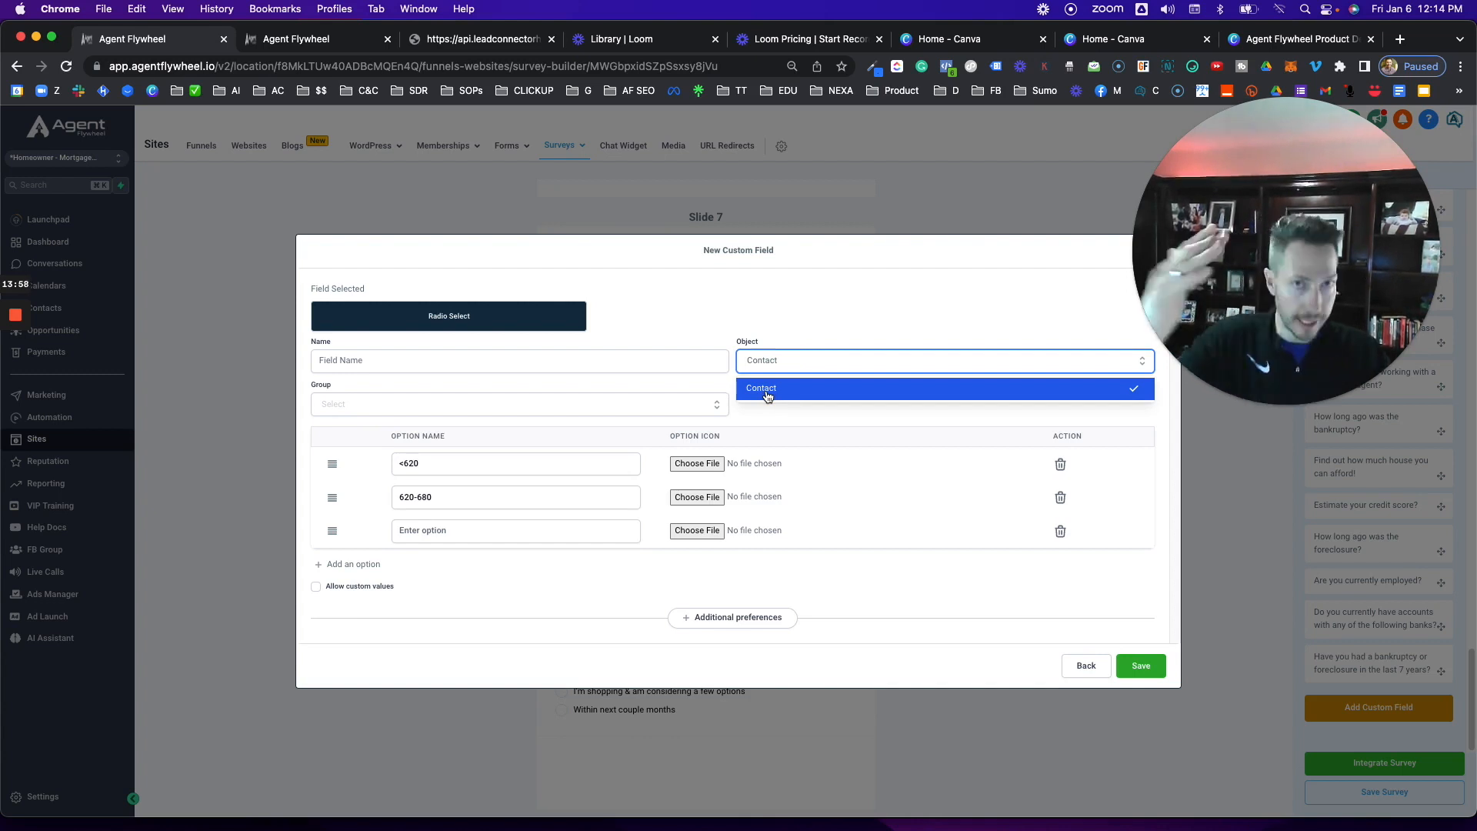
{"action": "left_click", "coordinate": [436, 407]}
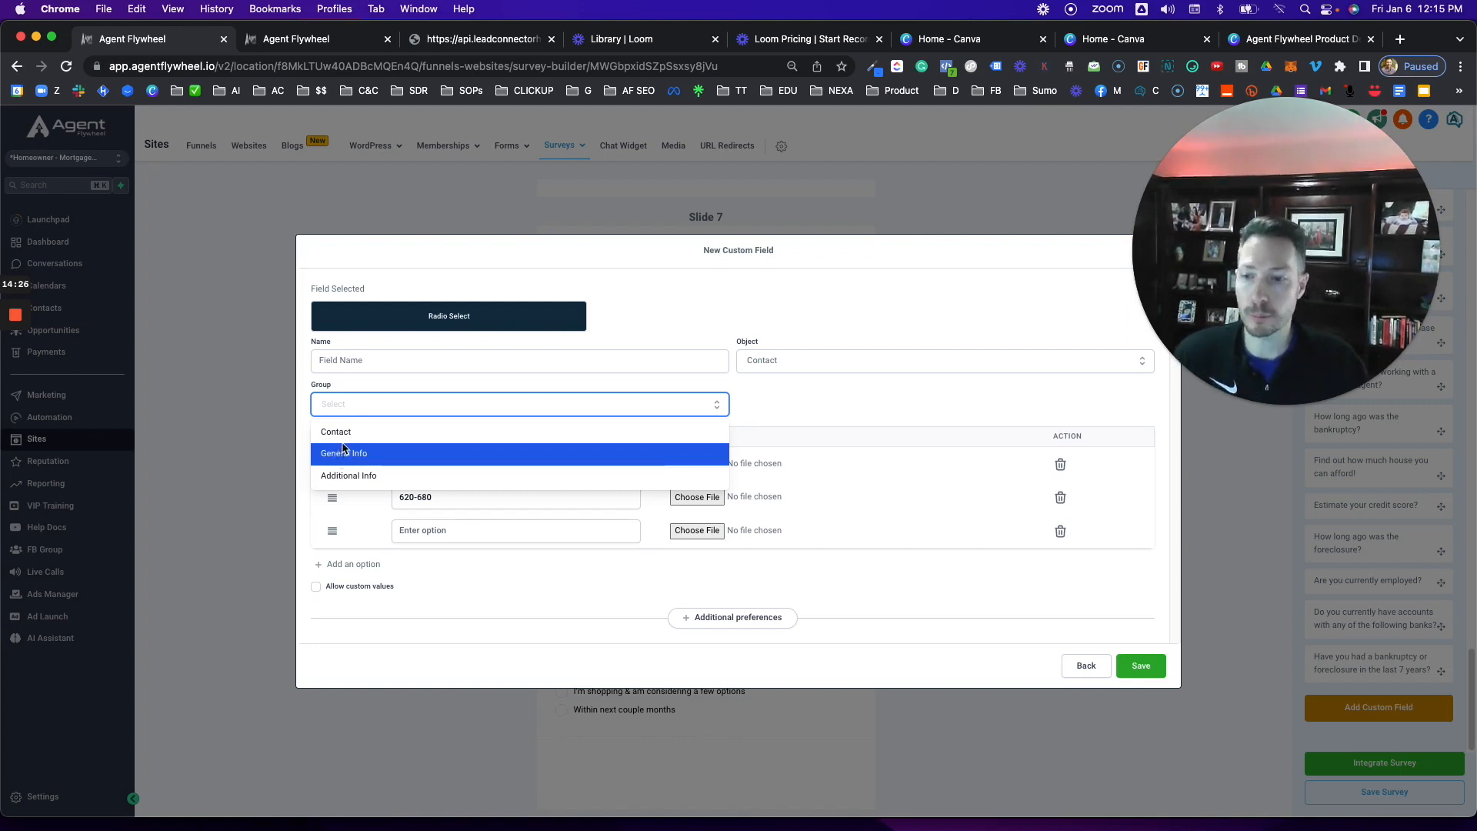
{"action": "left_click", "coordinate": [467, 574]}
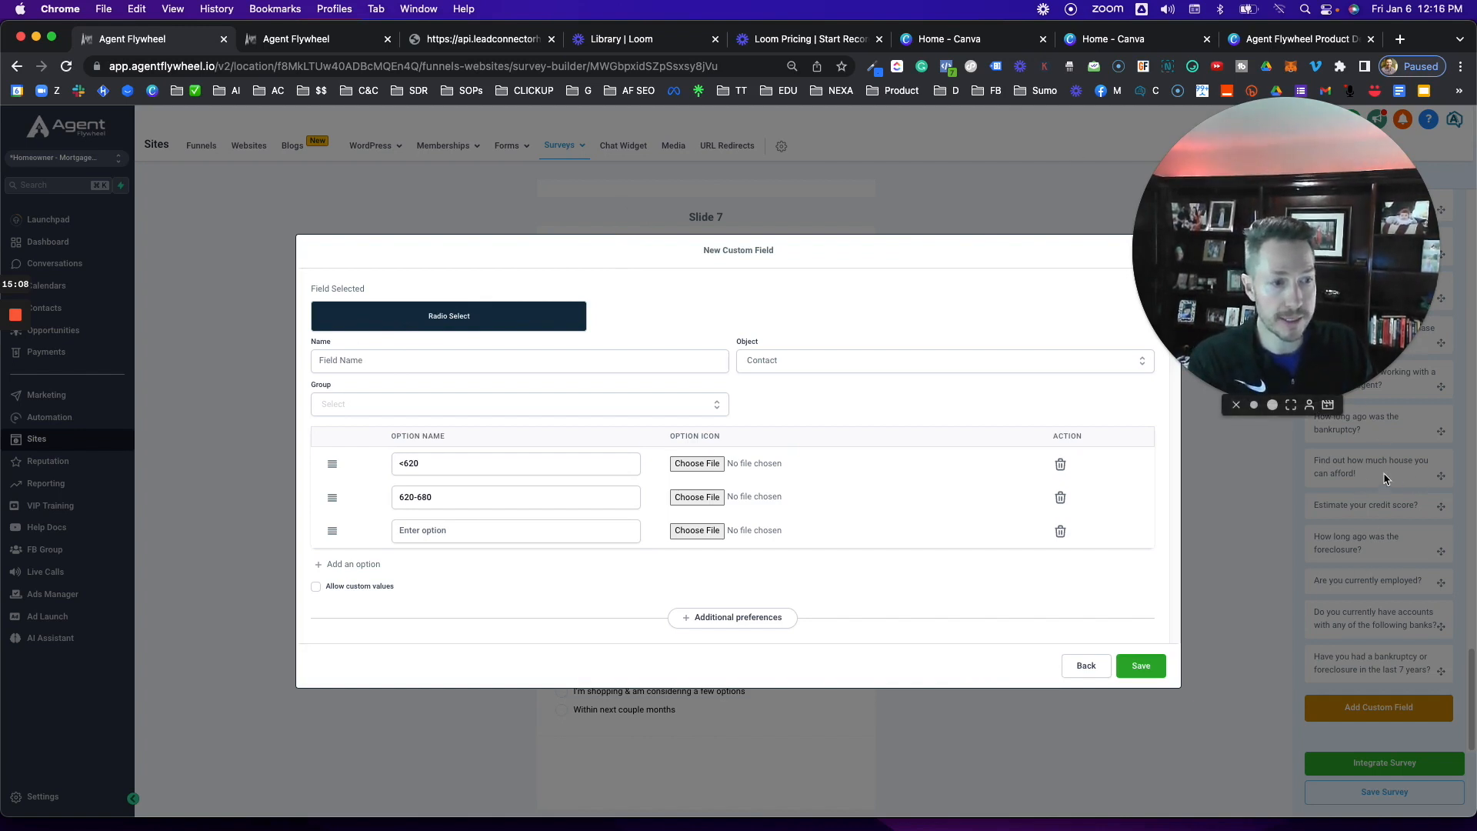
Return to the field type selection and discard the new custom field without saving it.
{"action": "left_click", "coordinate": [1087, 666]}
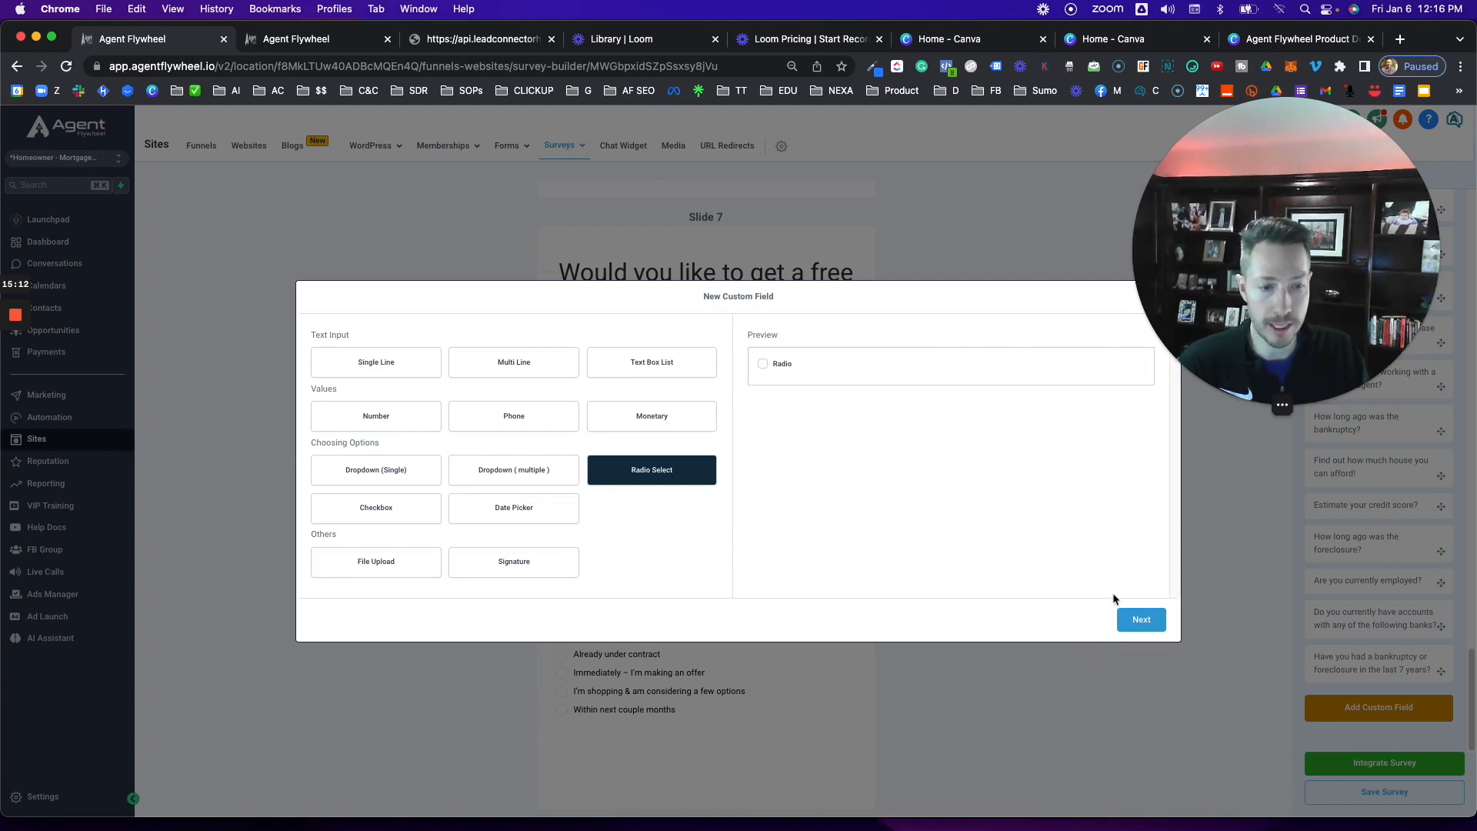
{"action": "left_click", "coordinate": [1141, 620]}
{"action": "left_click", "coordinate": [1080, 633]}
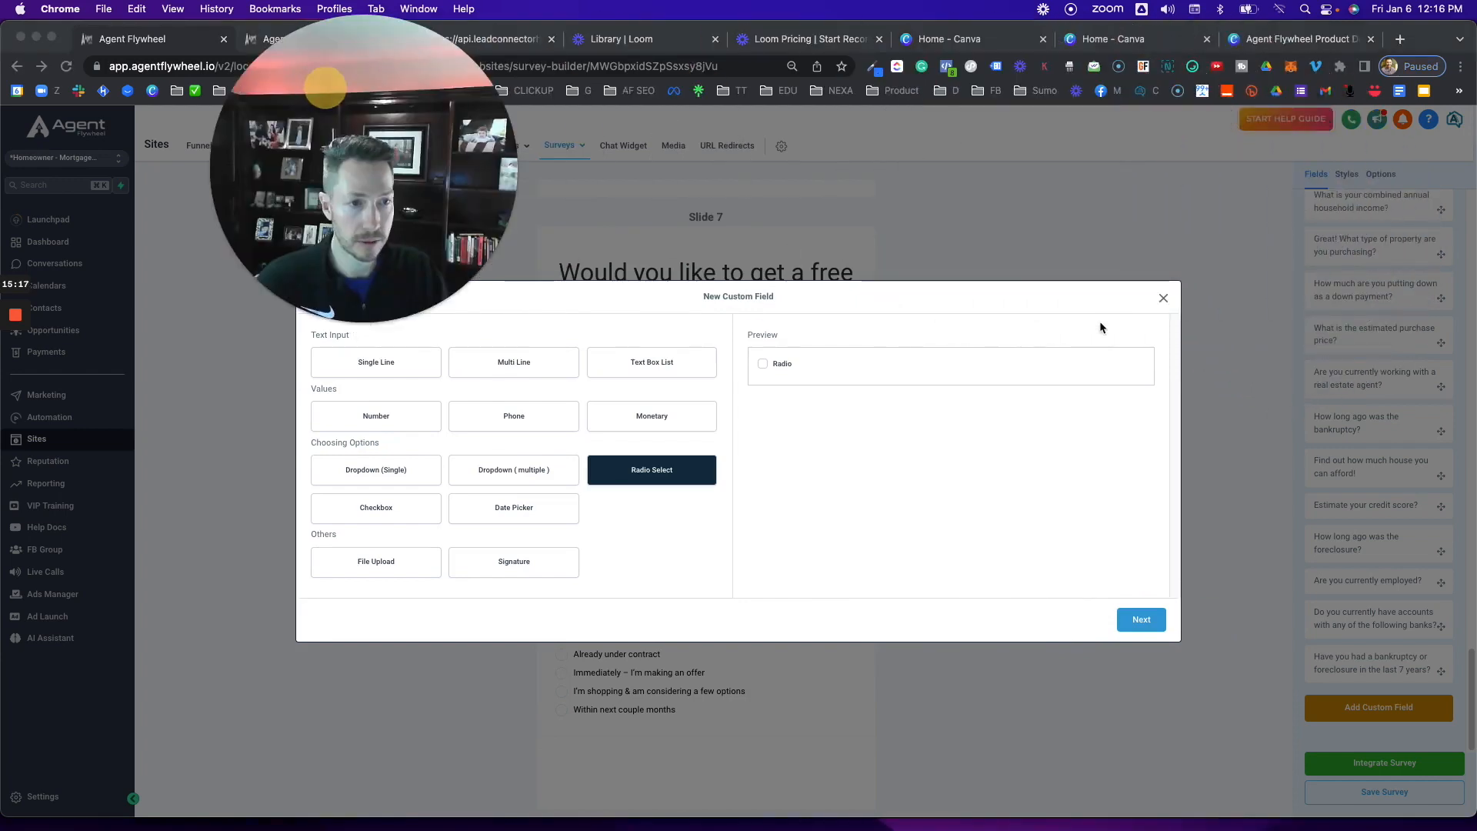
{"action": "left_click", "coordinate": [1163, 299]}
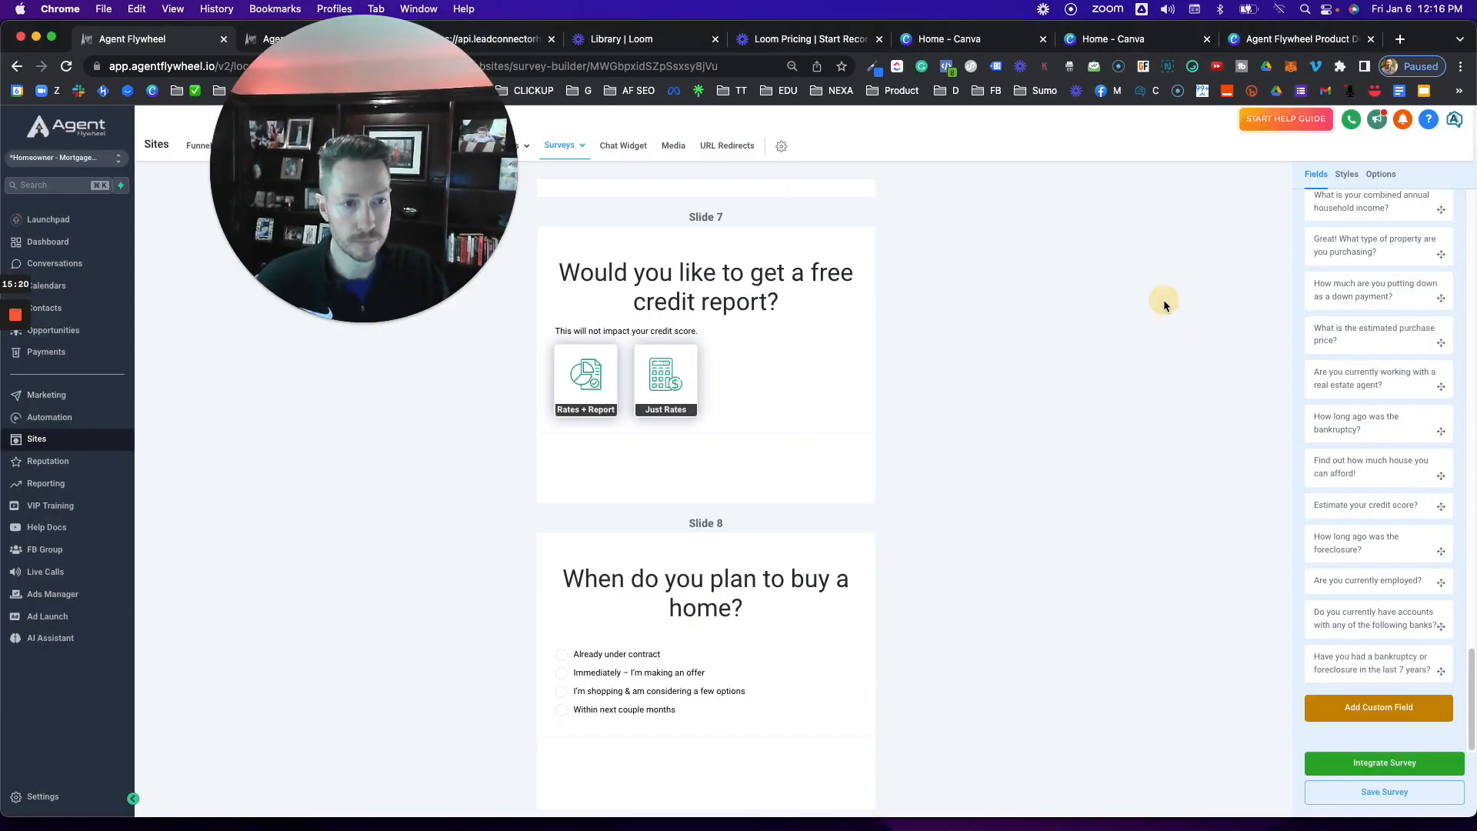
Open the survey's integration options, accept the third-party script alert, and select the whole iframe embed code.
{"action": "left_click_drag", "start_coordinate": [445, 210], "coordinate": [1177, 333]}
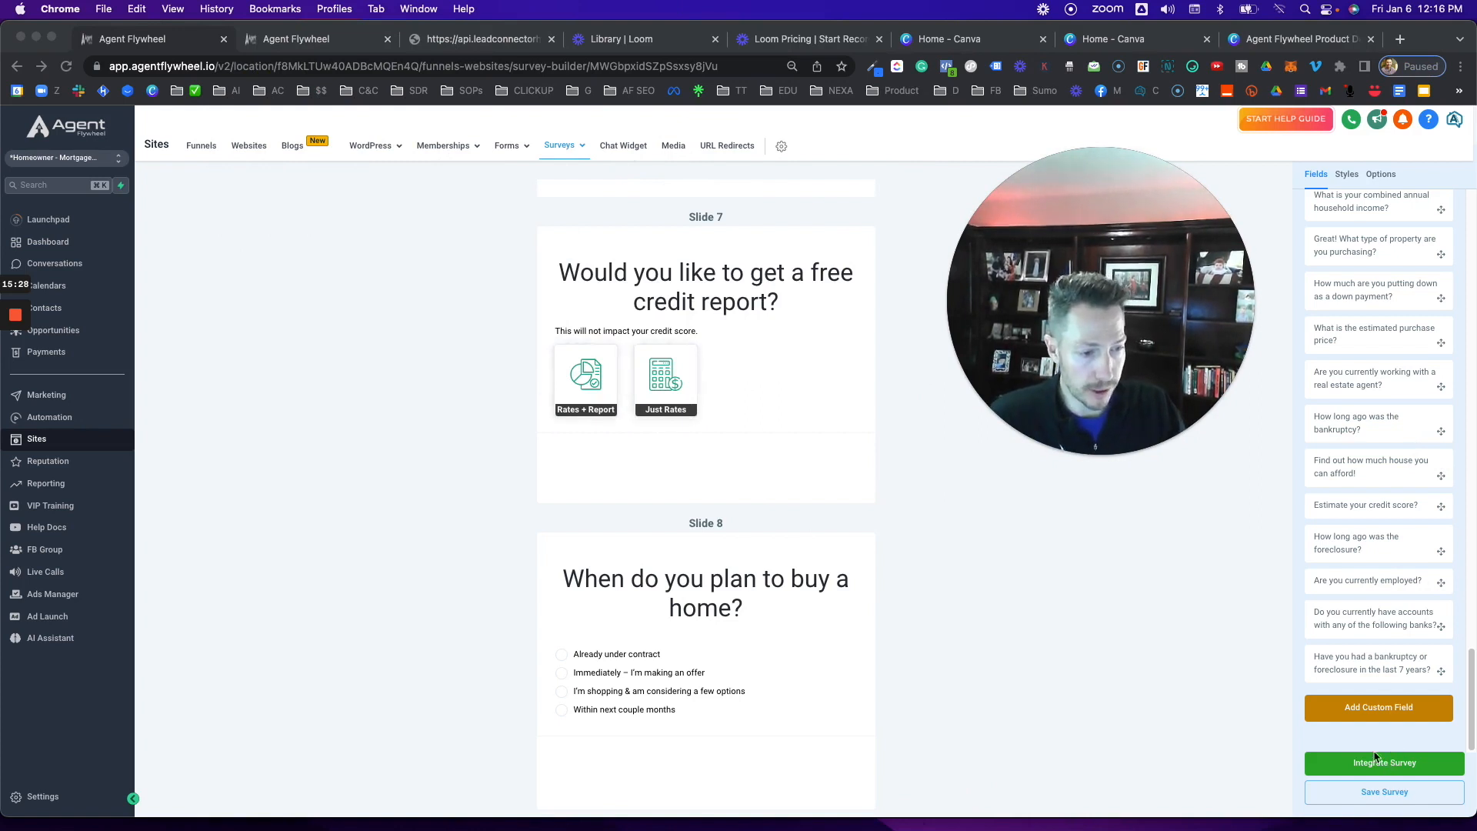
{"action": "left_click_drag", "start_coordinate": [1113, 223], "coordinate": [1079, 296]}
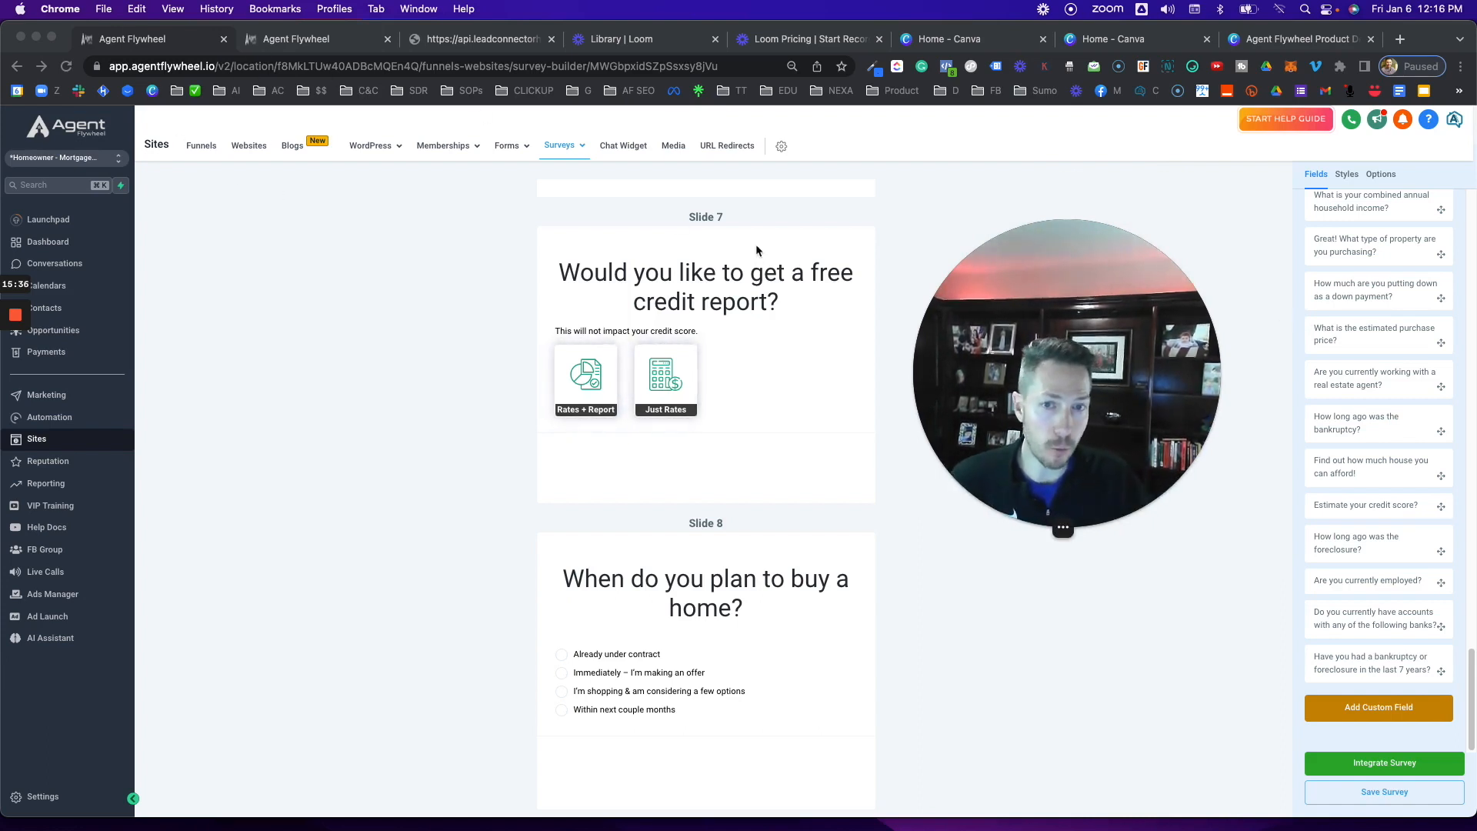
{"action": "left_click", "coordinate": [1374, 770]}
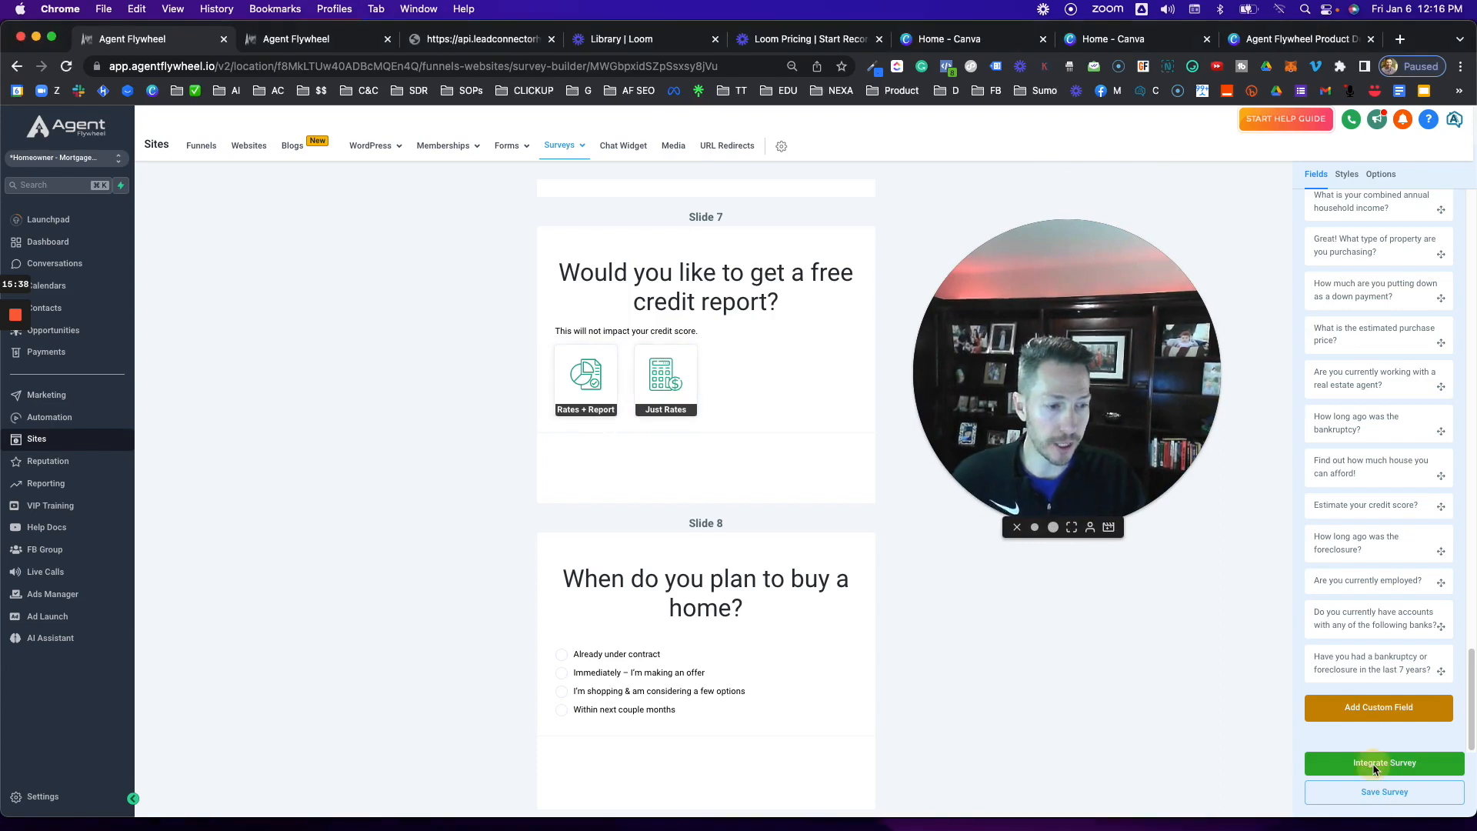
{"action": "left_click", "coordinate": [1375, 764]}
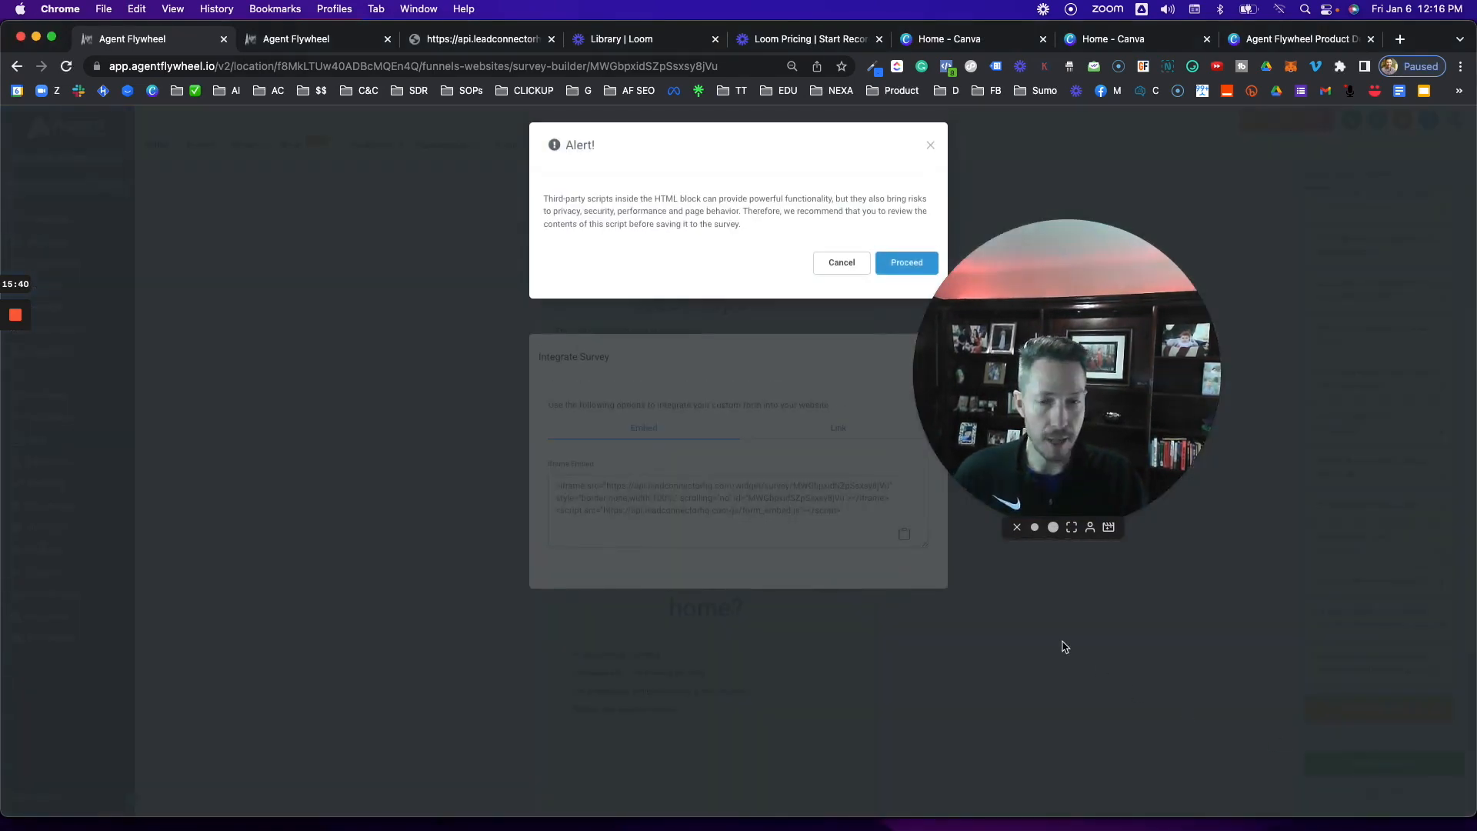
{"action": "left_click_drag", "start_coordinate": [1197, 298], "coordinate": [1272, 291]}
{"action": "left_click", "coordinate": [907, 264]}
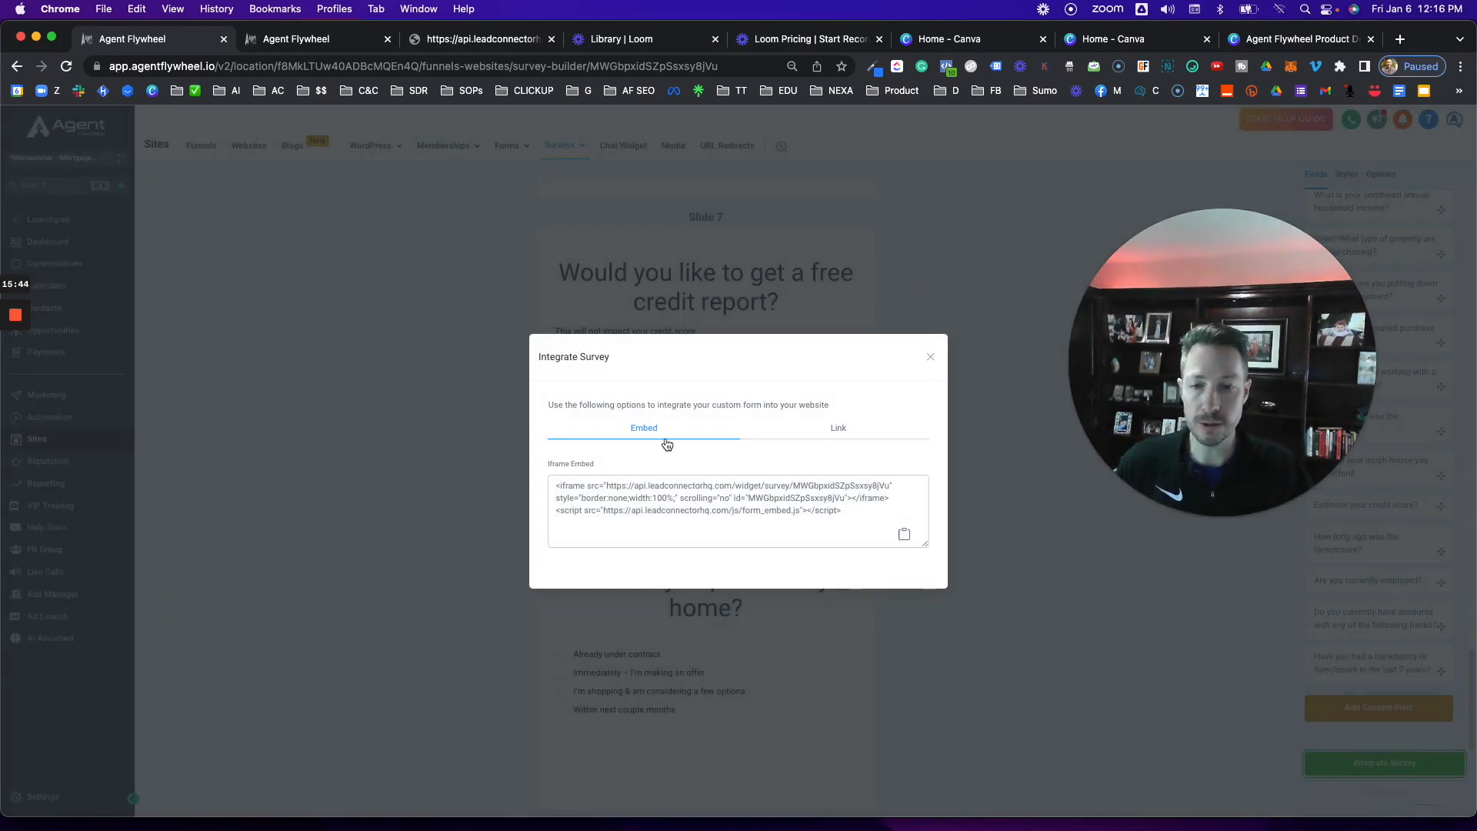
{"action": "left_click_drag", "start_coordinate": [744, 501], "coordinate": [501, 477]}
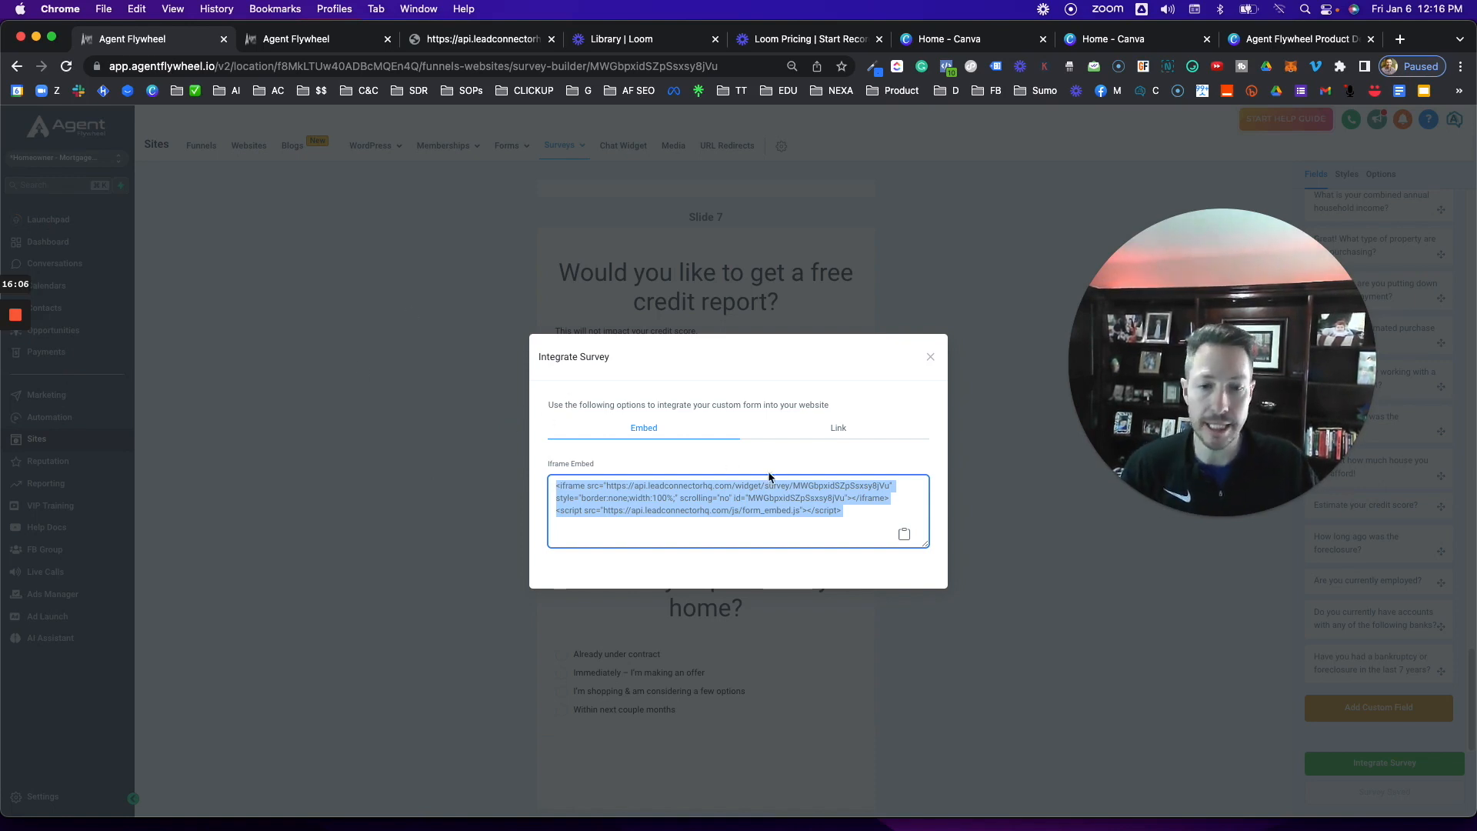
Open the live survey through its shareable link and answer the first question with Purchase.
{"action": "left_click", "coordinate": [838, 431]}
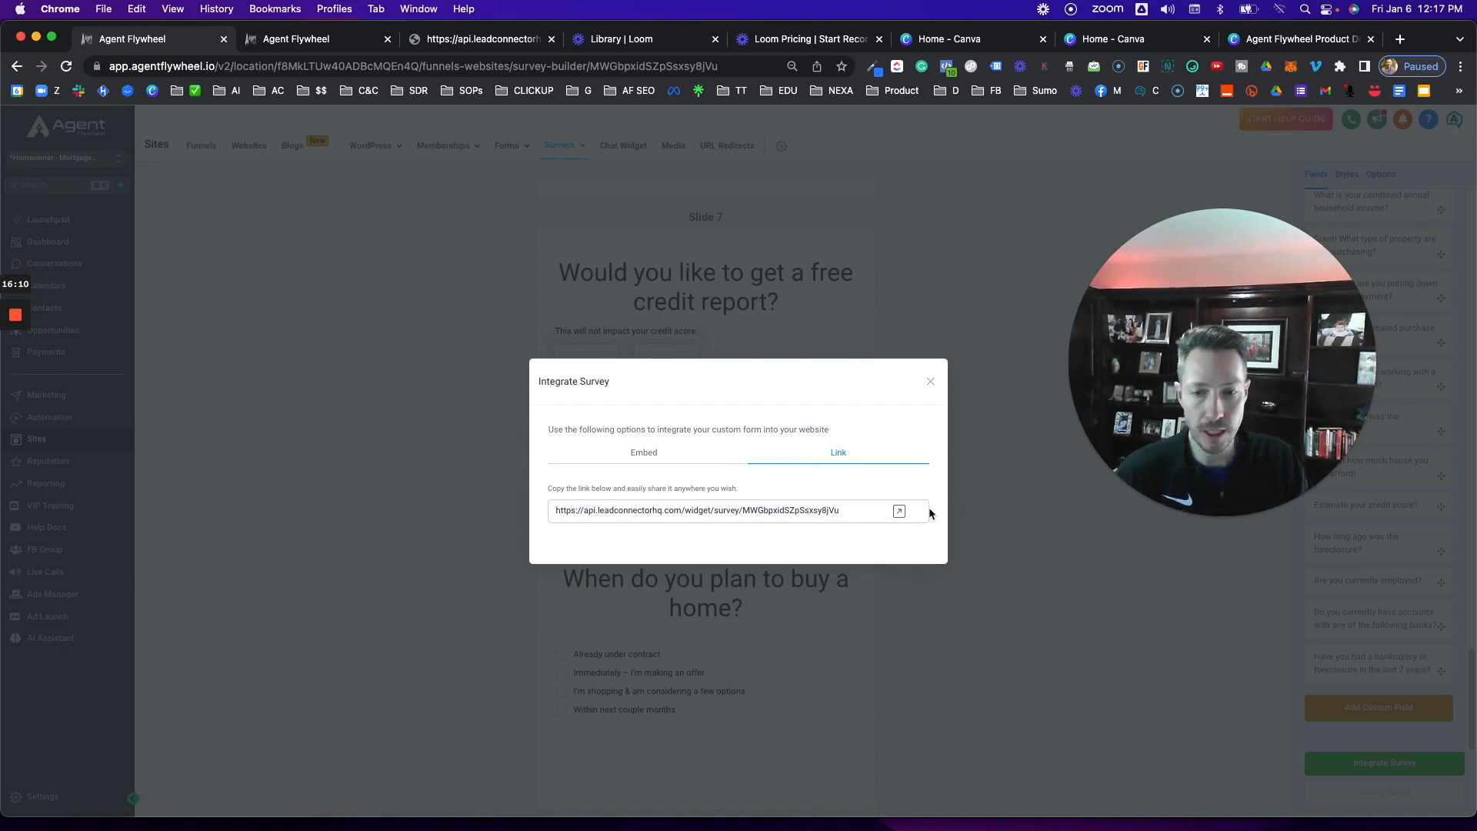
{"action": "left_click", "coordinate": [899, 512]}
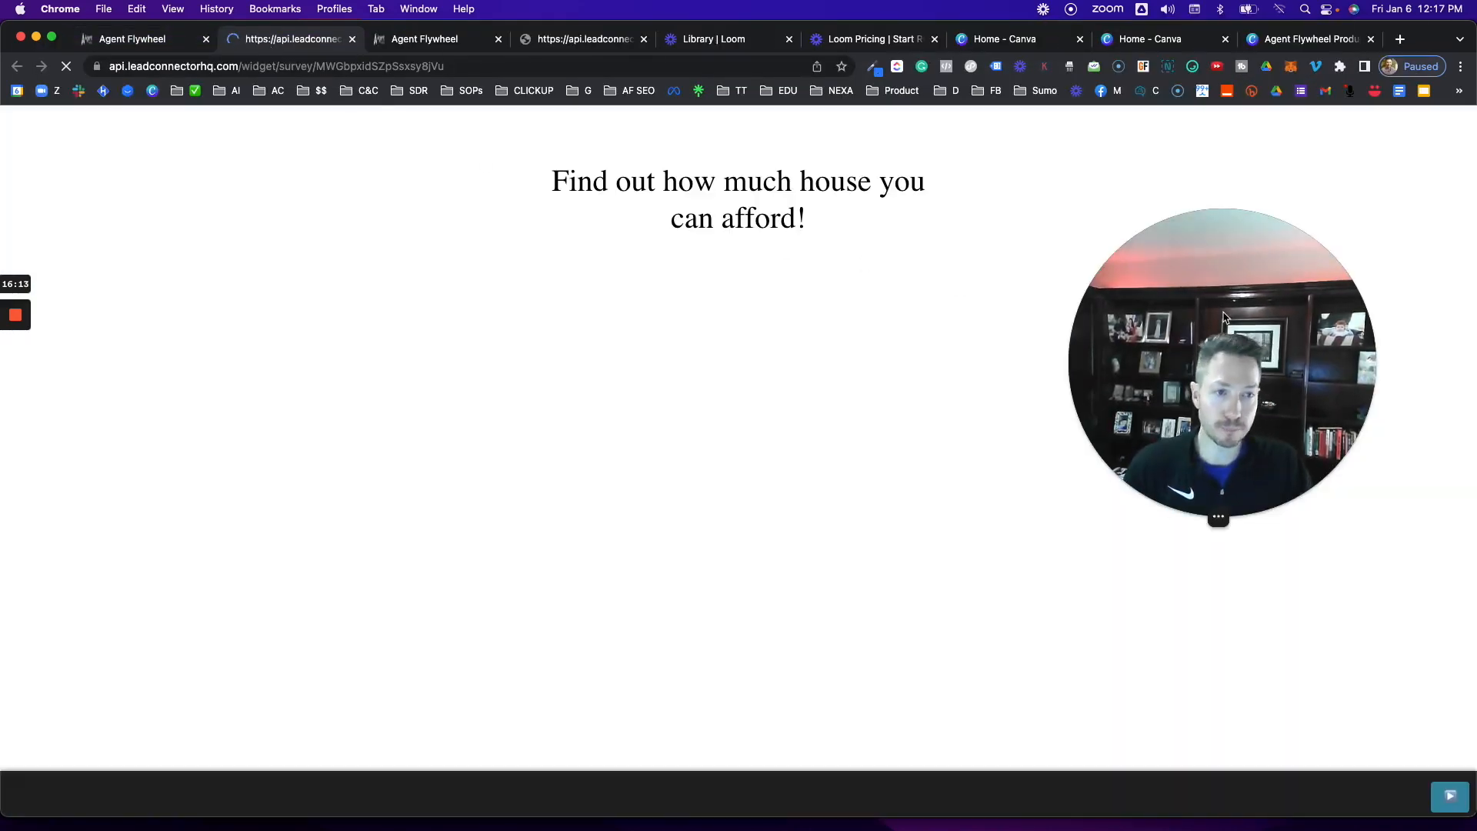
{"action": "left_click_drag", "start_coordinate": [1223, 317], "coordinate": [214, 297]}
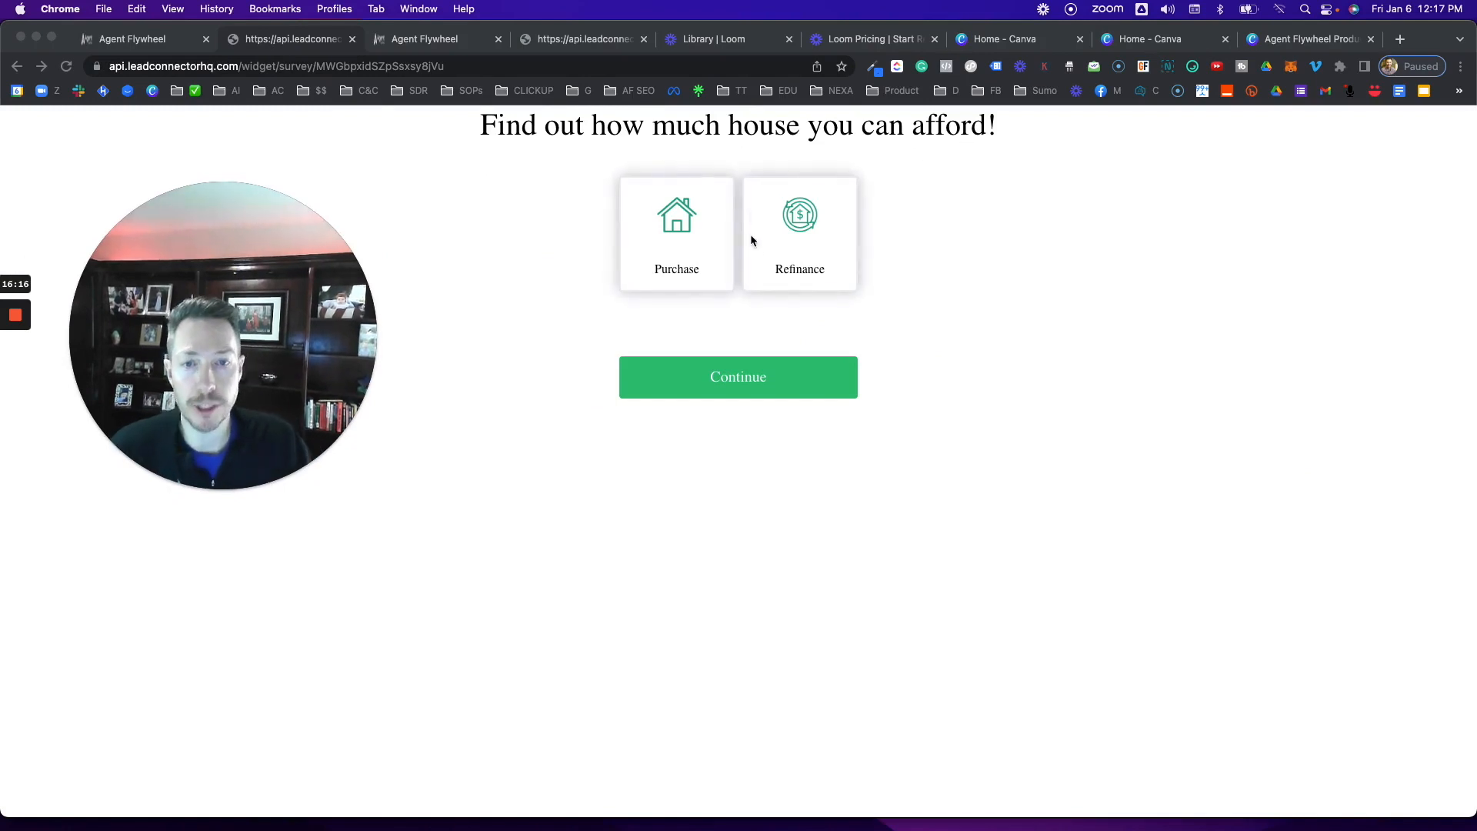
{"action": "left_click_drag", "start_coordinate": [296, 327], "coordinate": [1278, 329]}
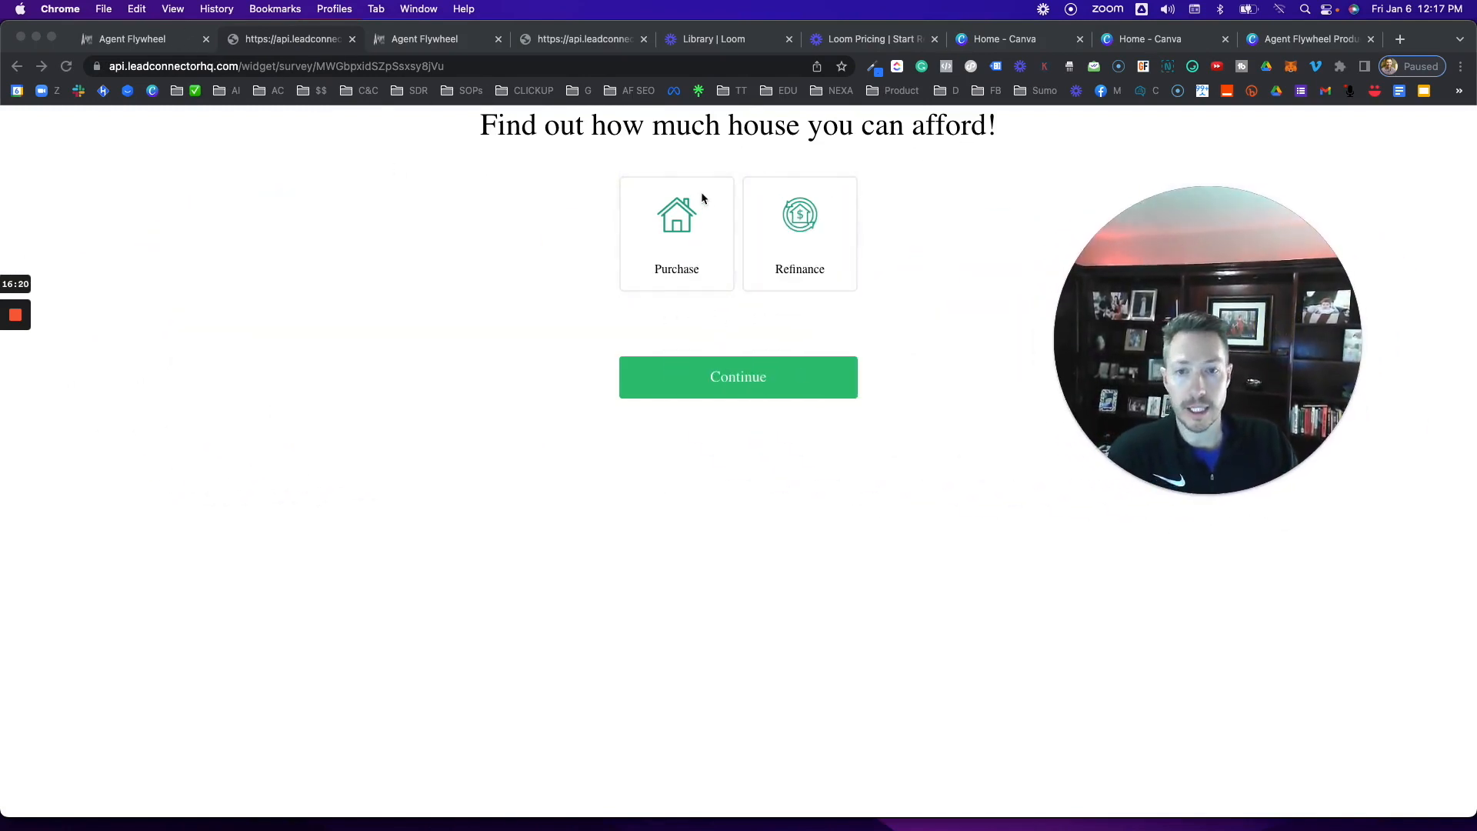
{"action": "left_click", "coordinate": [683, 236]}
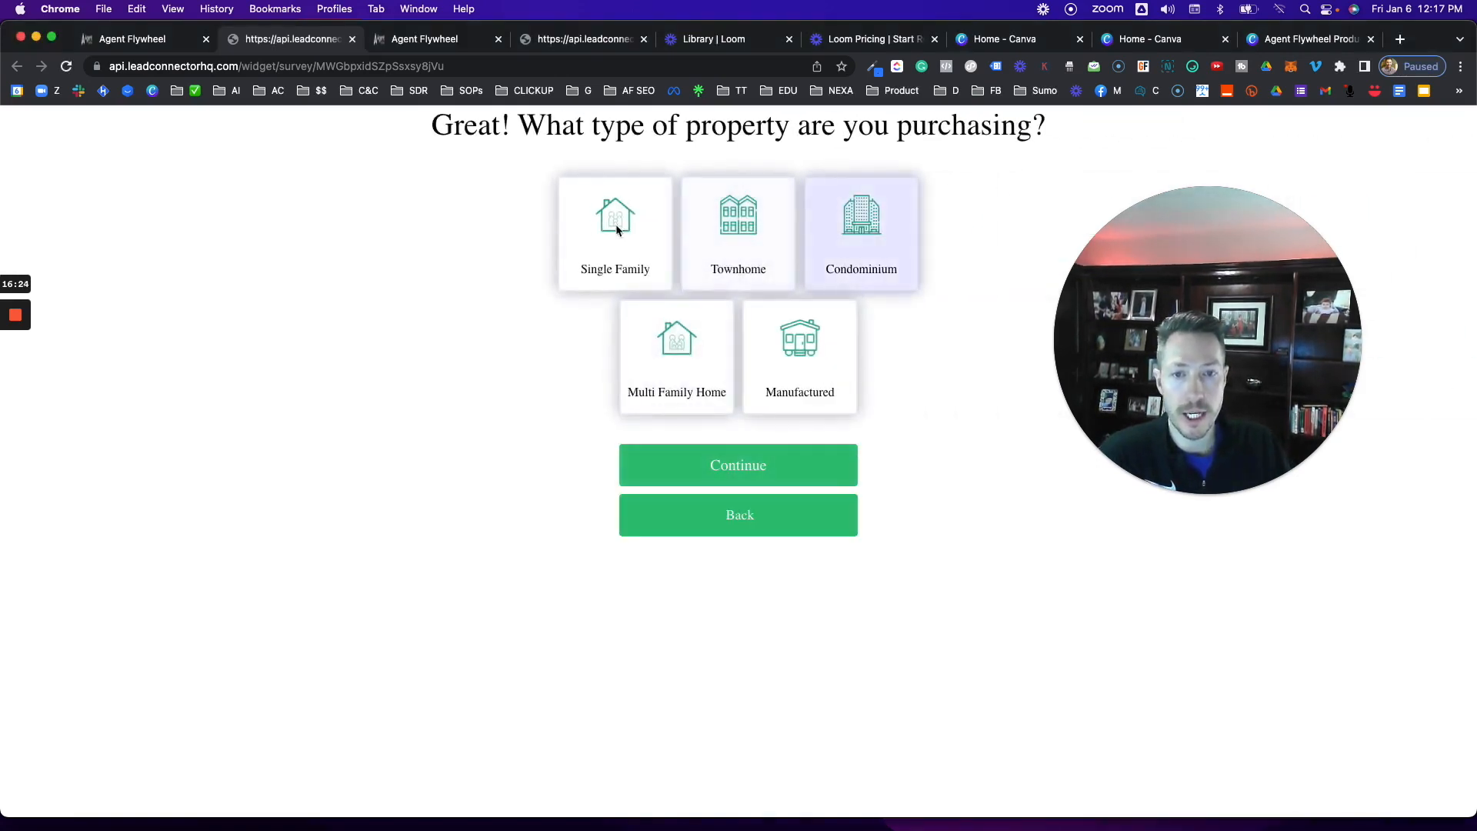
Answer the live survey's property questions with Townhome, Primary Home, and TX as the city, and continue.
{"action": "left_click", "coordinate": [768, 235]}
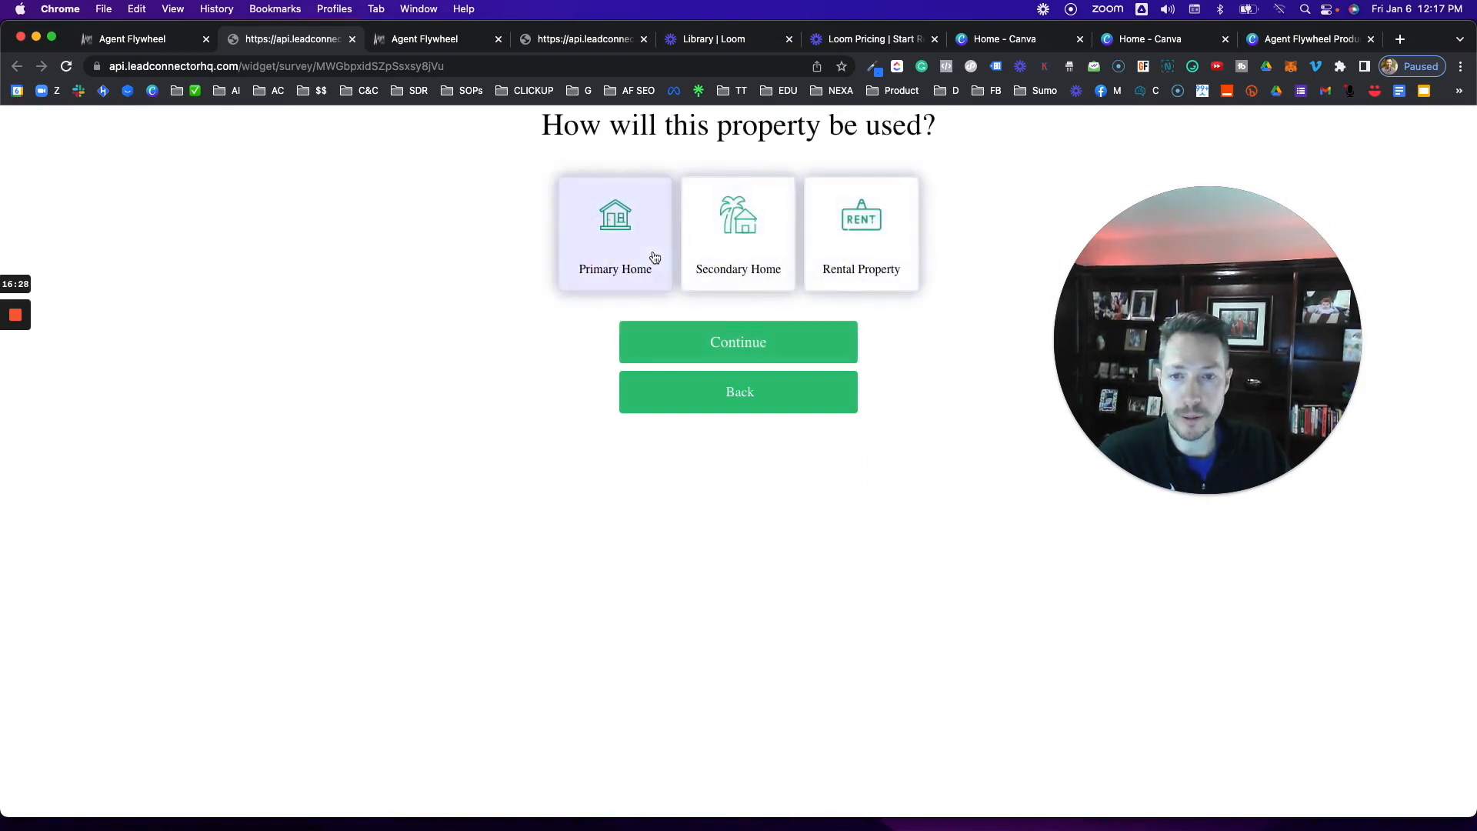
{"action": "left_click", "coordinate": [612, 233]}
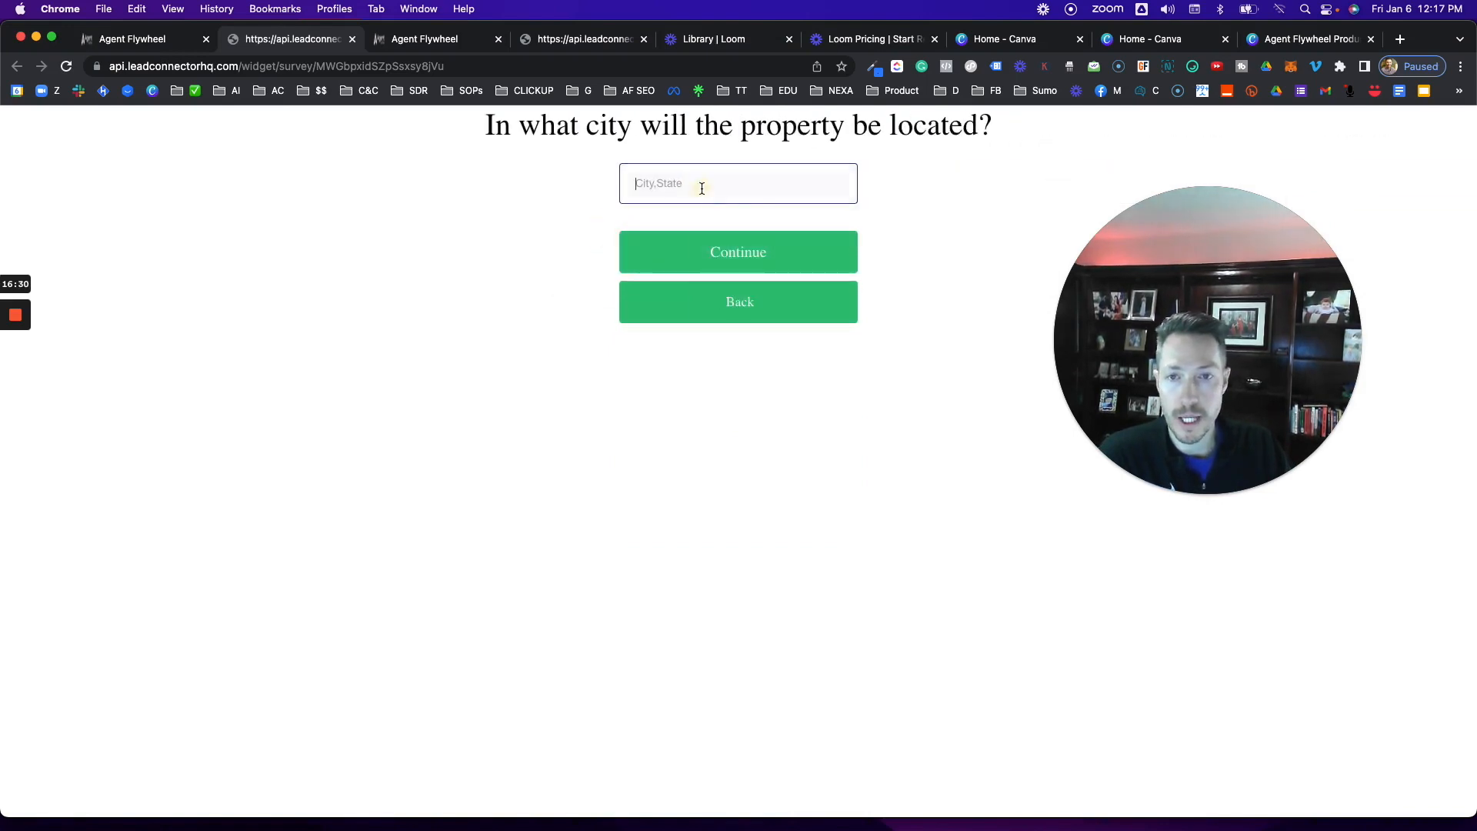
{"action": "left_click", "coordinate": [701, 189]}
{"action": "type", "text": "TX"}
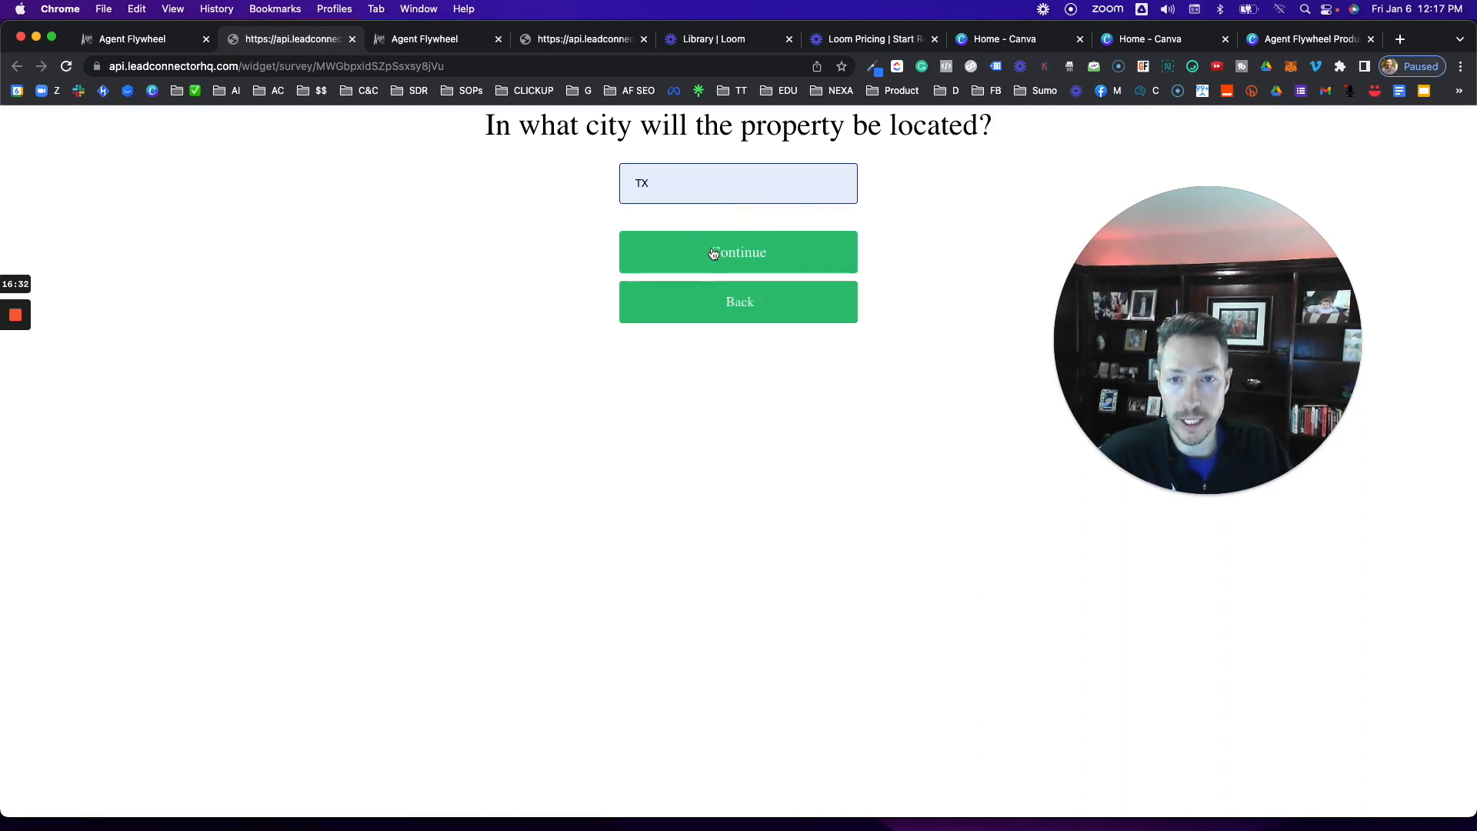
{"action": "left_click", "coordinate": [711, 252]}
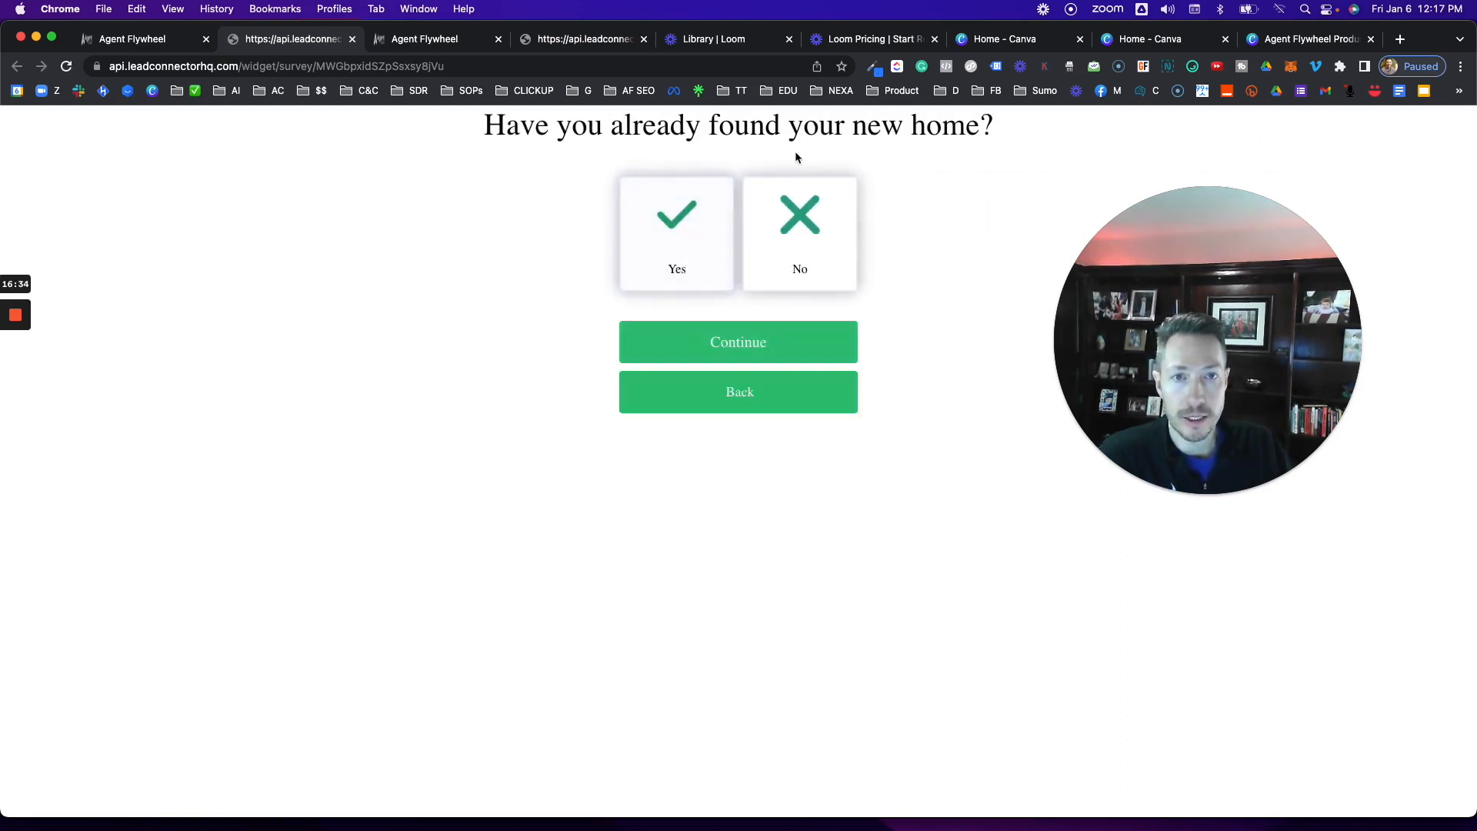
Answer Yes to having found a home, No to having an agent, Just Rates, and I'm shopping & am considering a few options.
{"action": "left_click", "coordinate": [705, 197]}
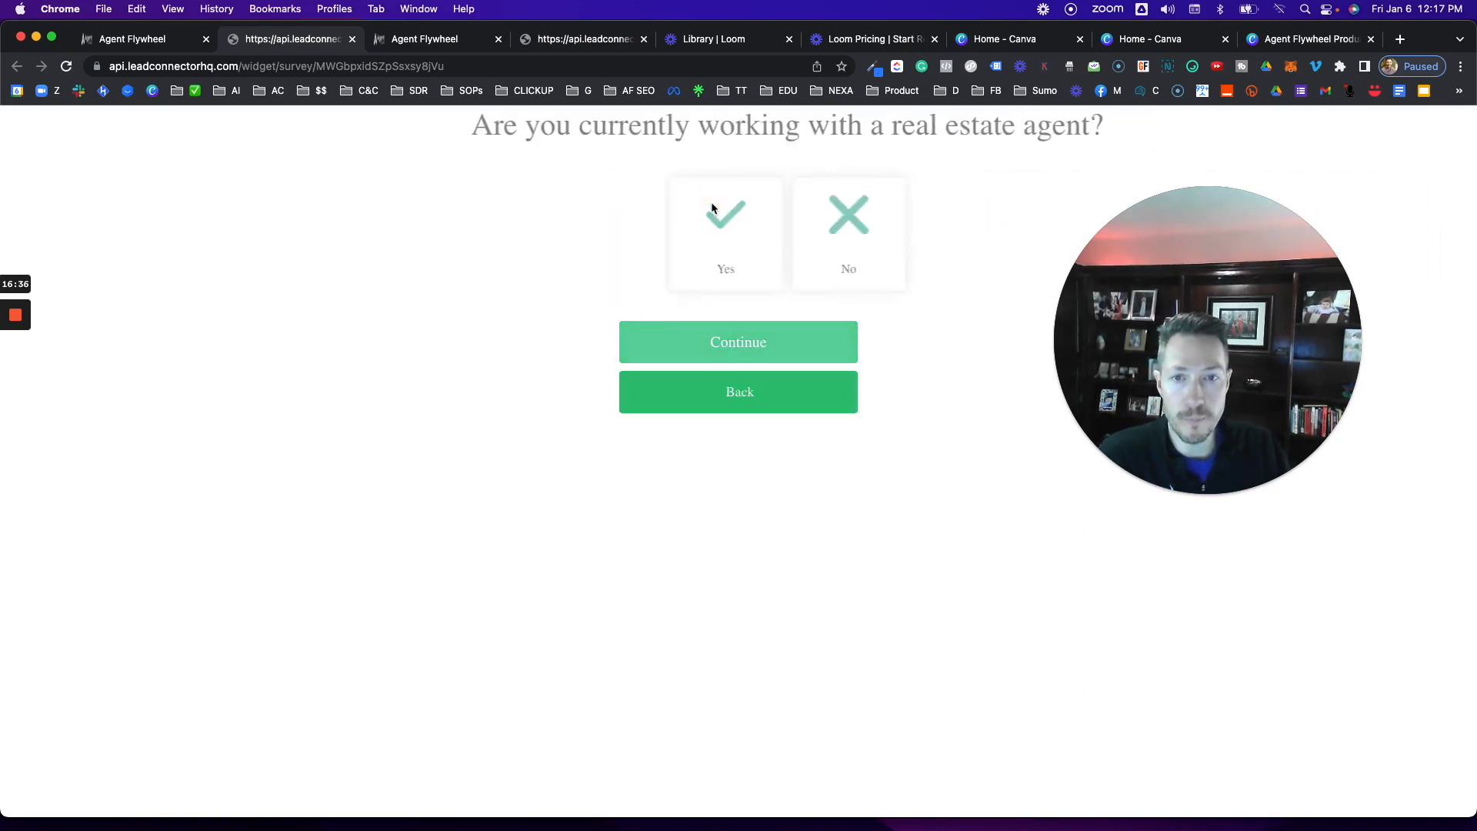
{"action": "left_click", "coordinate": [800, 223]}
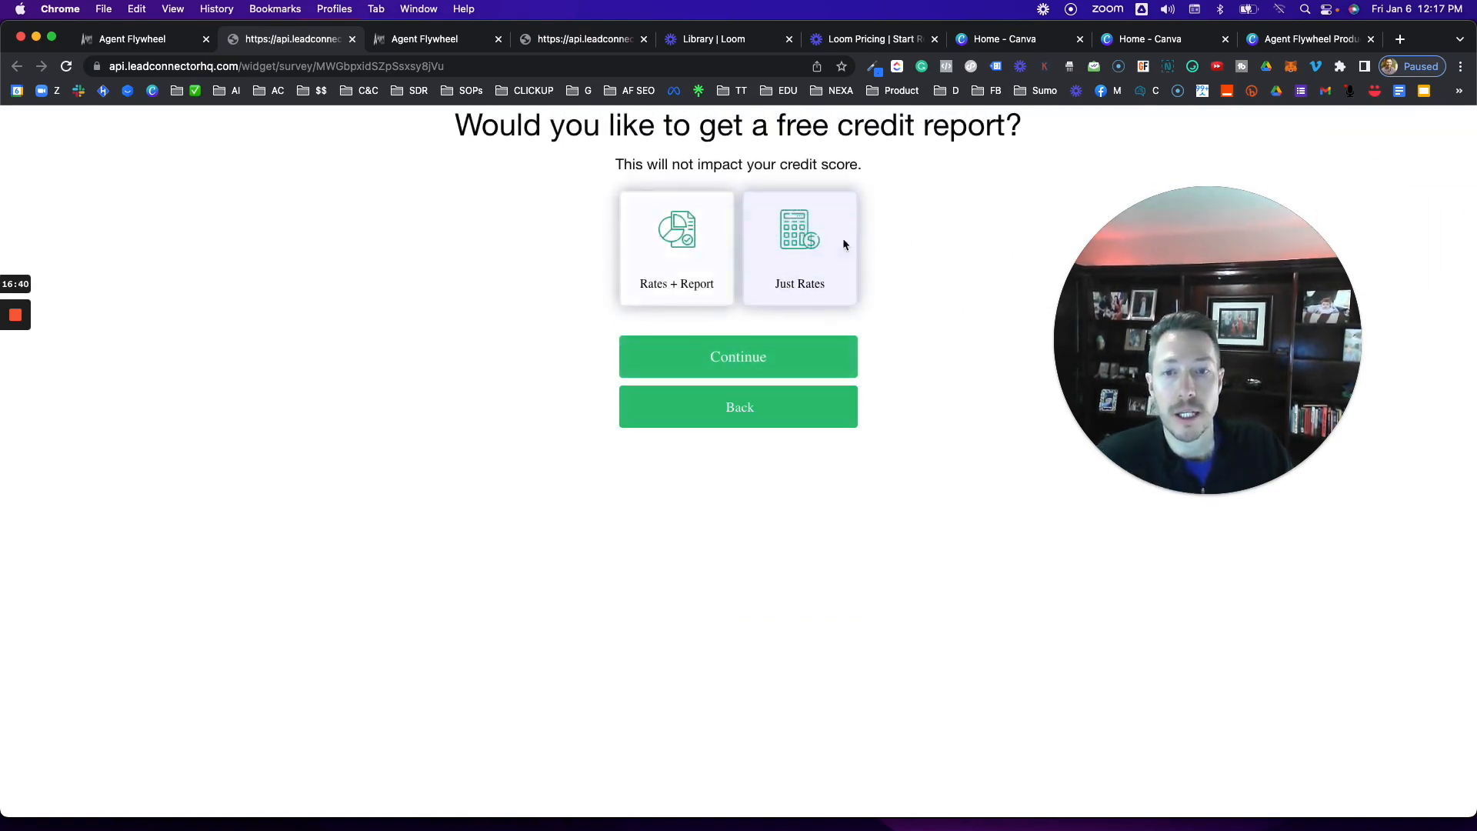
{"action": "left_click", "coordinate": [810, 244]}
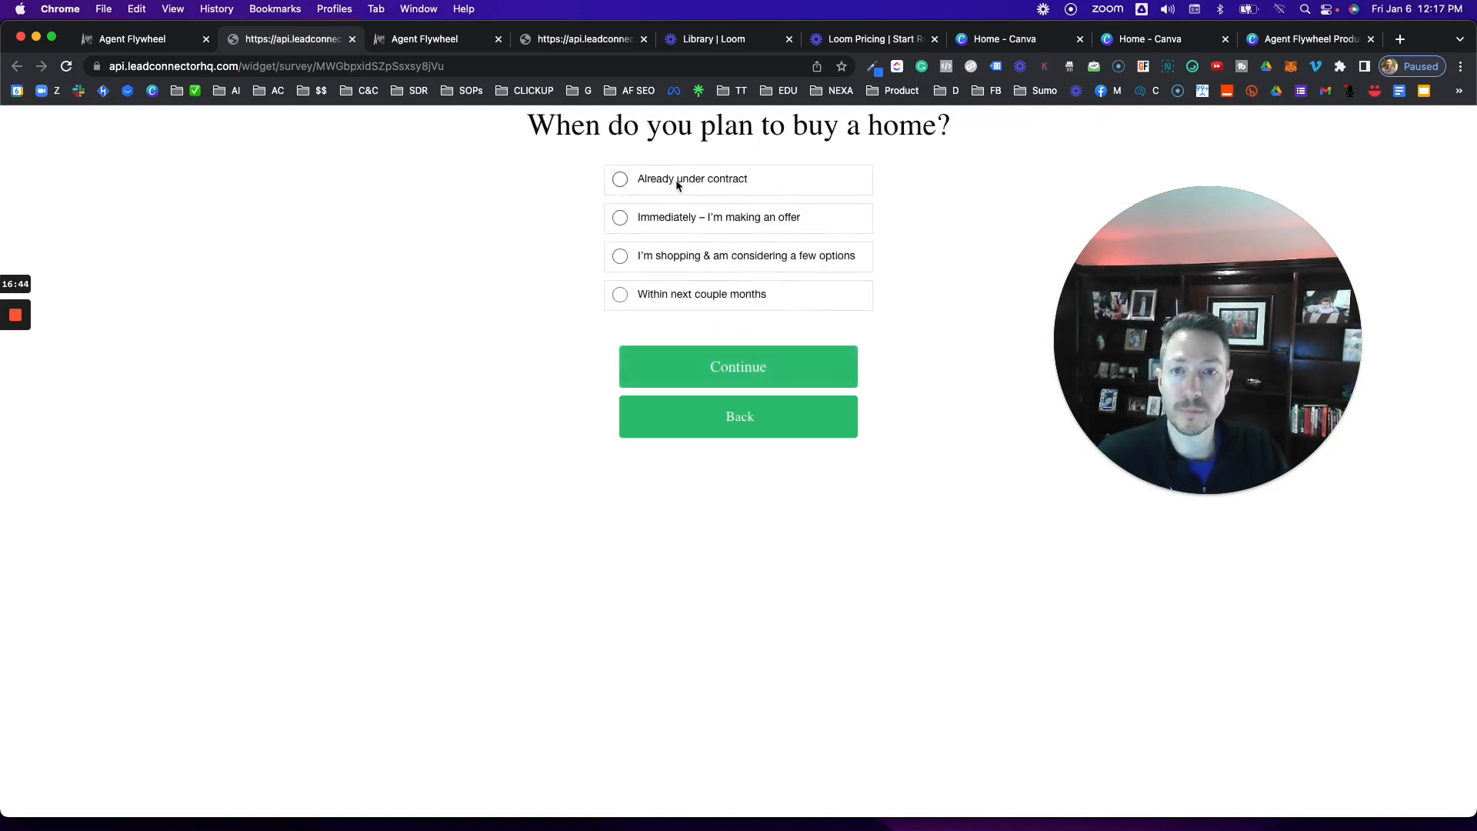
{"action": "left_click", "coordinate": [682, 263]}
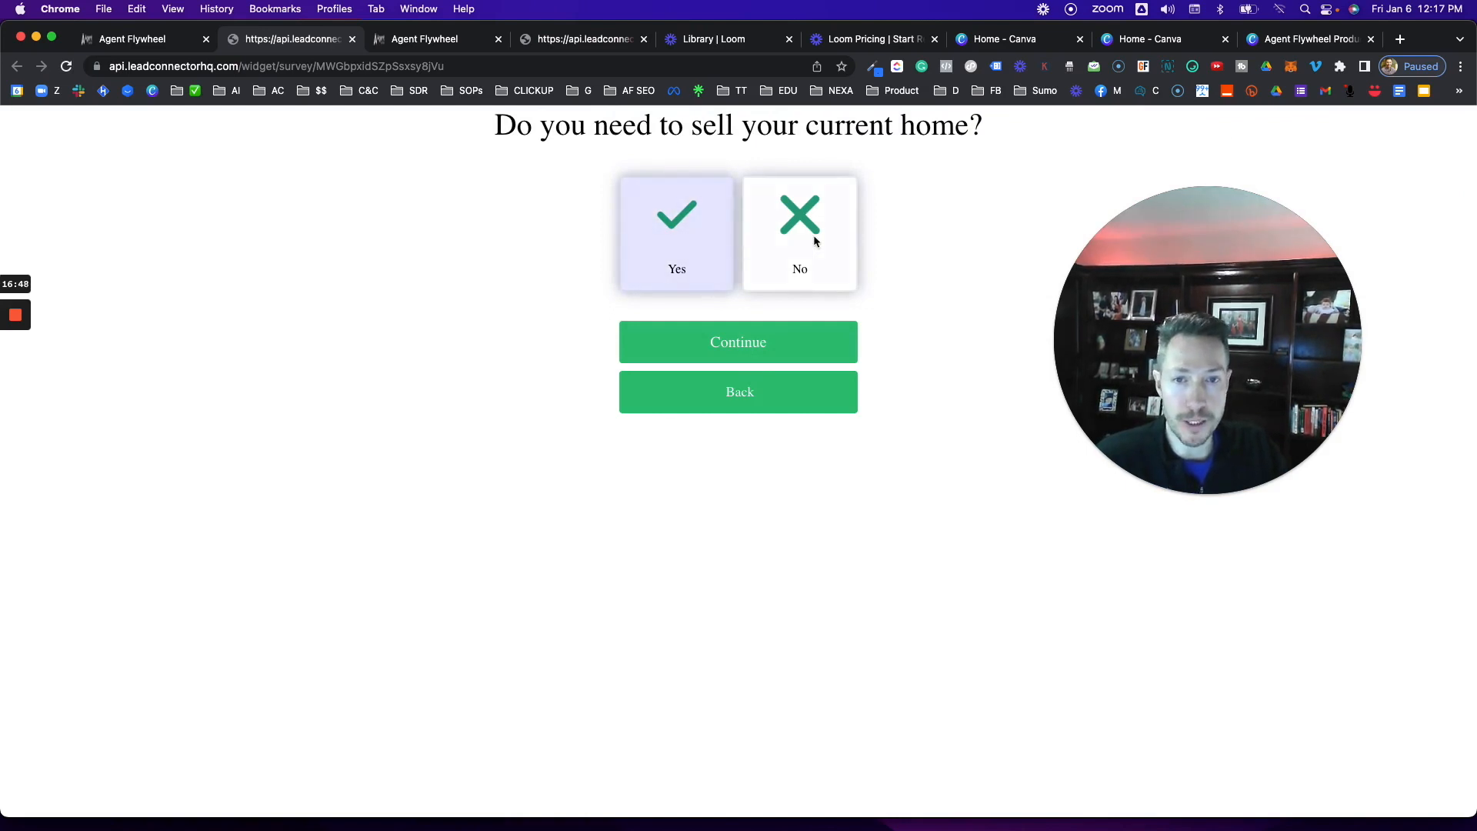
Answer No to selling, $500,001 to $550,000 price, 21 to 30% down, skip the bank choices, and answer No to first-time buying.
{"action": "left_click", "coordinate": [800, 237]}
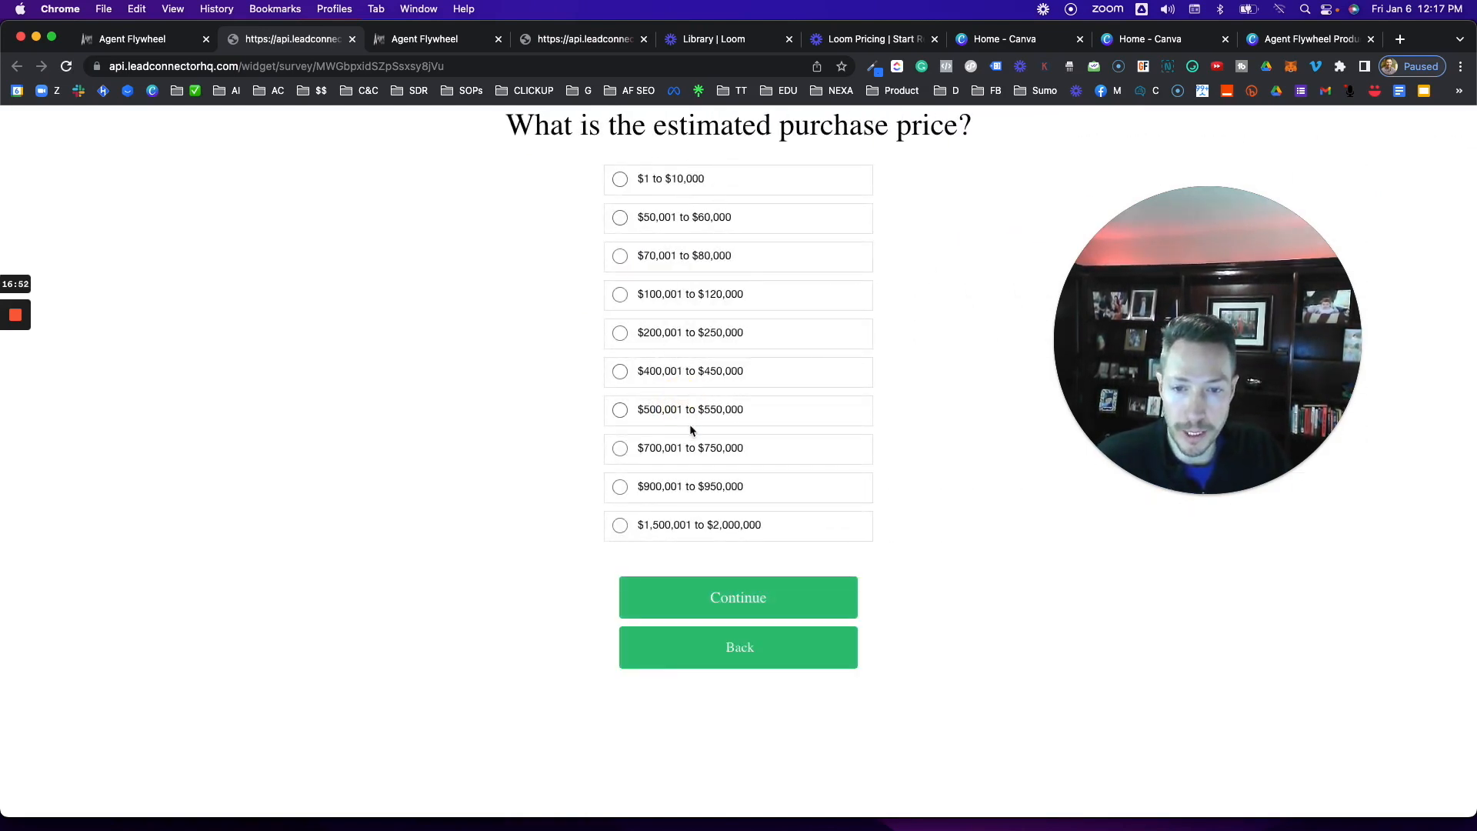
{"action": "left_click", "coordinate": [619, 410]}
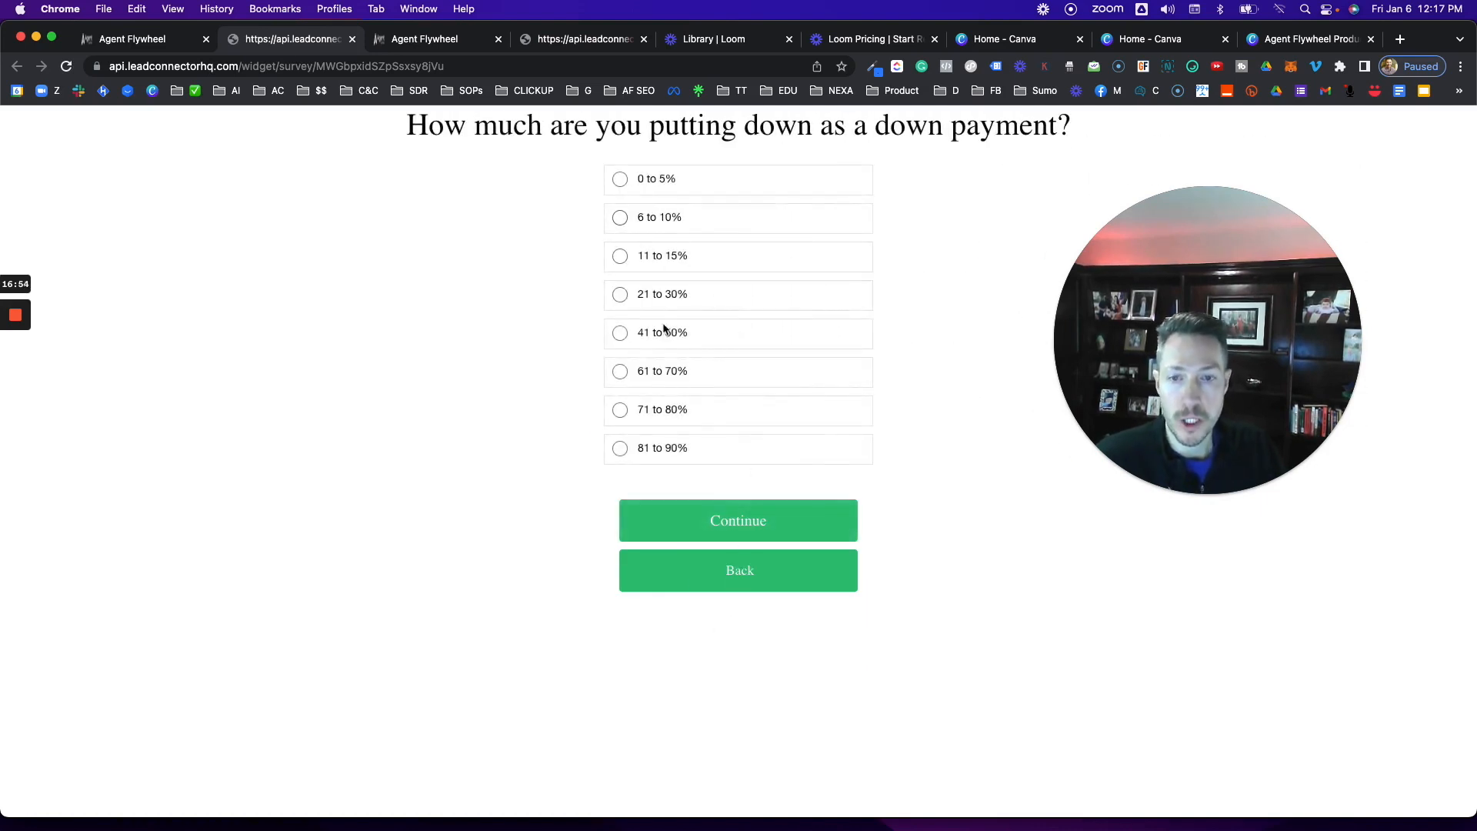
{"action": "left_click", "coordinate": [620, 295]}
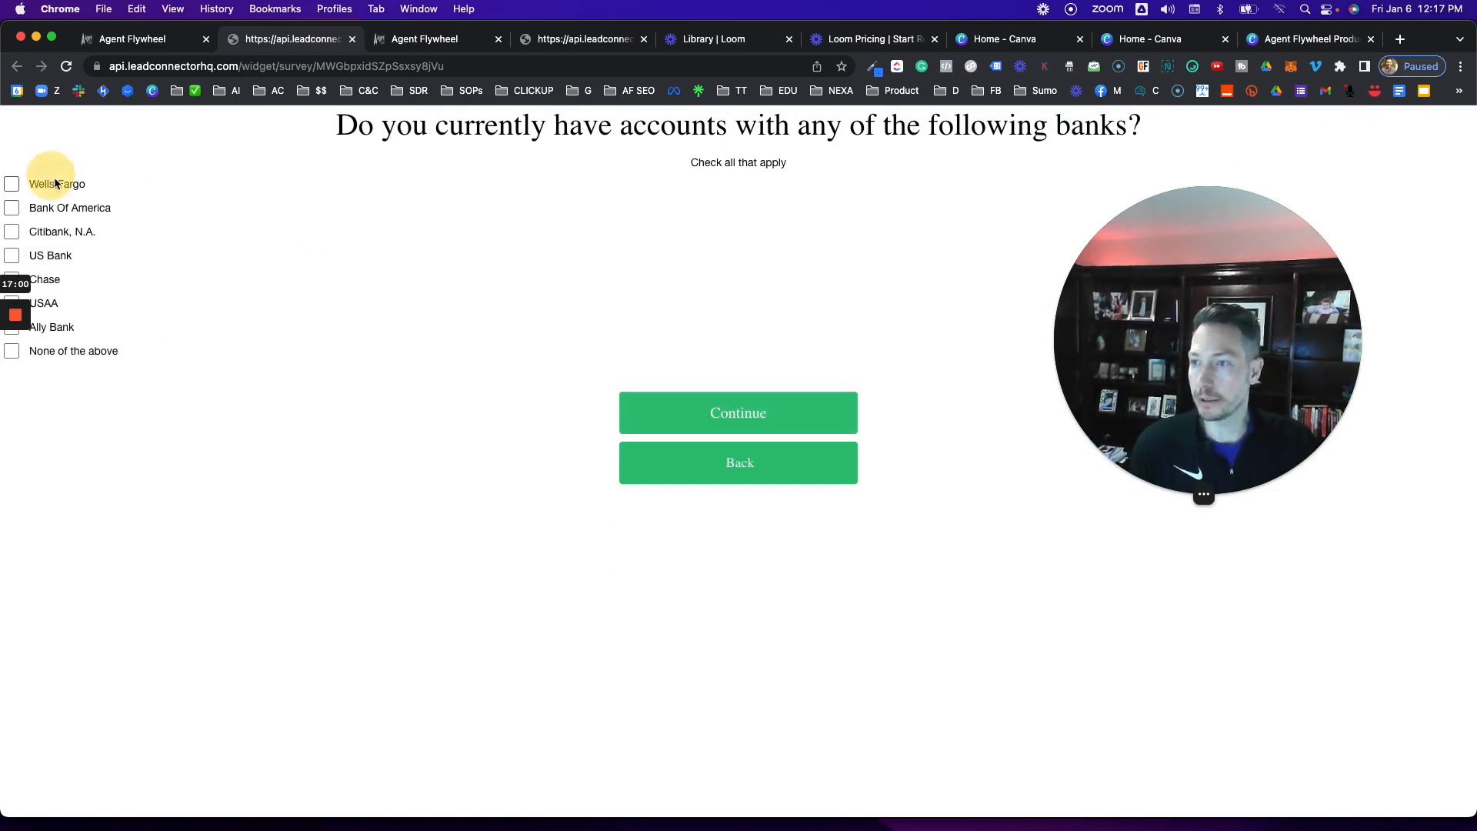
{"action": "left_click", "coordinate": [791, 414]}
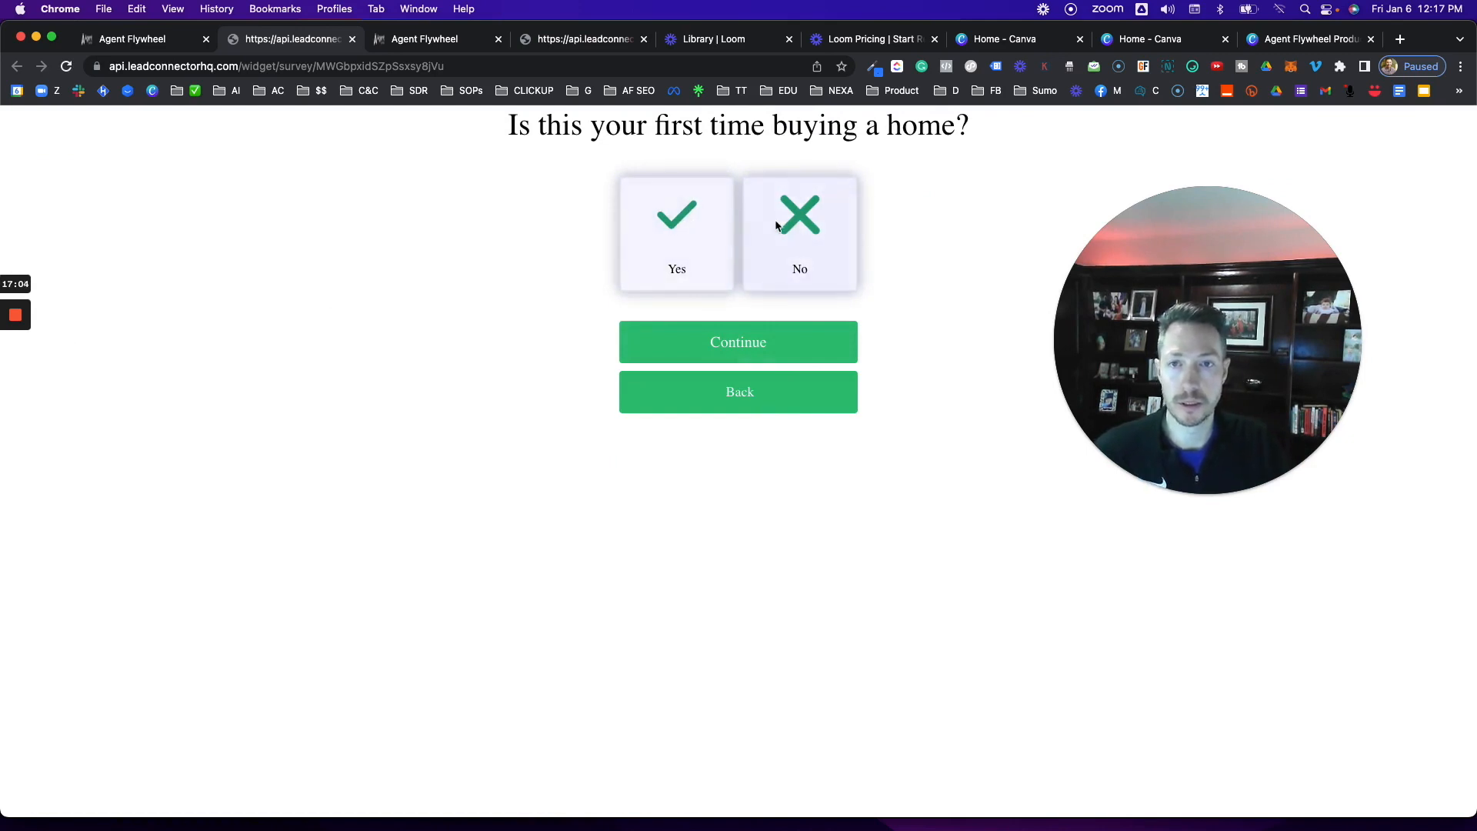
{"action": "left_click", "coordinate": [779, 229]}
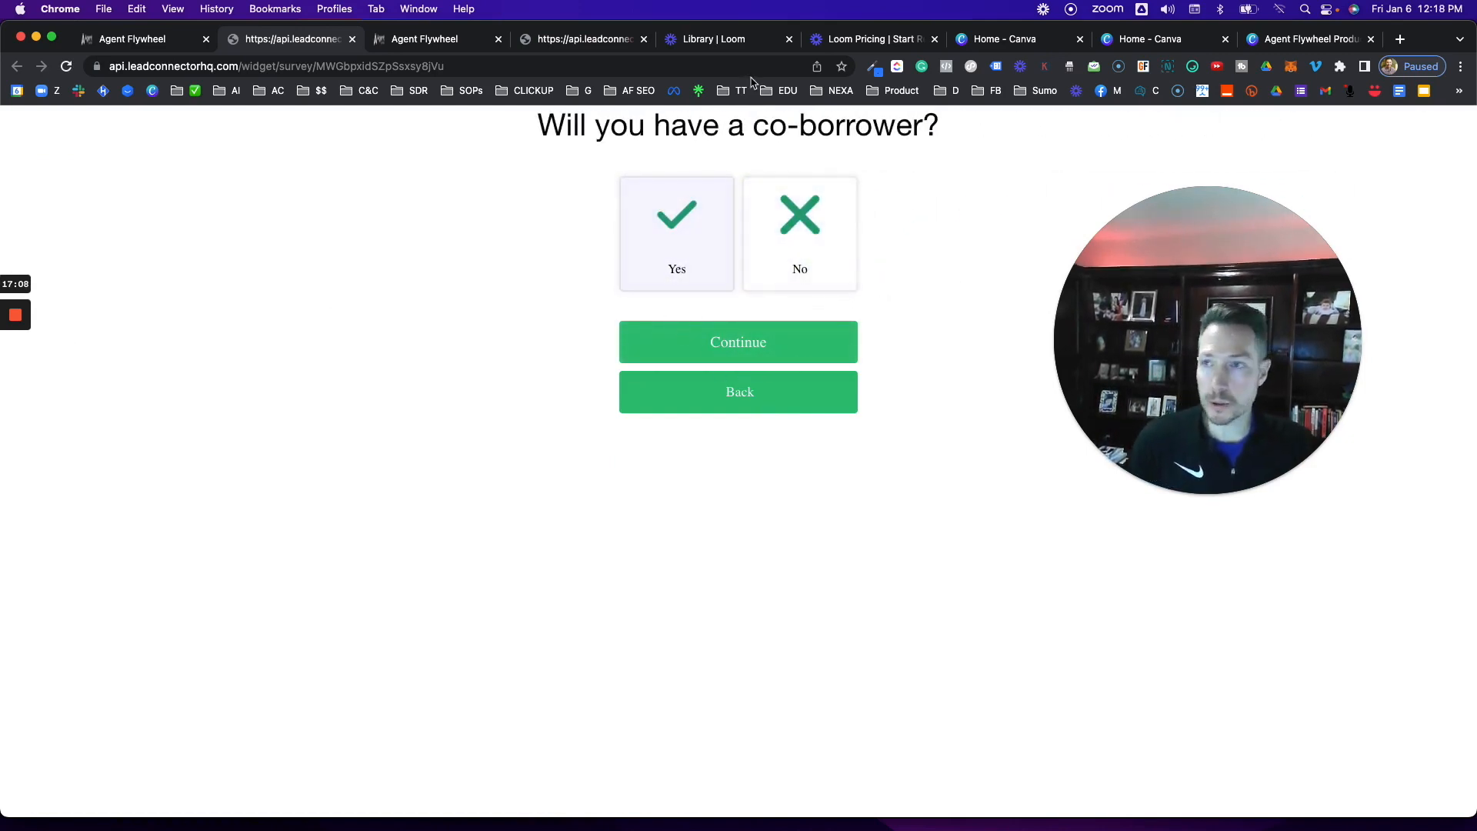
Return to the survey builder, close the integration dialog, and review the slides through to the final mobile number question.
{"action": "left_click", "coordinate": [121, 40]}
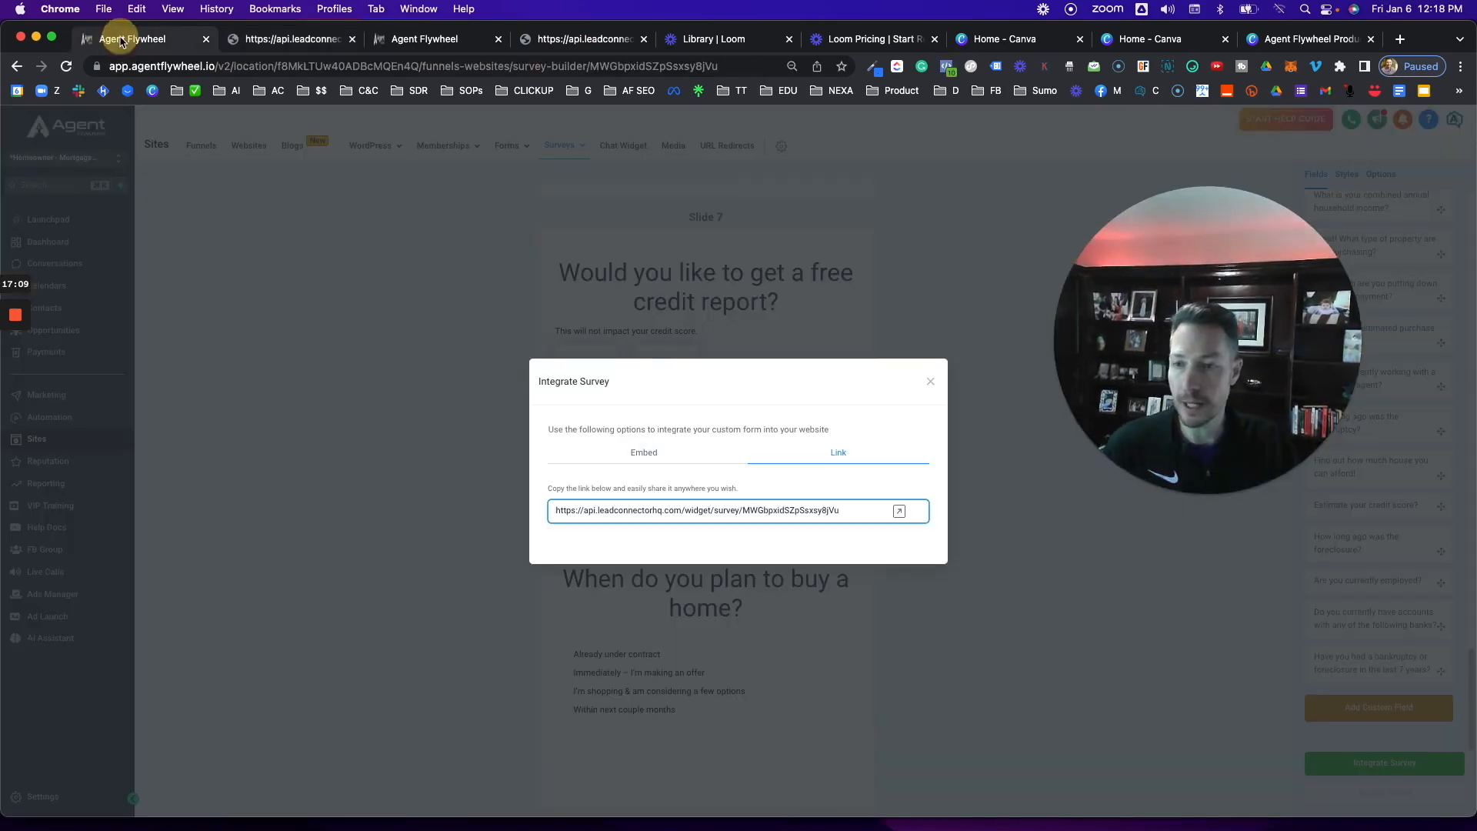
{"action": "left_click", "coordinate": [936, 382]}
{"action": "scroll", "coordinate": [769, 392], "scroll_direction": "down", "scroll_amount": 15}
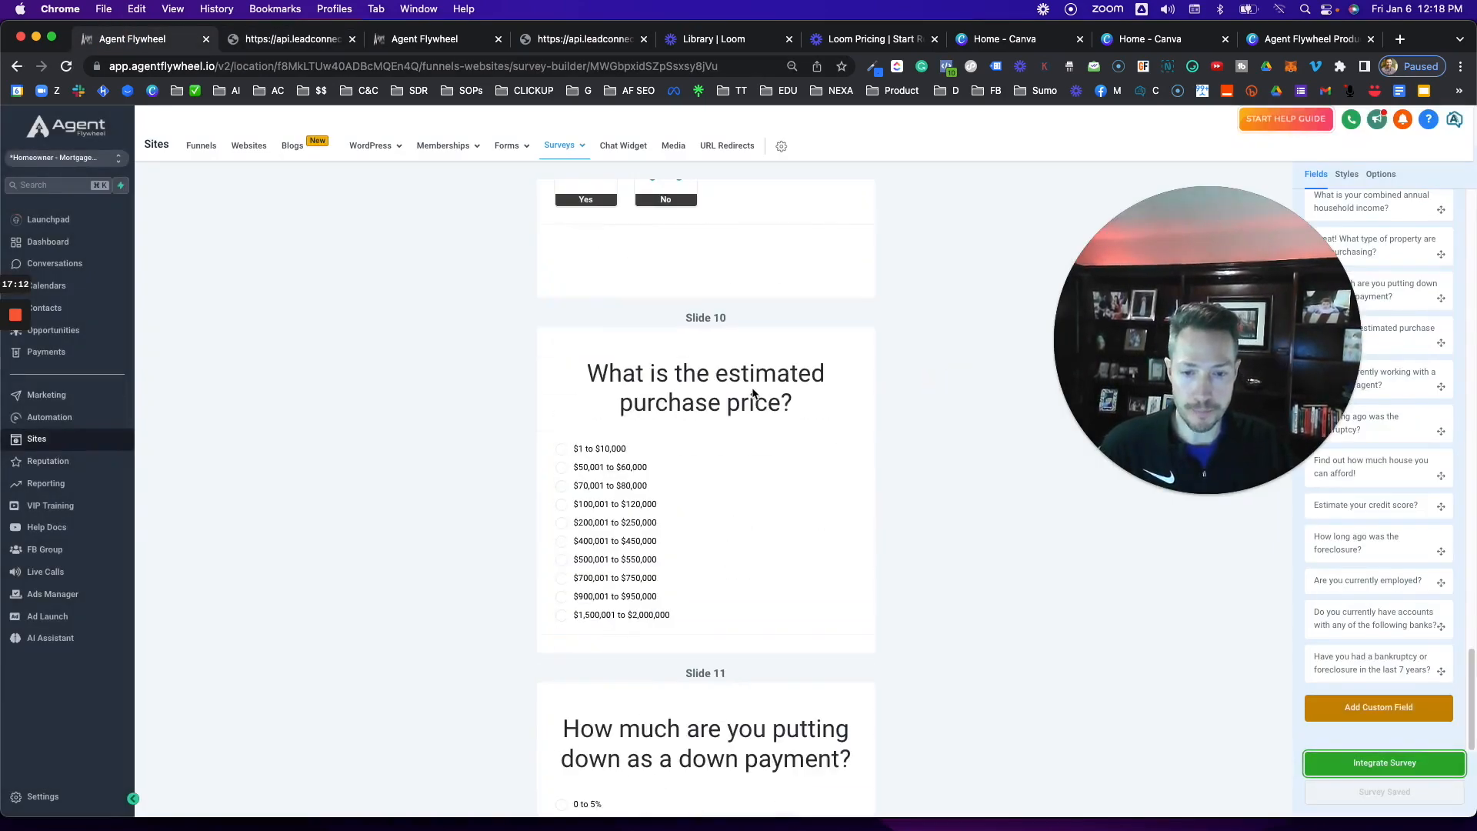
{"action": "scroll", "coordinate": [751, 393], "scroll_direction": "down", "scroll_amount": 20}
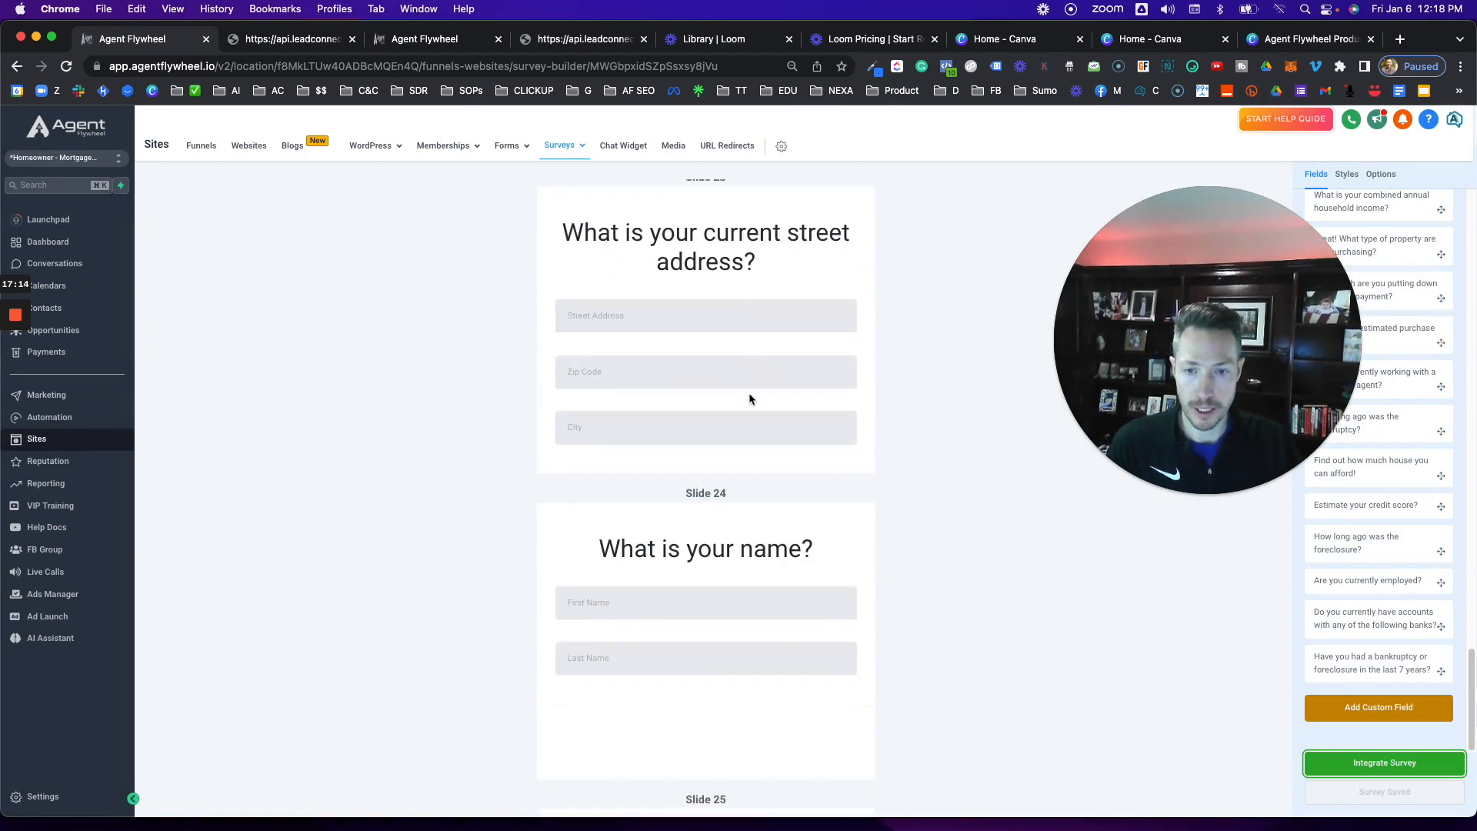
{"action": "scroll", "coordinate": [749, 399], "scroll_direction": "down", "scroll_amount": 2}
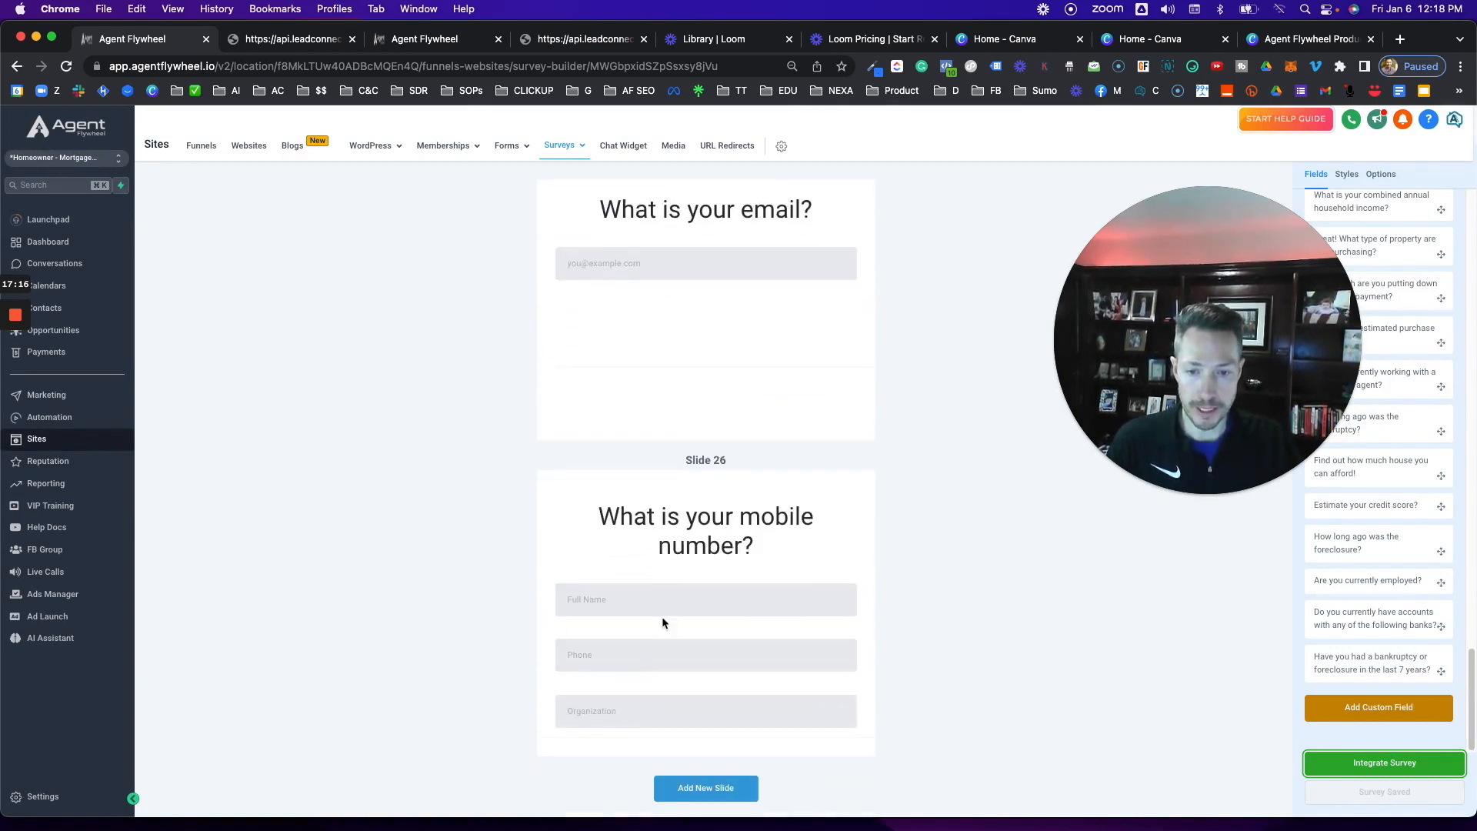
{"action": "scroll", "coordinate": [615, 334], "scroll_direction": "up", "scroll_amount": 2}
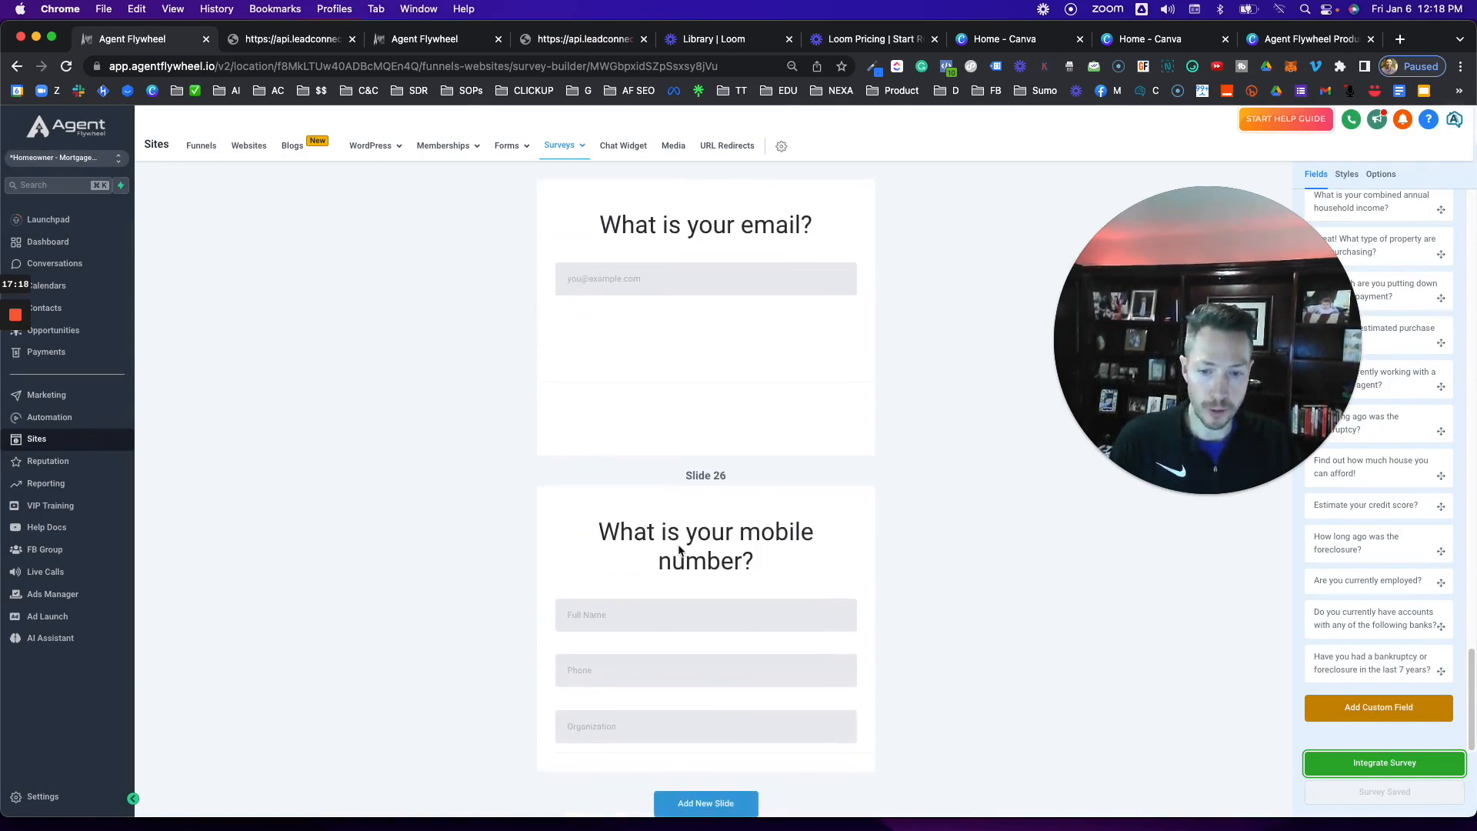
{"action": "scroll", "coordinate": [695, 620], "scroll_direction": "down", "scroll_amount": 1}
Review the earlier slides in reverse, from the name question through bankruptcy, birth date and credit score to household income.
{"action": "scroll", "coordinate": [694, 620], "scroll_direction": "up", "scroll_amount": 10}
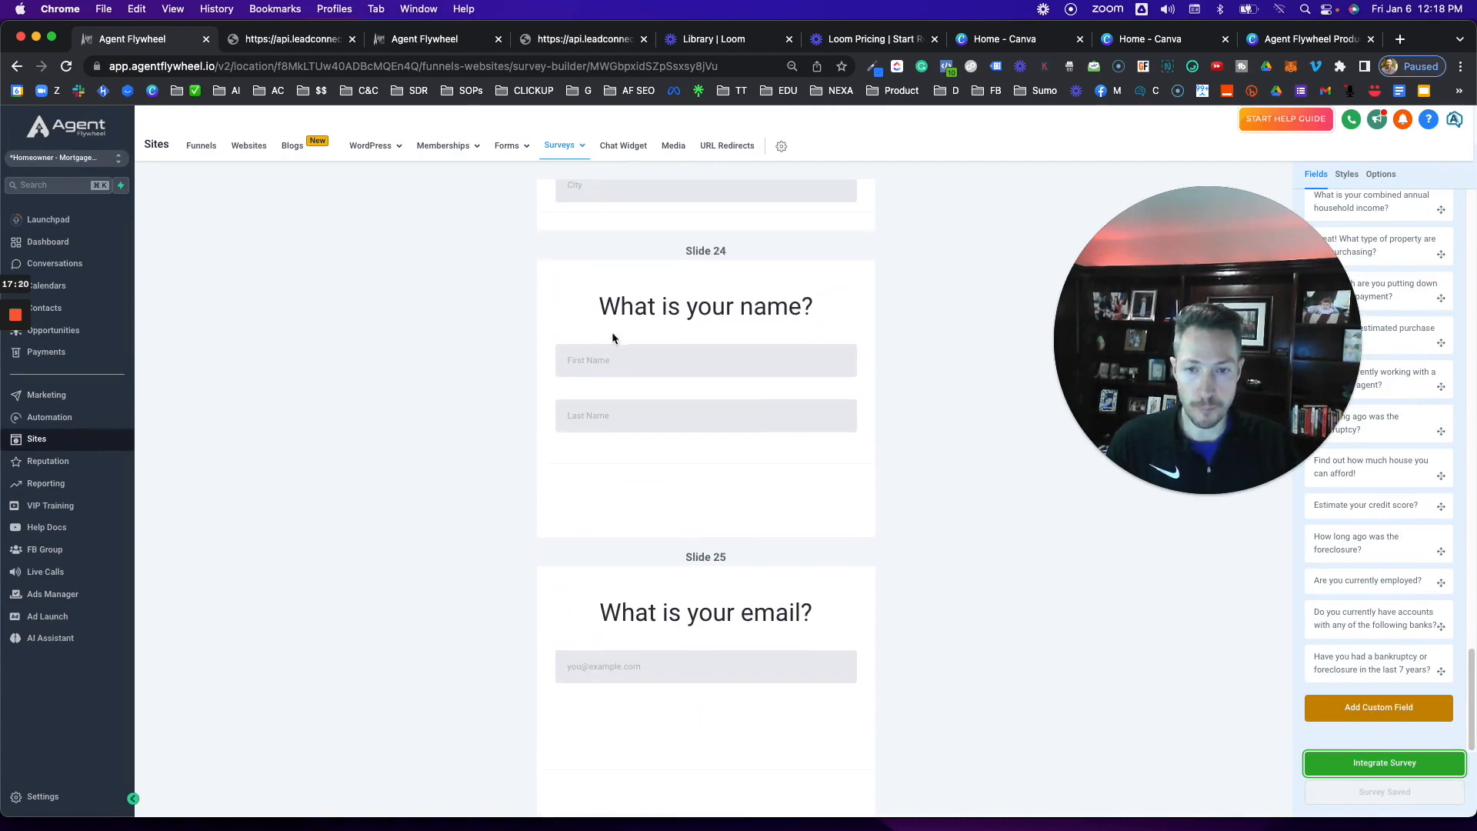
{"action": "scroll", "coordinate": [613, 337], "scroll_direction": "up", "scroll_amount": 20}
{"action": "scroll", "coordinate": [714, 446], "scroll_direction": "up", "scroll_amount": 7}
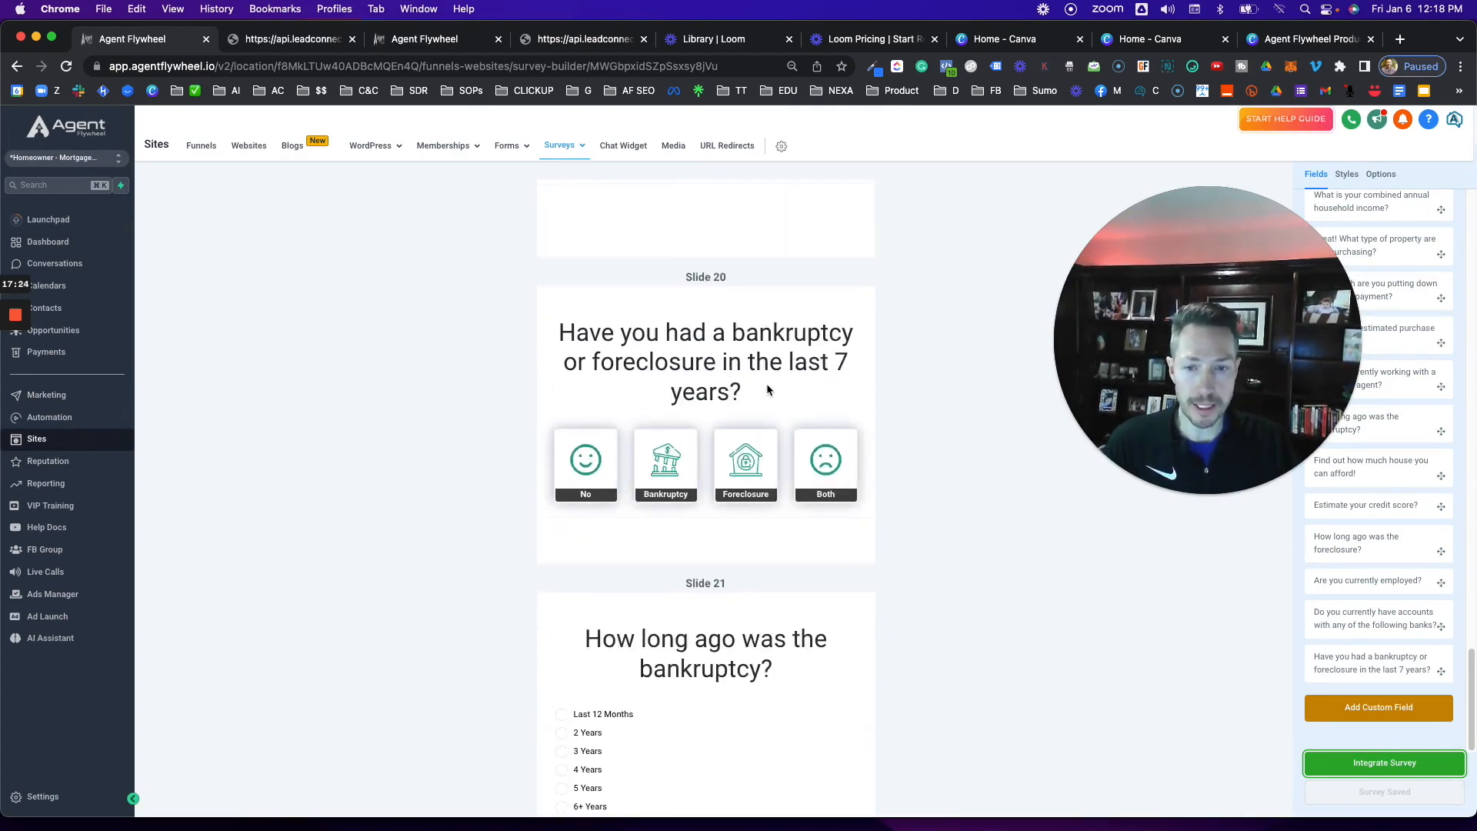
{"action": "scroll", "coordinate": [764, 384], "scroll_direction": "up", "scroll_amount": 18}
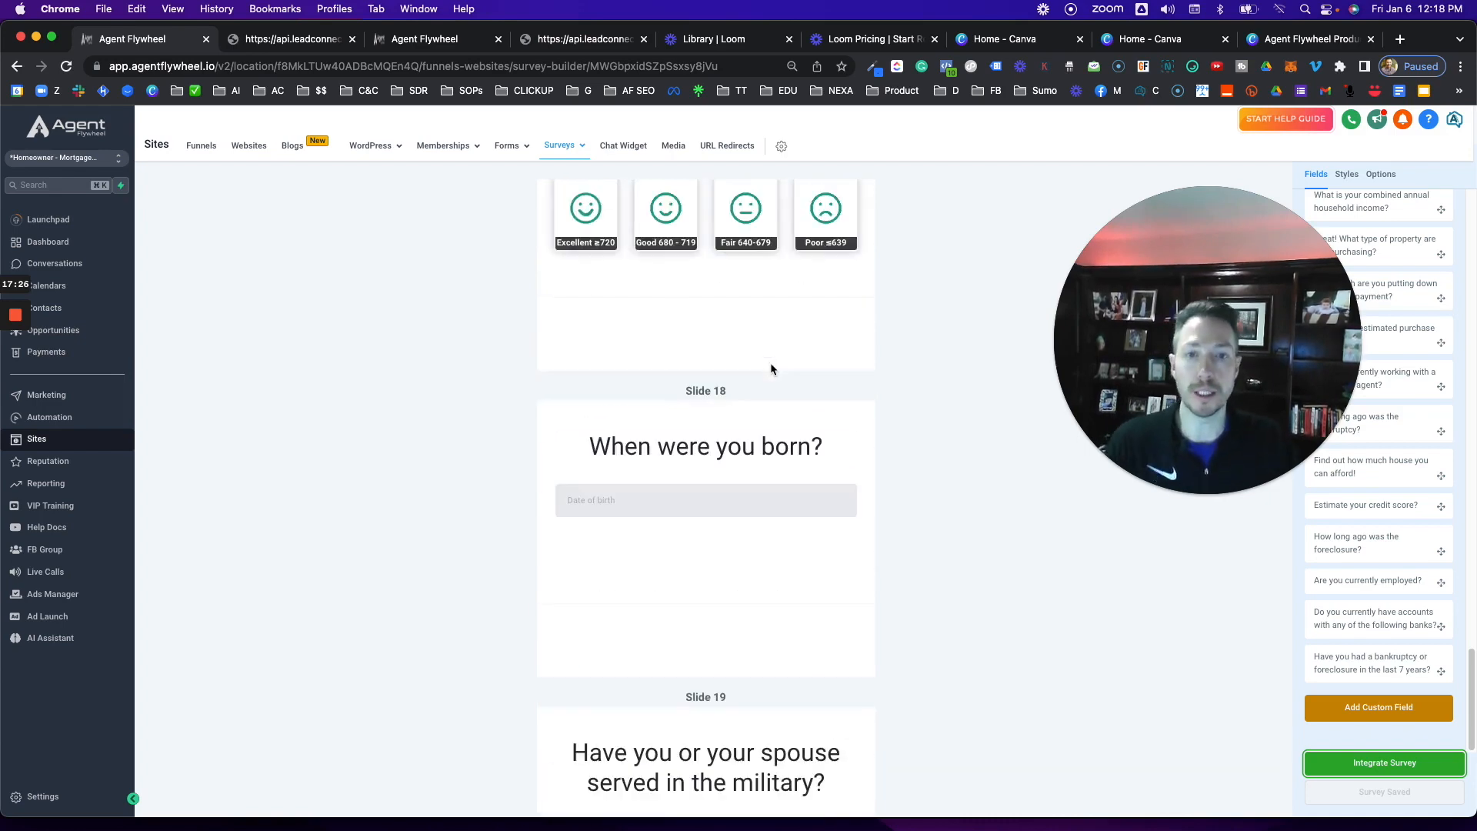
{"action": "scroll", "coordinate": [770, 370], "scroll_direction": "up", "scroll_amount": 13}
{"action": "scroll", "coordinate": [709, 574], "scroll_direction": "down", "scroll_amount": 6}
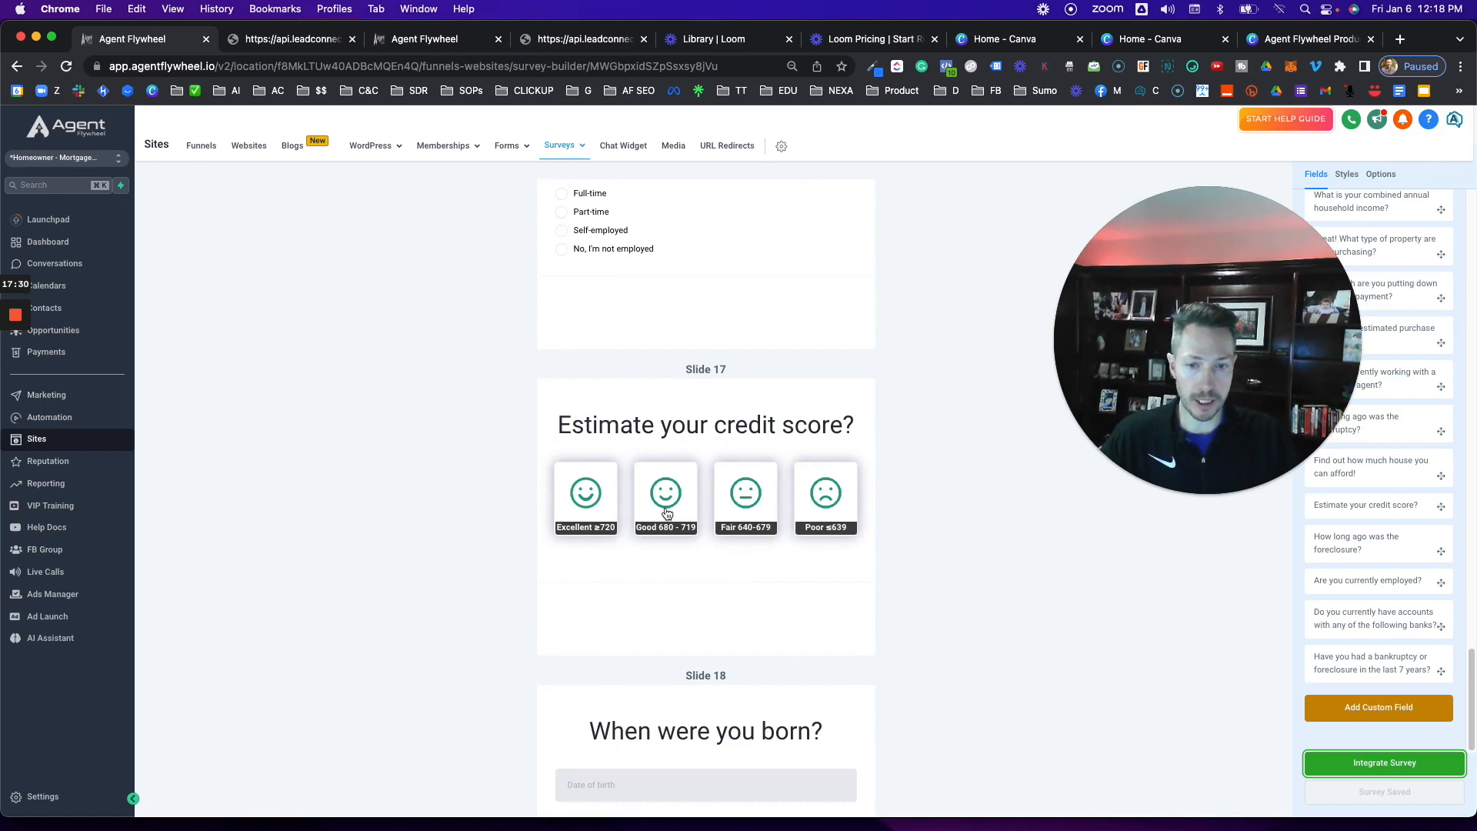
{"action": "scroll", "coordinate": [668, 492], "scroll_direction": "up", "scroll_amount": 15}
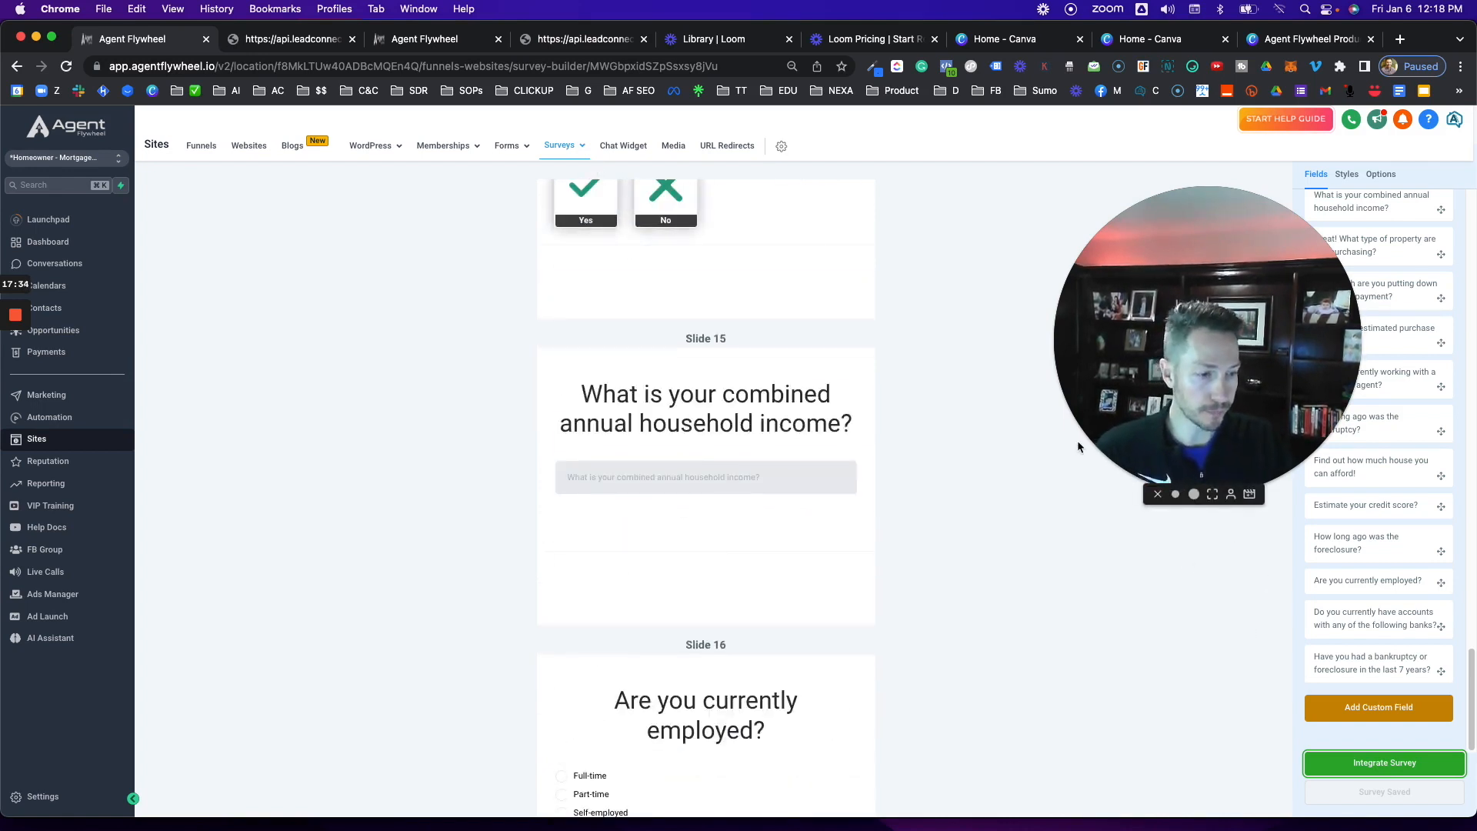
Go back to the list of surveys and create a new blank survey.
{"action": "mouse_move", "coordinate": [568, 148]}
{"action": "left_click", "coordinate": [539, 172]}
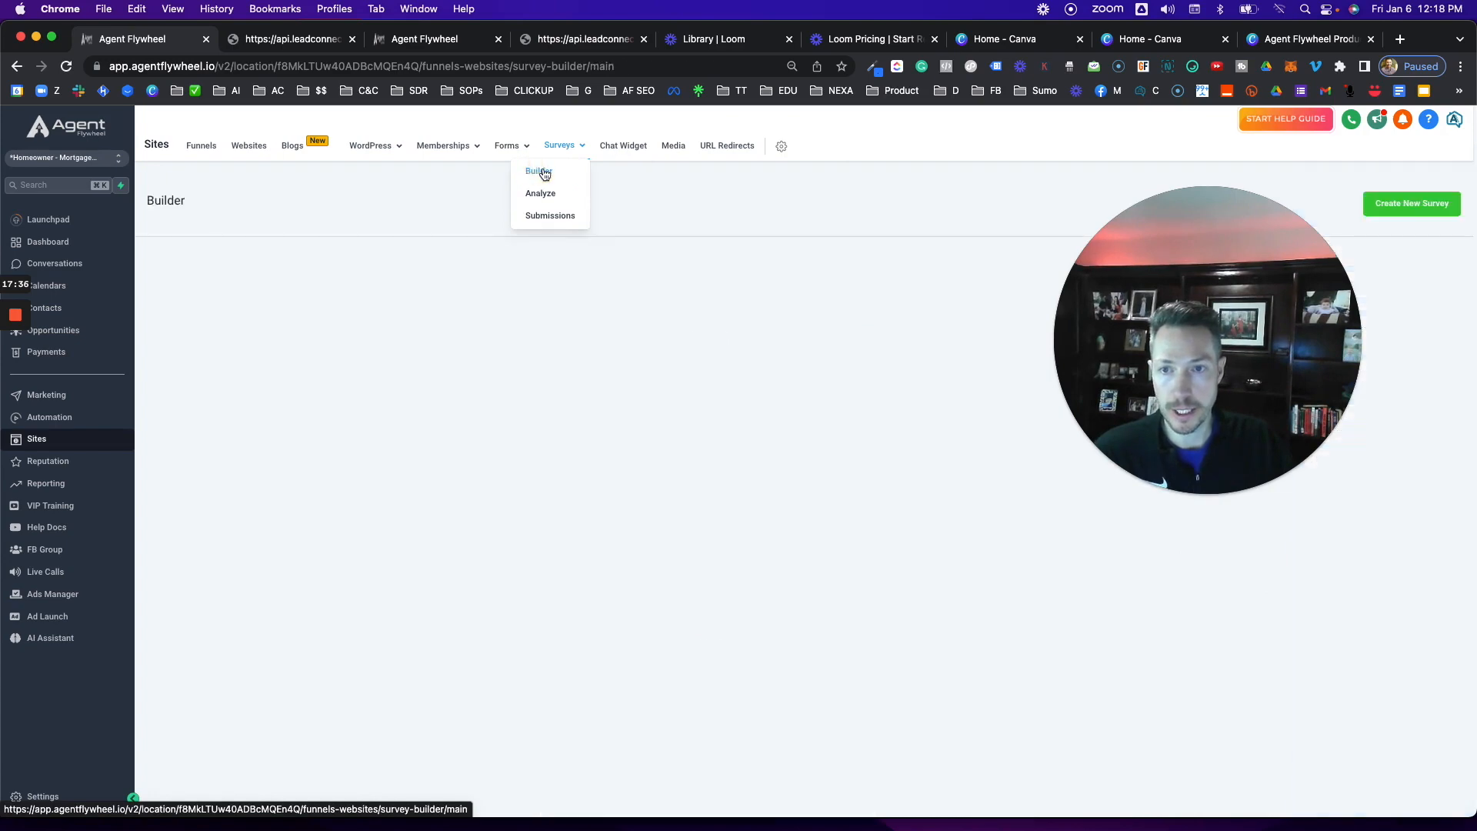
{"action": "left_click_drag", "start_coordinate": [1298, 278], "coordinate": [1126, 524]}
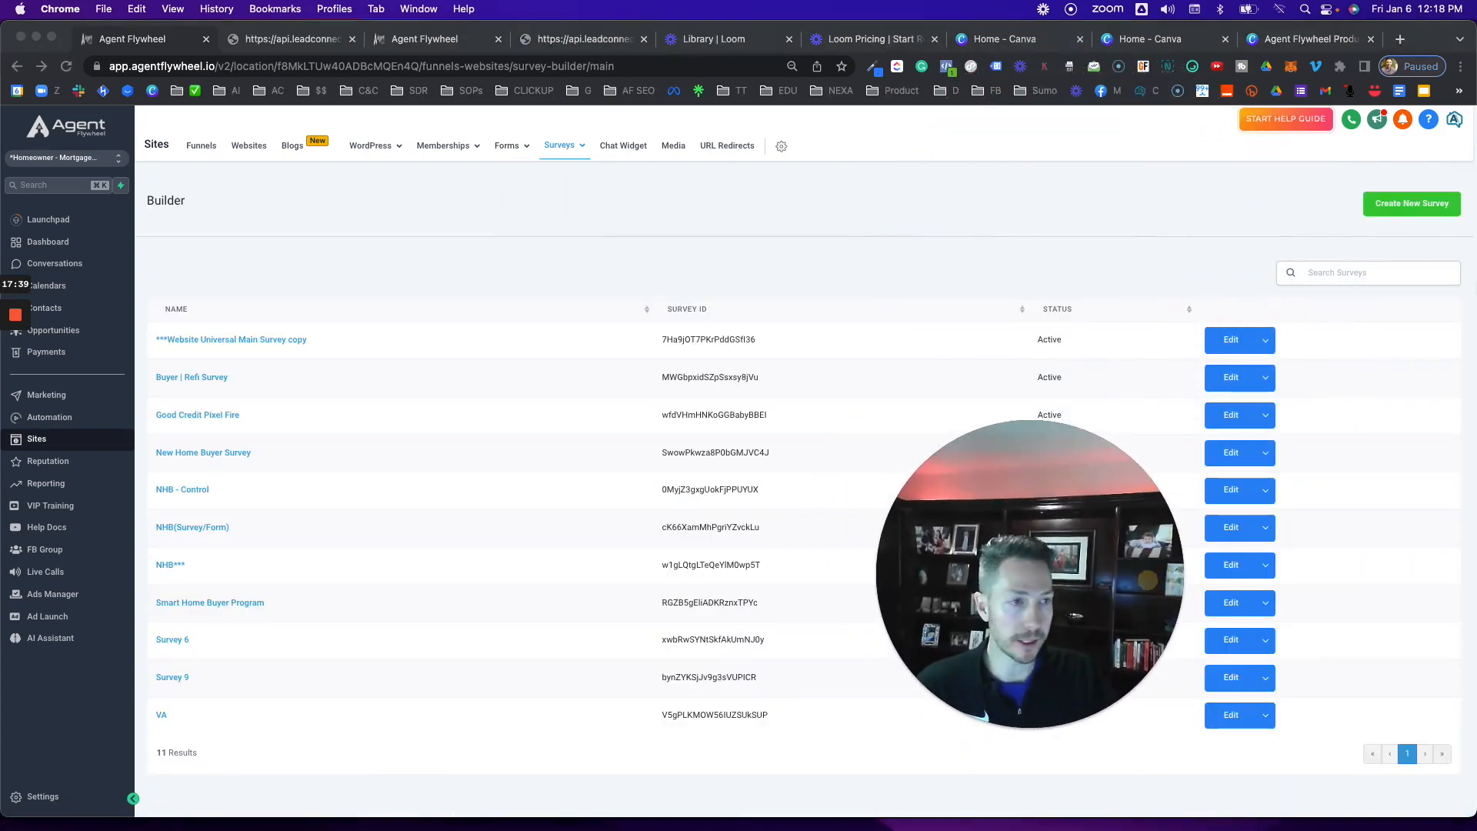
{"action": "left_click", "coordinate": [1401, 207]}
{"action": "left_click", "coordinate": [1401, 206]}
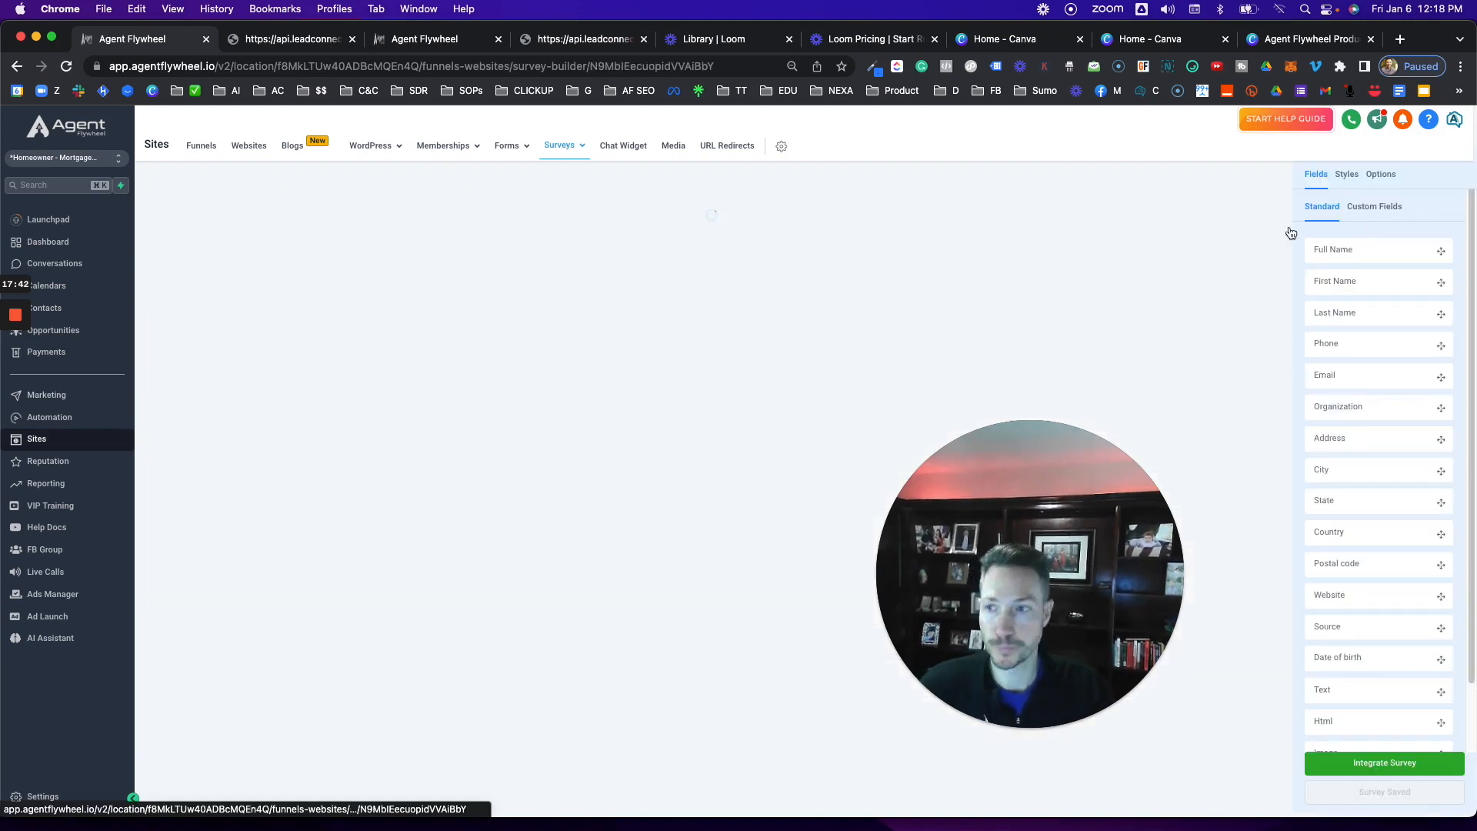
{"action": "left_click_drag", "start_coordinate": [1115, 606], "coordinate": [418, 589]}
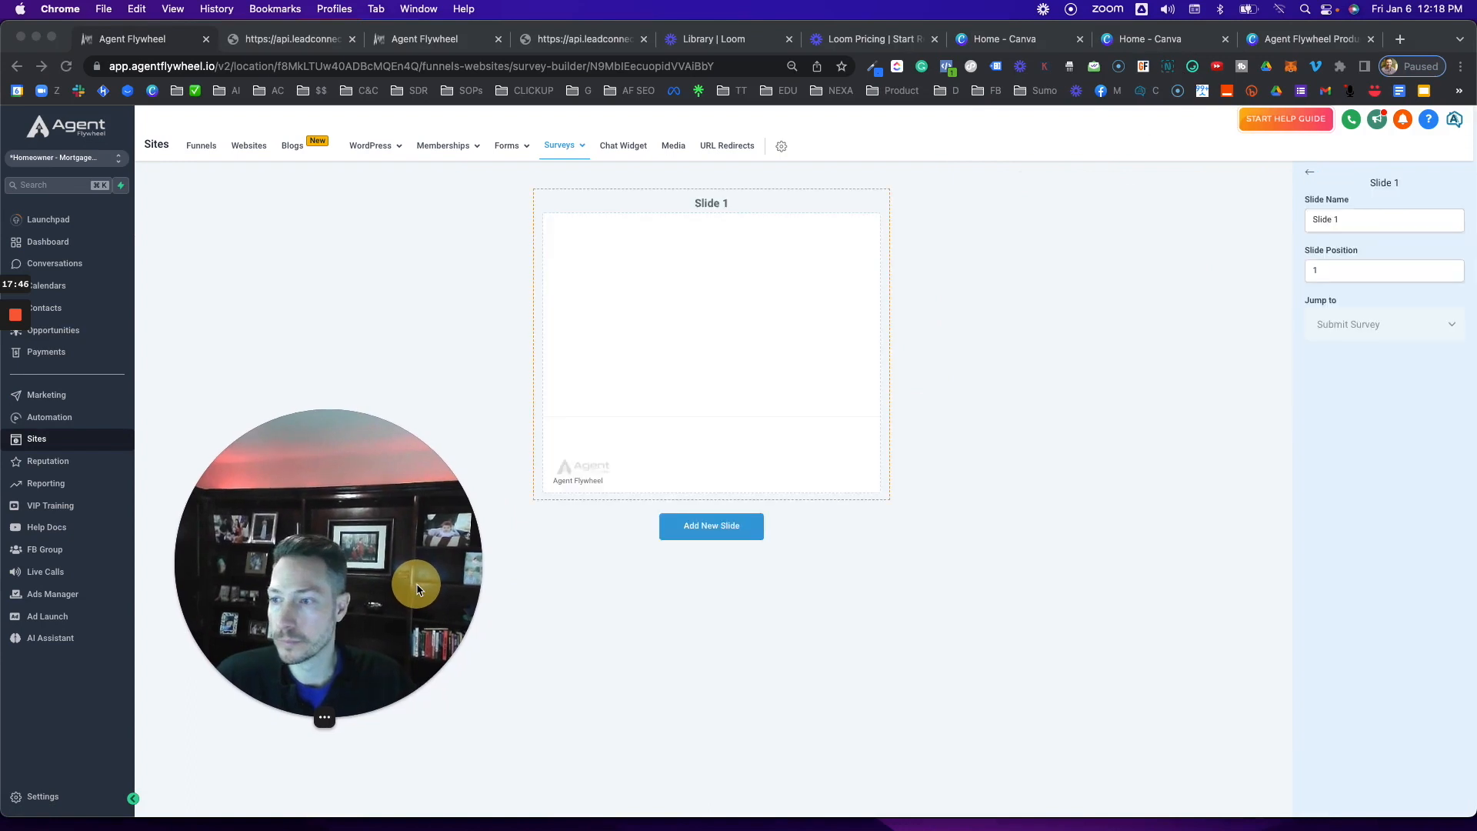
Look for the branding setting, turn off Agency Branding in the new survey's styles, and return to the standard fields.
{"action": "left_click", "coordinate": [582, 477]}
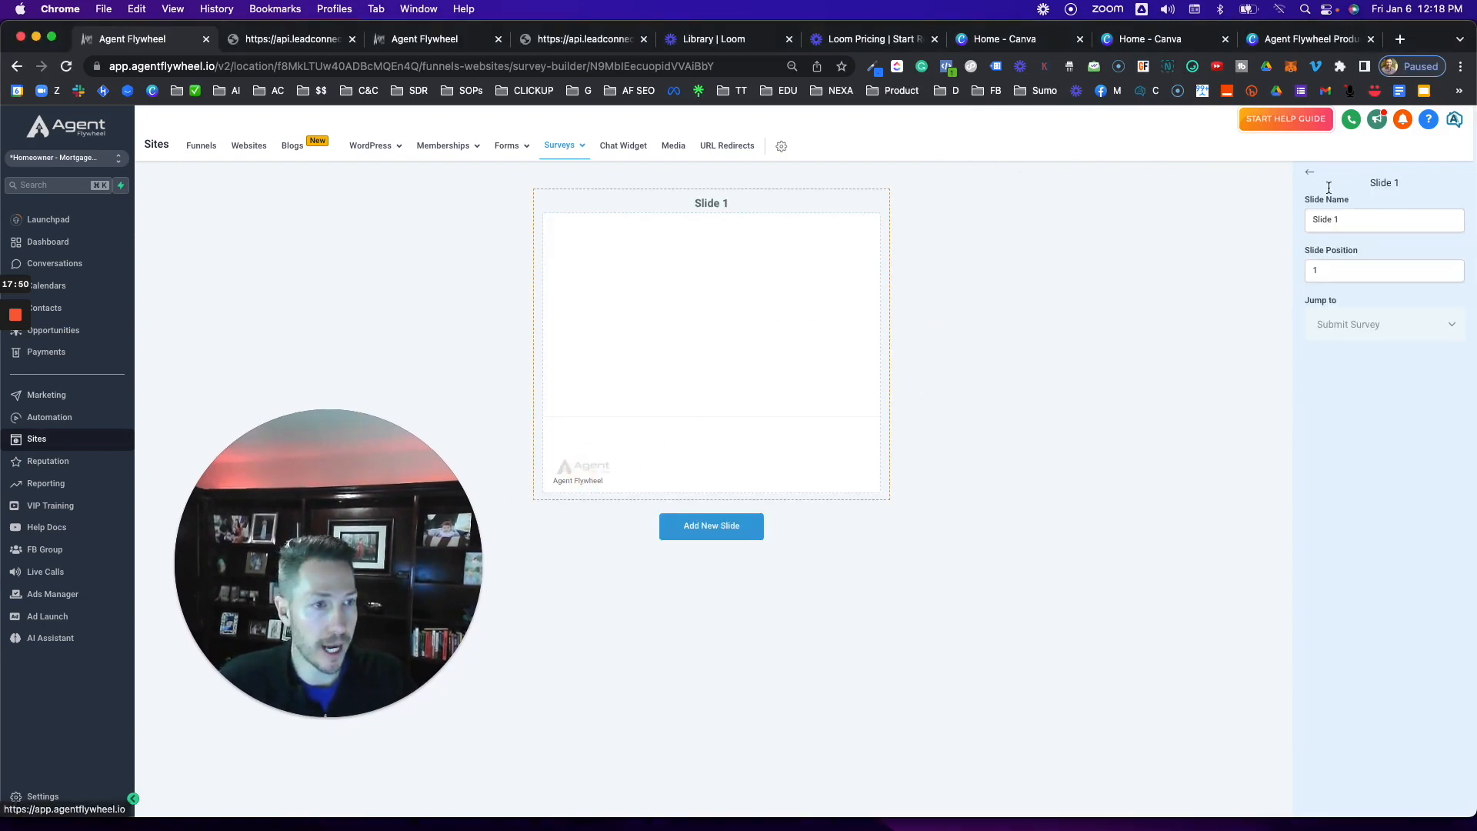
{"action": "left_click", "coordinate": [1207, 221]}
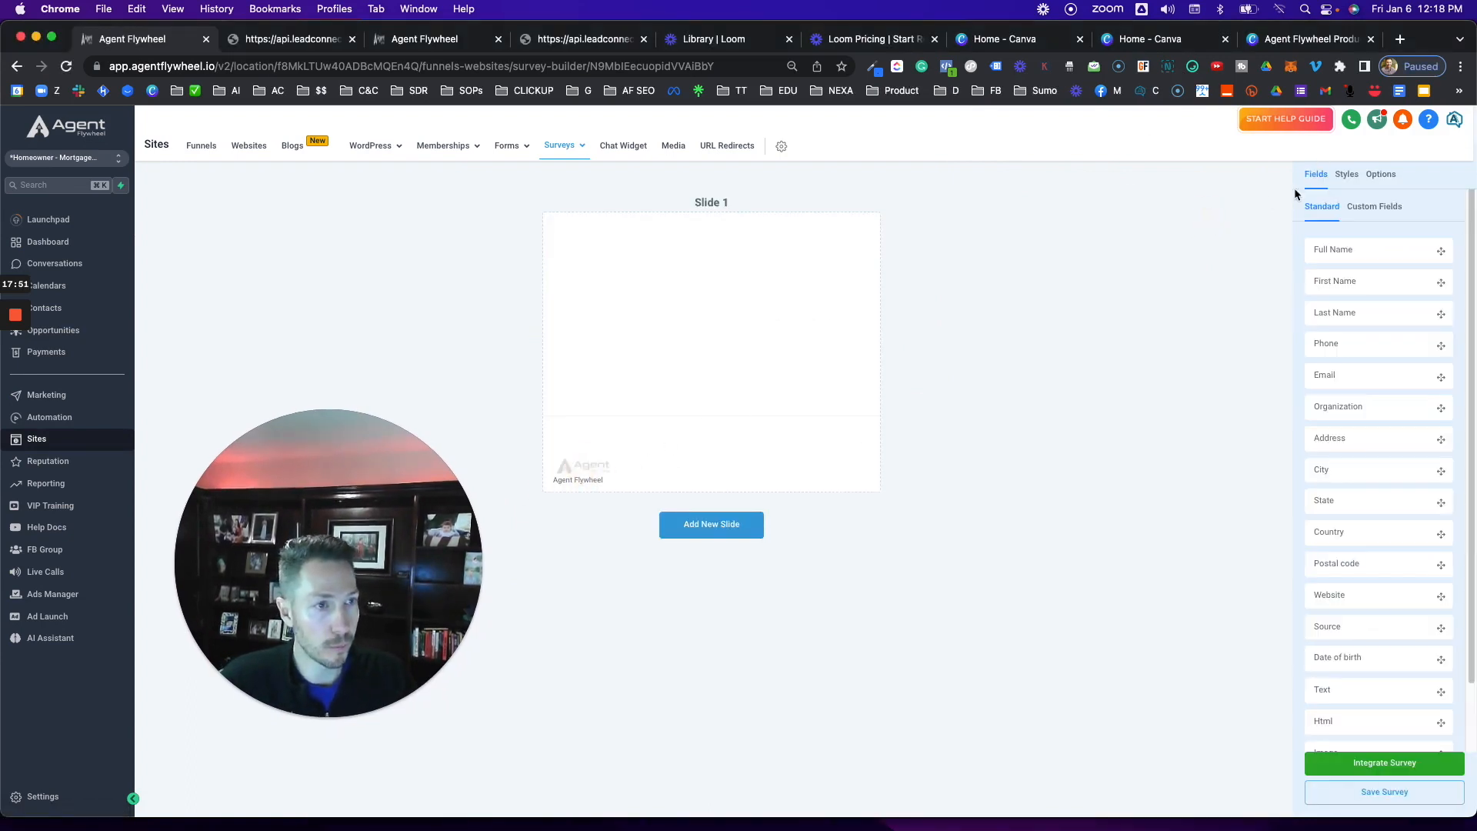
{"action": "left_click", "coordinate": [1381, 174]}
{"action": "scroll", "coordinate": [1423, 461], "scroll_direction": "down", "scroll_amount": 10}
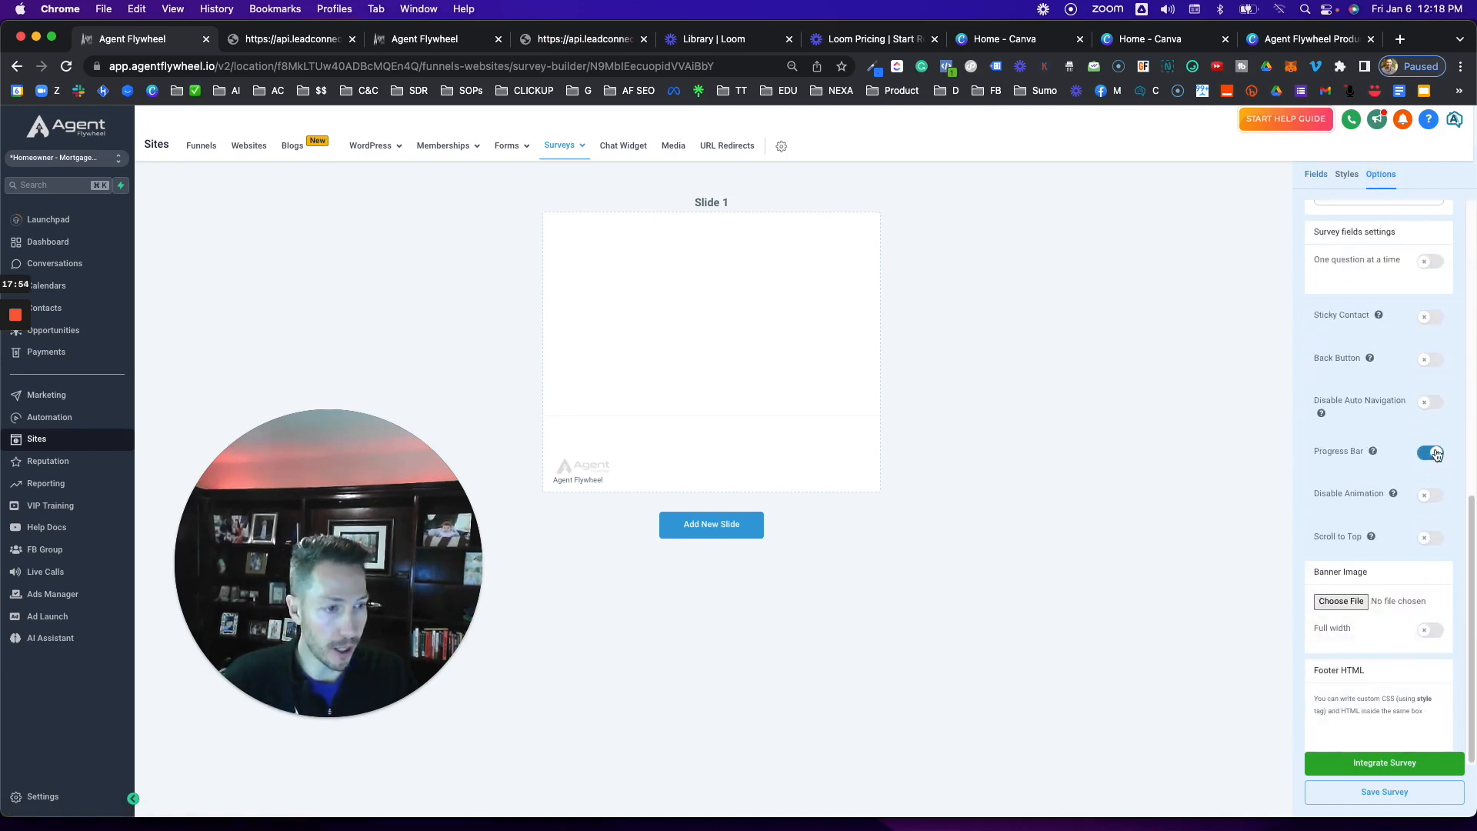
{"action": "scroll", "coordinate": [1423, 331], "scroll_direction": "up", "scroll_amount": 5}
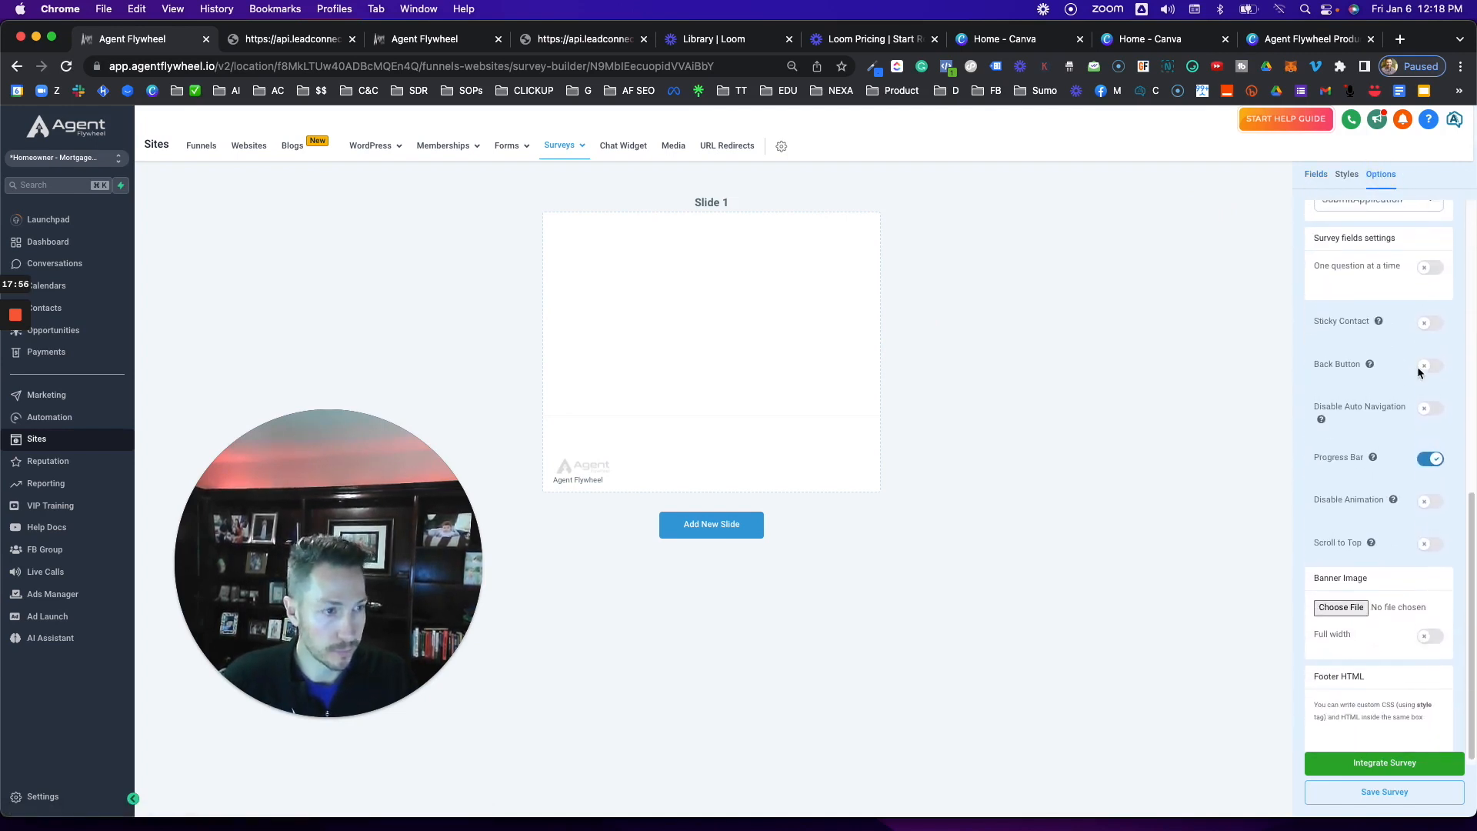
{"action": "scroll", "coordinate": [1410, 435], "scroll_direction": "up", "scroll_amount": 5}
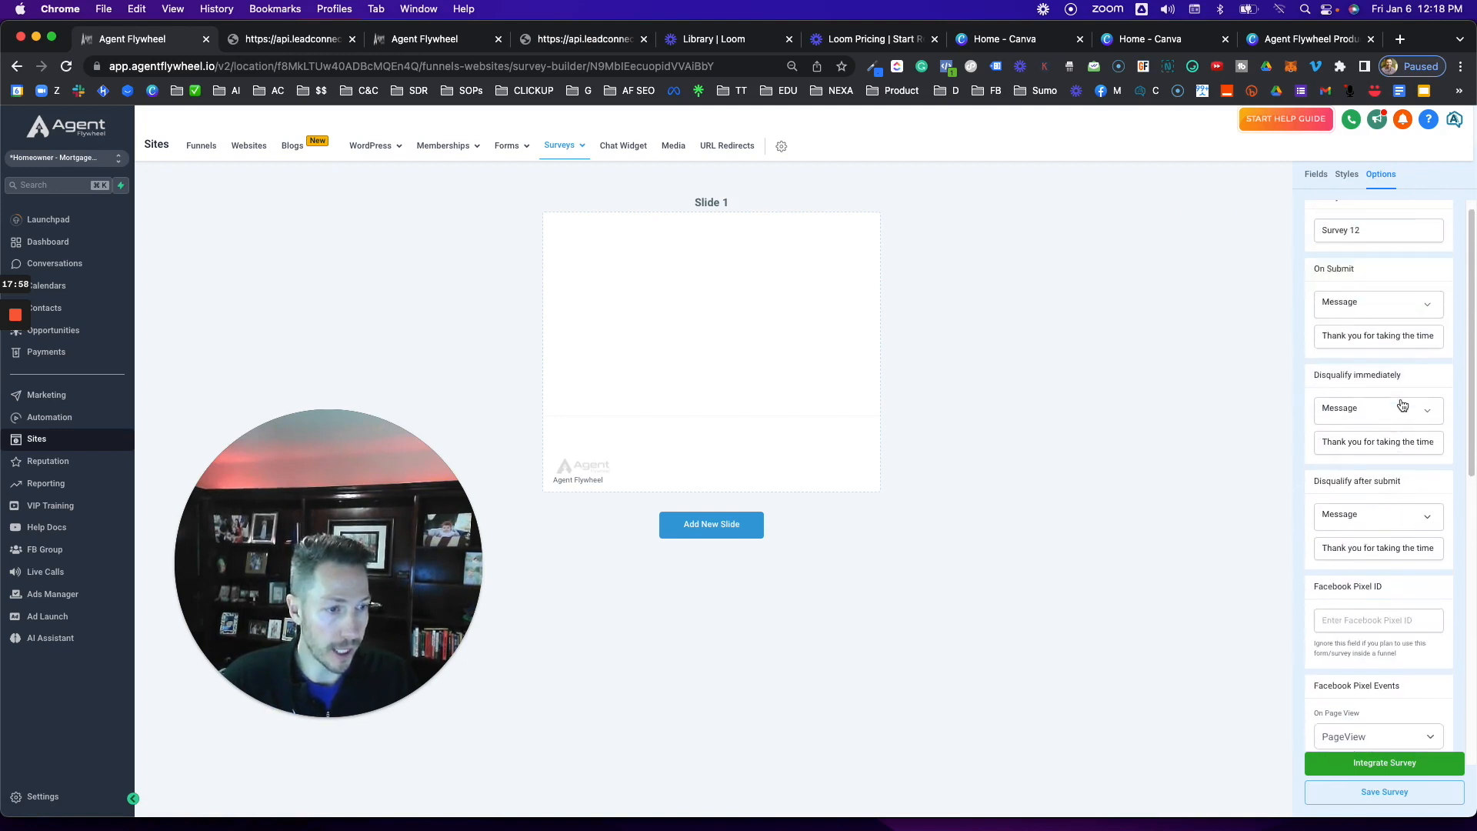
{"action": "left_click", "coordinate": [1348, 179]}
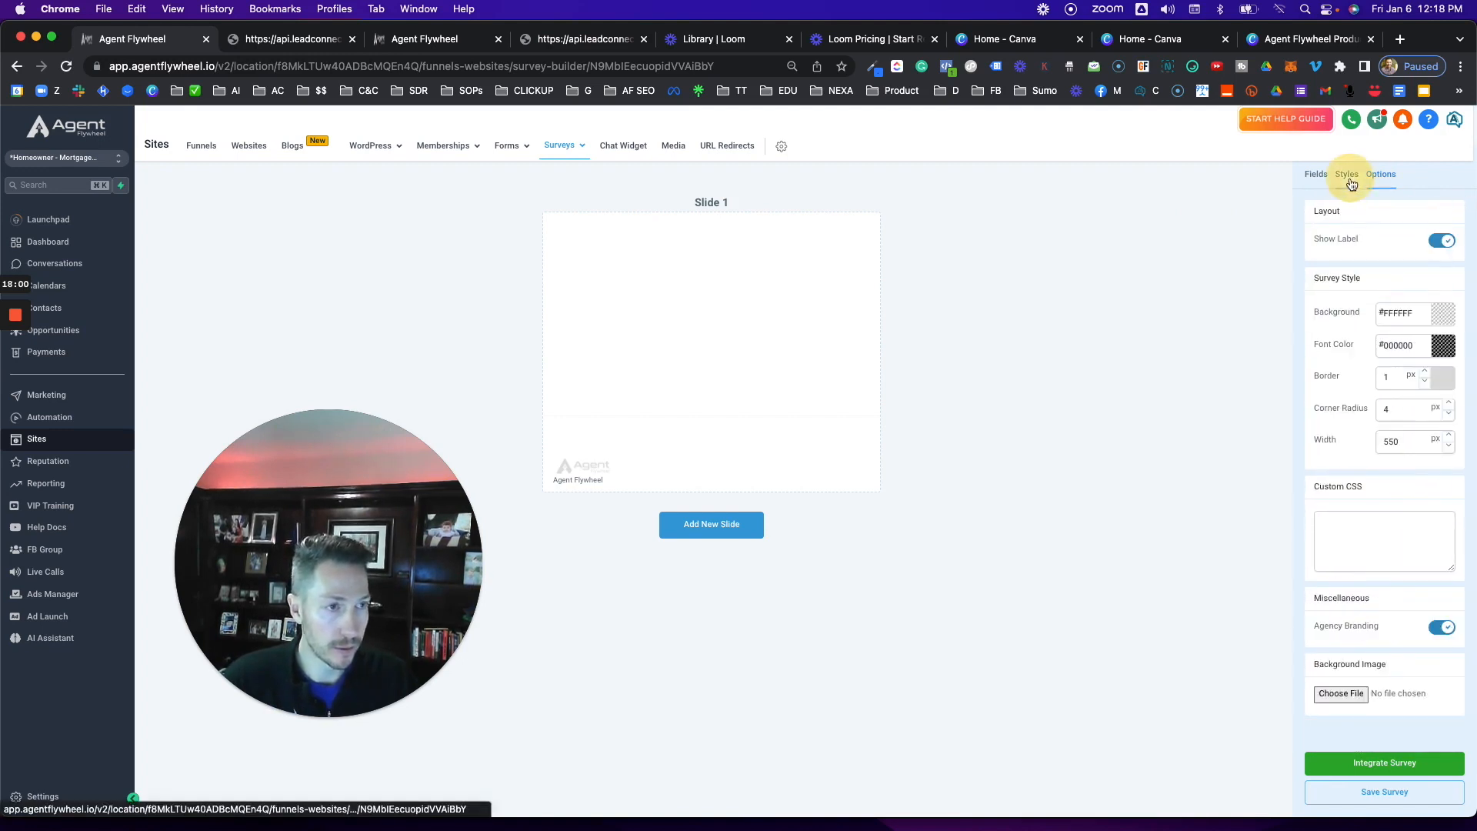
{"action": "left_click", "coordinate": [1449, 632]}
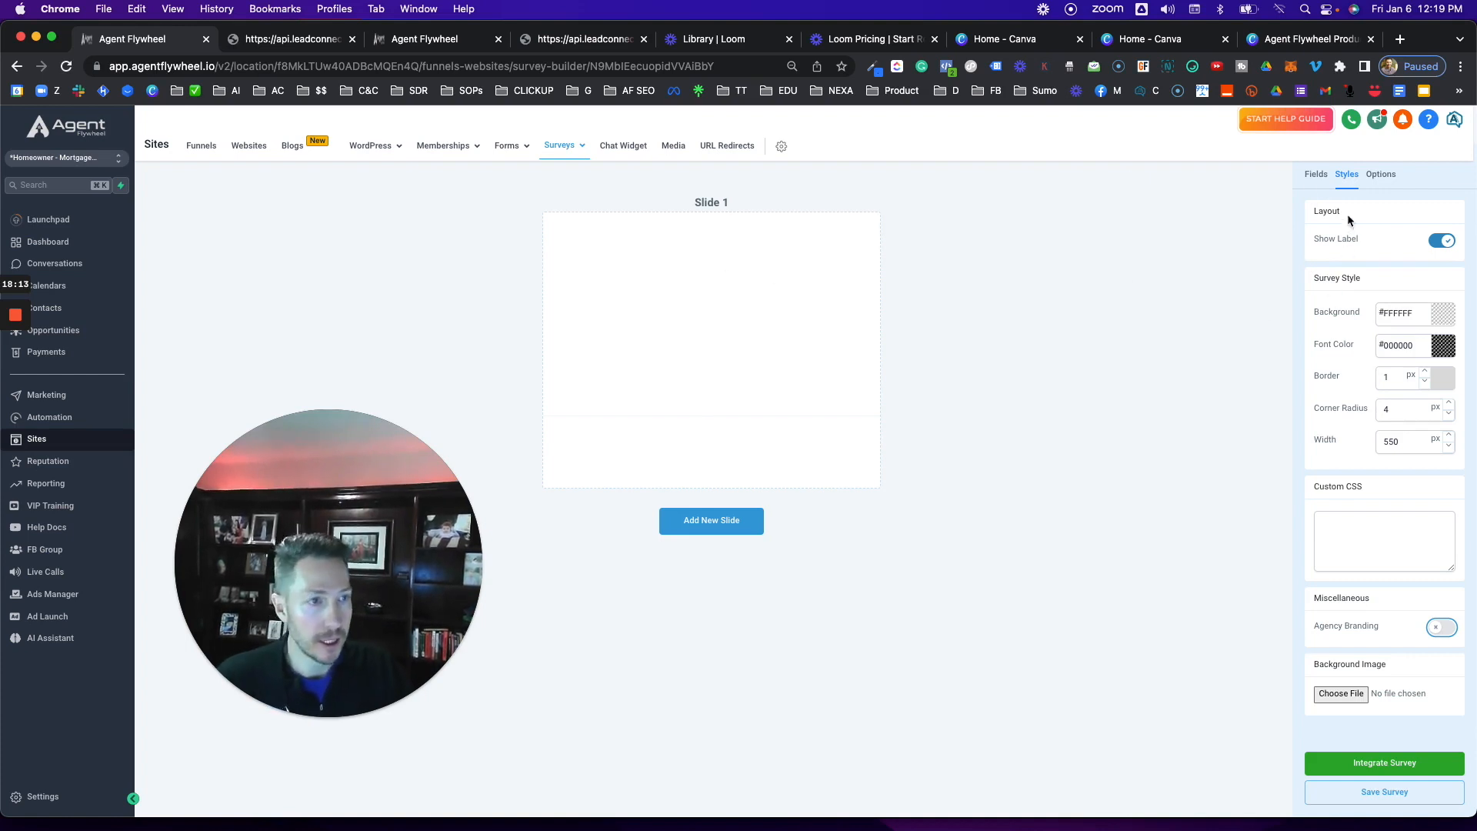
{"action": "left_click", "coordinate": [1316, 174]}
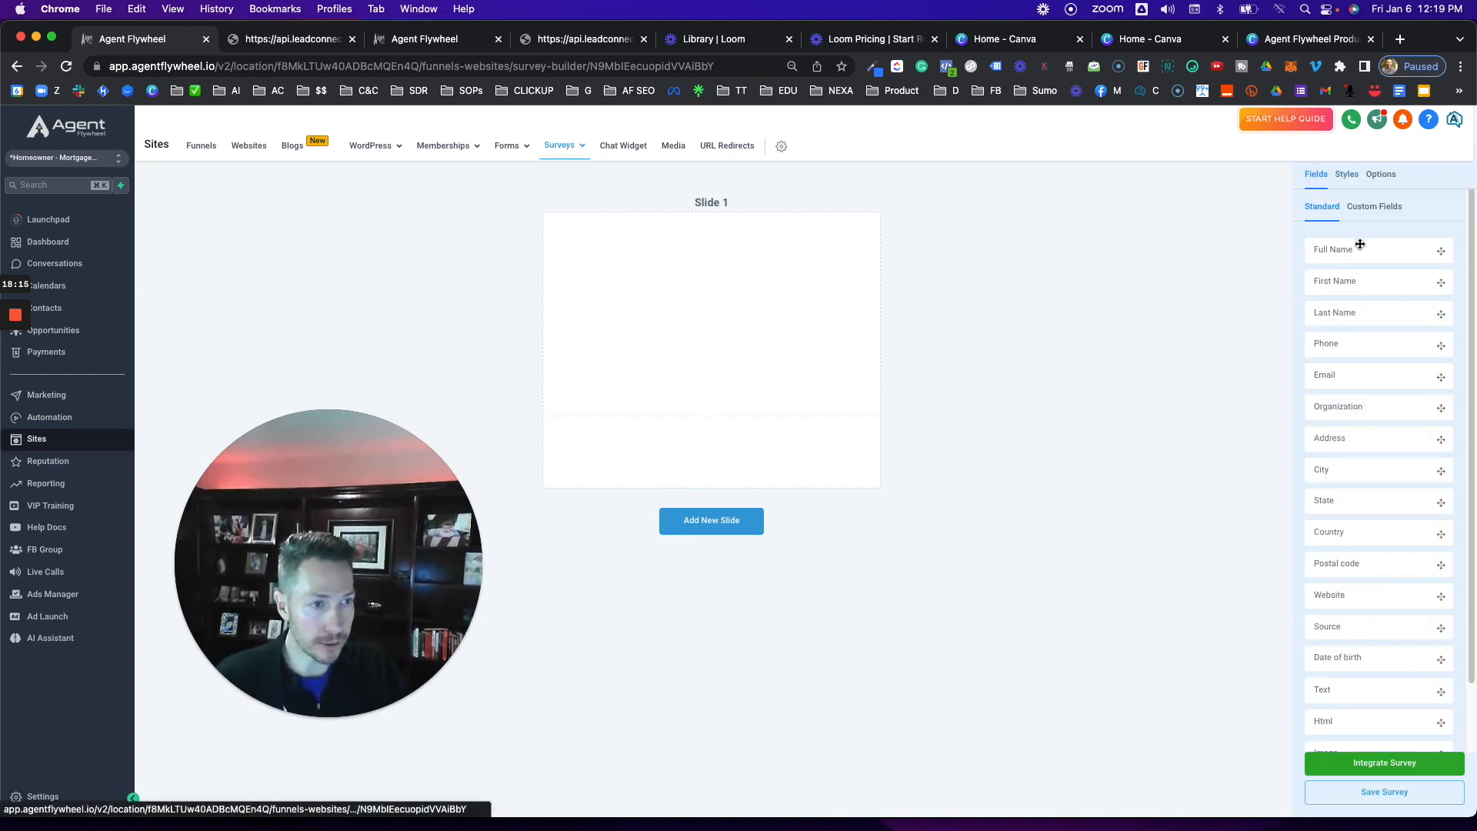
Add the standard Full Name and Last Name fields to Slide 1 and name the survey DEMO.
{"action": "left_click_drag", "start_coordinate": [1358, 250], "coordinate": [826, 267]}
{"action": "left_click_drag", "start_coordinate": [1364, 312], "coordinate": [837, 344]}
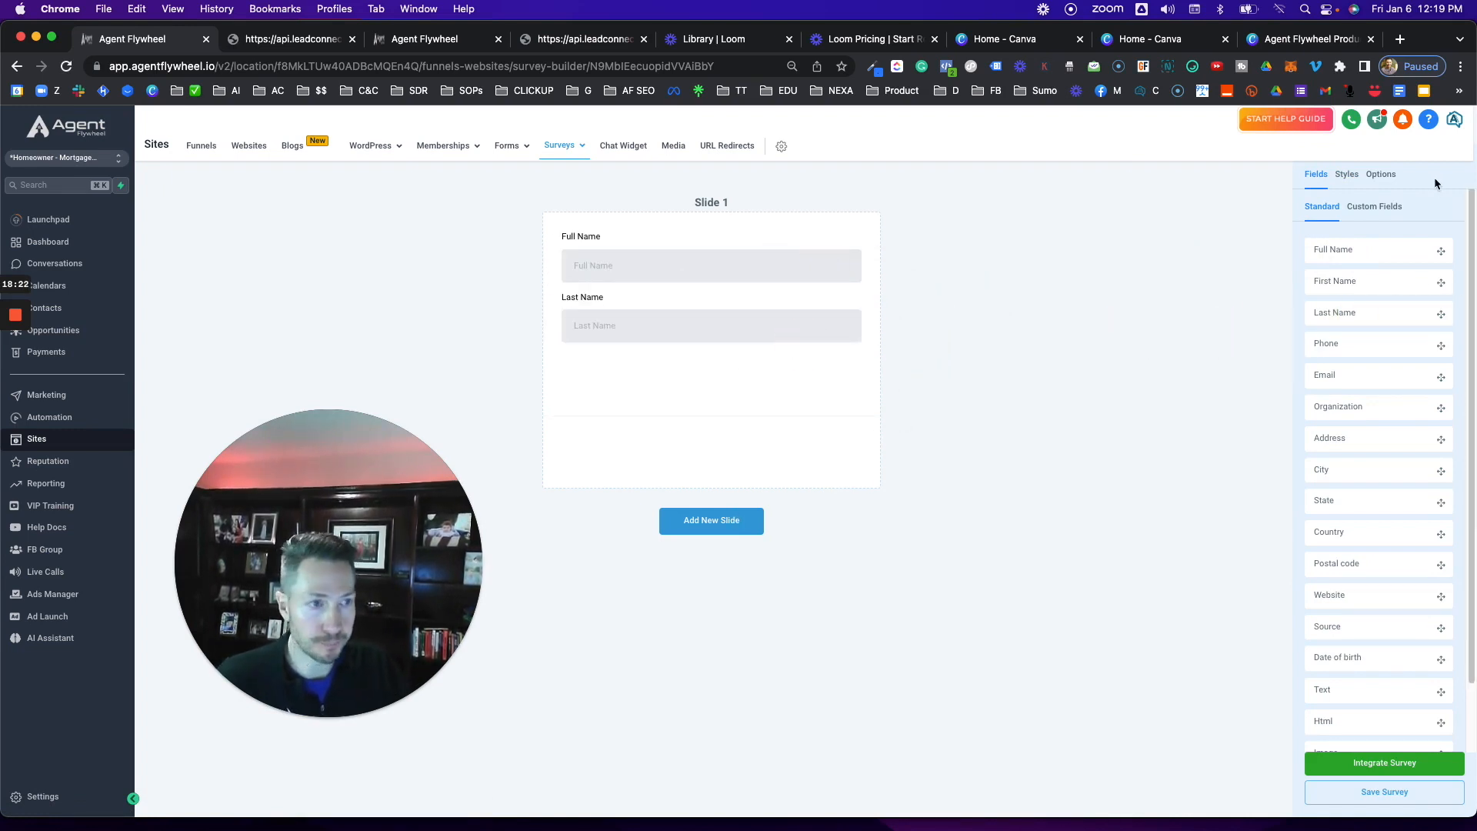
{"action": "left_click", "coordinate": [1381, 175]}
{"action": "left_click_drag", "start_coordinate": [1355, 244], "coordinate": [1292, 250]}
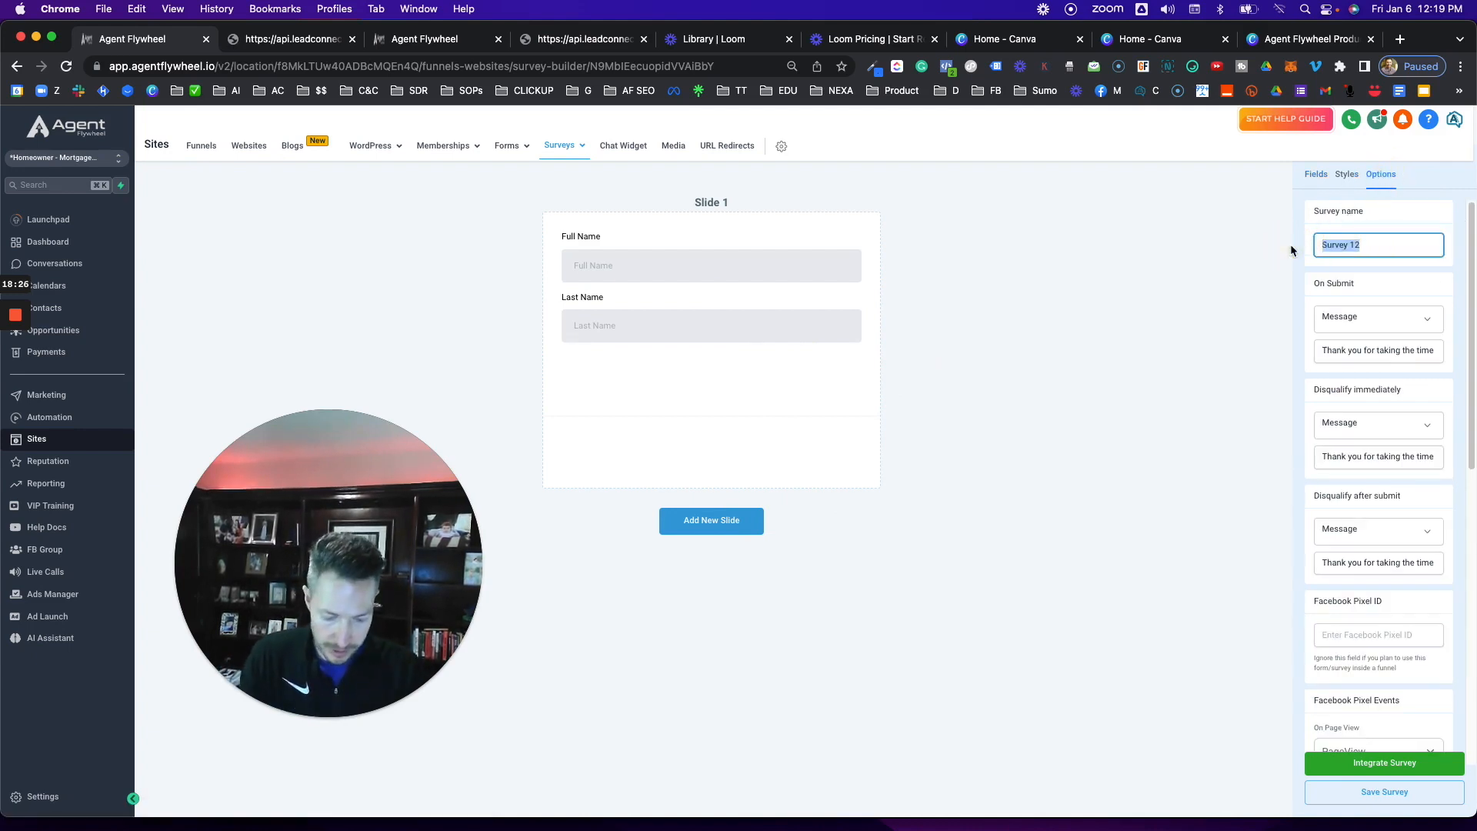
{"action": "type", "text": "DEM"}
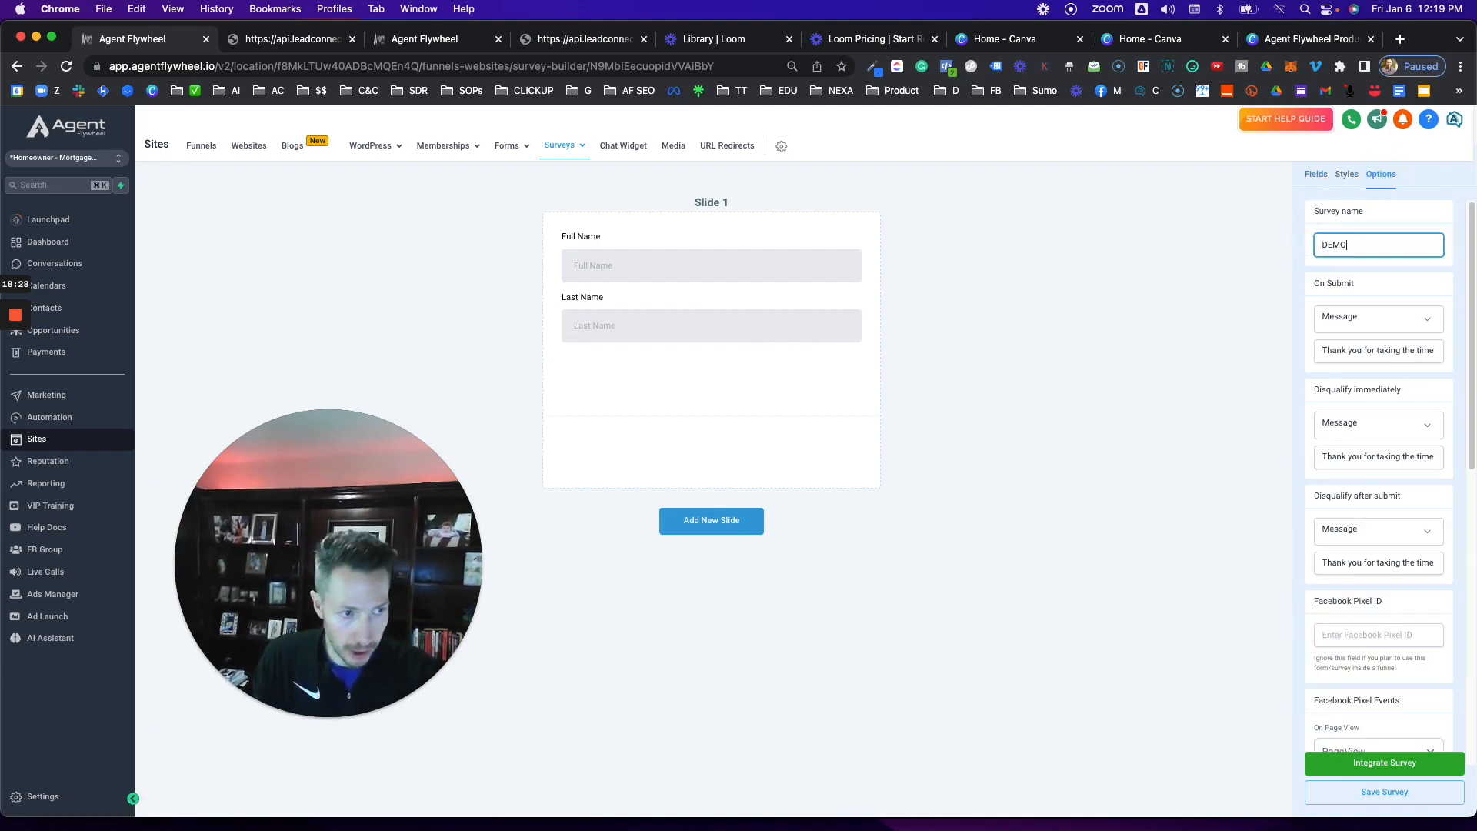
{"action": "type", "text": "O"}
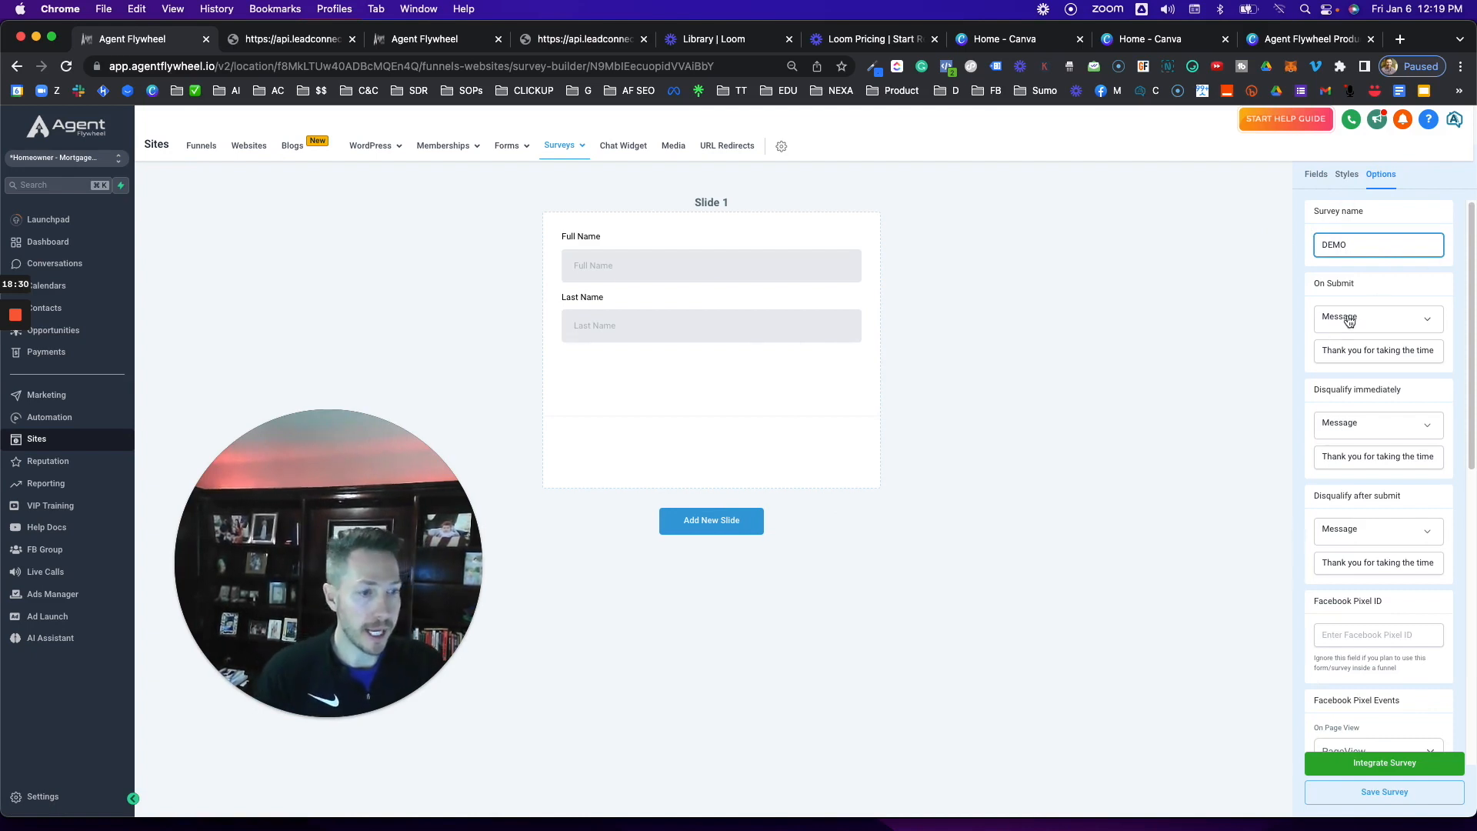
{"action": "left_click", "coordinate": [1239, 439]}
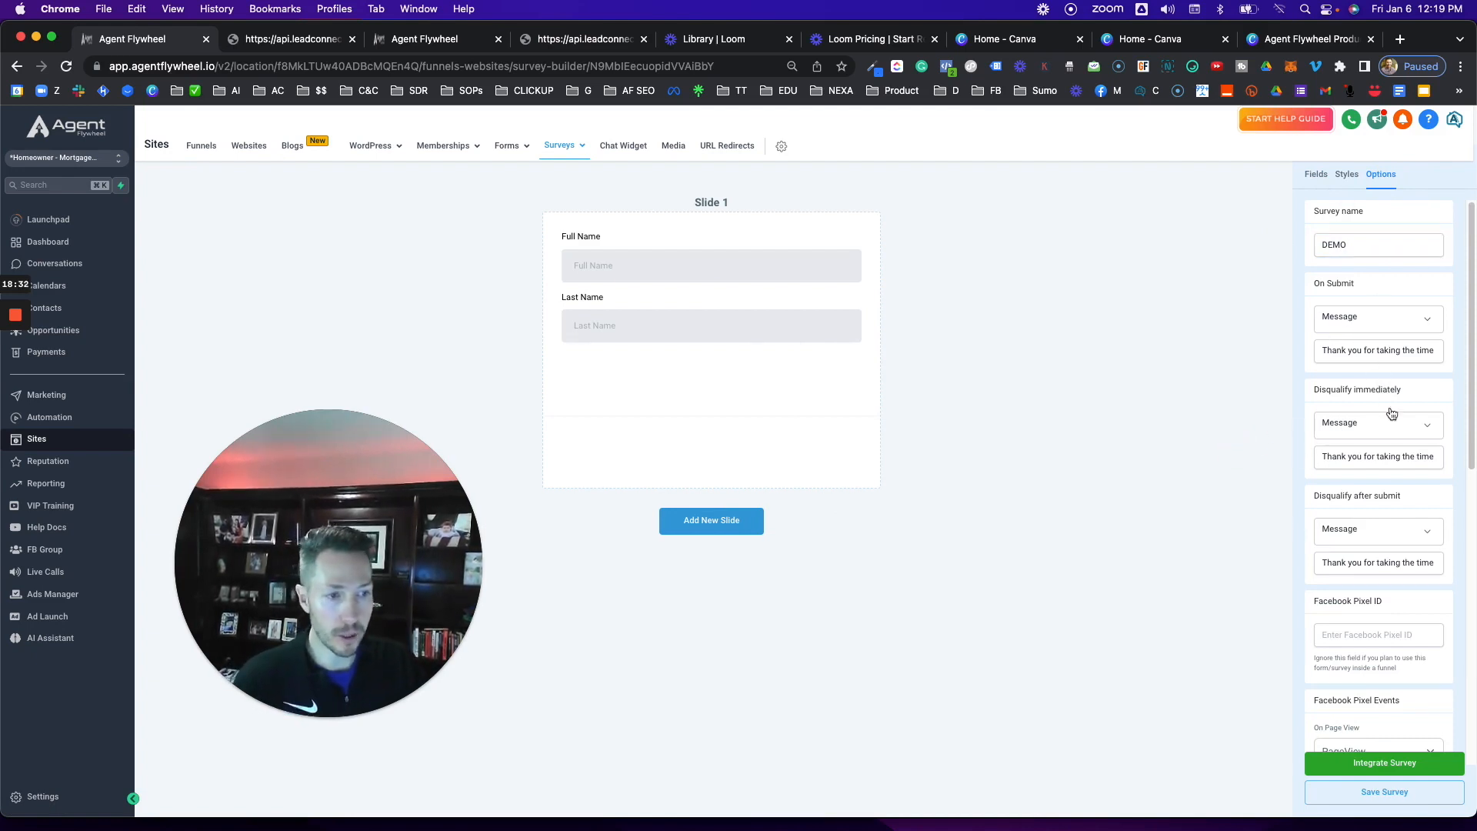
Review the survey's submission, disqualification, Facebook Pixel and field options, and look at its style settings.
{"action": "scroll", "coordinate": [1351, 487], "scroll_direction": "down", "scroll_amount": 3}
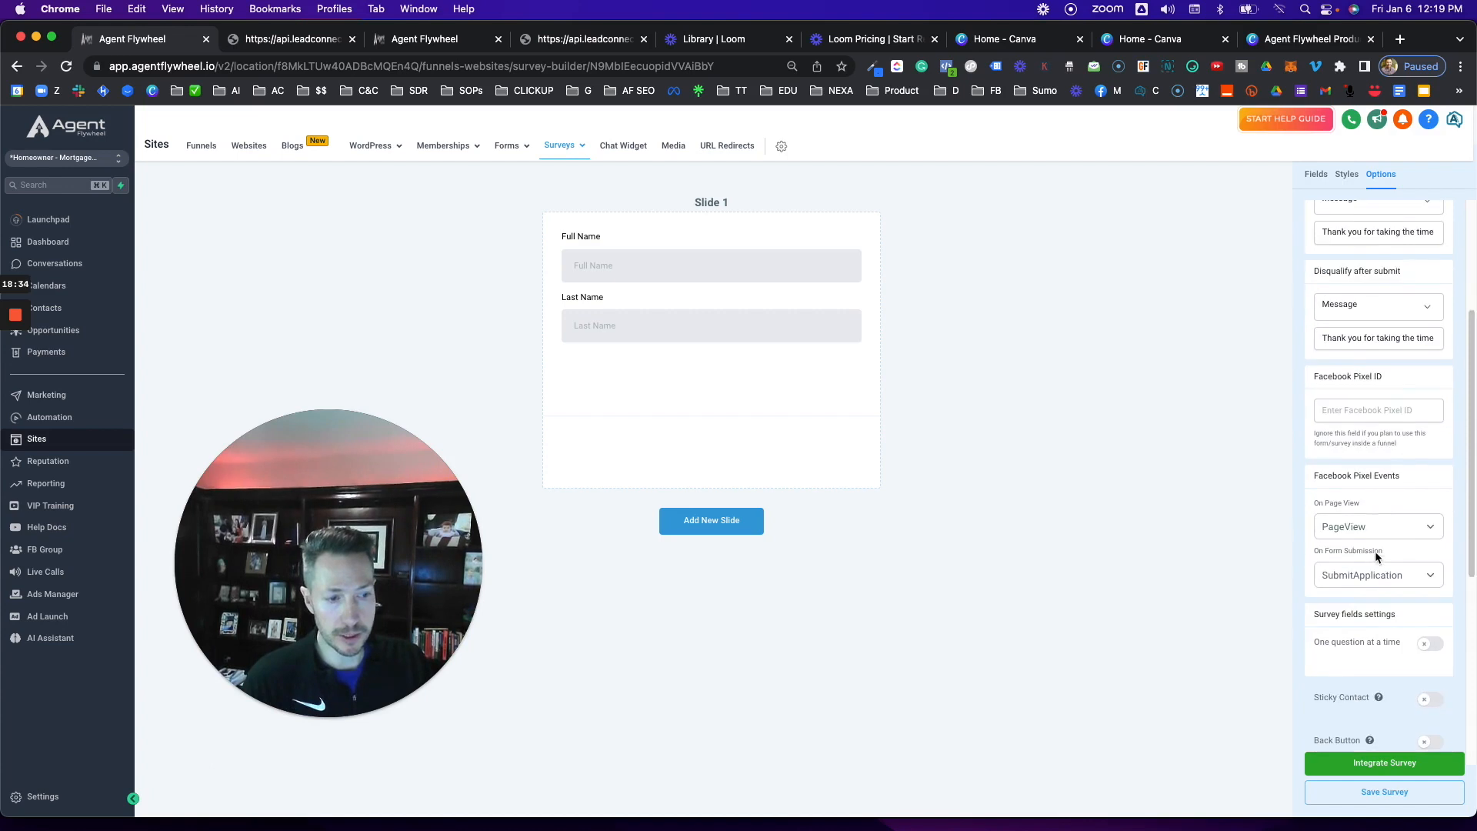
{"action": "scroll", "coordinate": [1381, 515], "scroll_direction": "down", "scroll_amount": 5}
{"action": "scroll", "coordinate": [1387, 543], "scroll_direction": "up", "scroll_amount": 10}
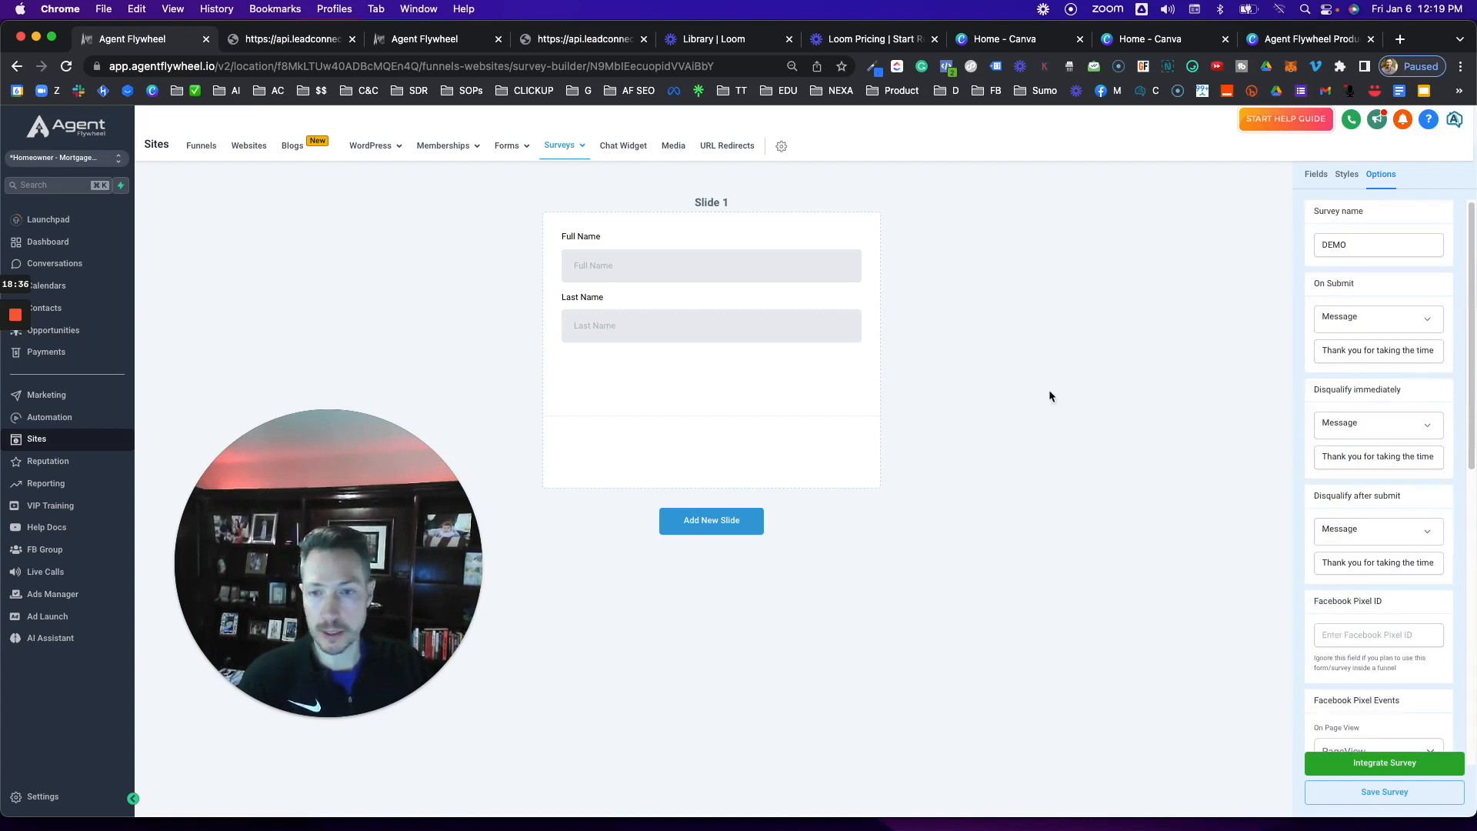
{"action": "left_click", "coordinate": [1346, 174]}
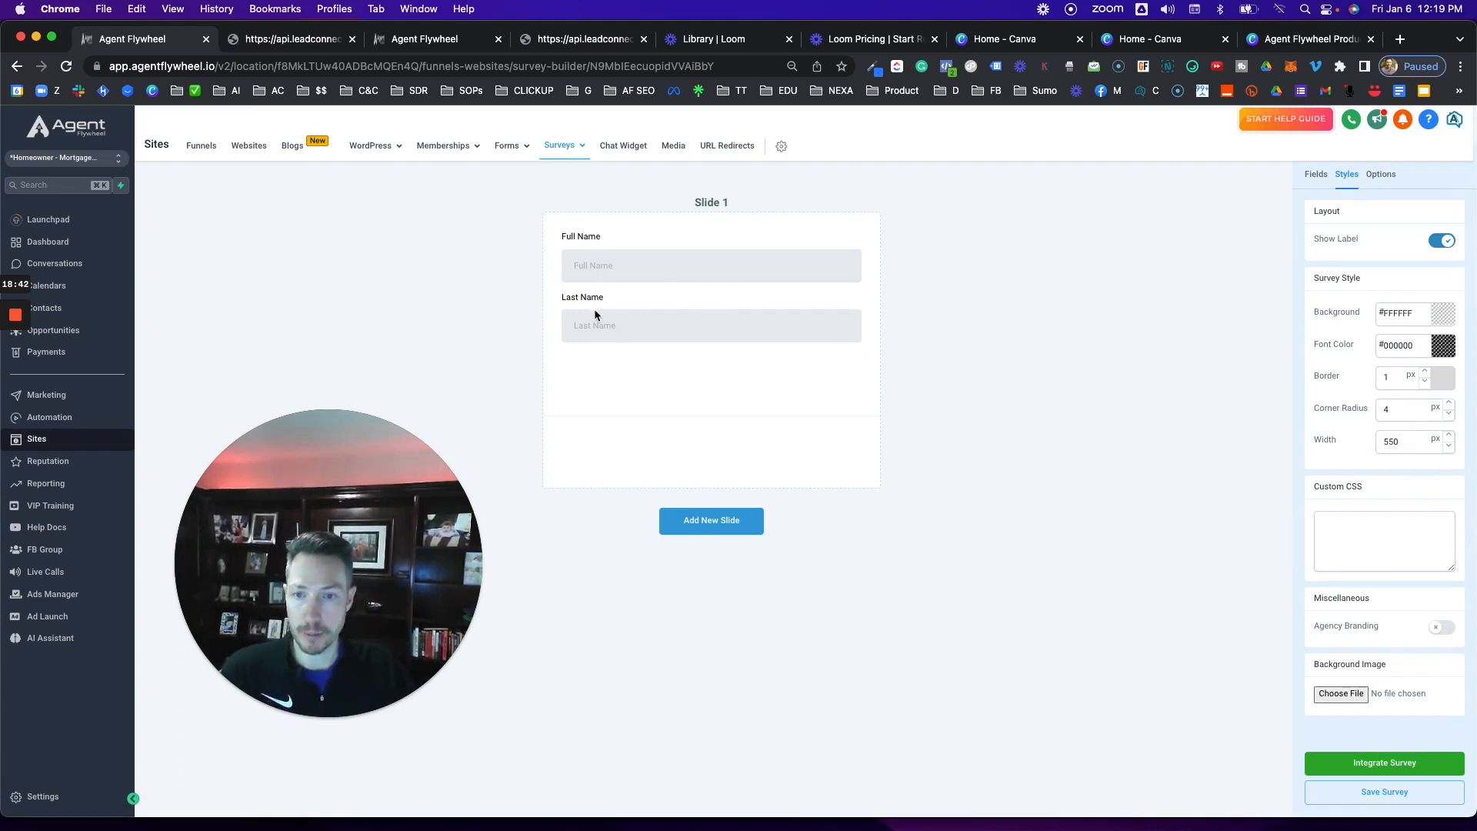
Add a second slide and place the standard Phone and Email fields on it.
{"action": "left_click", "coordinate": [713, 522]}
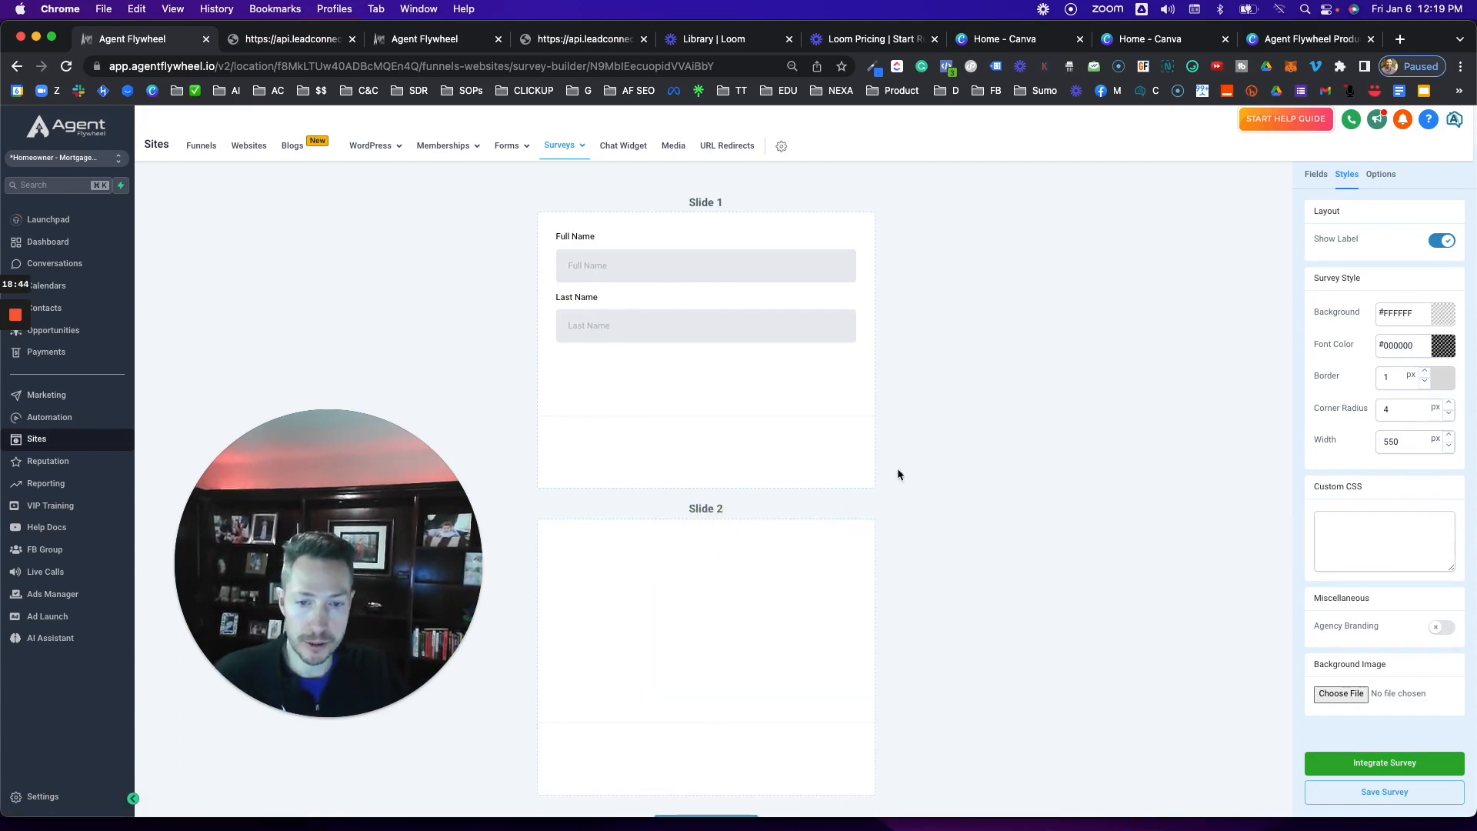
{"action": "left_click", "coordinate": [1314, 174]}
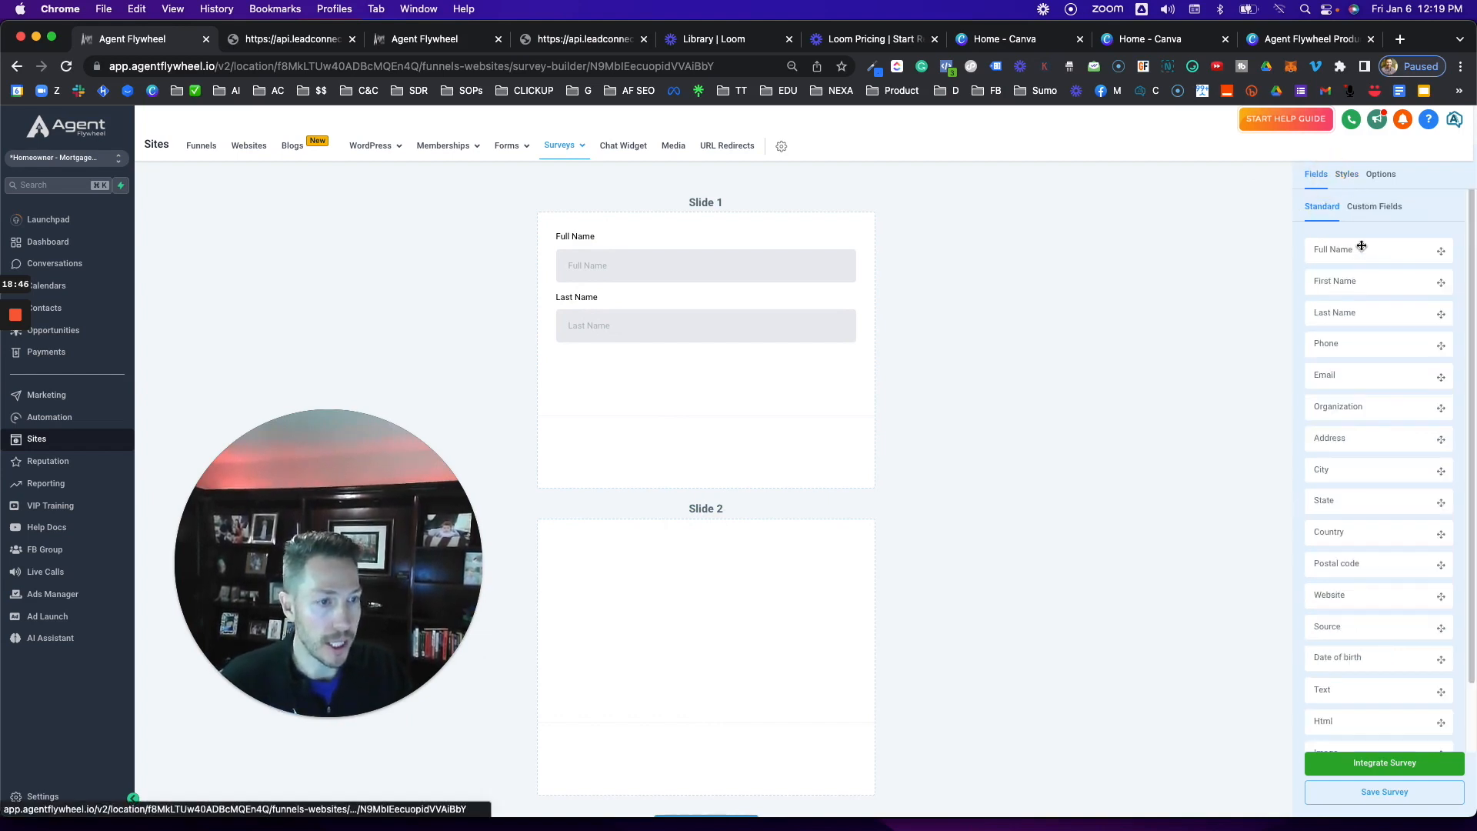
{"action": "left_click_drag", "start_coordinate": [1343, 343], "coordinate": [646, 600]}
{"action": "left_click_drag", "start_coordinate": [1348, 374], "coordinate": [805, 593]}
{"action": "scroll", "coordinate": [985, 531], "scroll_direction": "down", "scroll_amount": 2}
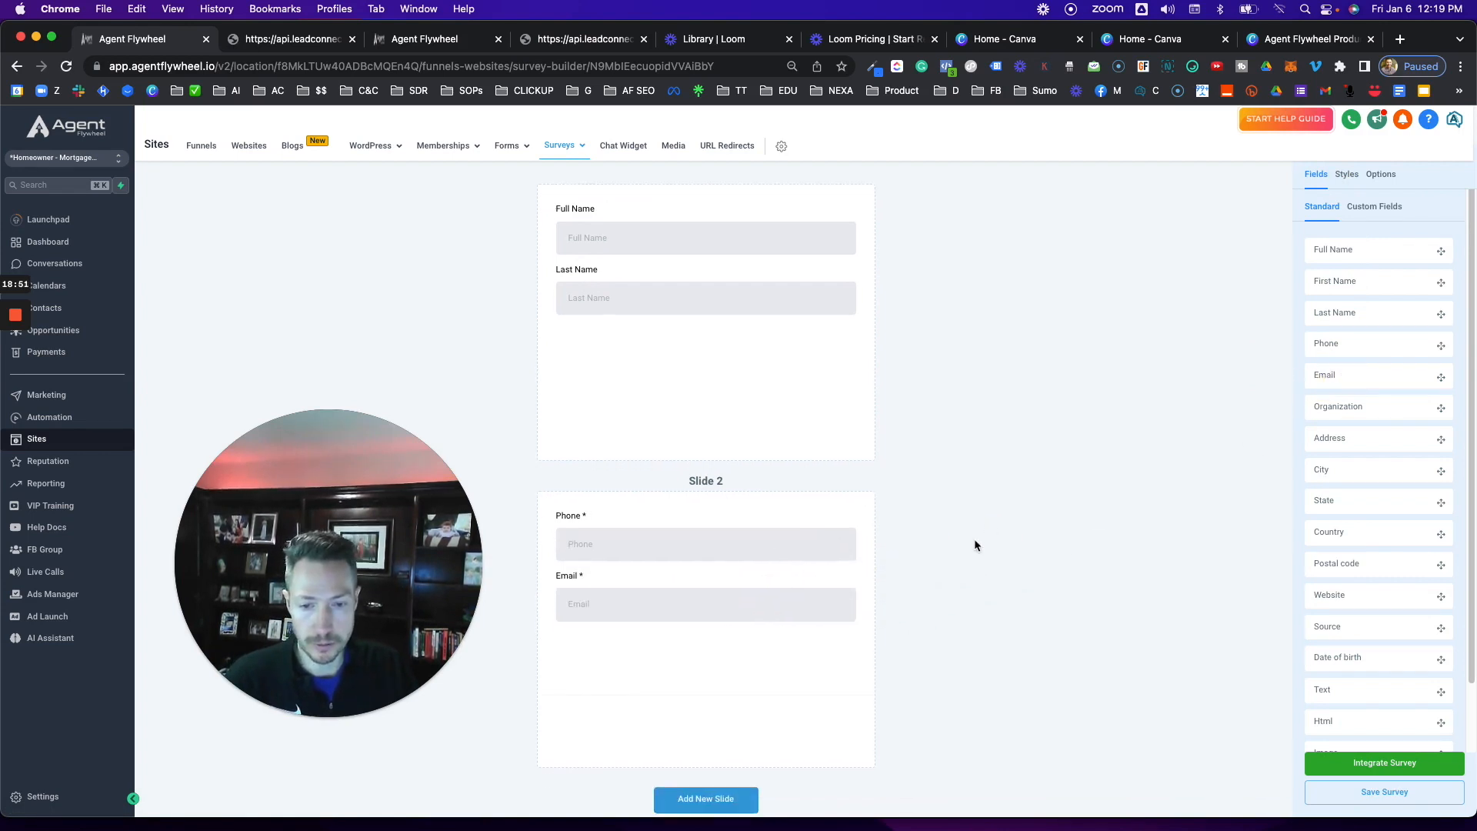
Add a third slide and reorder the slides so Slide 3 comes first, followed by Slide 2 and Slide 1.
{"action": "left_click", "coordinate": [704, 763]}
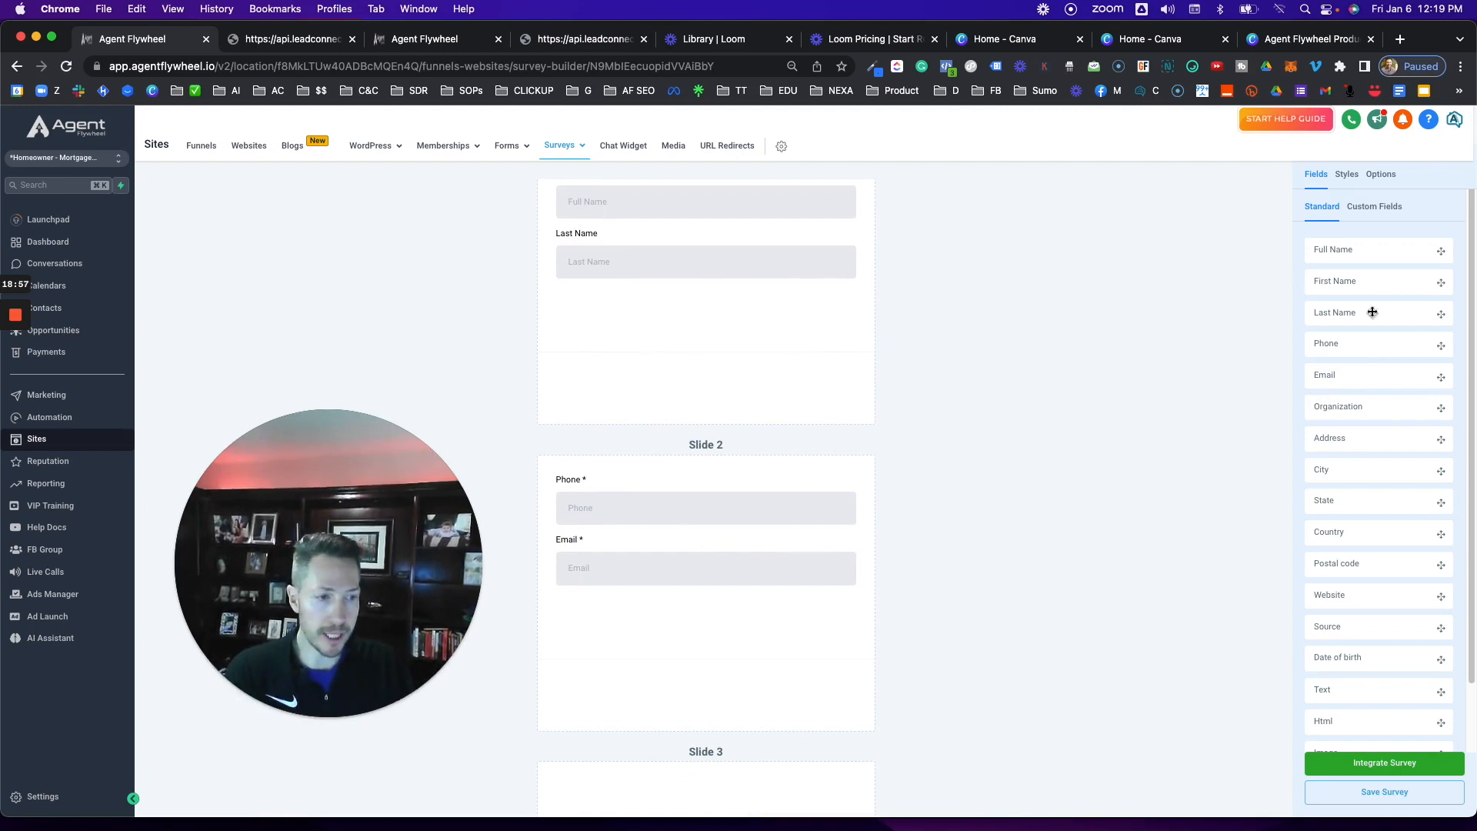
{"action": "left_click", "coordinate": [843, 471]}
{"action": "left_click_drag", "start_coordinate": [846, 470], "coordinate": [827, 243]}
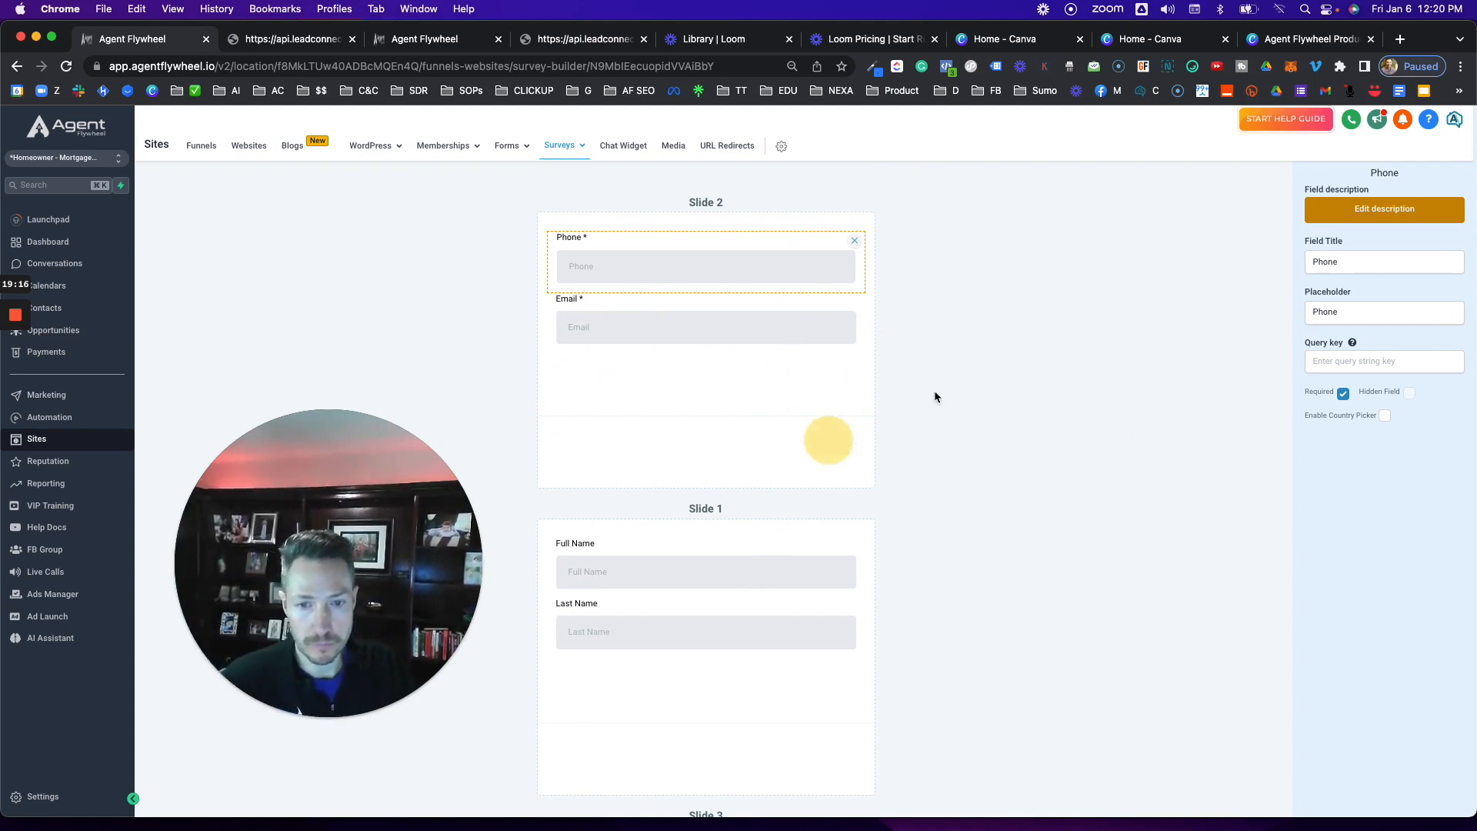
{"action": "scroll", "coordinate": [739, 590], "scroll_direction": "down", "scroll_amount": 3}
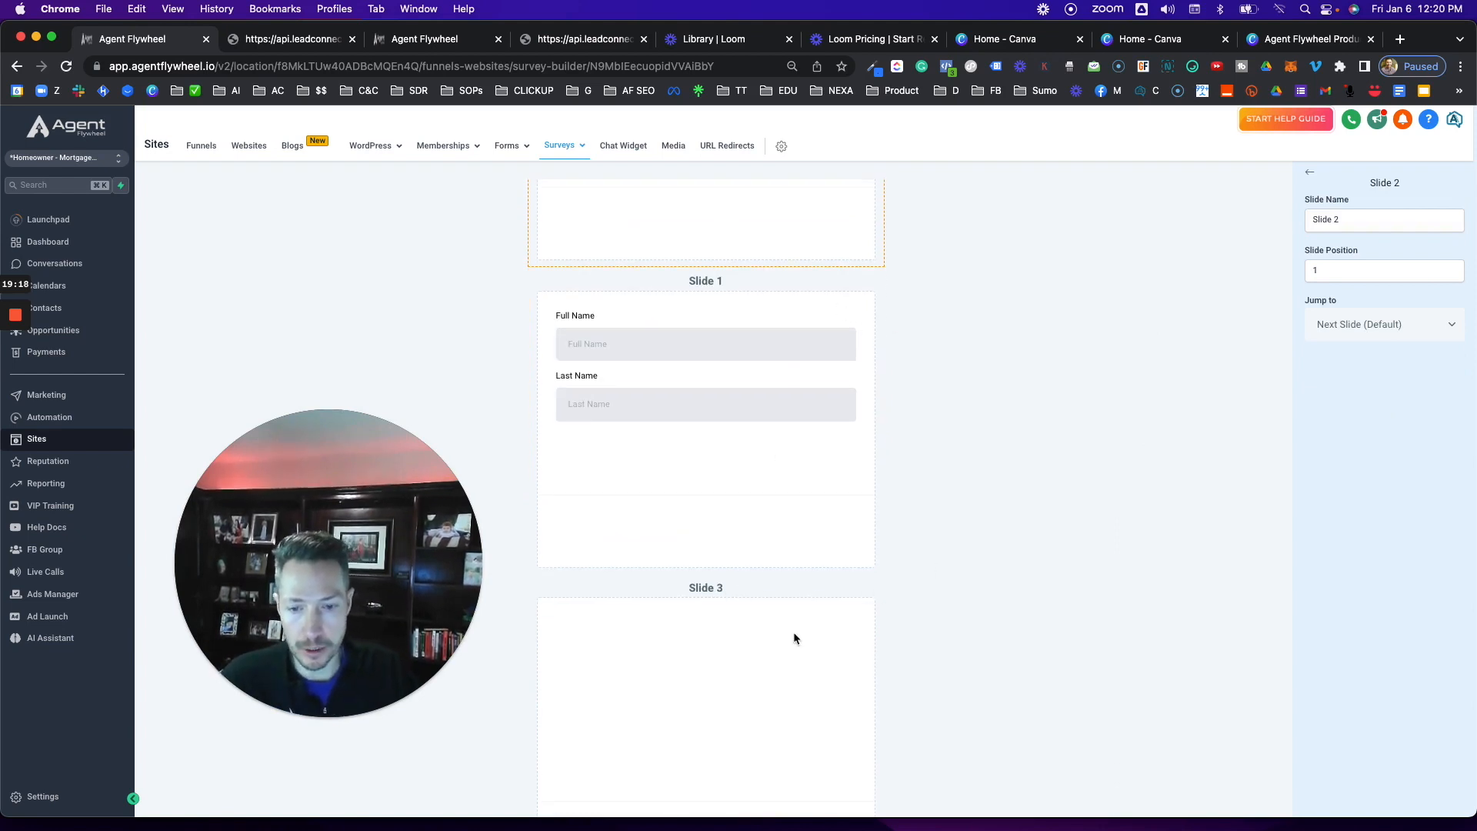
{"action": "left_click_drag", "start_coordinate": [837, 626], "coordinate": [834, 164]}
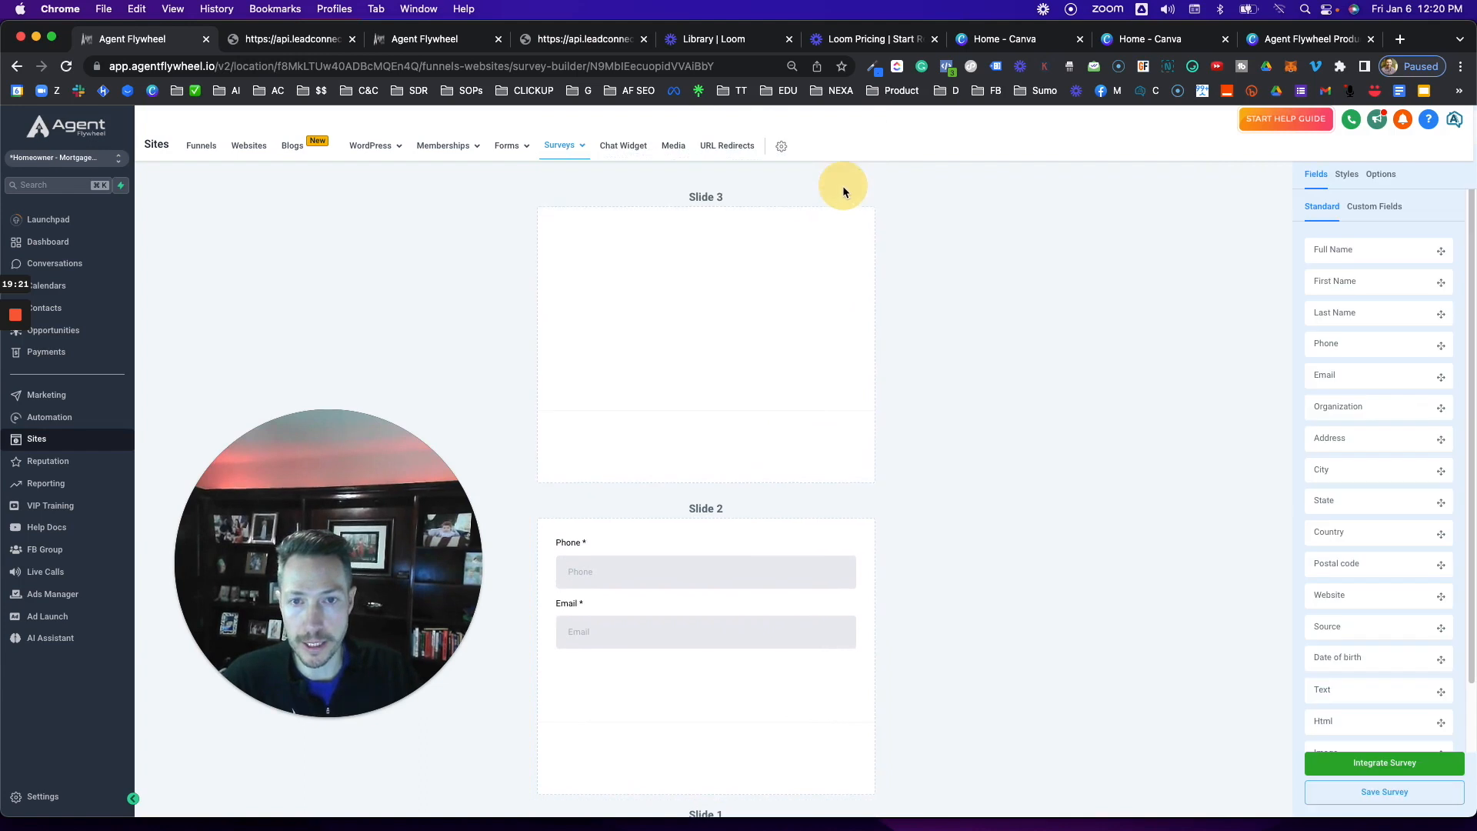
Add the custom questions "How much would you like to borrow? (Just an estimate..)" and "Are you looking to?" to Slide 3.
{"action": "left_click", "coordinate": [1380, 207]}
{"action": "left_click_drag", "start_coordinate": [1378, 325], "coordinate": [680, 285]}
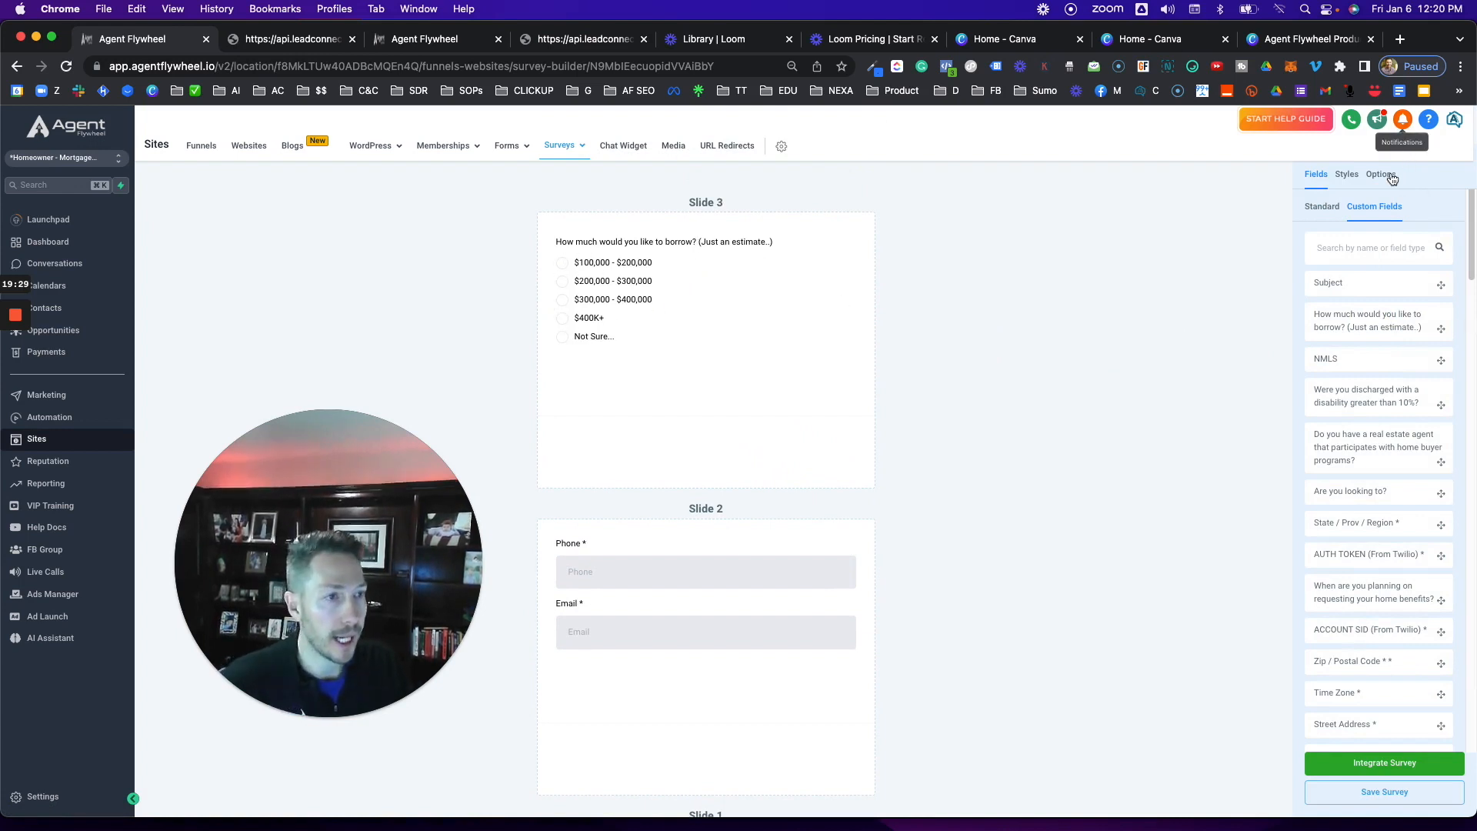
{"action": "left_click_drag", "start_coordinate": [1381, 493], "coordinate": [814, 459]}
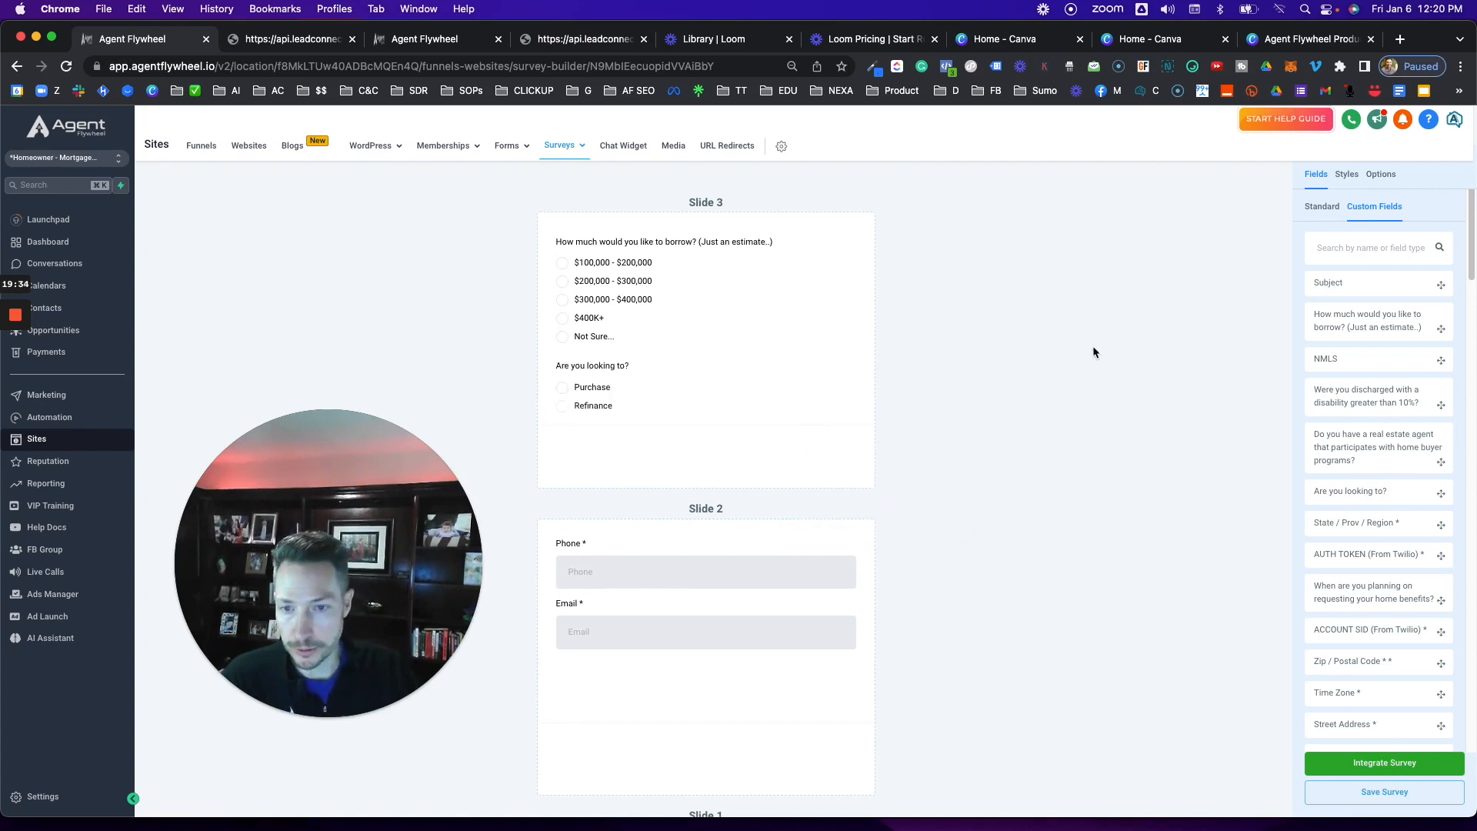
Add Slide 4 at the end of the survey and move the "Are you looking to?" question onto it.
{"action": "scroll", "coordinate": [962, 507], "scroll_direction": "down", "scroll_amount": 5}
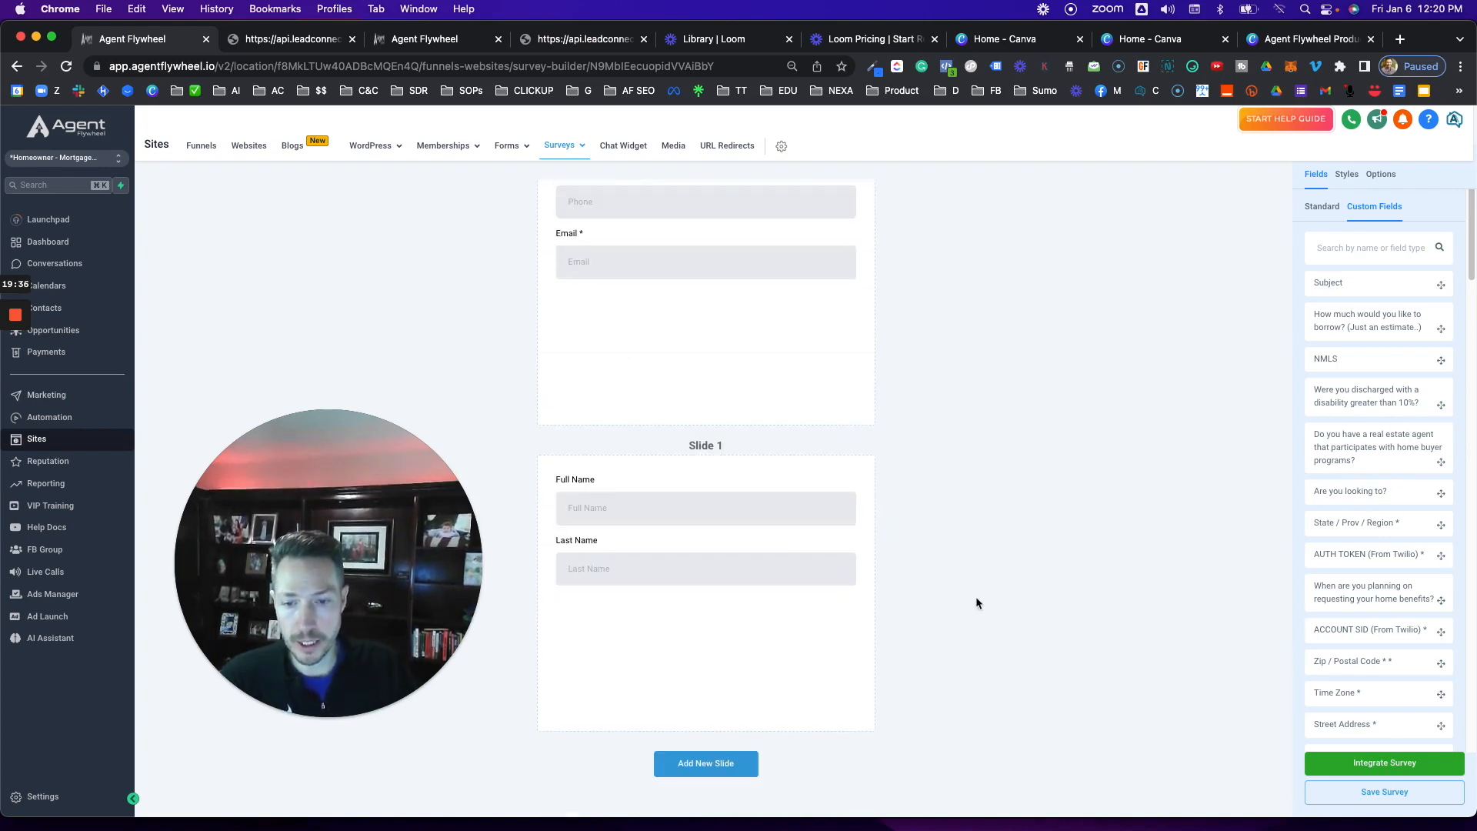
{"action": "left_click", "coordinate": [725, 763]}
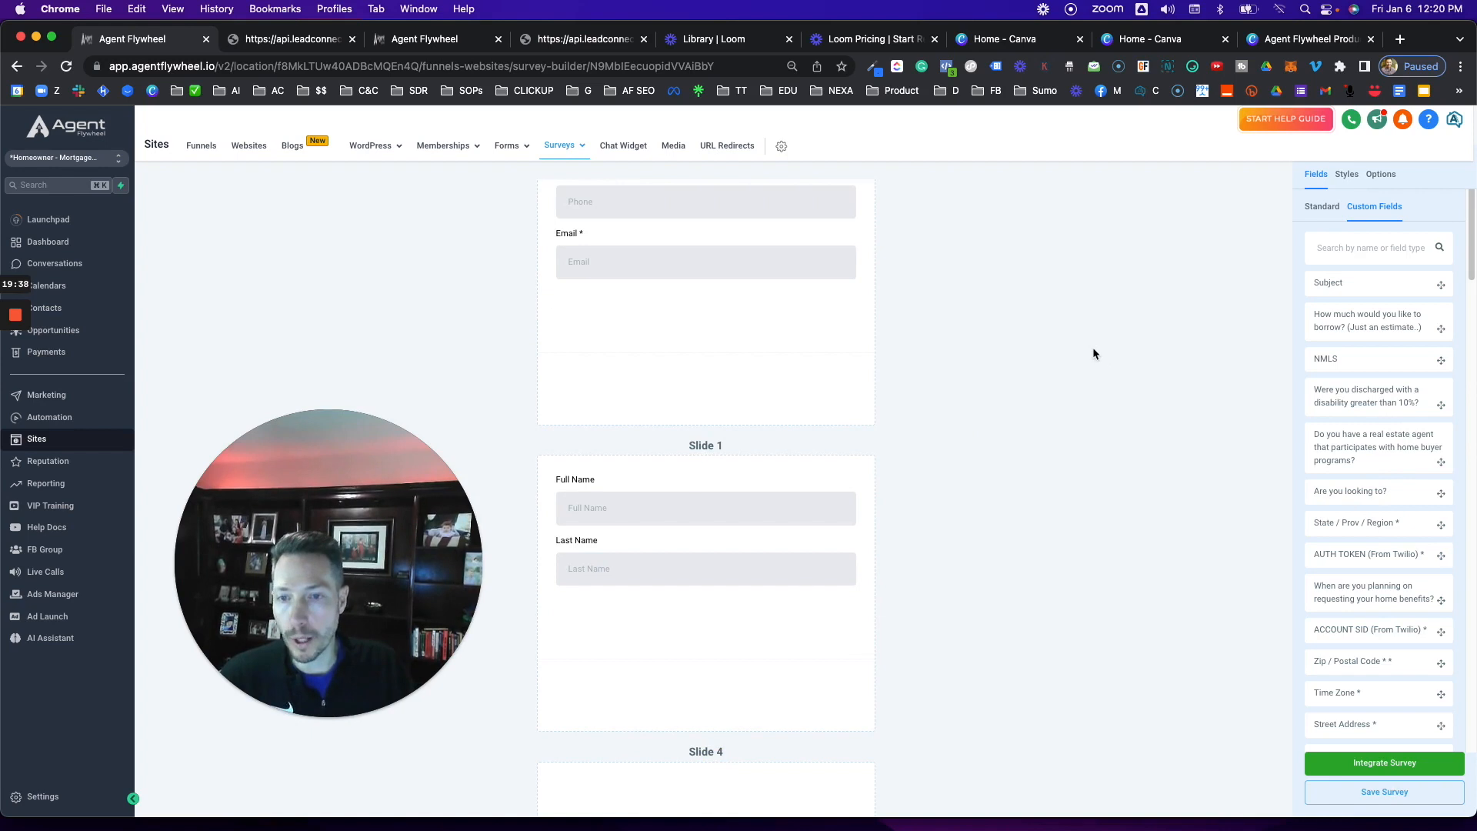
{"action": "scroll", "coordinate": [1085, 360], "scroll_direction": "up", "scroll_amount": 3}
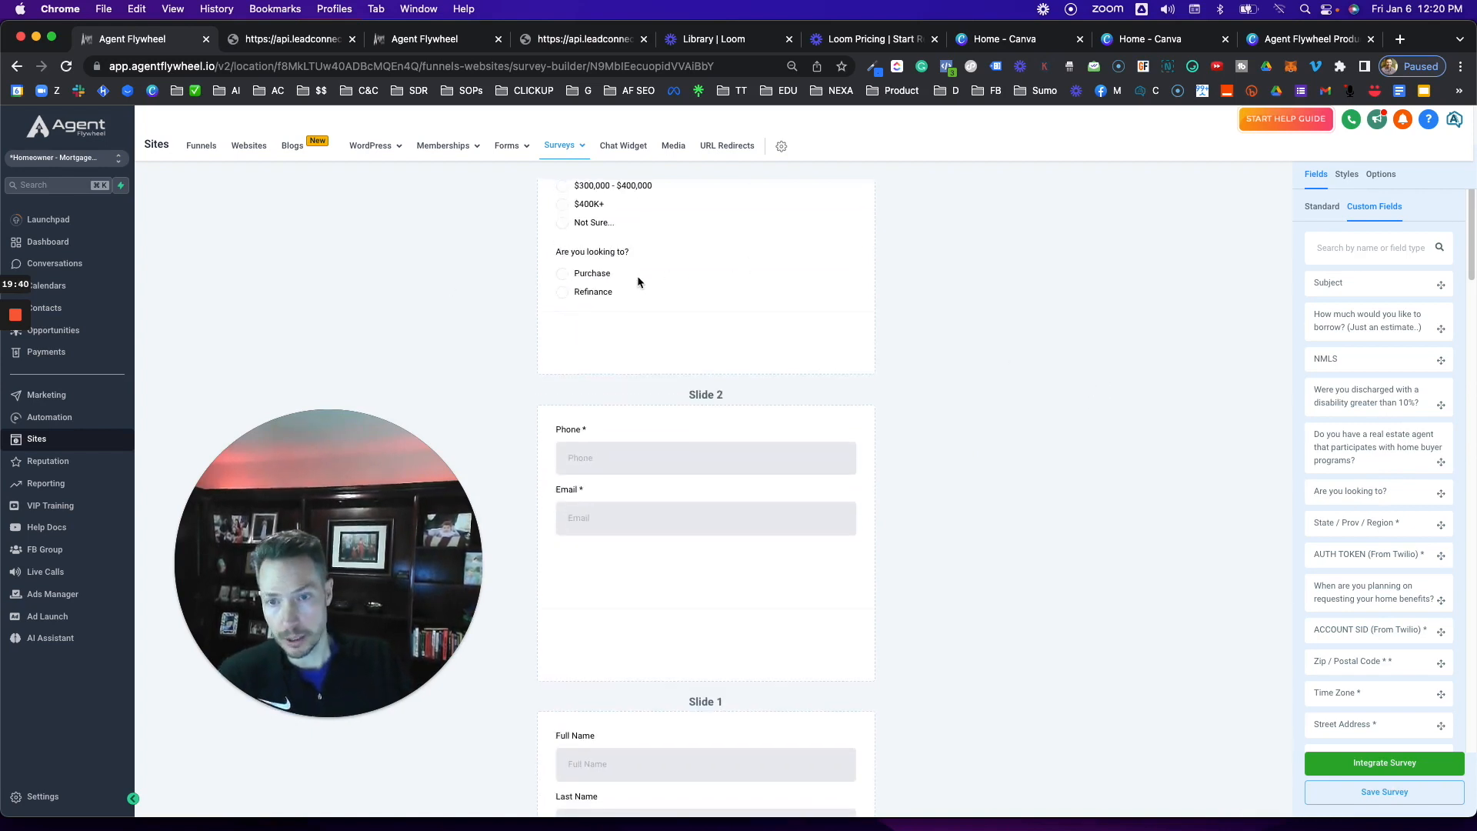
{"action": "scroll", "coordinate": [637, 275], "scroll_direction": "up", "scroll_amount": 1}
{"action": "left_click", "coordinate": [653, 362]}
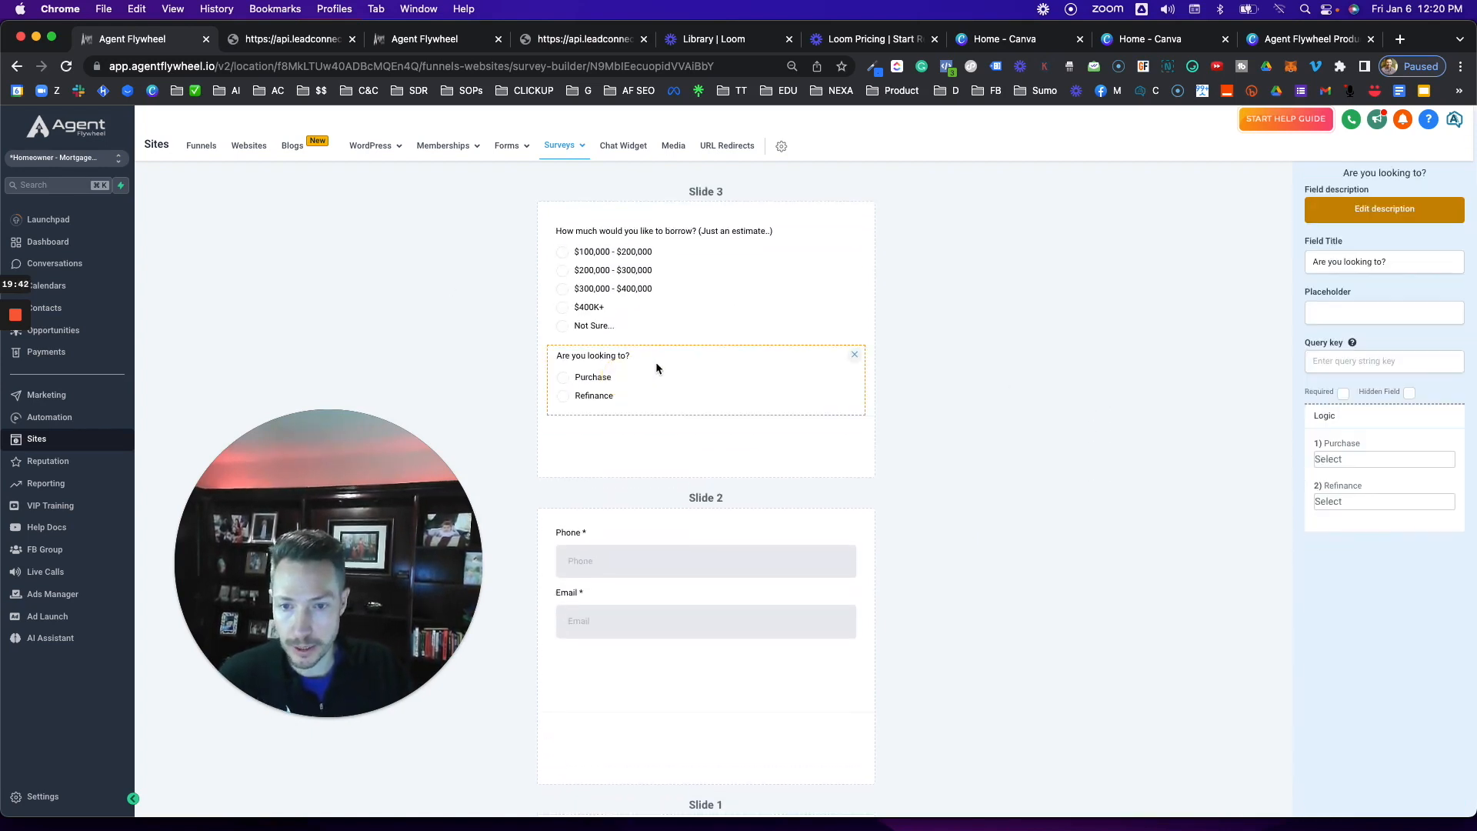
{"action": "left_click_drag", "start_coordinate": [756, 383], "coordinate": [722, 562]}
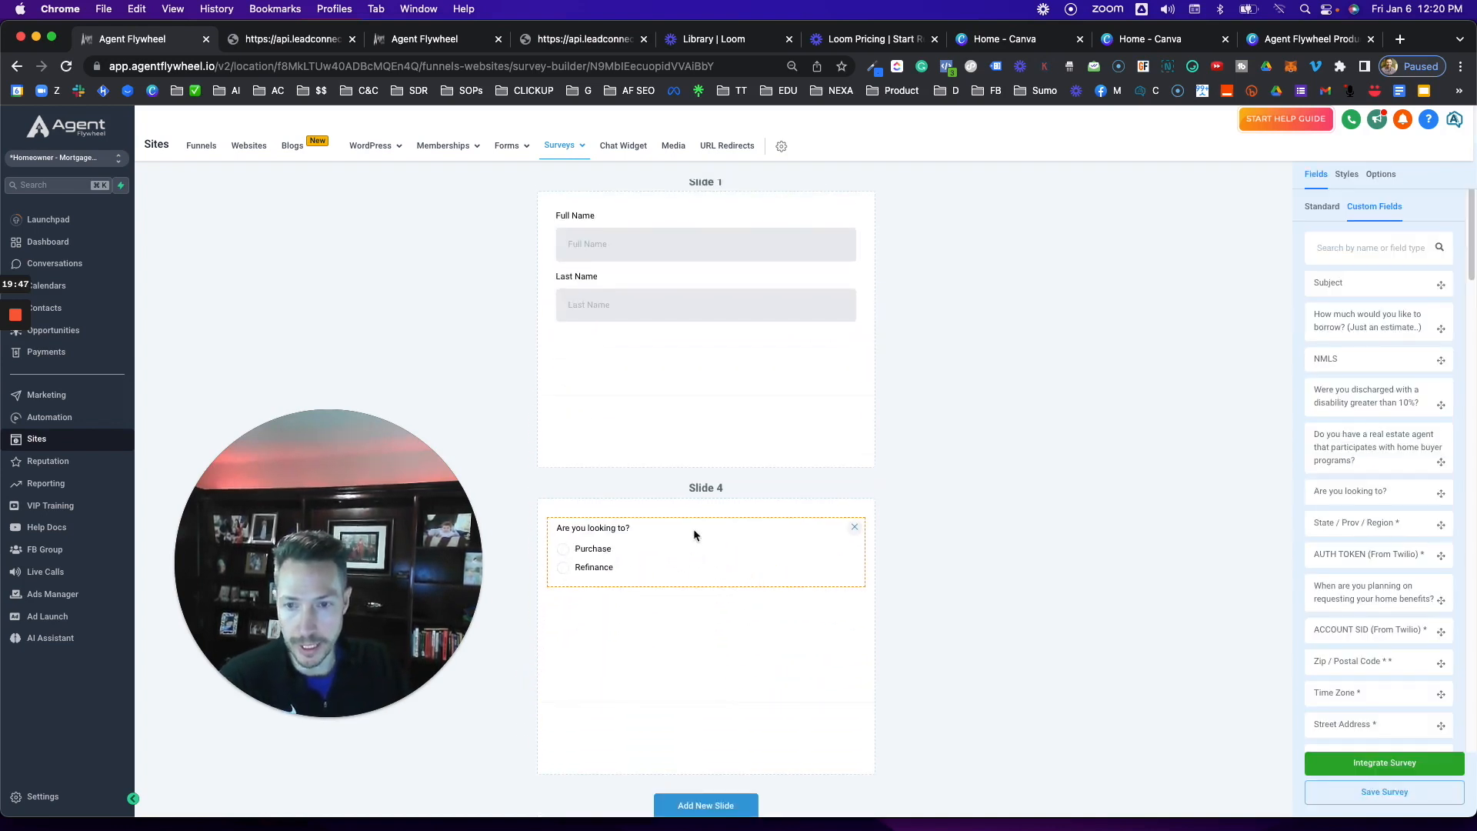
Add Slide 5 after Slide 4 and place the standard City field on it.
{"action": "scroll", "coordinate": [909, 652], "scroll_direction": "down", "scroll_amount": 1}
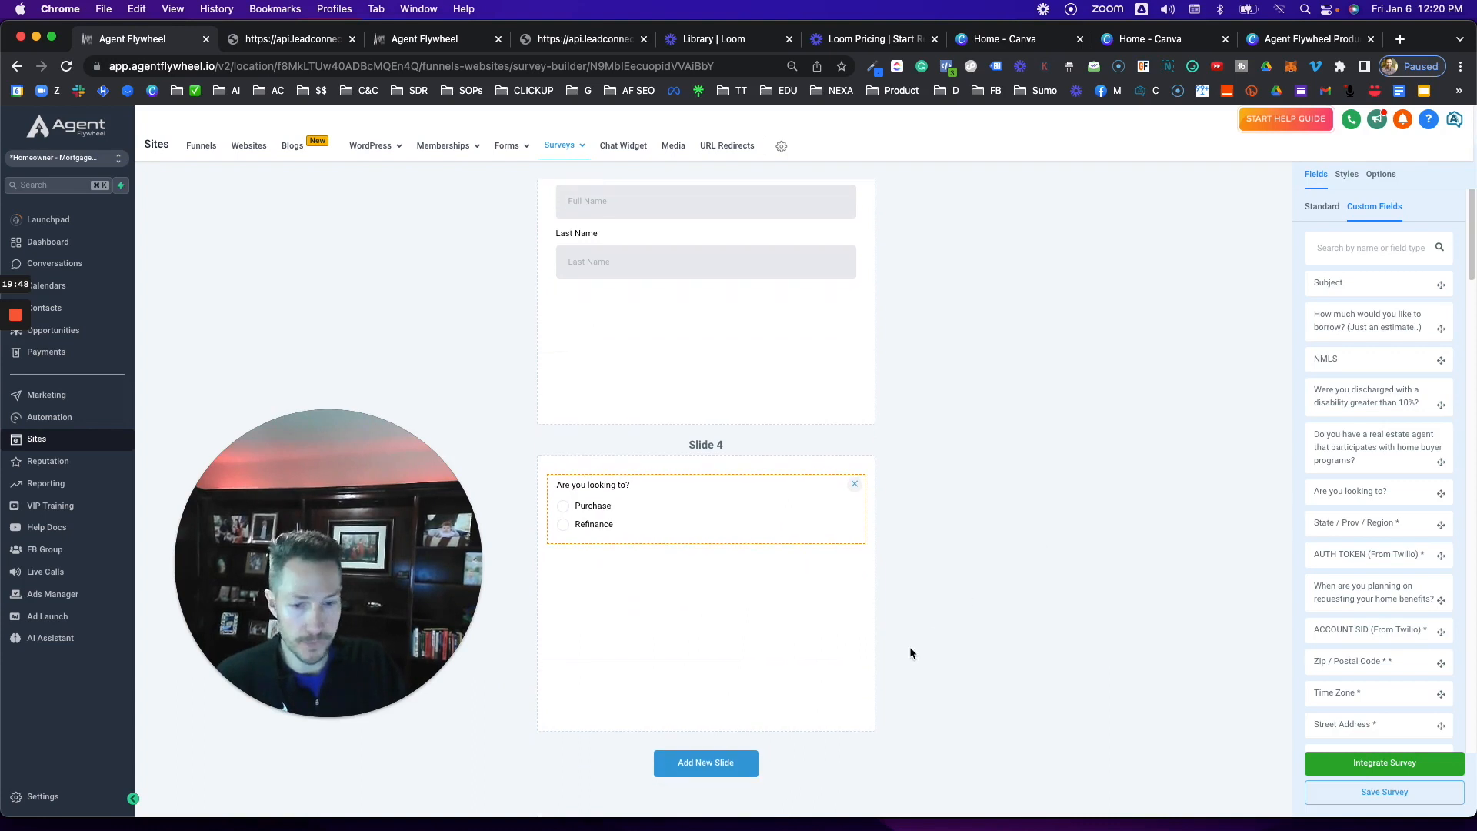
{"action": "left_click", "coordinate": [708, 761]}
{"action": "scroll", "coordinate": [1192, 585], "scroll_direction": "up", "scroll_amount": 5}
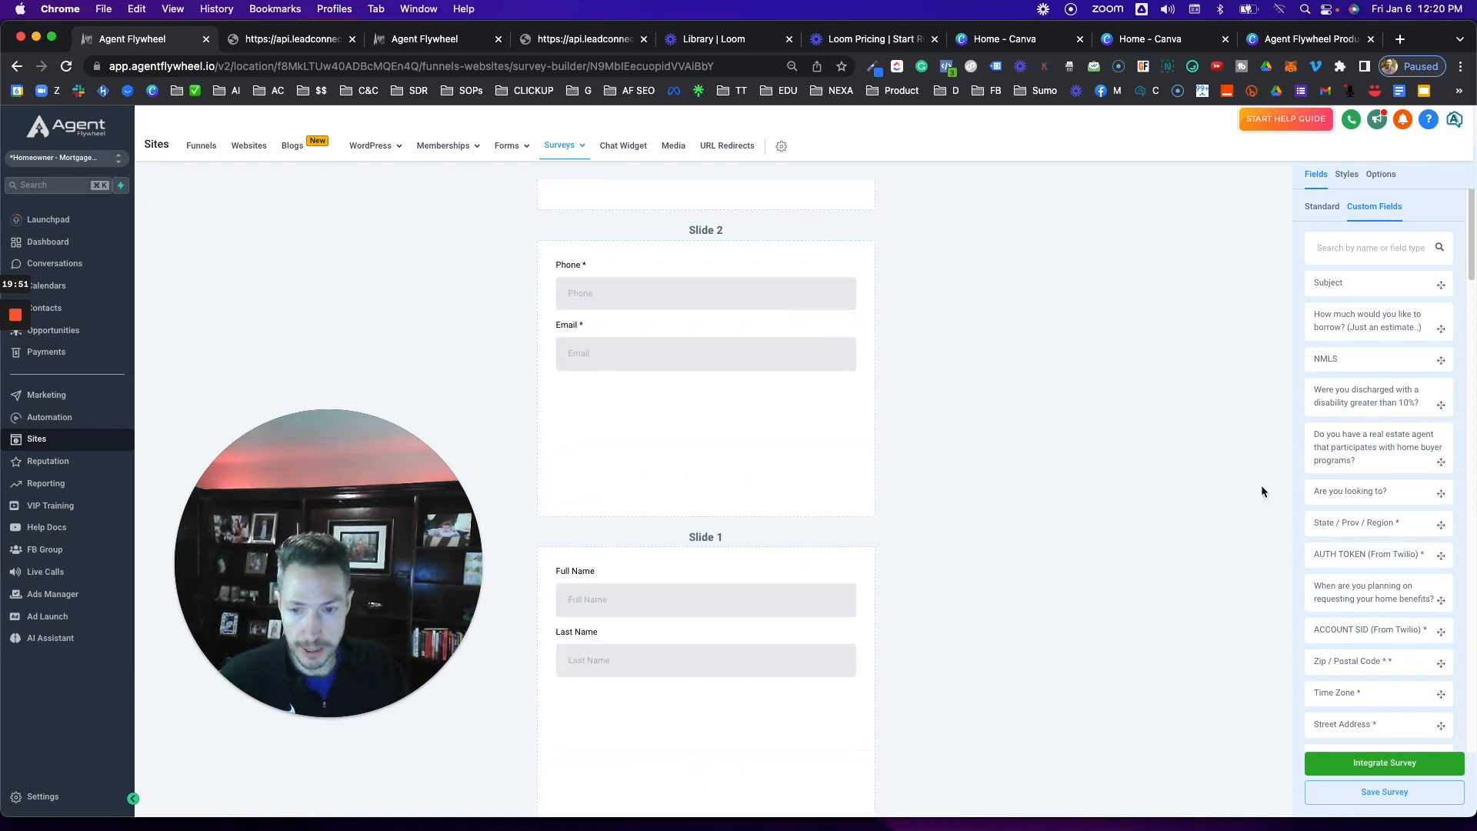
{"action": "left_click", "coordinate": [1322, 206]}
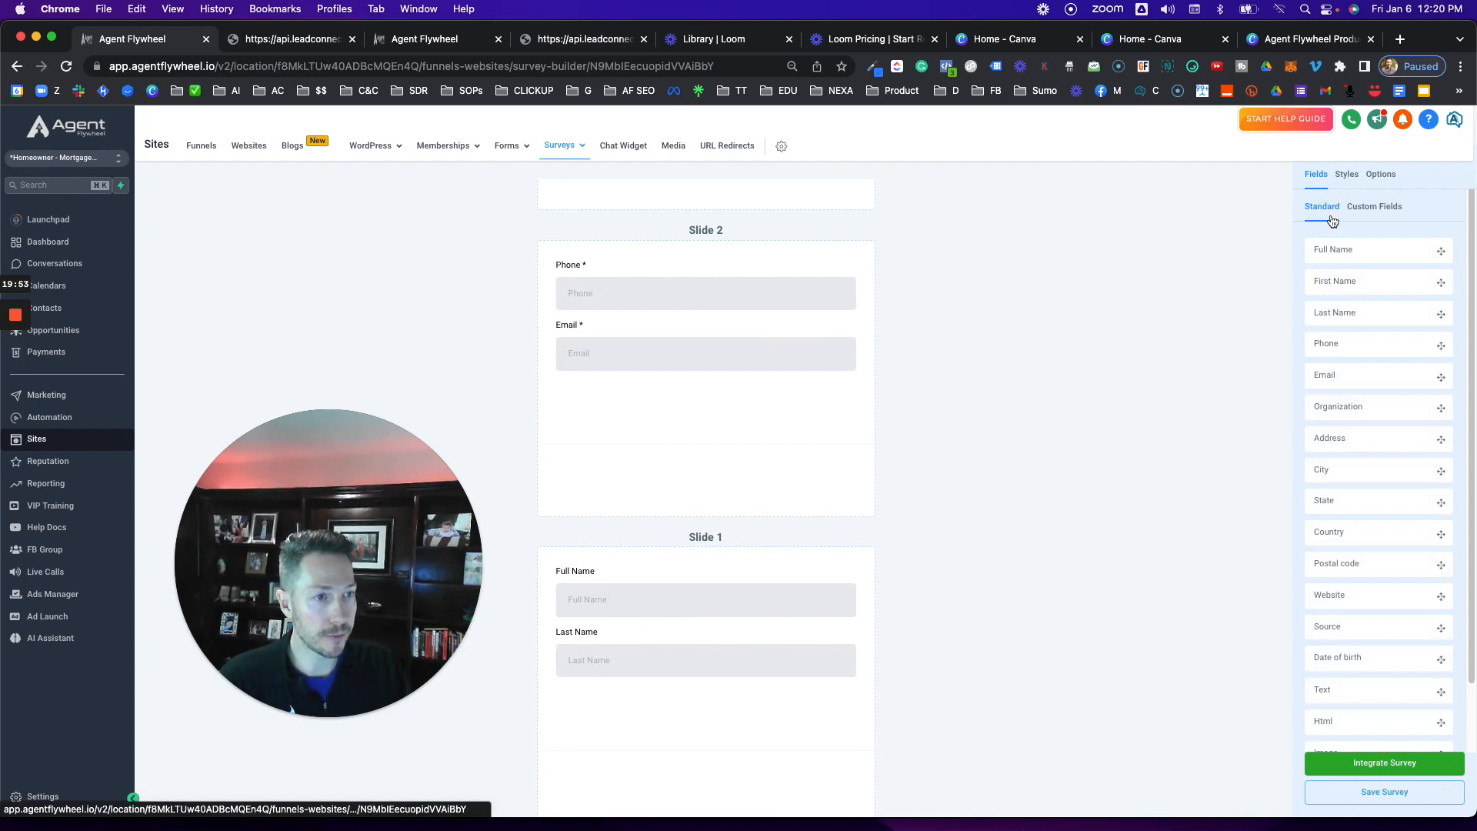
{"action": "scroll", "coordinate": [1350, 250], "scroll_direction": "down", "scroll_amount": 2}
{"action": "left_click_drag", "start_coordinate": [1342, 394], "coordinate": [1372, 283]}
{"action": "scroll", "coordinate": [769, 717], "scroll_direction": "down", "scroll_amount": 11}
{"action": "scroll", "coordinate": [708, 639], "scroll_direction": "down", "scroll_amount": 3}
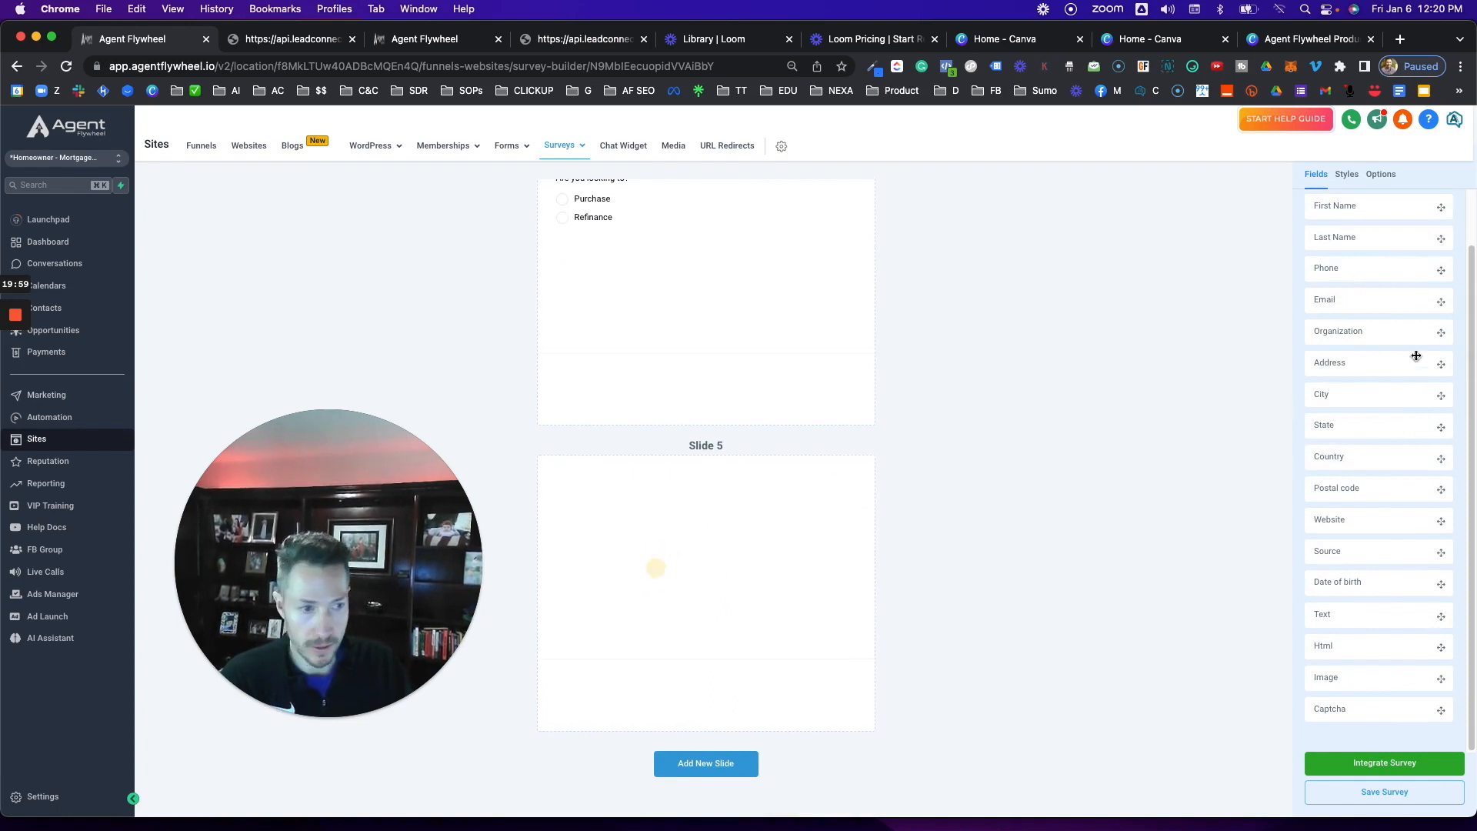
{"action": "left_click_drag", "start_coordinate": [1362, 394], "coordinate": [763, 536]}
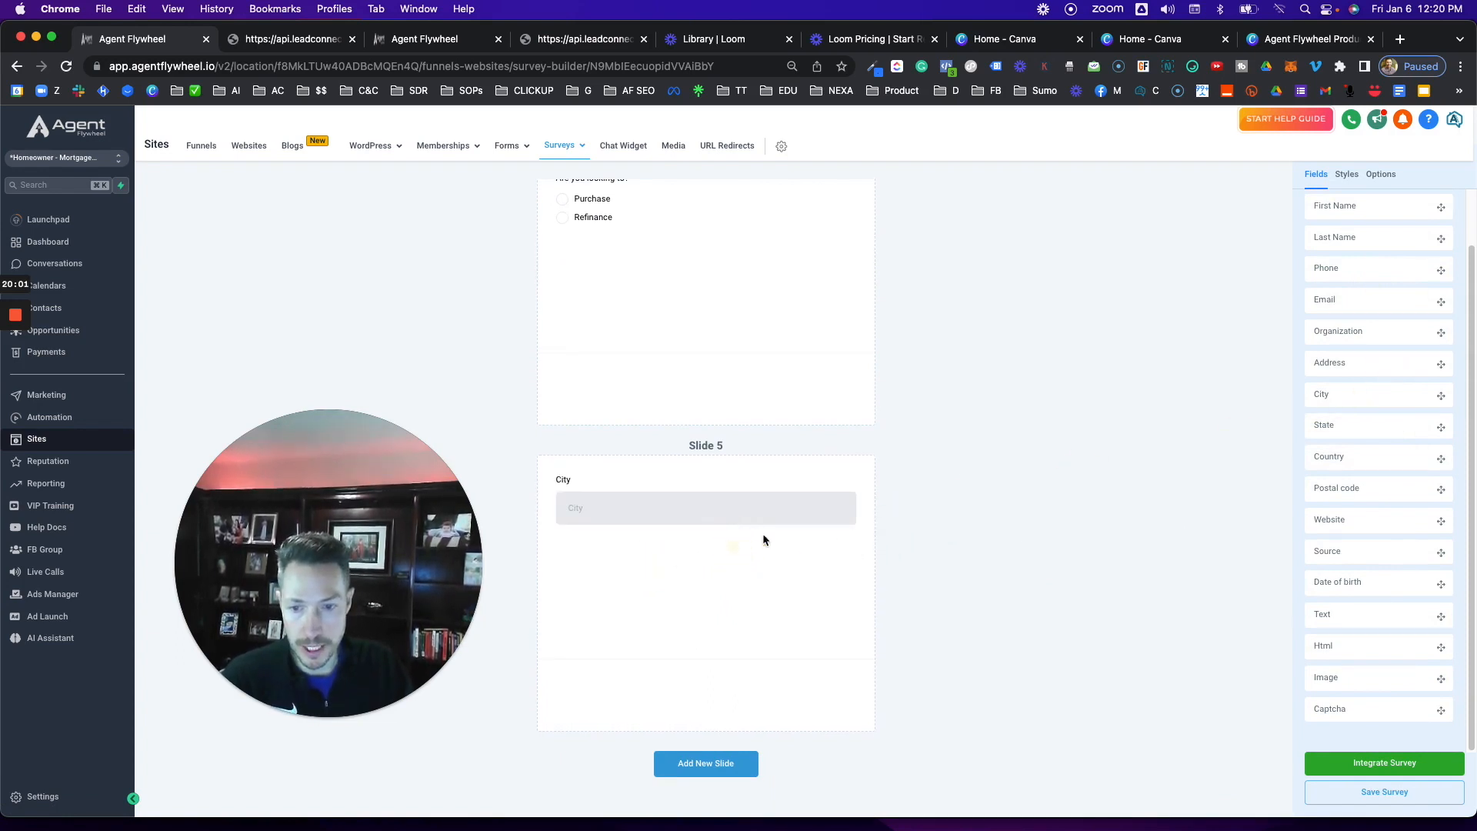
Add Slide 6 at the end and place the standard State field on it.
{"action": "left_click", "coordinate": [734, 767]}
{"action": "left_click_drag", "start_coordinate": [1349, 425], "coordinate": [685, 792]}
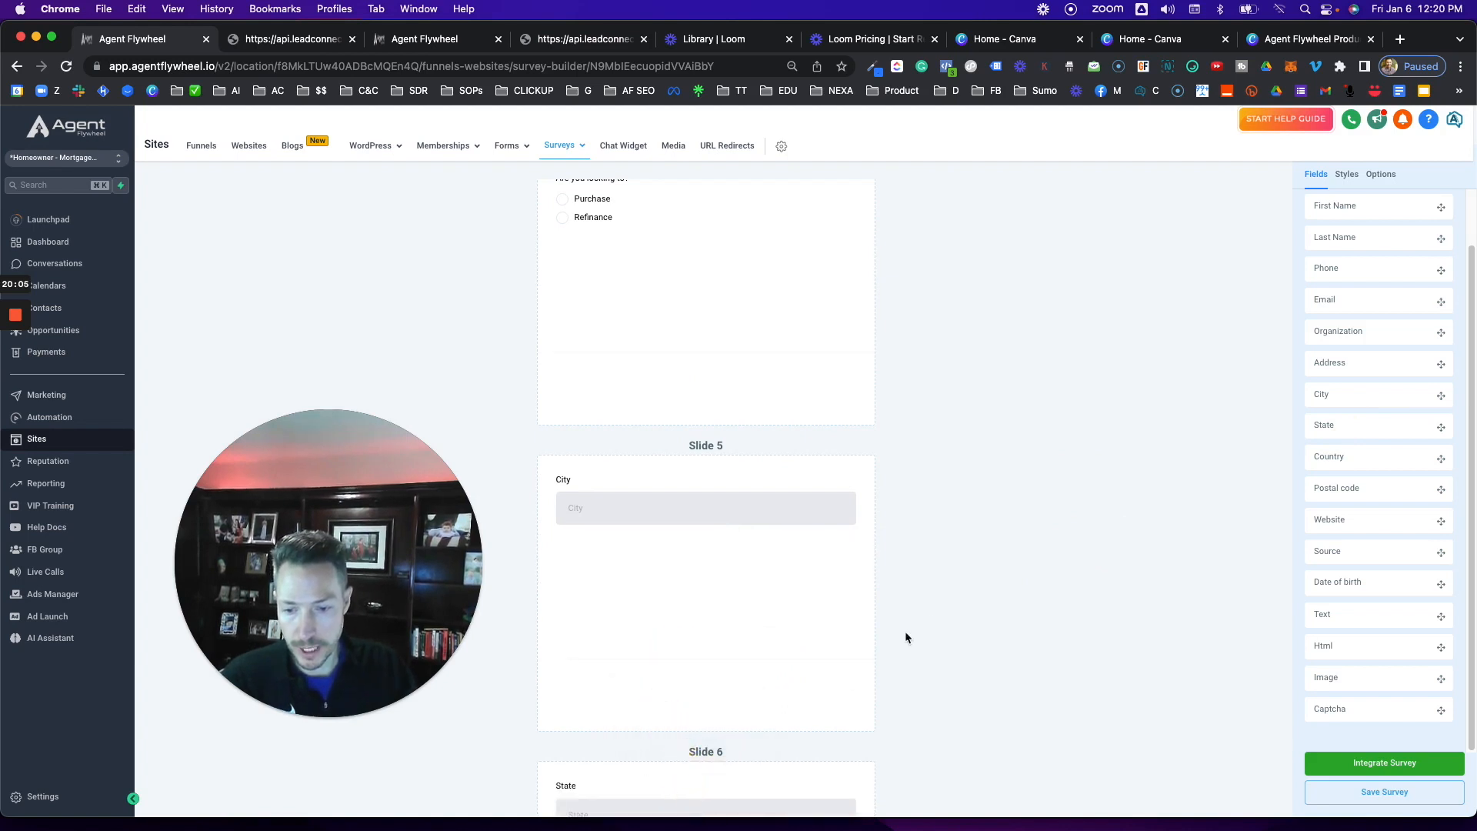
{"action": "scroll", "coordinate": [704, 703], "scroll_direction": "down", "scroll_amount": 4}
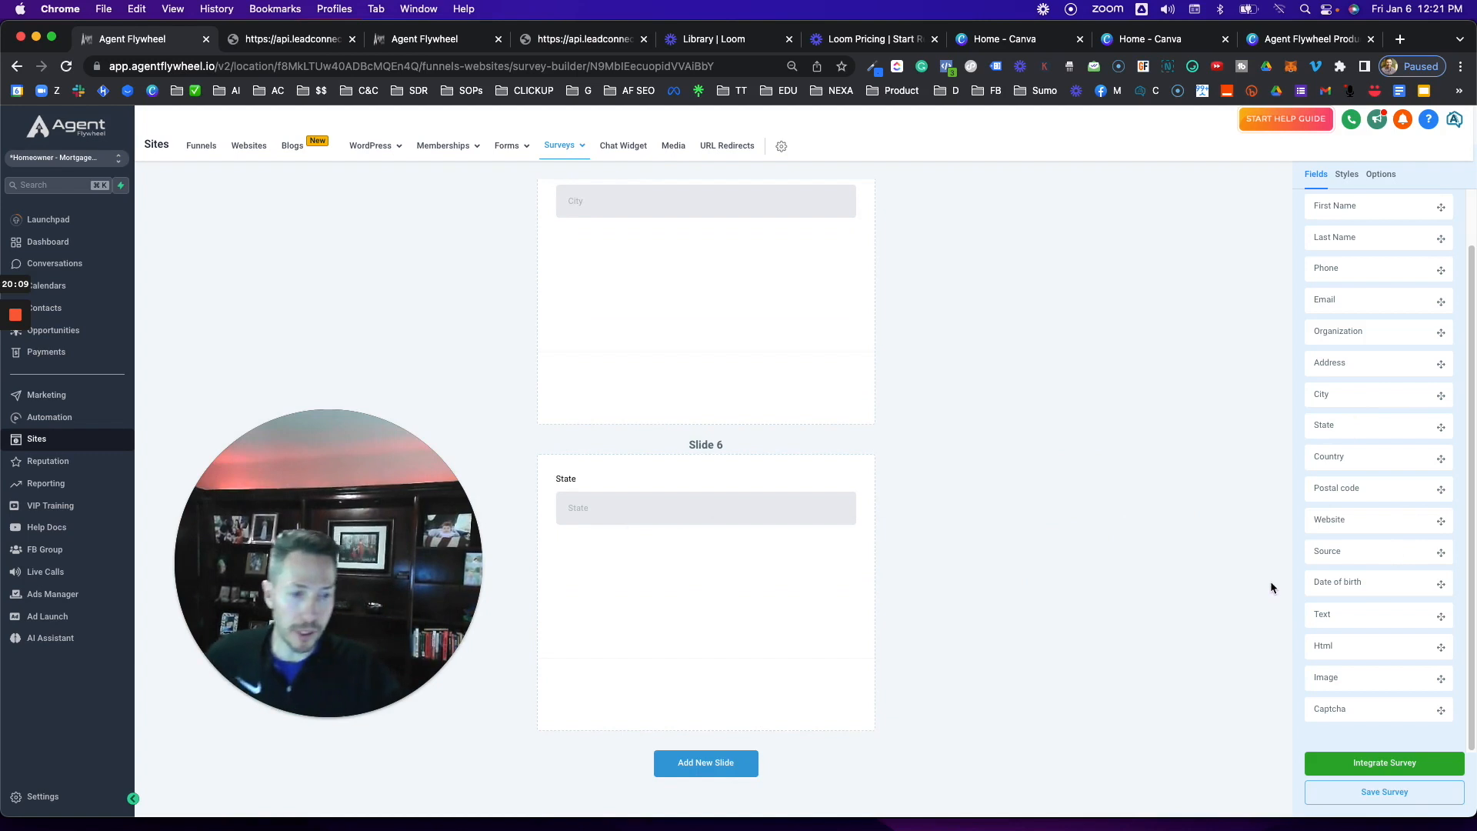
Make the "Are you looking to?" question on Slide 4 a required field.
{"action": "scroll", "coordinate": [807, 458], "scroll_direction": "up", "scroll_amount": 8}
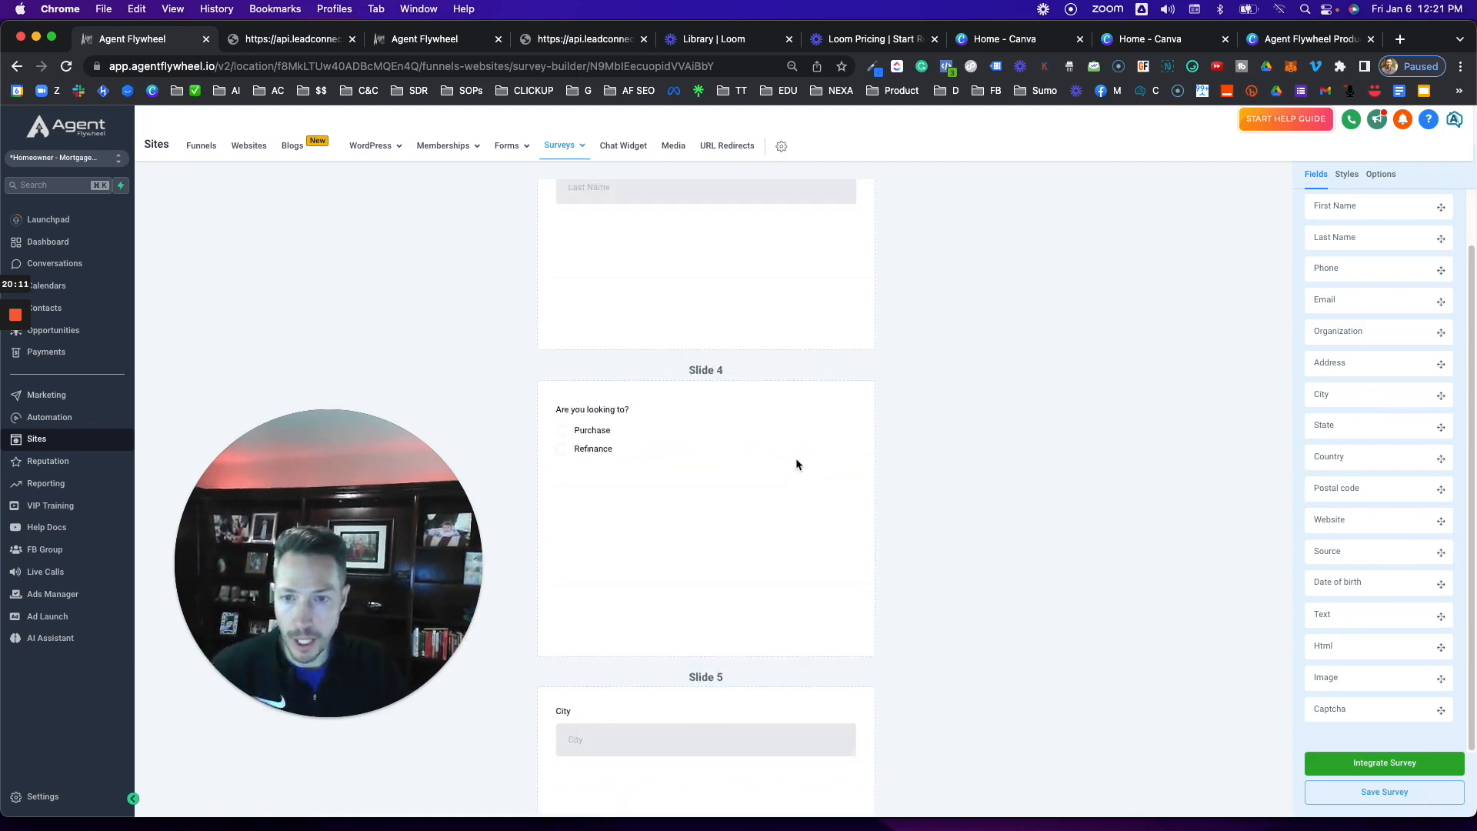
{"action": "scroll", "coordinate": [809, 462], "scroll_direction": "up", "scroll_amount": 8}
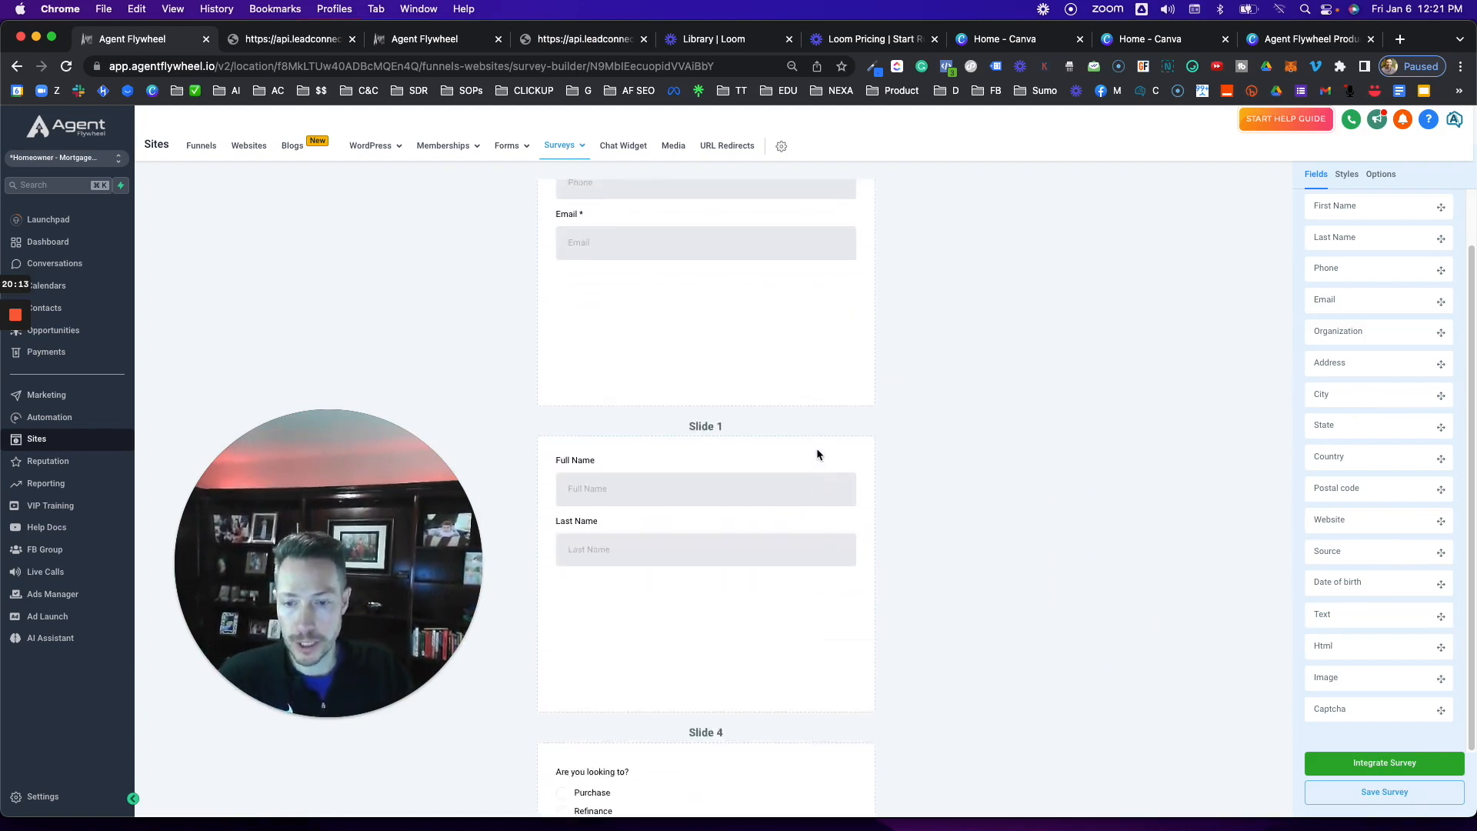
{"action": "scroll", "coordinate": [842, 440], "scroll_direction": "down", "scroll_amount": 3}
{"action": "scroll", "coordinate": [846, 445], "scroll_direction": "down", "scroll_amount": 2}
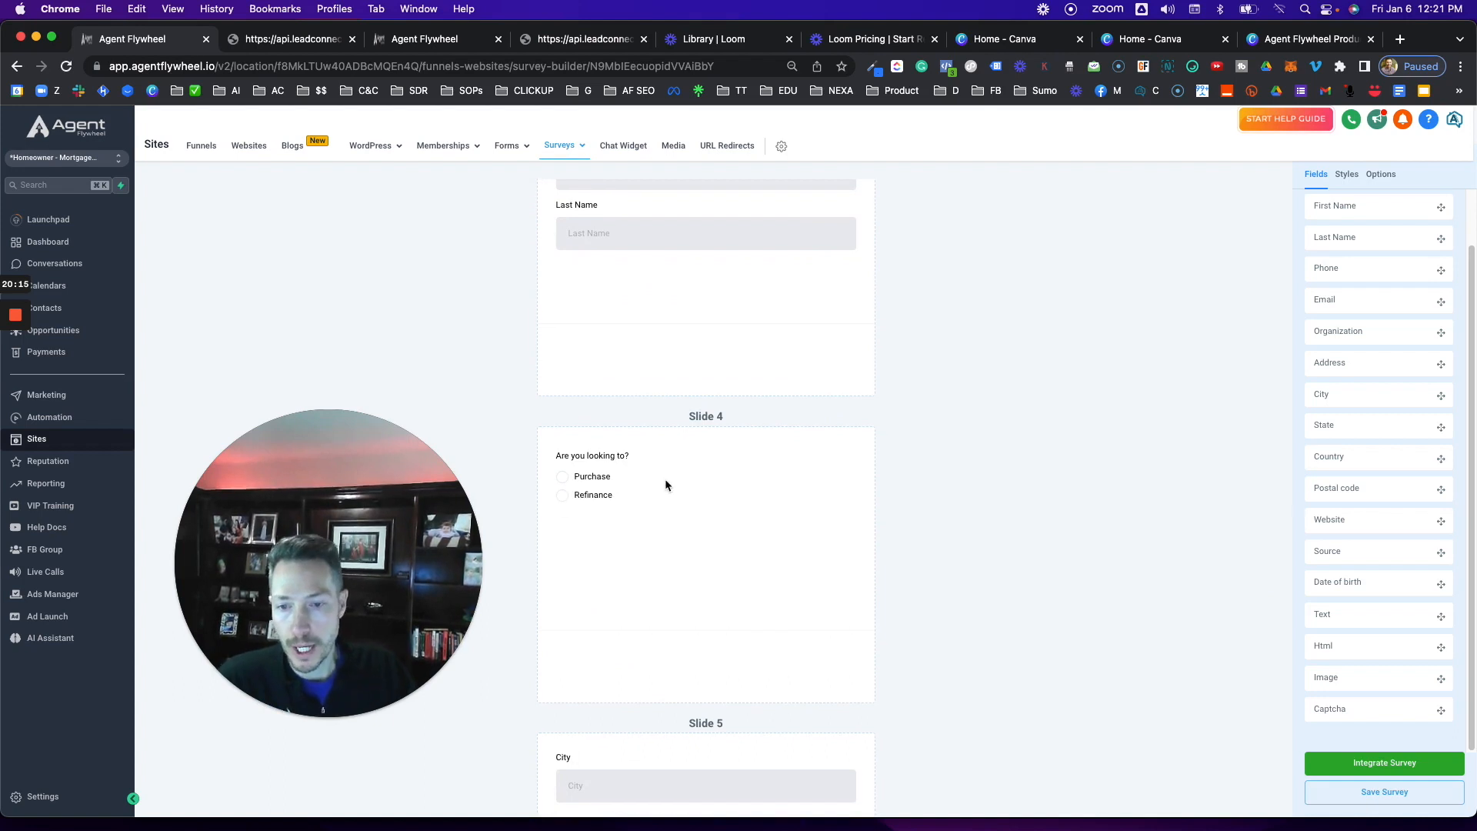
{"action": "left_click", "coordinate": [596, 485]}
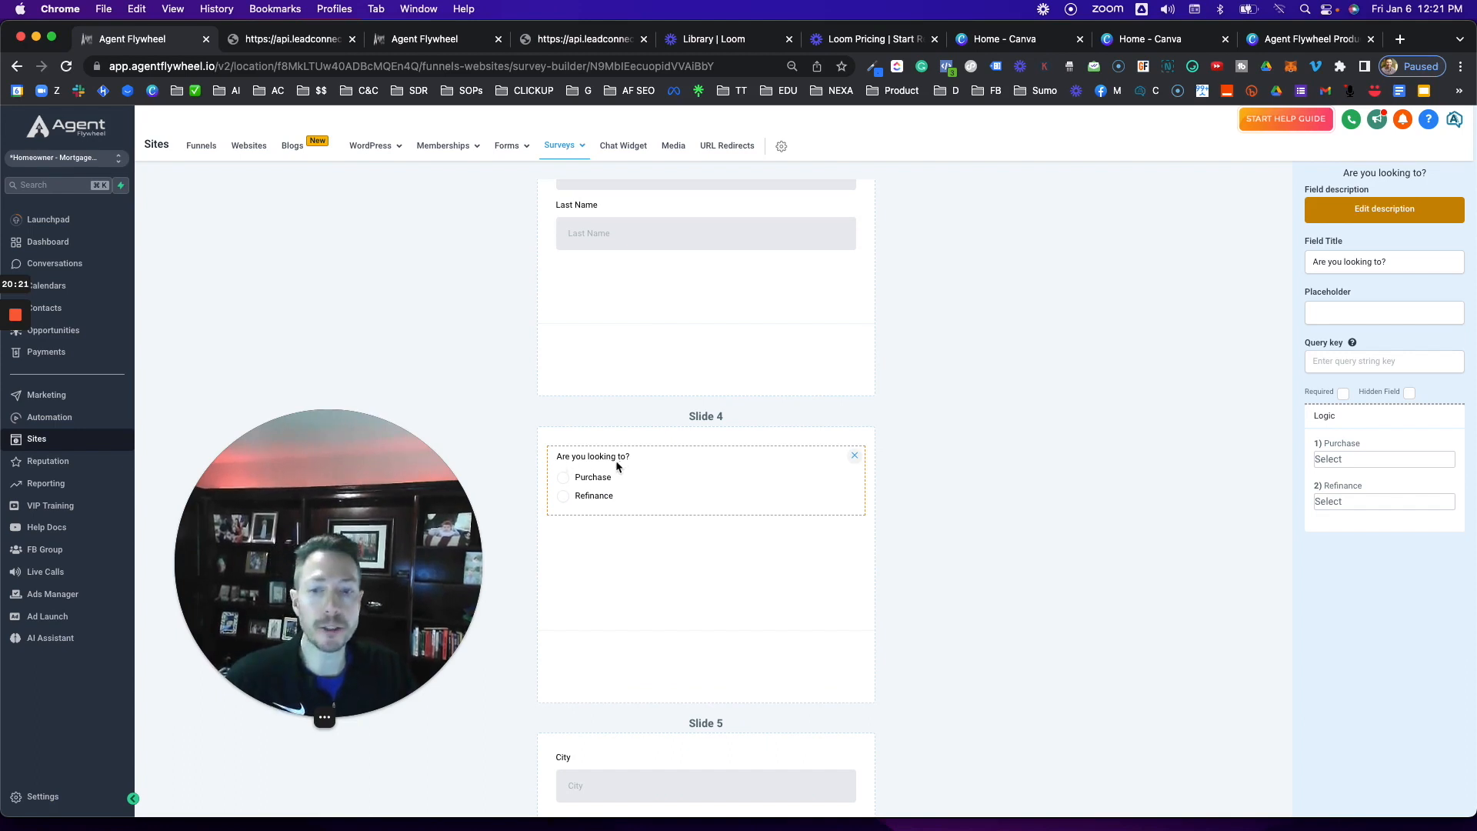
{"action": "left_click", "coordinate": [1341, 393]}
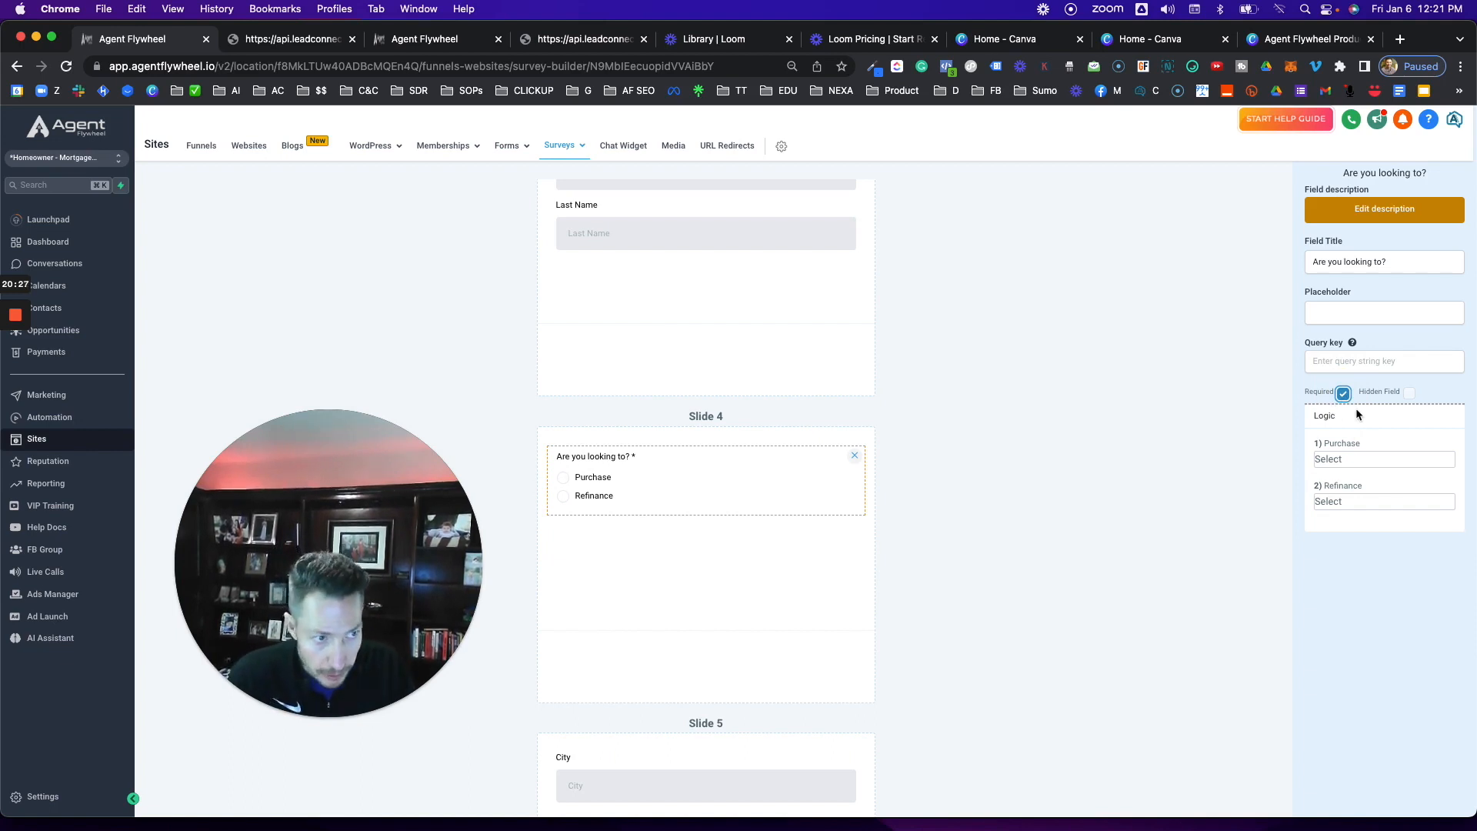
Set the Refinance answer's logic to go to P6 - Slide 6 and check the State field on that slide.
{"action": "left_click", "coordinate": [1339, 501]}
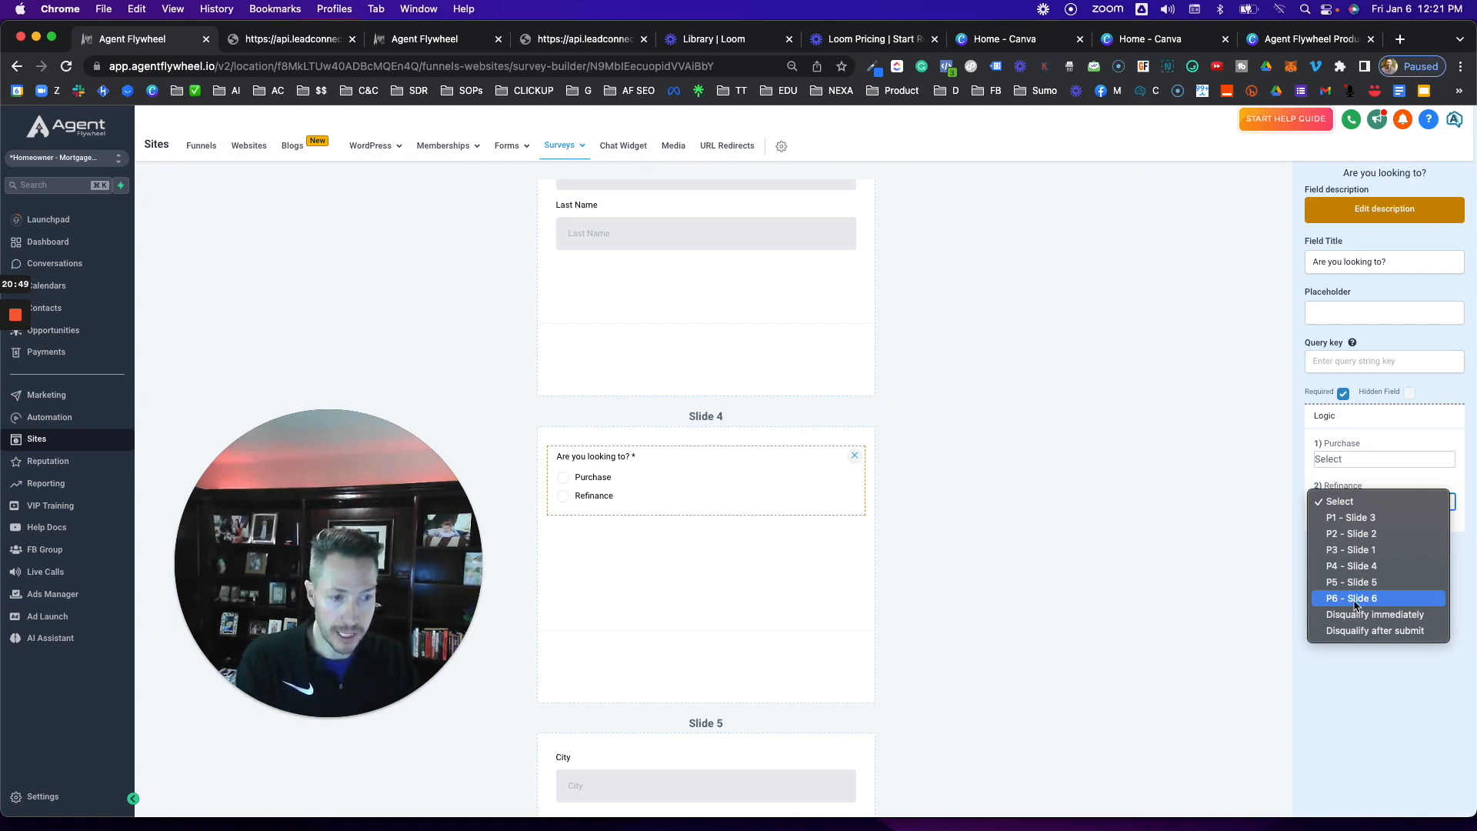
{"action": "left_click", "coordinate": [1350, 599]}
{"action": "scroll", "coordinate": [969, 584], "scroll_direction": "down", "scroll_amount": 5}
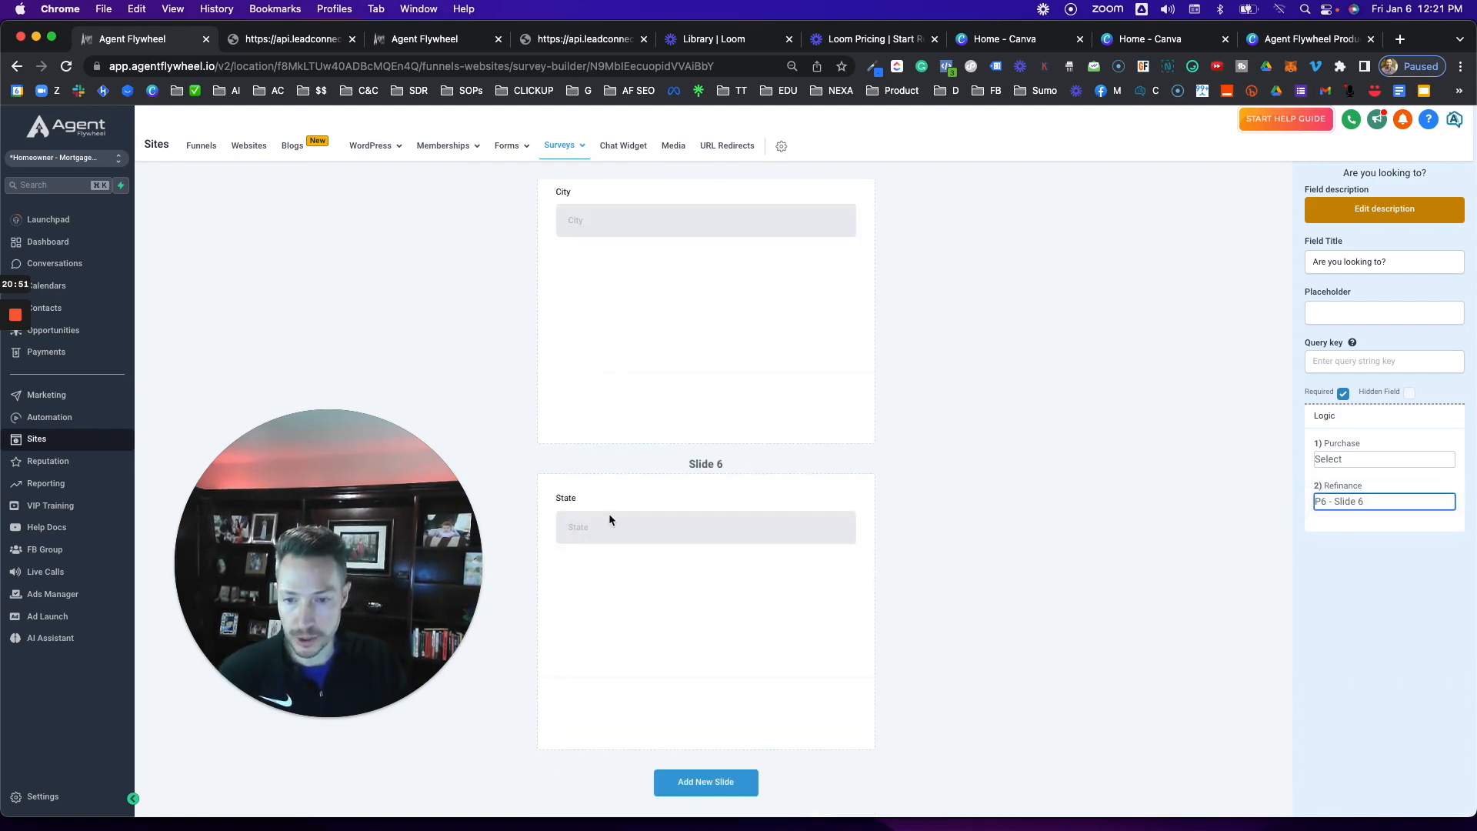
{"action": "left_click", "coordinate": [671, 521]}
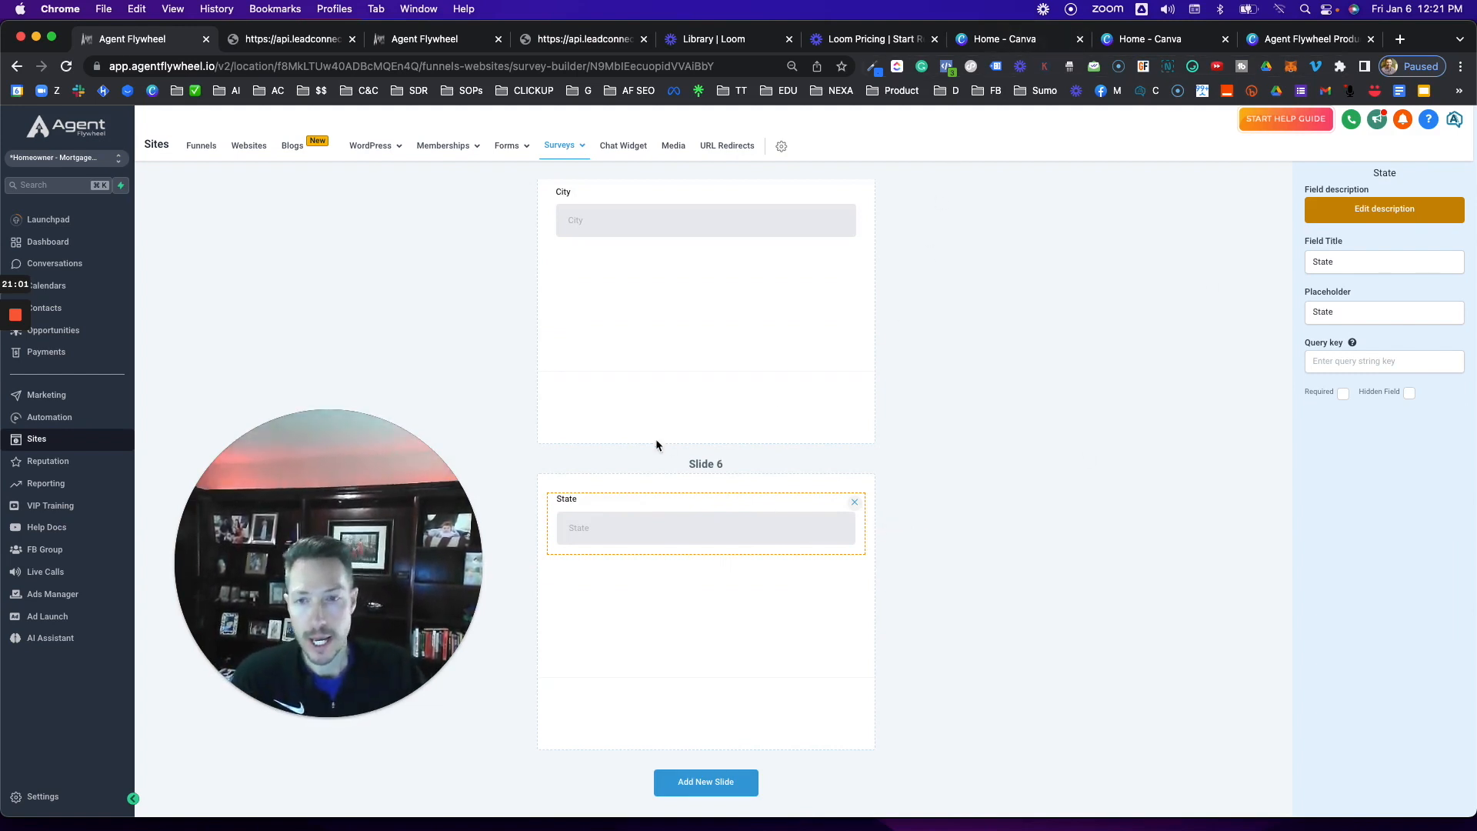
Set the logic for the Refinance answer of "Are you looking to?" to Disqualify after submit and leave the question's settings.
{"action": "scroll", "coordinate": [662, 415], "scroll_direction": "up", "scroll_amount": 10}
{"action": "scroll", "coordinate": [662, 408], "scroll_direction": "down", "scroll_amount": 8}
{"action": "scroll", "coordinate": [646, 392], "scroll_direction": "up", "scroll_amount": 2}
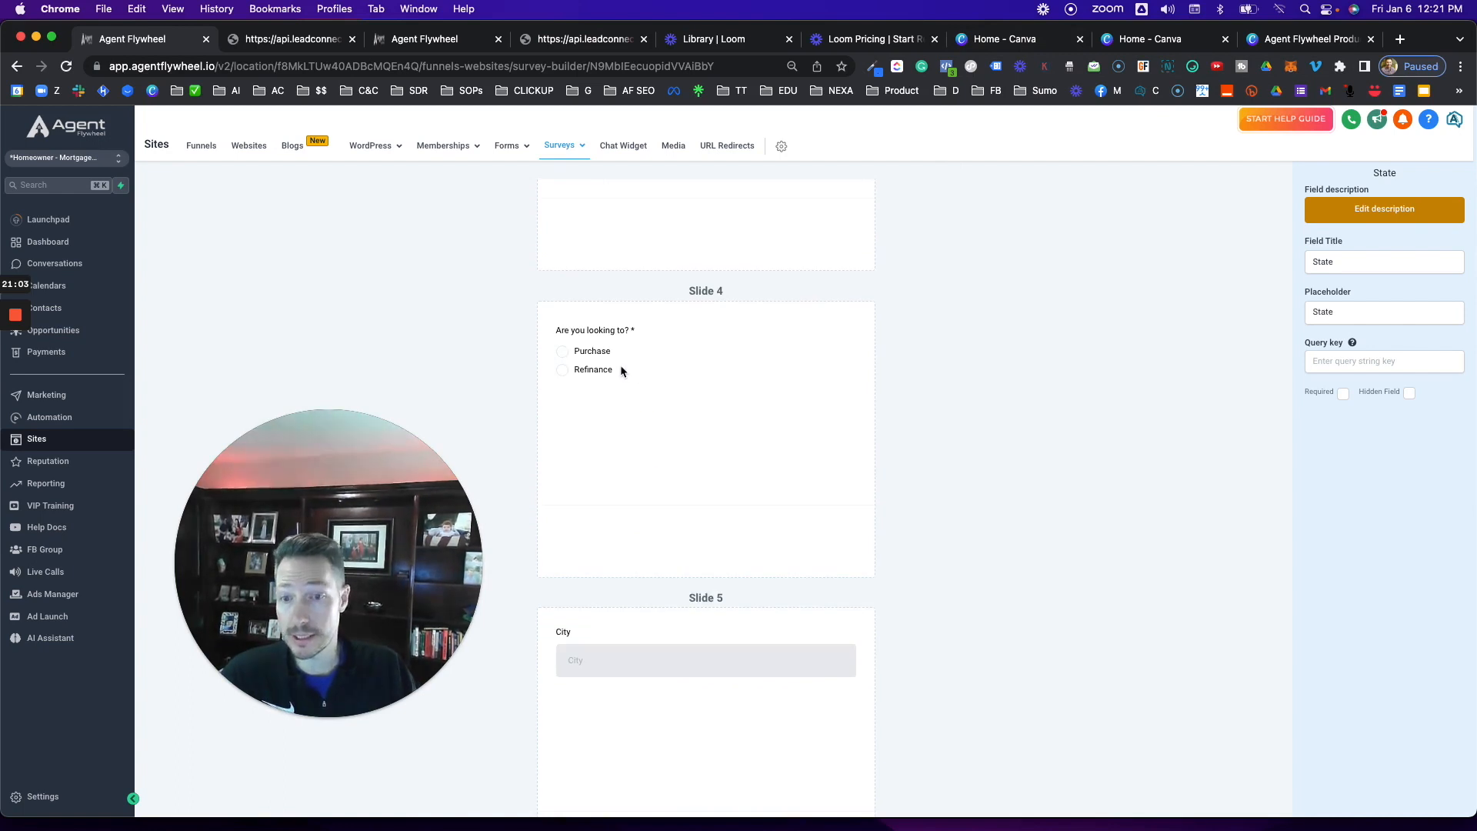
{"action": "left_click", "coordinate": [614, 363]}
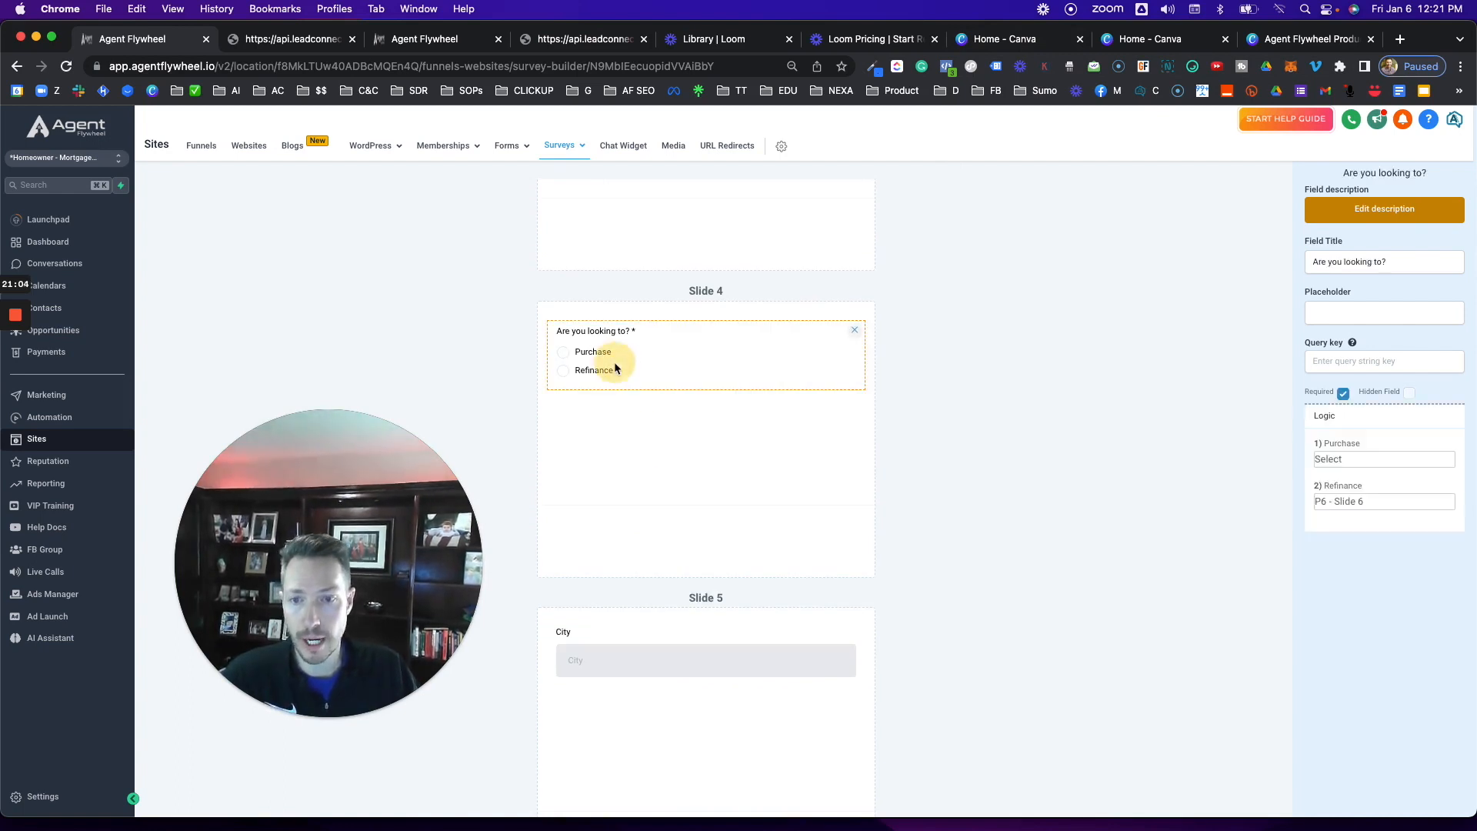
{"action": "left_click", "coordinate": [1372, 506]}
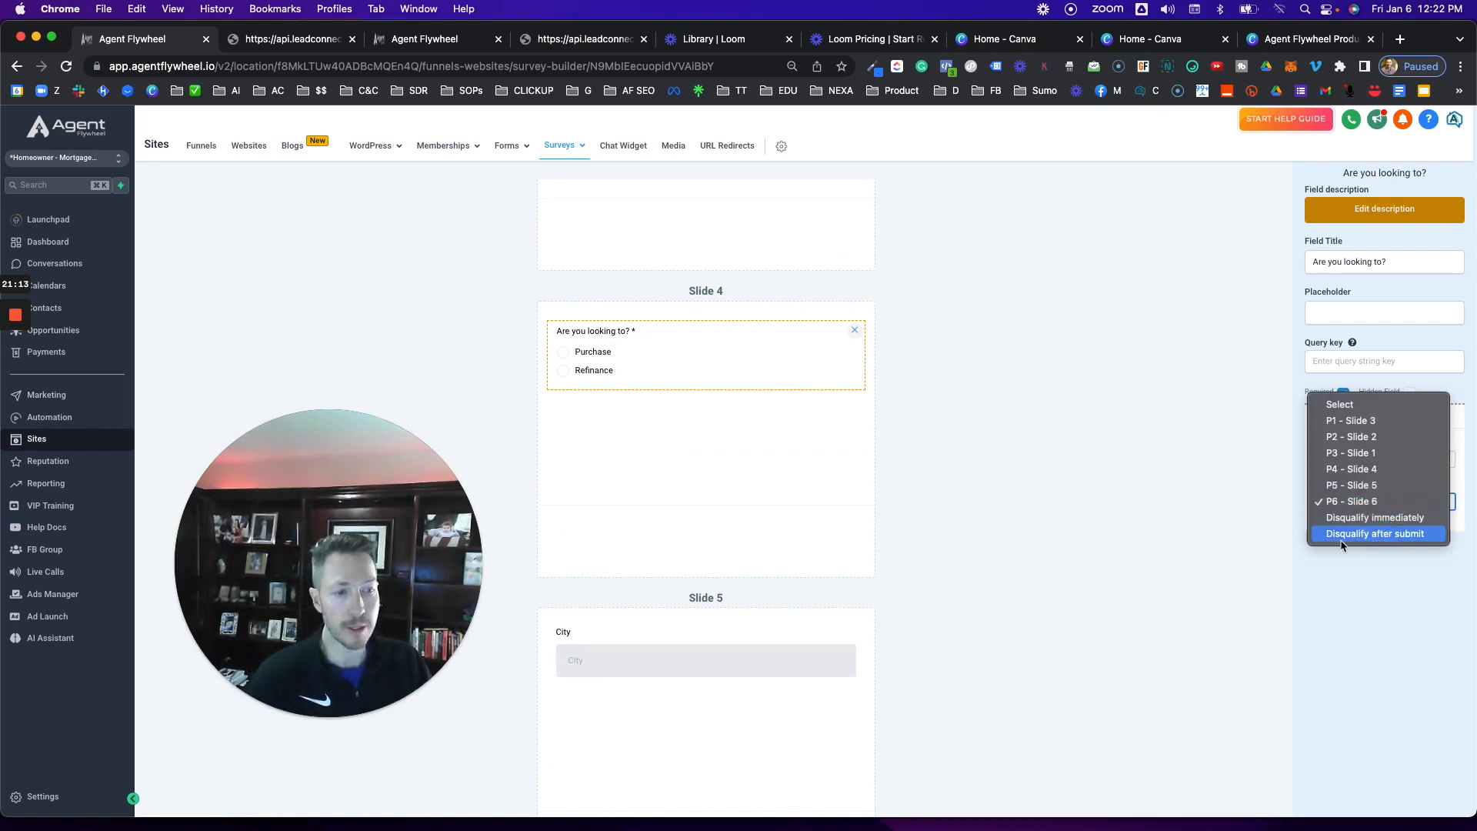
{"action": "left_click", "coordinate": [1353, 536]}
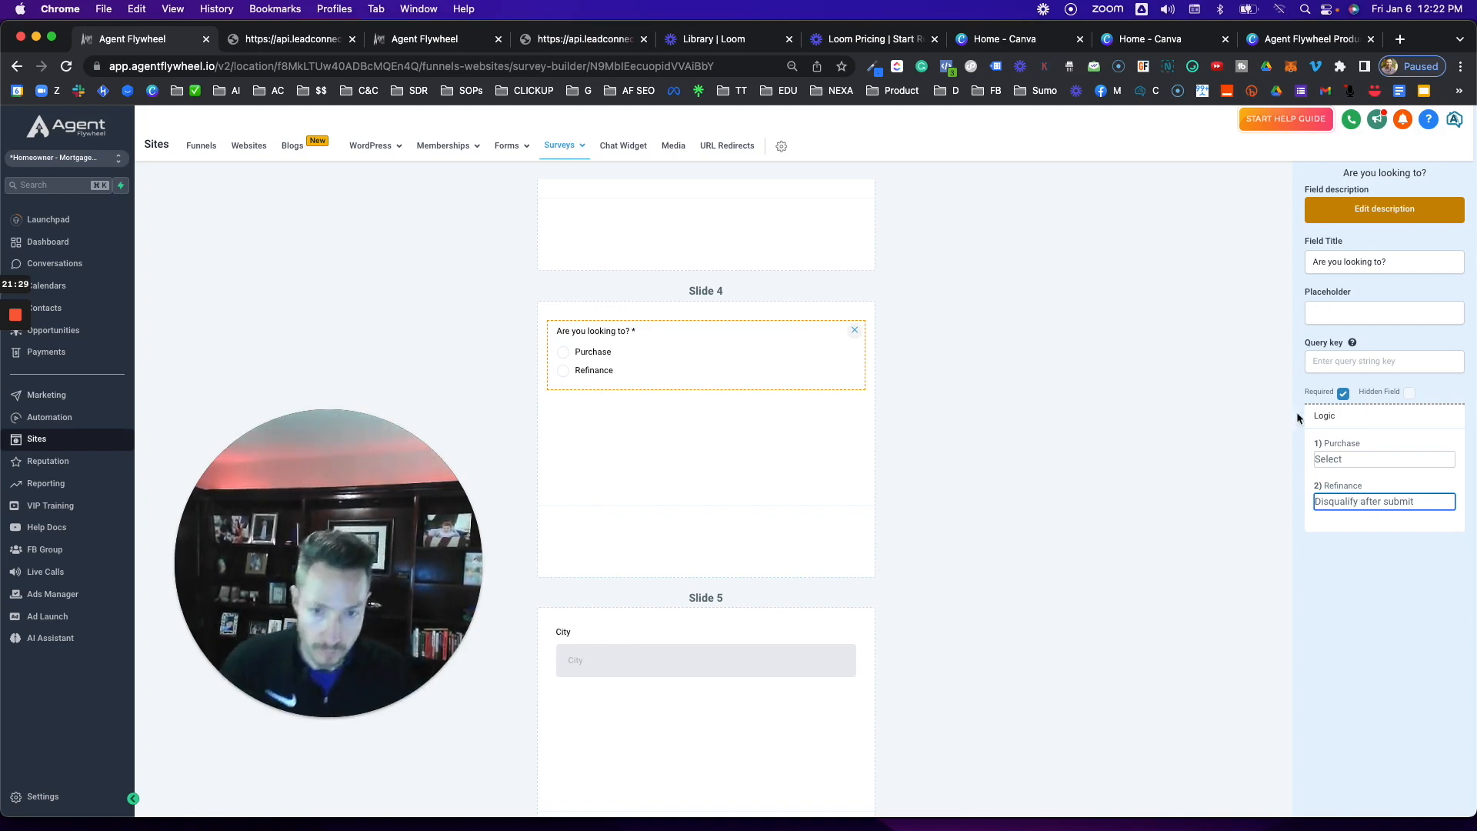
{"action": "left_click", "coordinate": [1146, 429]}
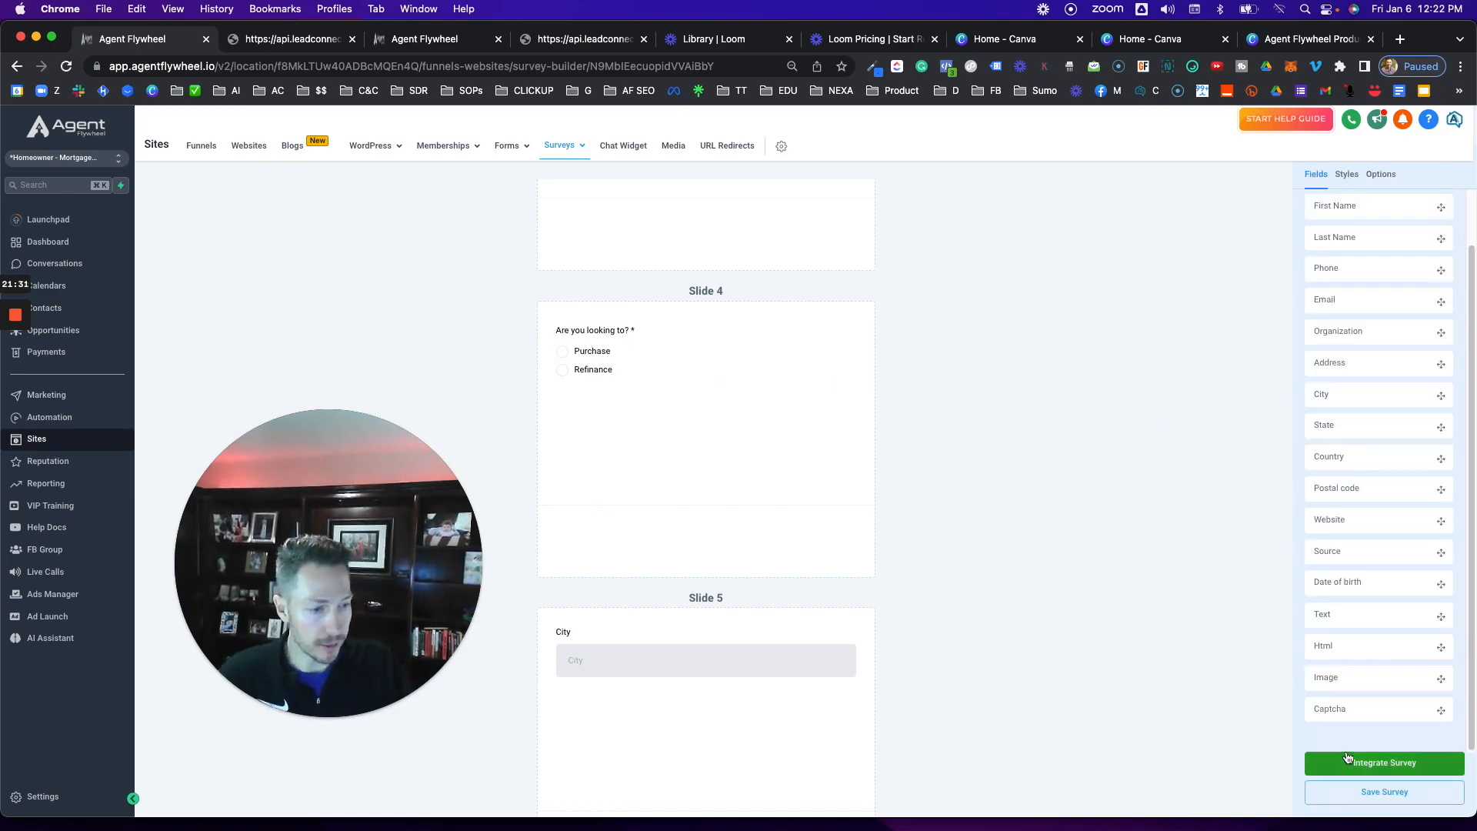
Save the DEMO survey and open its shareable integration link in a new browser tab.
{"action": "left_click", "coordinate": [1391, 771]}
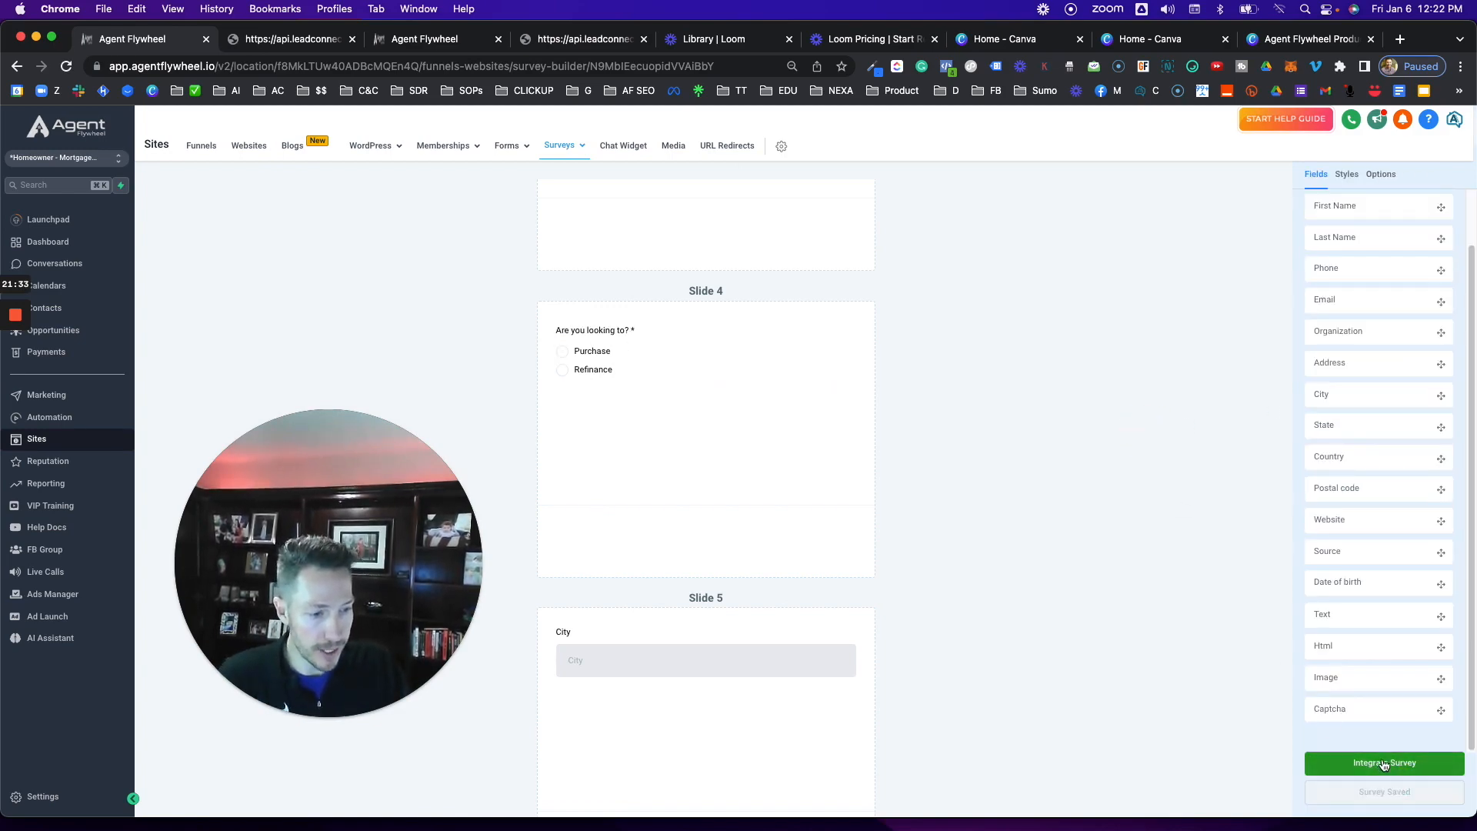
{"action": "left_click", "coordinate": [1385, 763]}
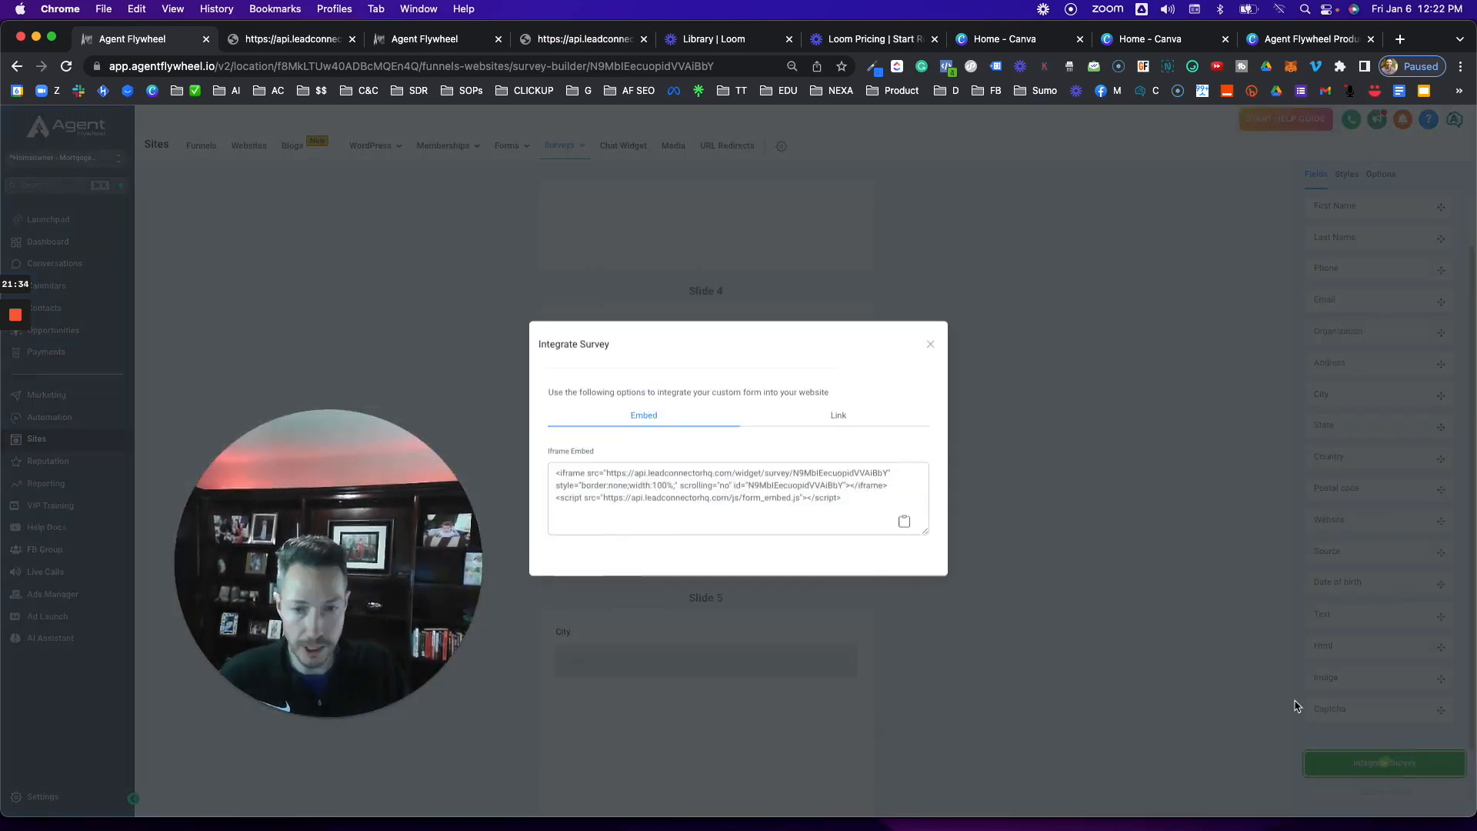
{"action": "left_click", "coordinate": [837, 429]}
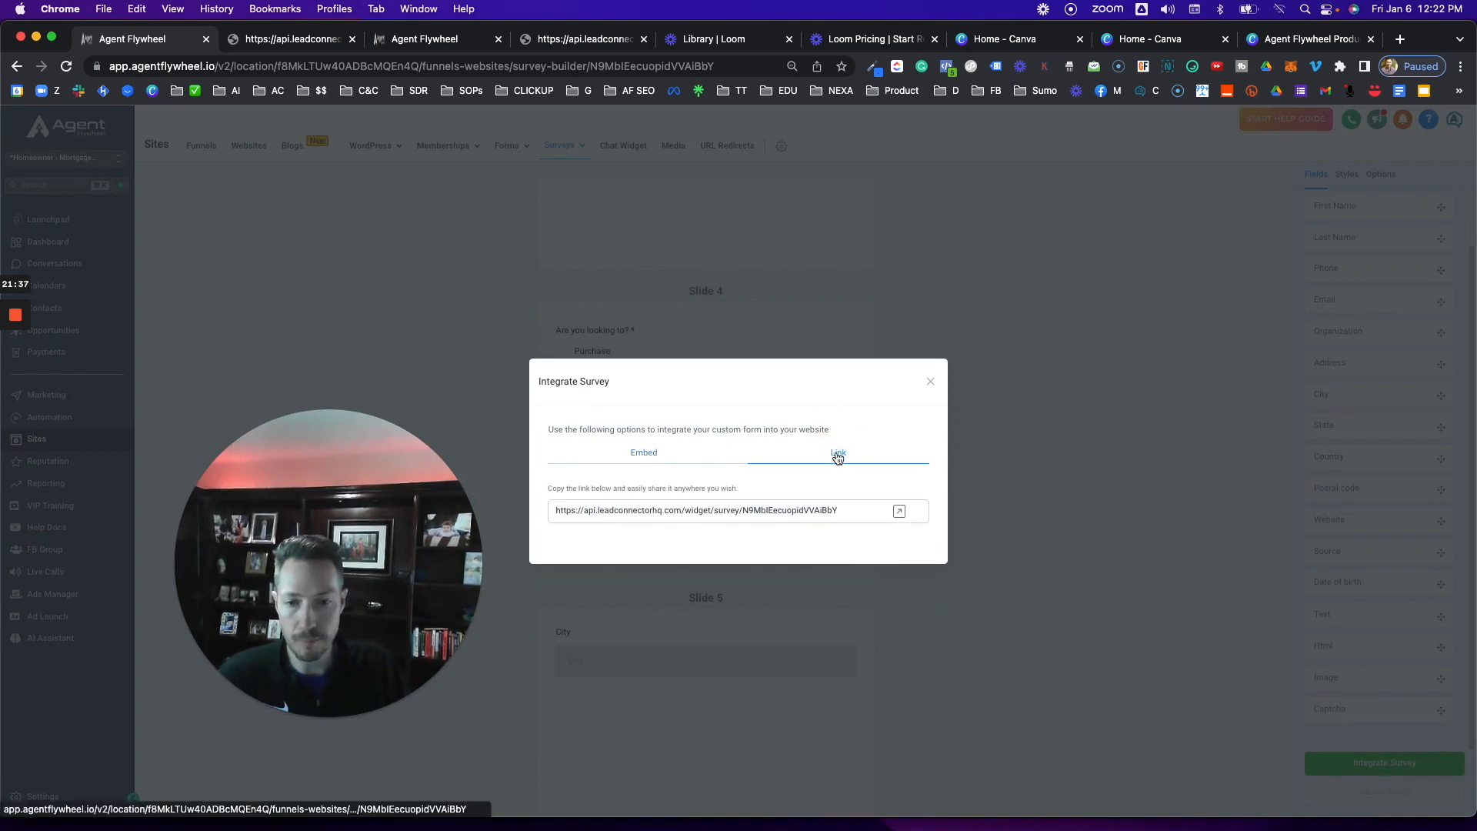
{"action": "left_click", "coordinate": [900, 512]}
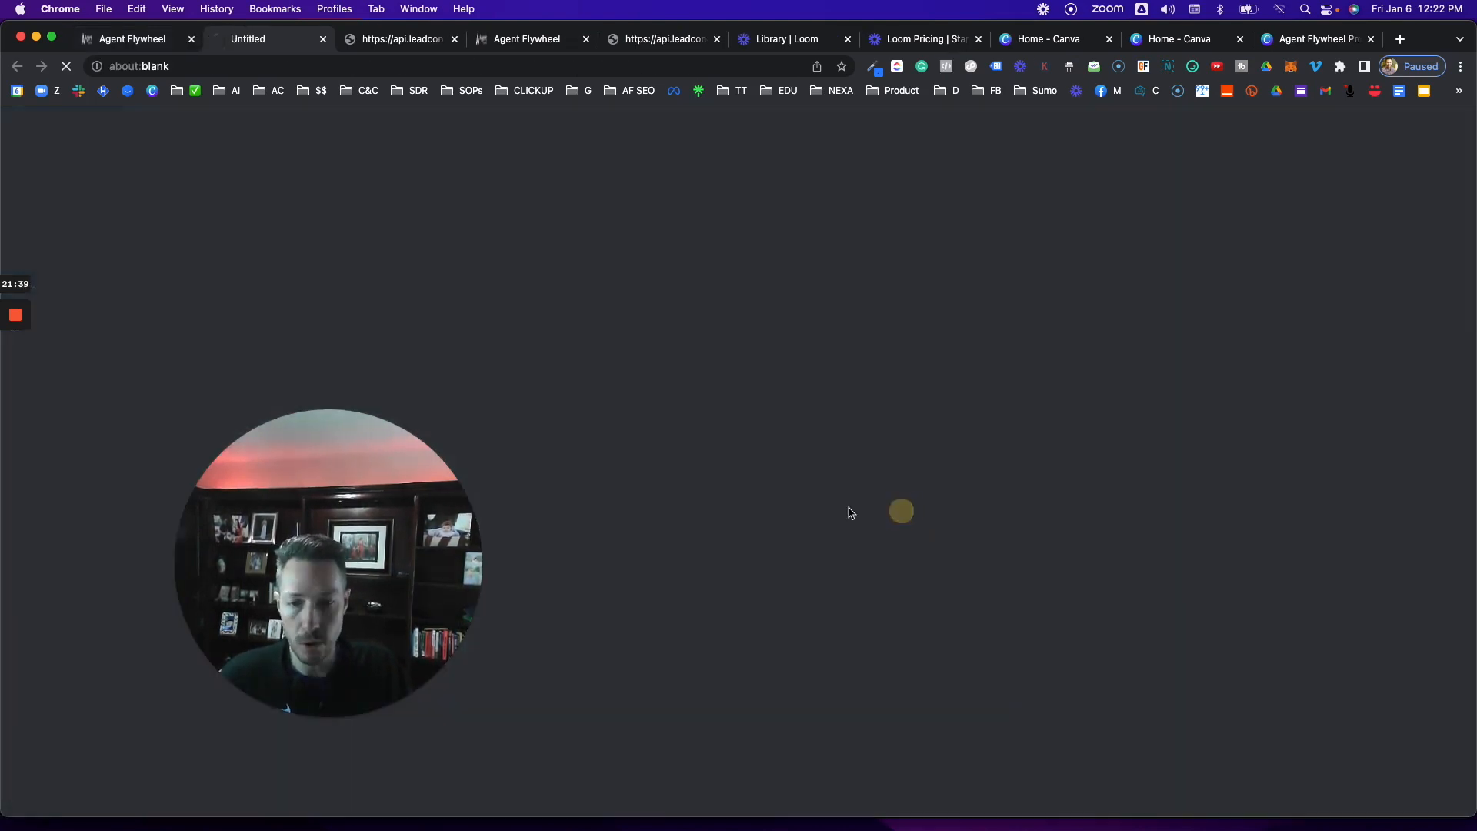
Test the live survey by answering $100,000 - $200,000, then return to the builder and close the Integrate Survey dialog.
{"action": "left_click_drag", "start_coordinate": [400, 444], "coordinate": [1405, 157]}
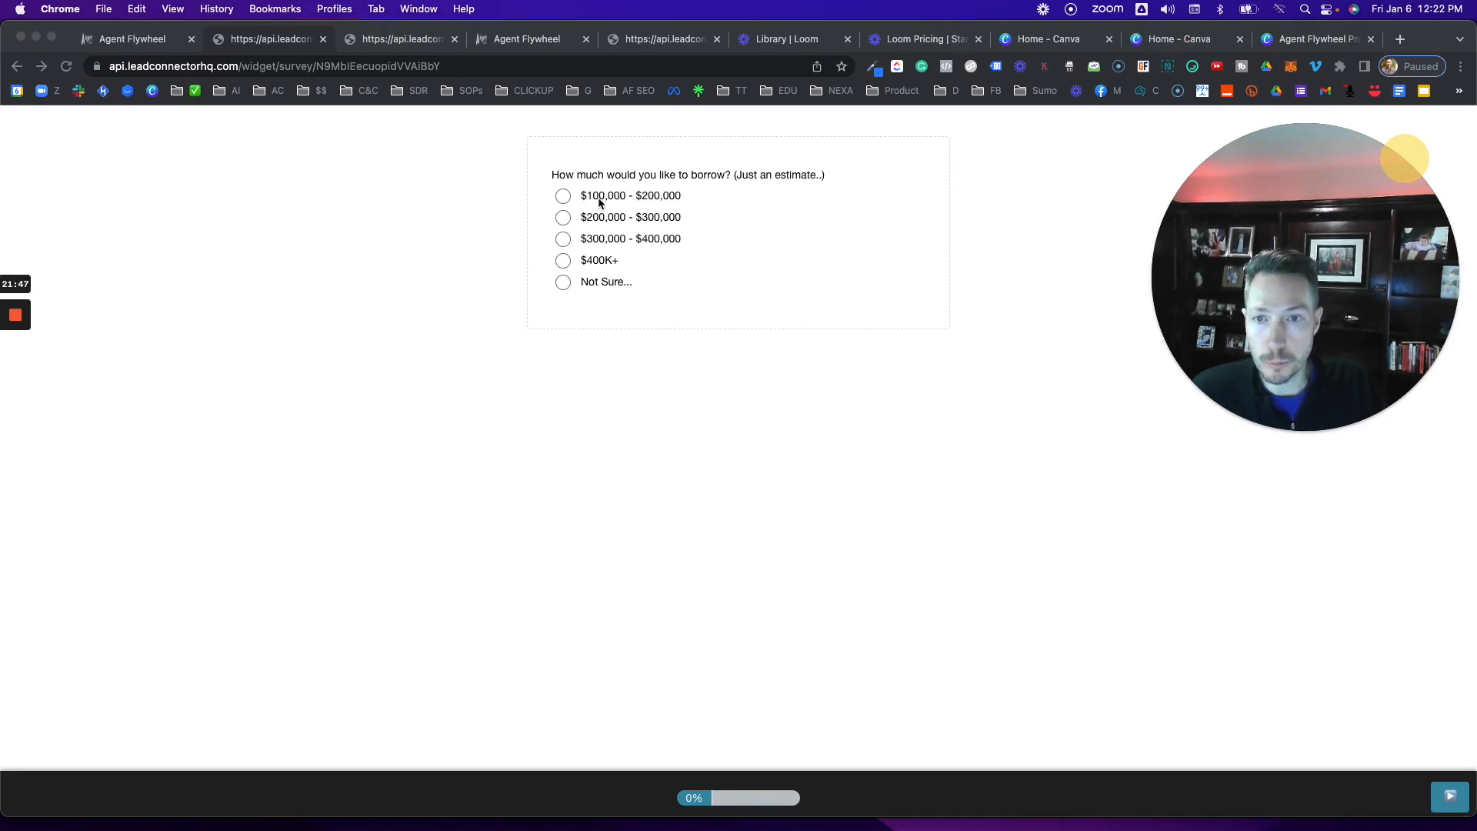
{"action": "left_click", "coordinate": [592, 202]}
{"action": "left_click", "coordinate": [567, 197]}
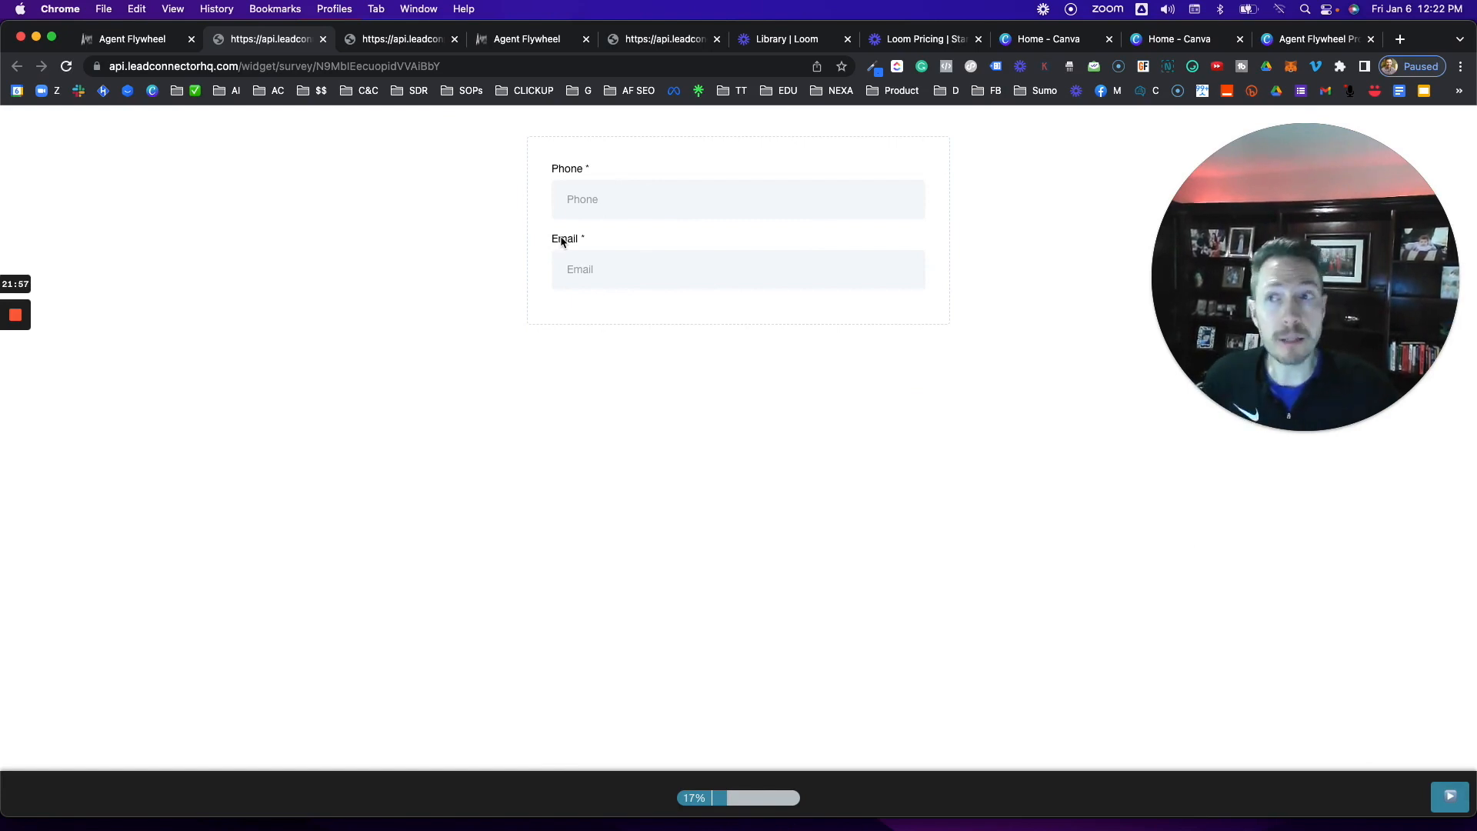
{"action": "left_click", "coordinate": [153, 38]}
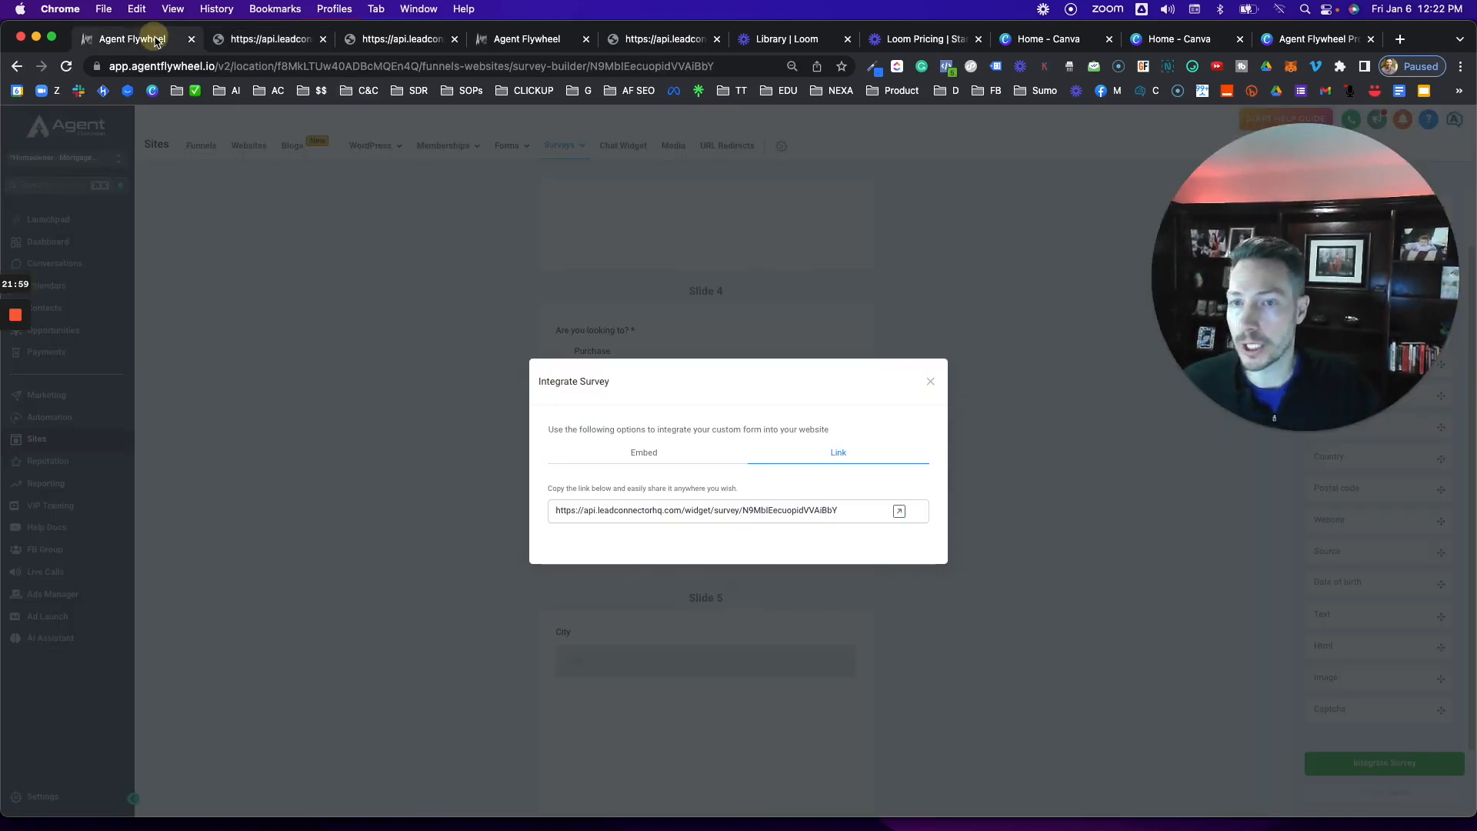
{"action": "left_click", "coordinate": [930, 382]}
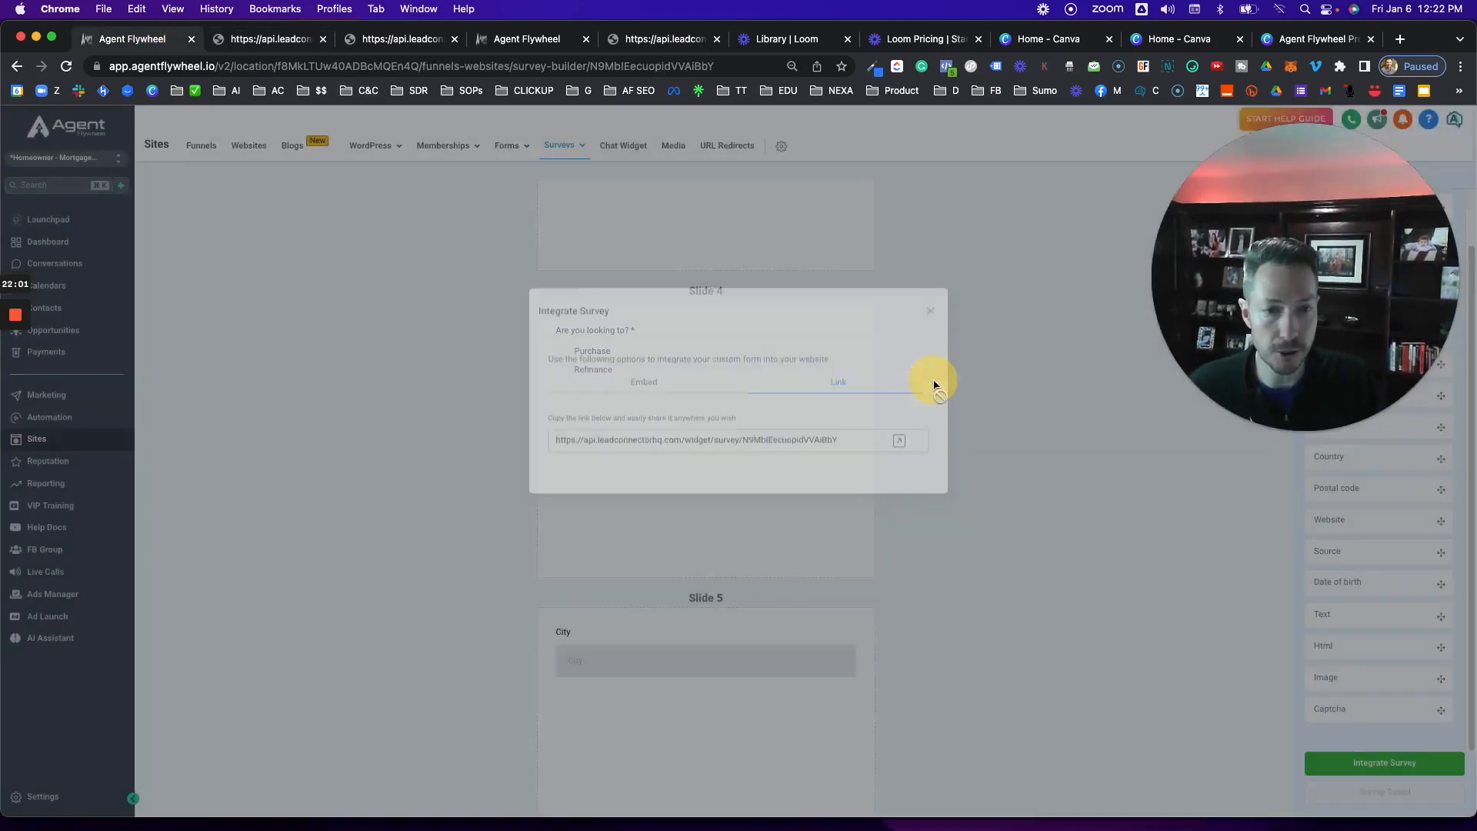
Return to the survey list and open the VA survey in the builder.
{"action": "left_click_drag", "start_coordinate": [1282, 292], "coordinate": [1084, 452]}
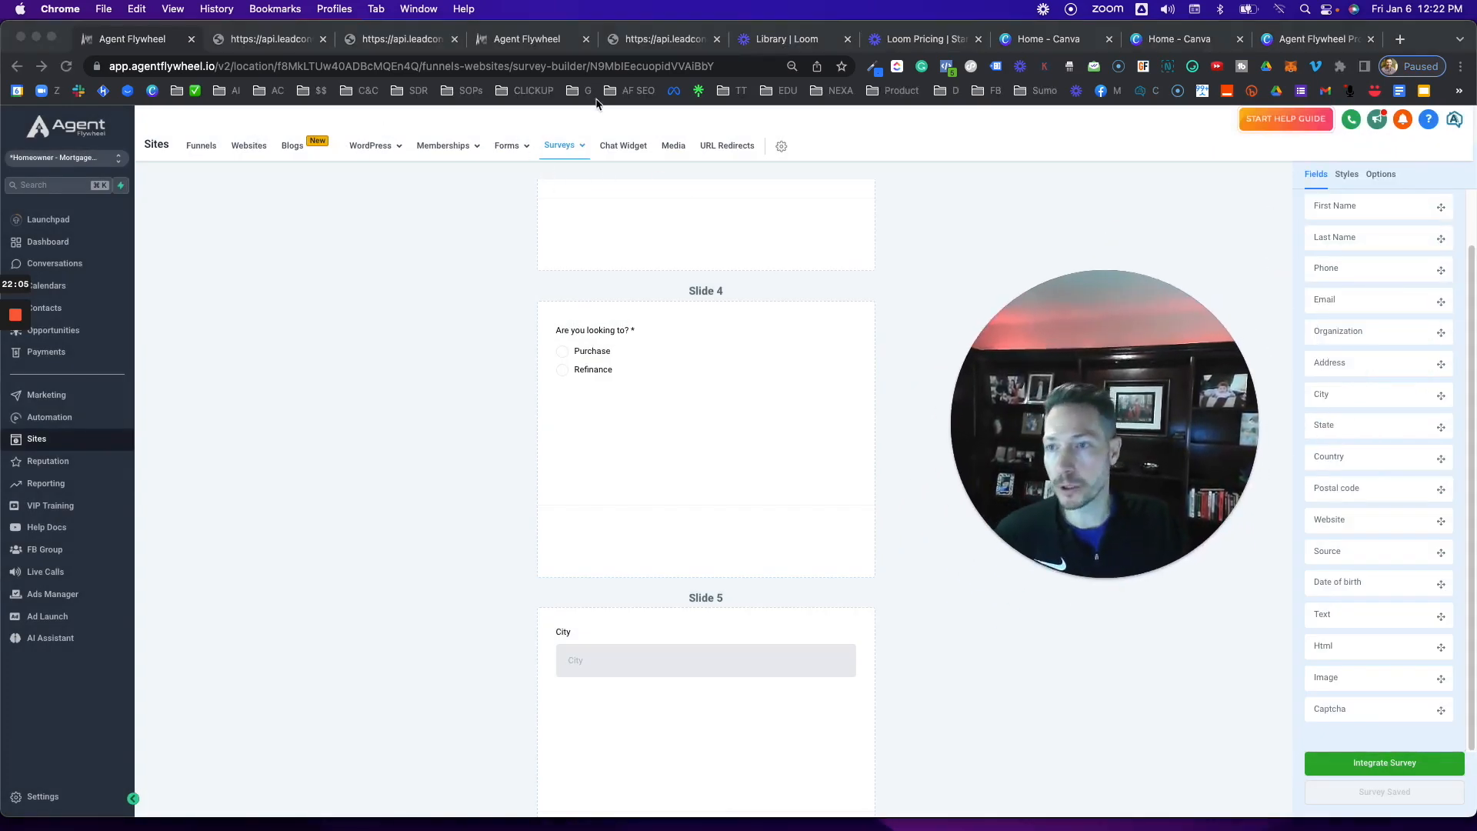
{"action": "left_click", "coordinate": [574, 146]}
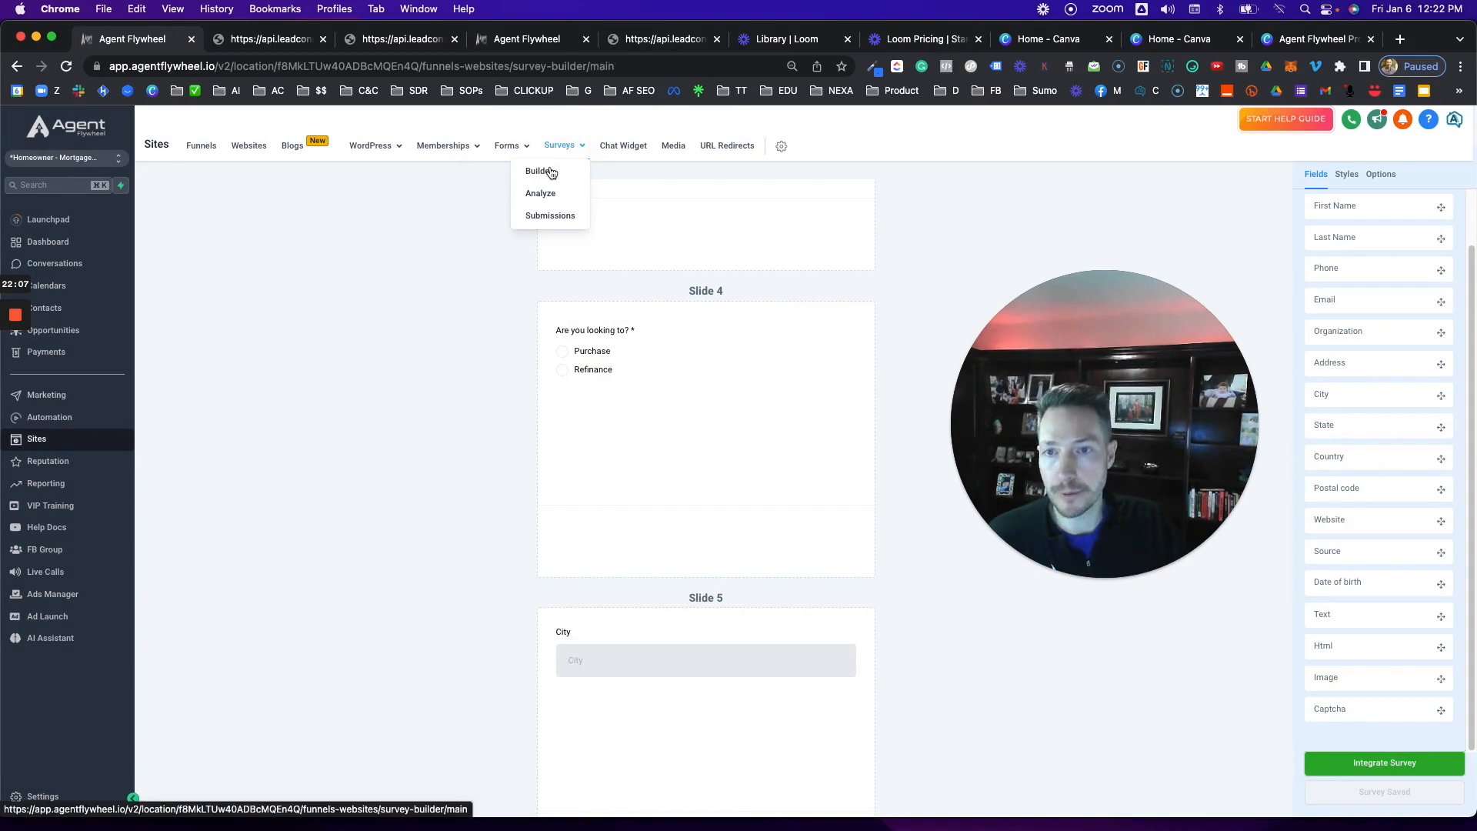
{"action": "left_click", "coordinate": [540, 171]}
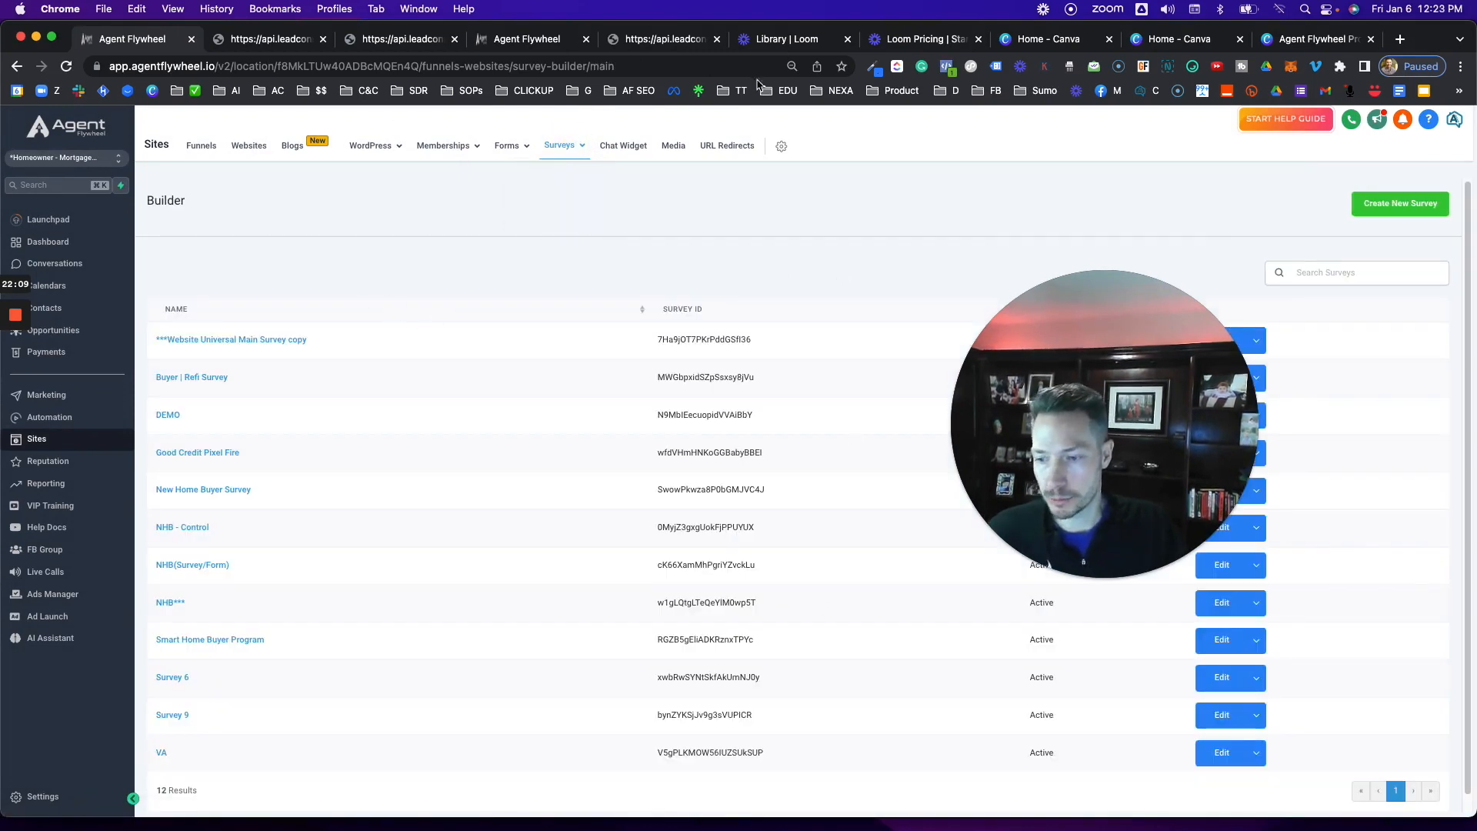
{"action": "scroll", "coordinate": [240, 548], "scroll_direction": "down", "scroll_amount": 1}
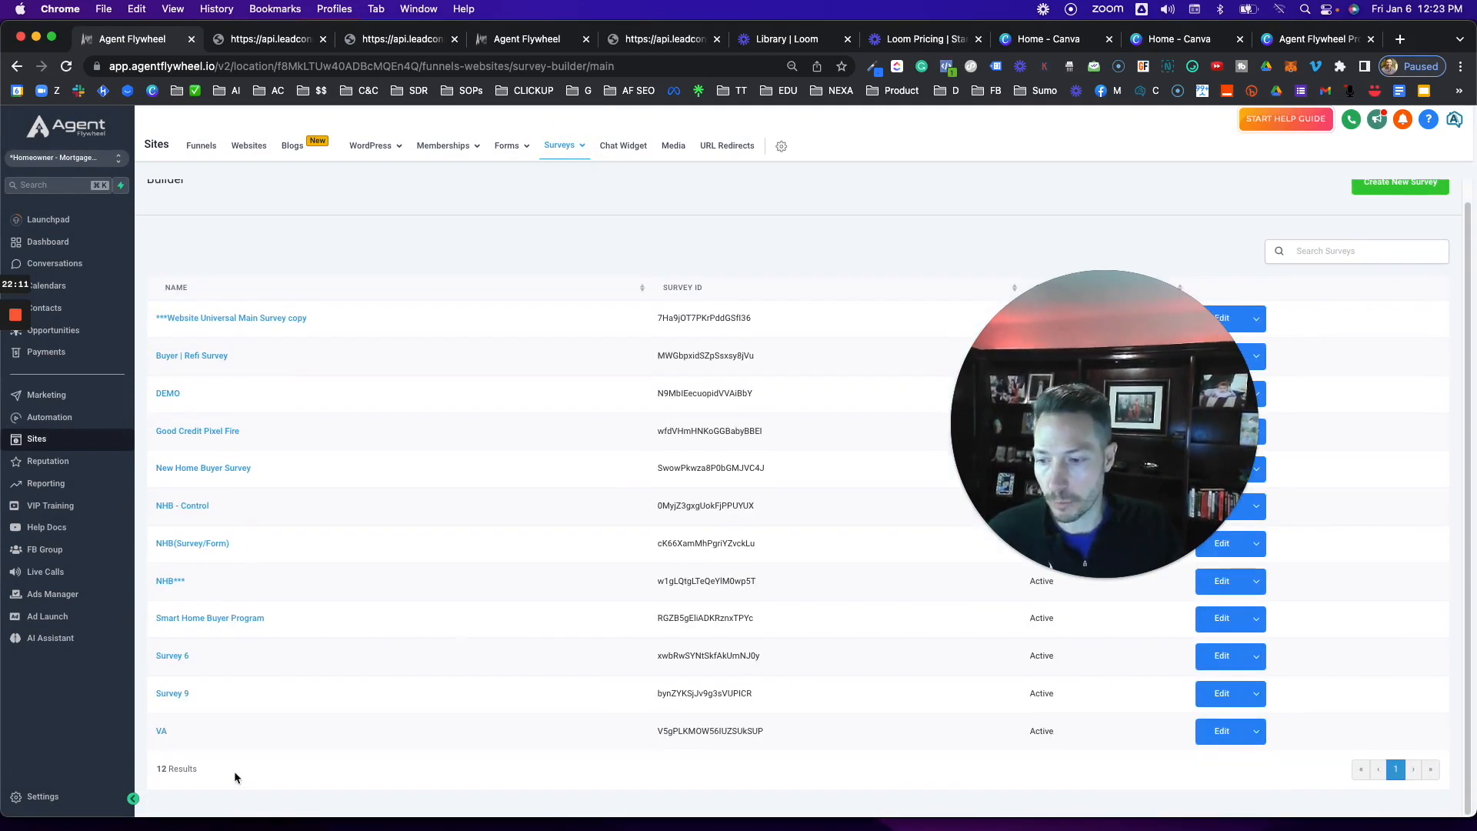
{"action": "left_click", "coordinate": [162, 731]}
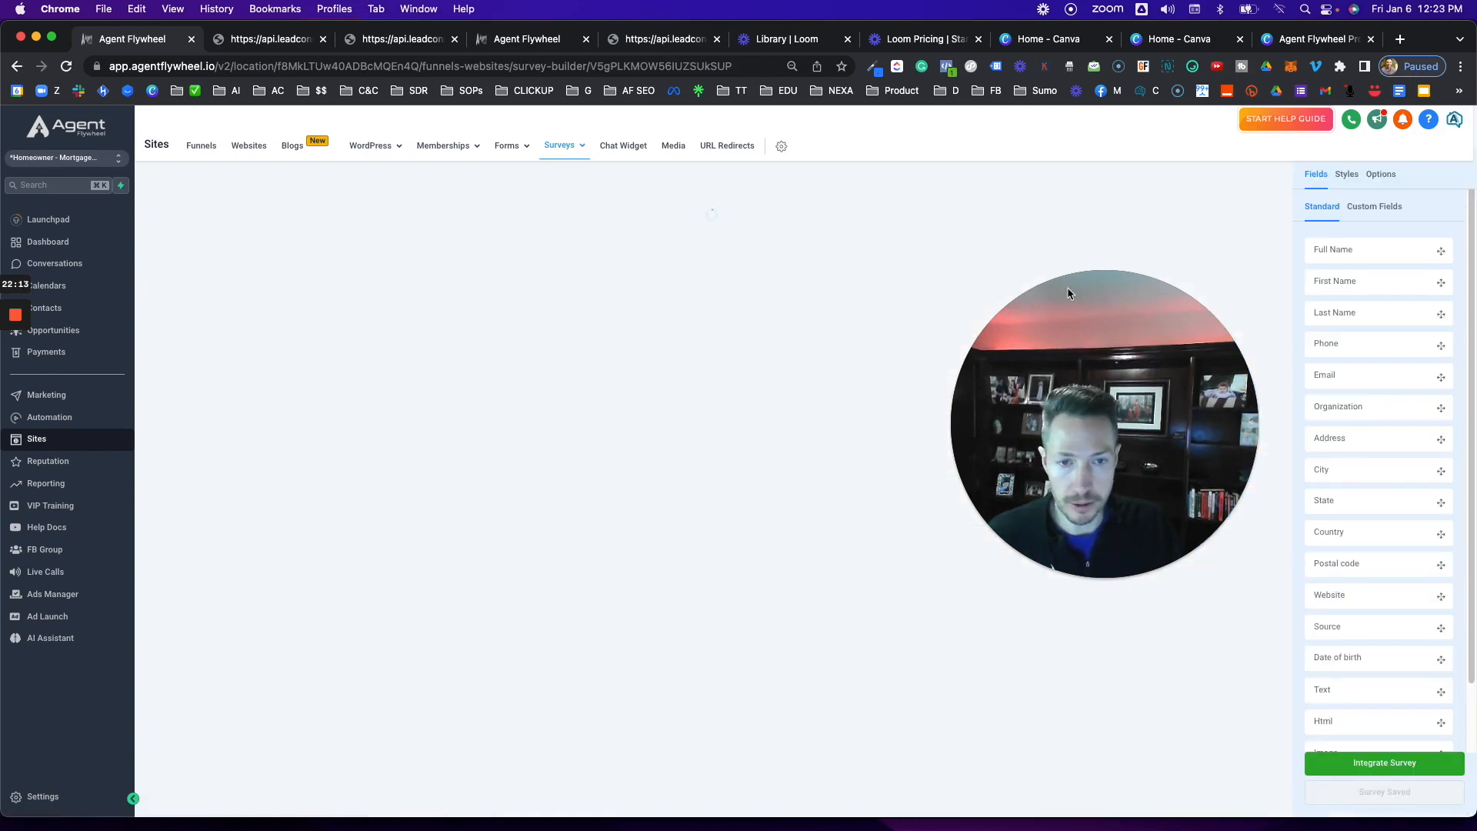
{"action": "left_click_drag", "start_coordinate": [1083, 288], "coordinate": [1094, 201]}
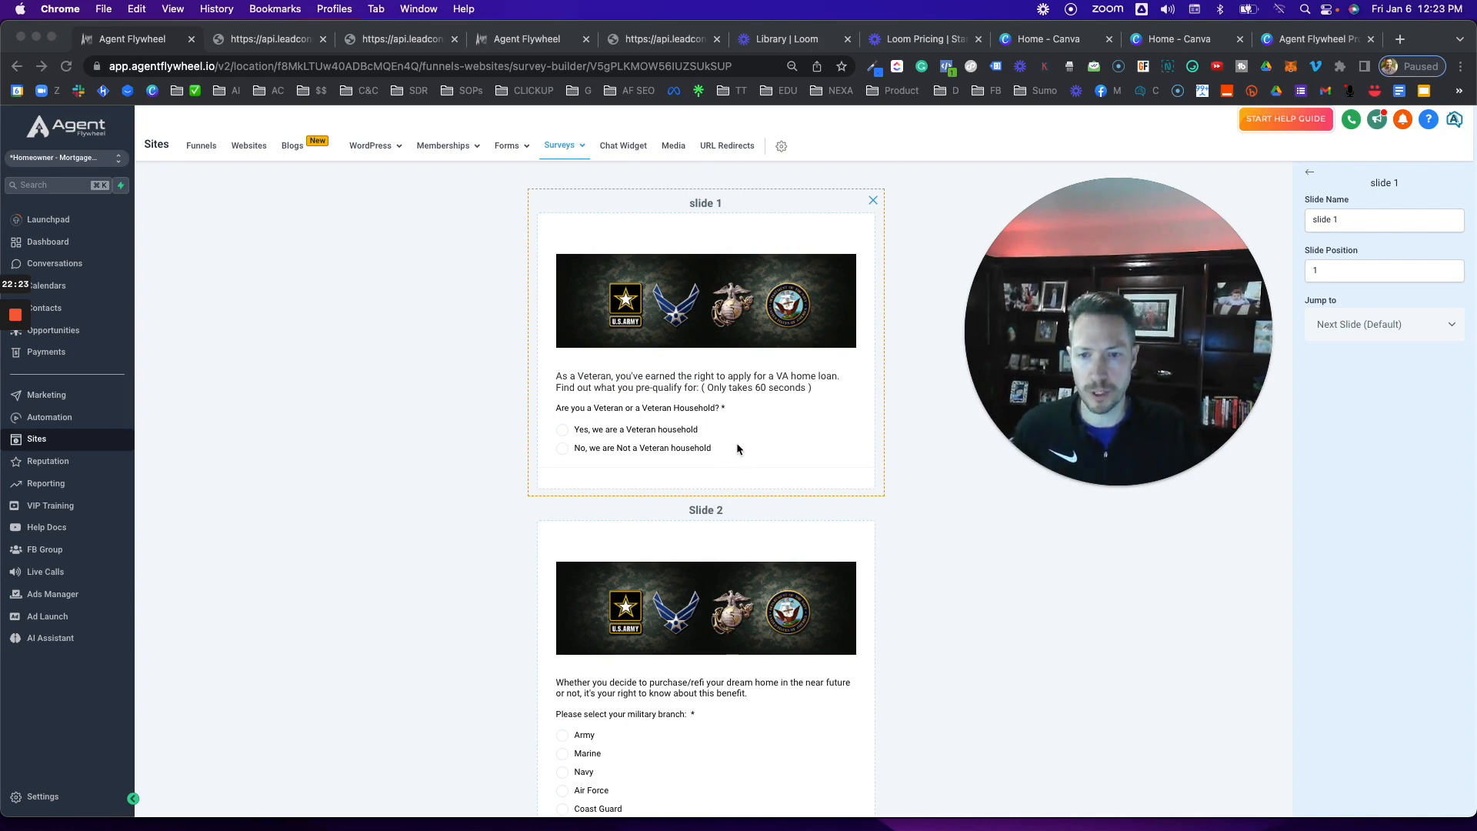
Review the VA survey's slides and examine the settings of the question about discharge with a disability greater than 10%.
{"action": "scroll", "coordinate": [741, 446], "scroll_direction": "down", "scroll_amount": 10}
{"action": "scroll", "coordinate": [743, 454], "scroll_direction": "down", "scroll_amount": 7}
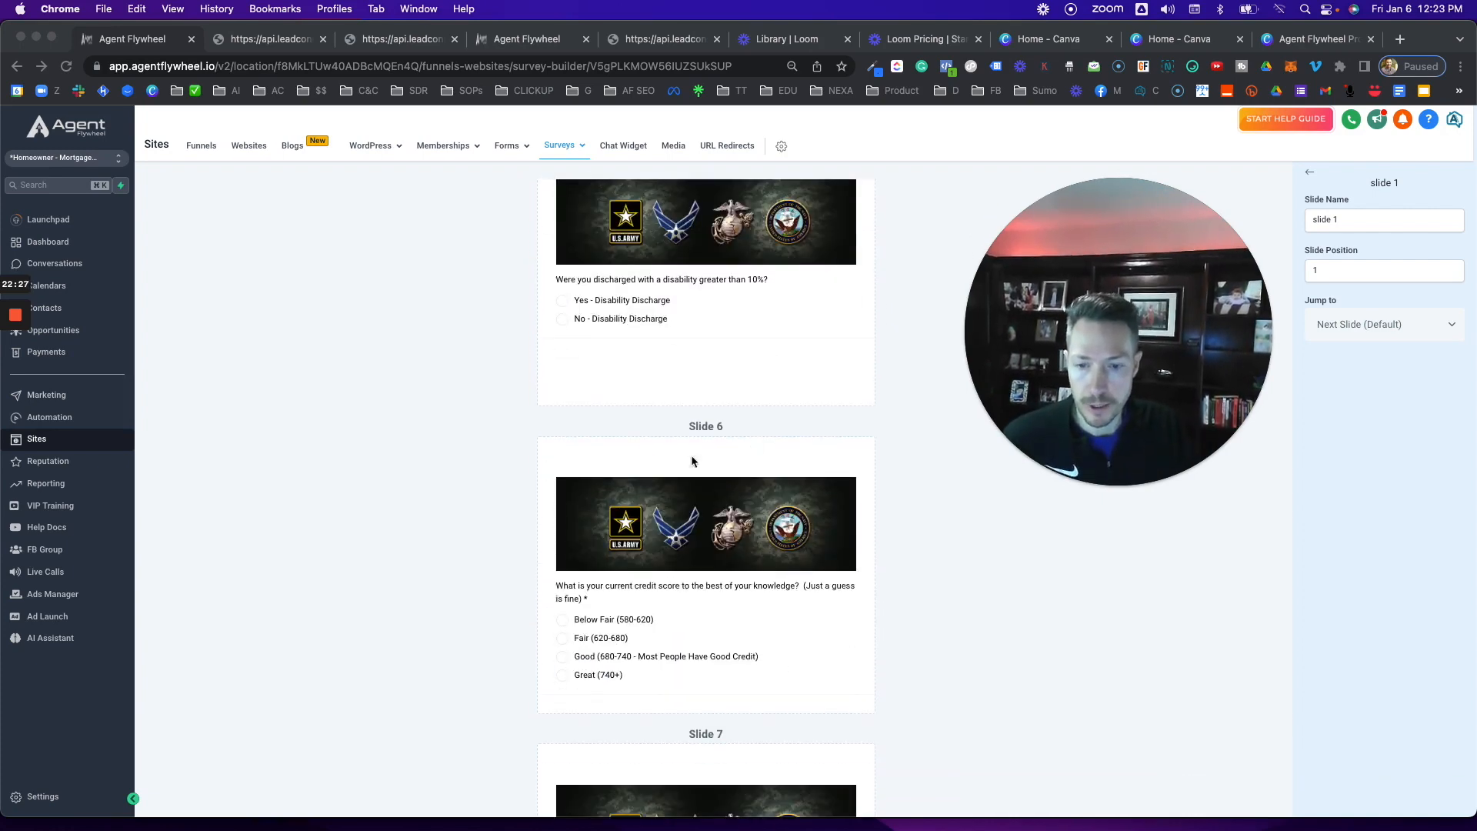
{"action": "scroll", "coordinate": [623, 293], "scroll_direction": "down", "scroll_amount": 2}
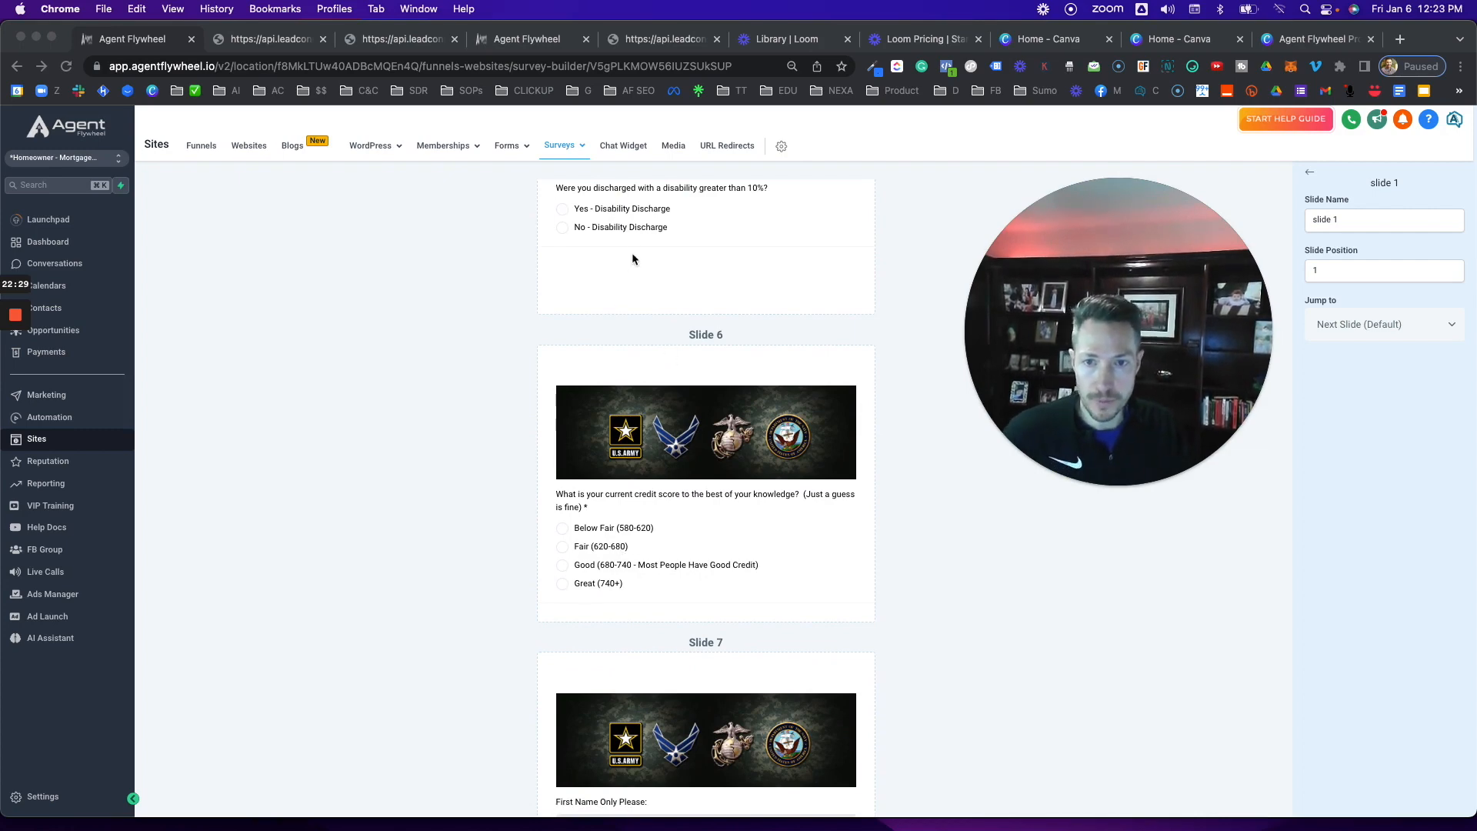
{"action": "left_click", "coordinate": [726, 213]}
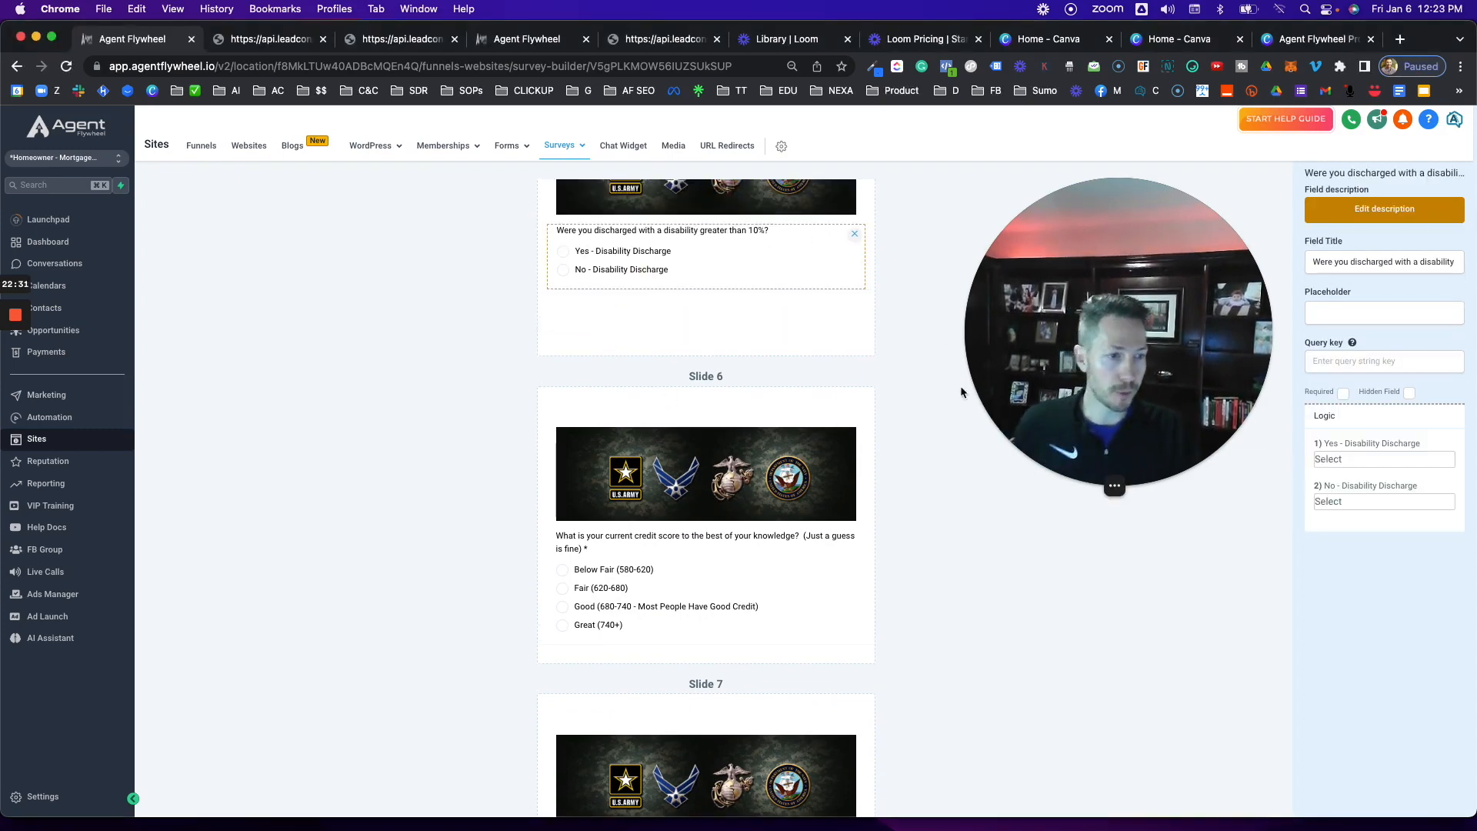
{"action": "scroll", "coordinate": [888, 399], "scroll_direction": "up", "scroll_amount": 9}
{"action": "scroll", "coordinate": [887, 396], "scroll_direction": "up", "scroll_amount": 15}
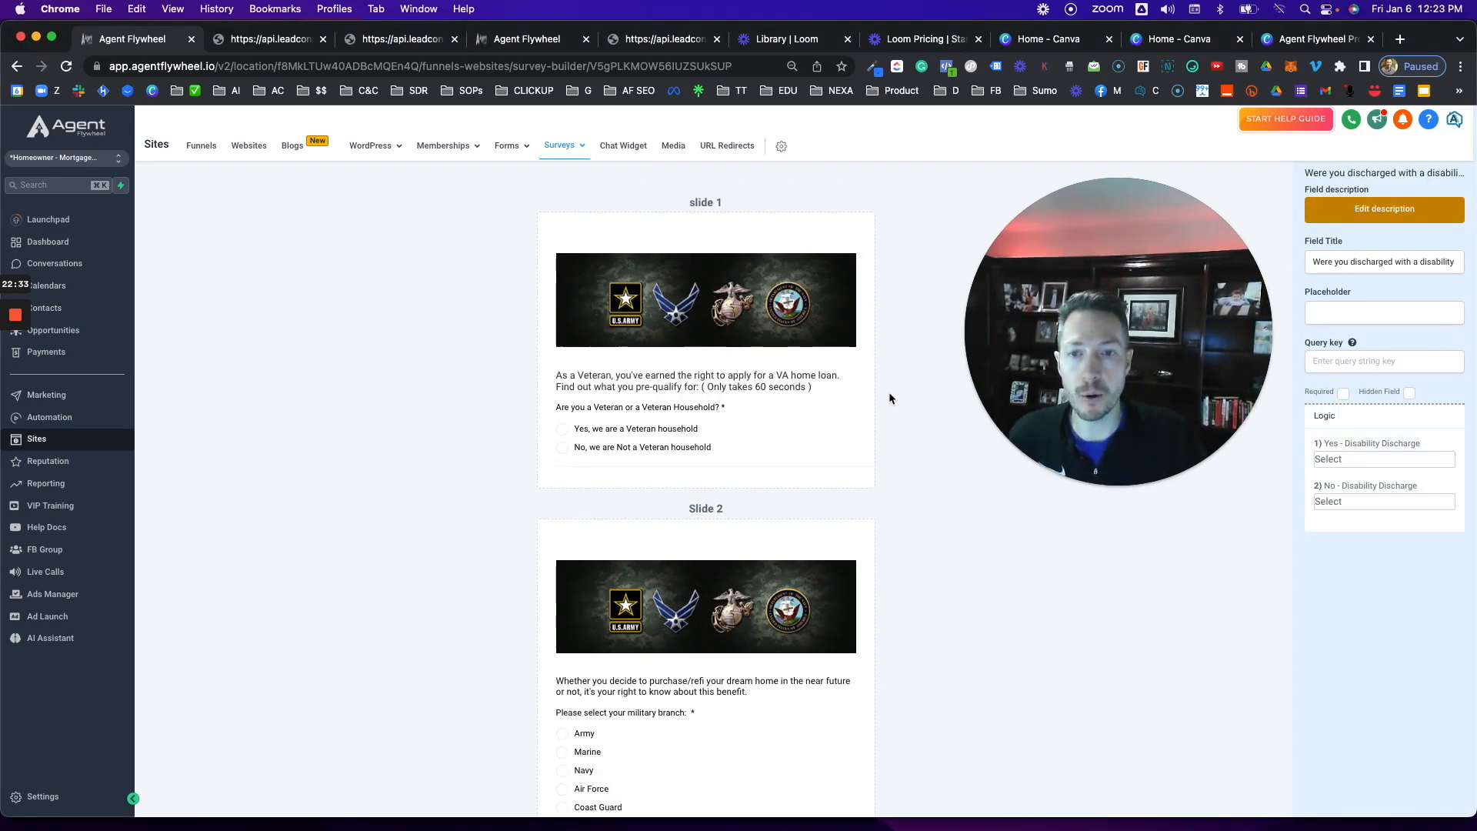
Go to the funnels list and open the Mortgage Pre_Approval funnel.
{"action": "mouse_move", "coordinate": [547, 147]}
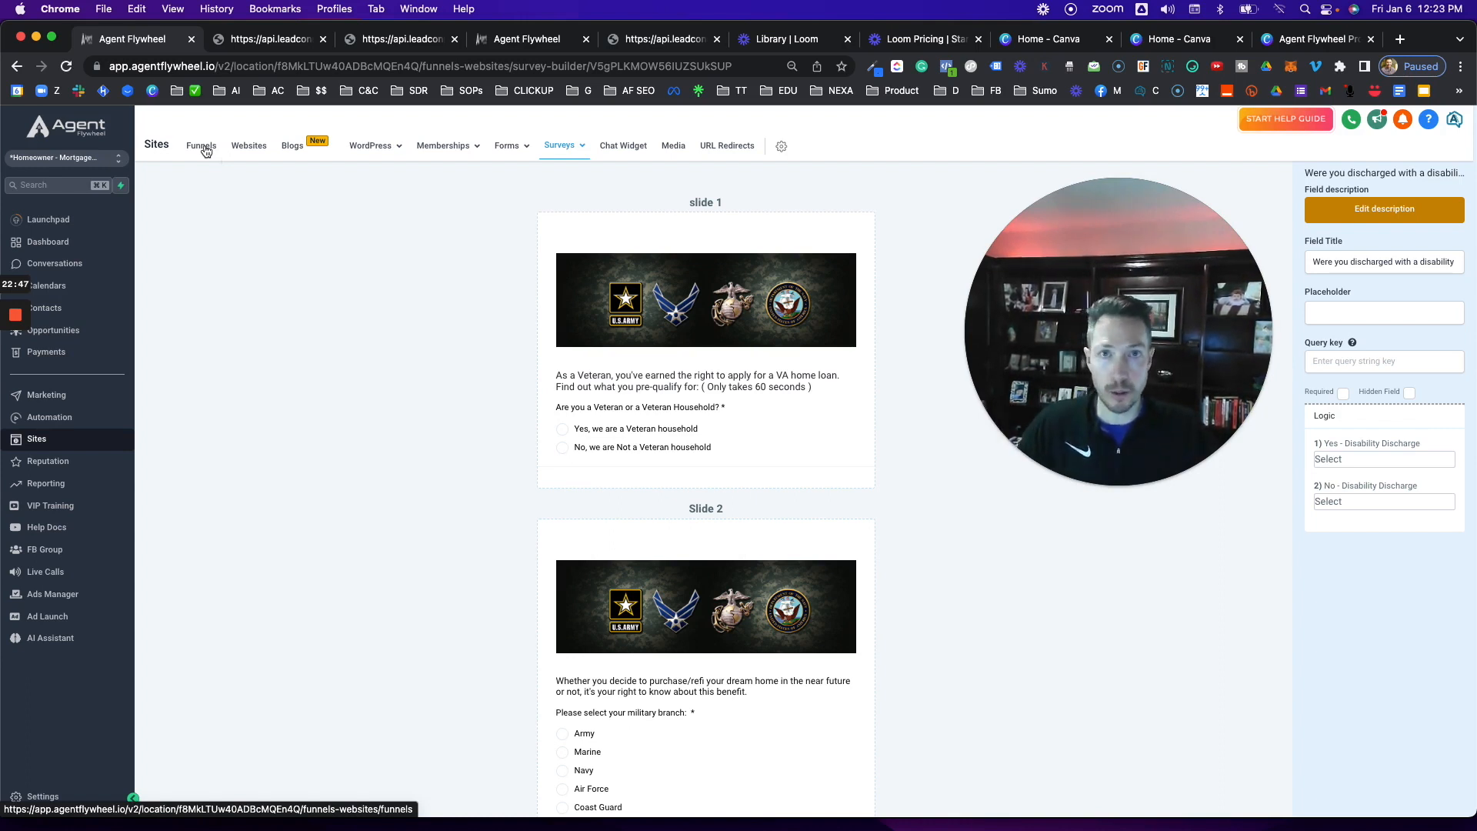
{"action": "mouse_move", "coordinate": [16, 347]}
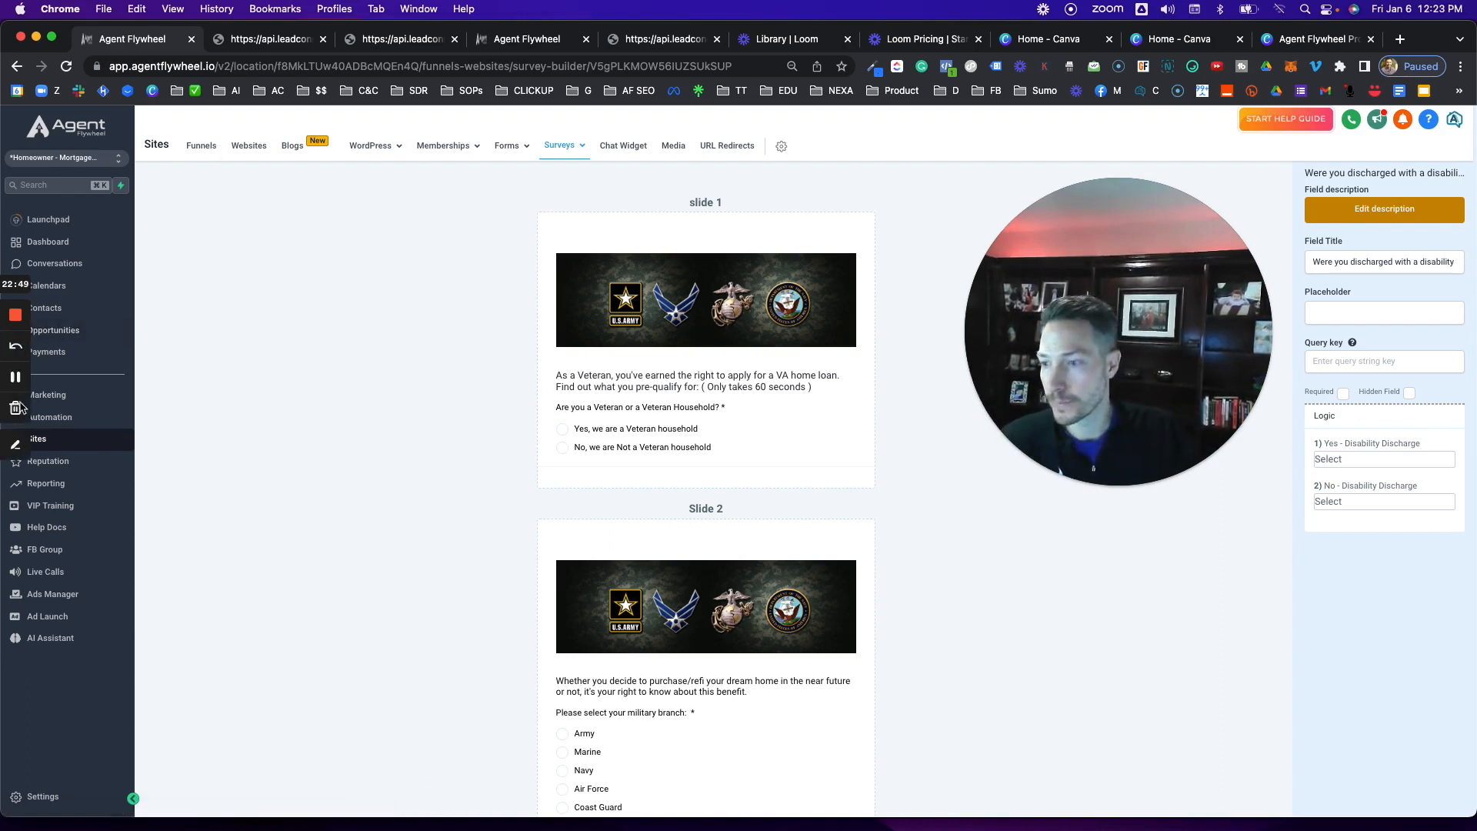
{"action": "left_click", "coordinate": [16, 376]}
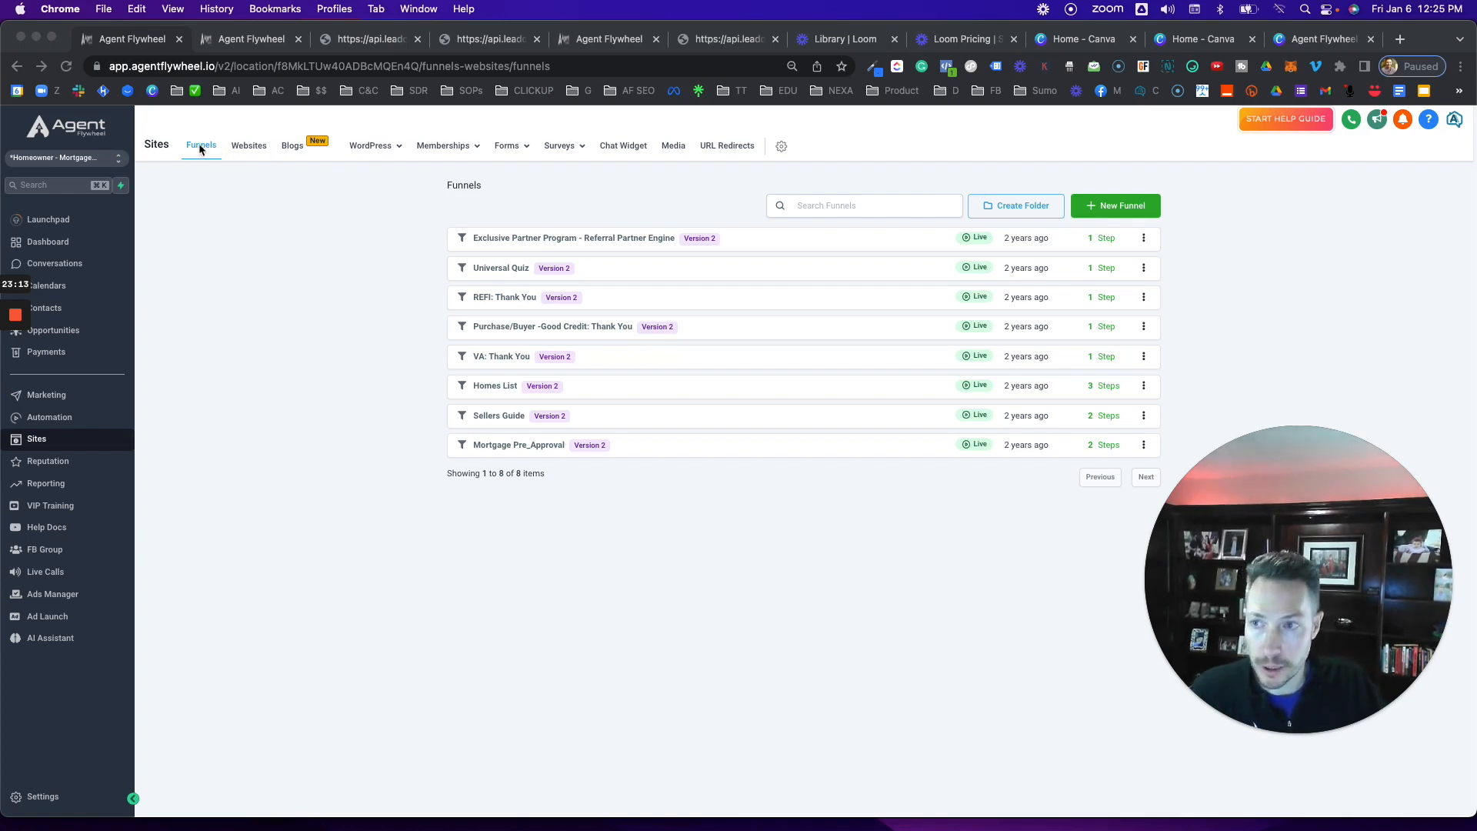
{"action": "left_click", "coordinate": [513, 446]}
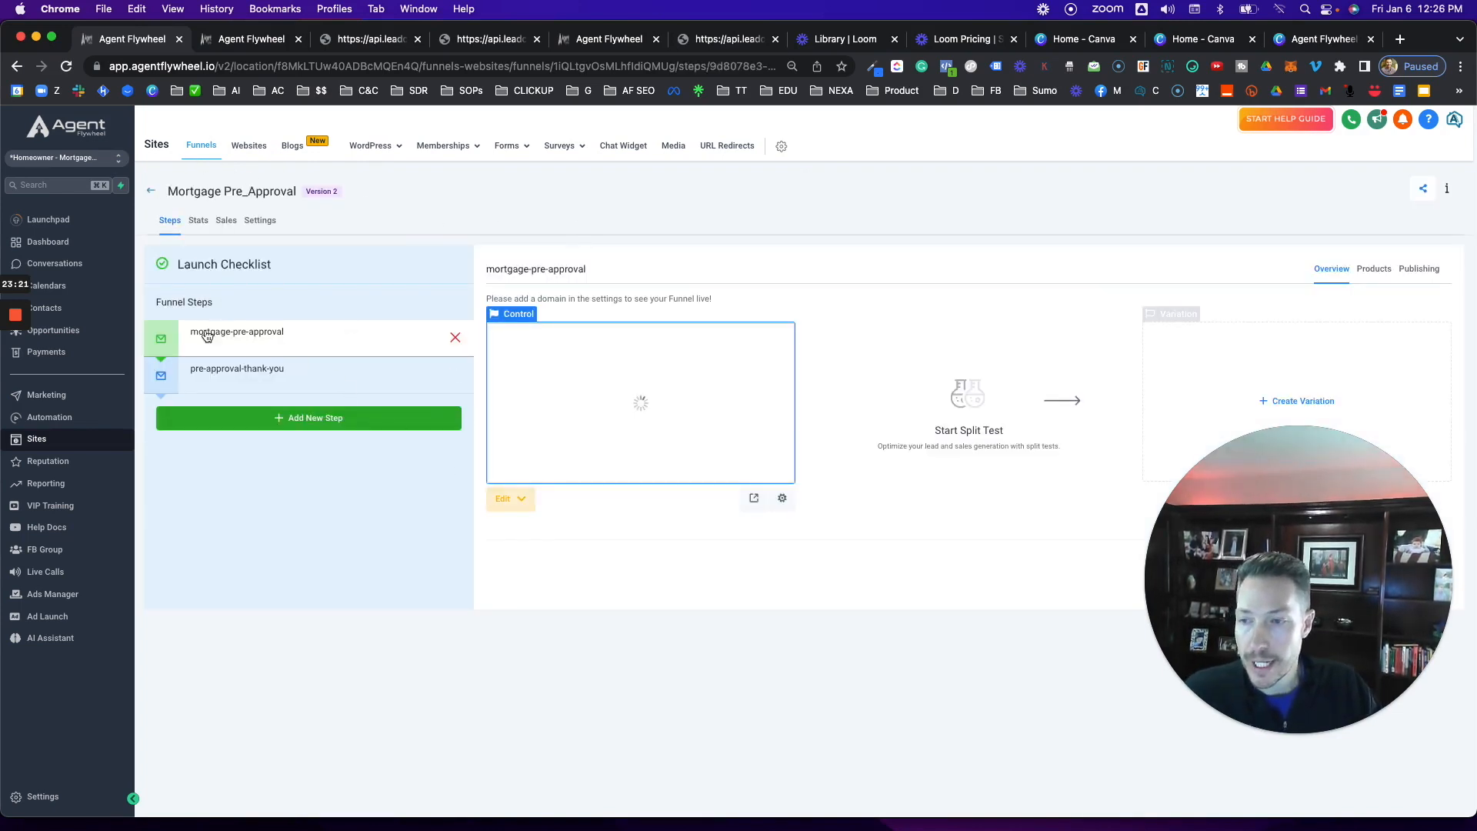
Open the mortgage-pre-approval step's page for editing in a new browser tab and select the survey element on it.
{"action": "left_click", "coordinate": [525, 501]}
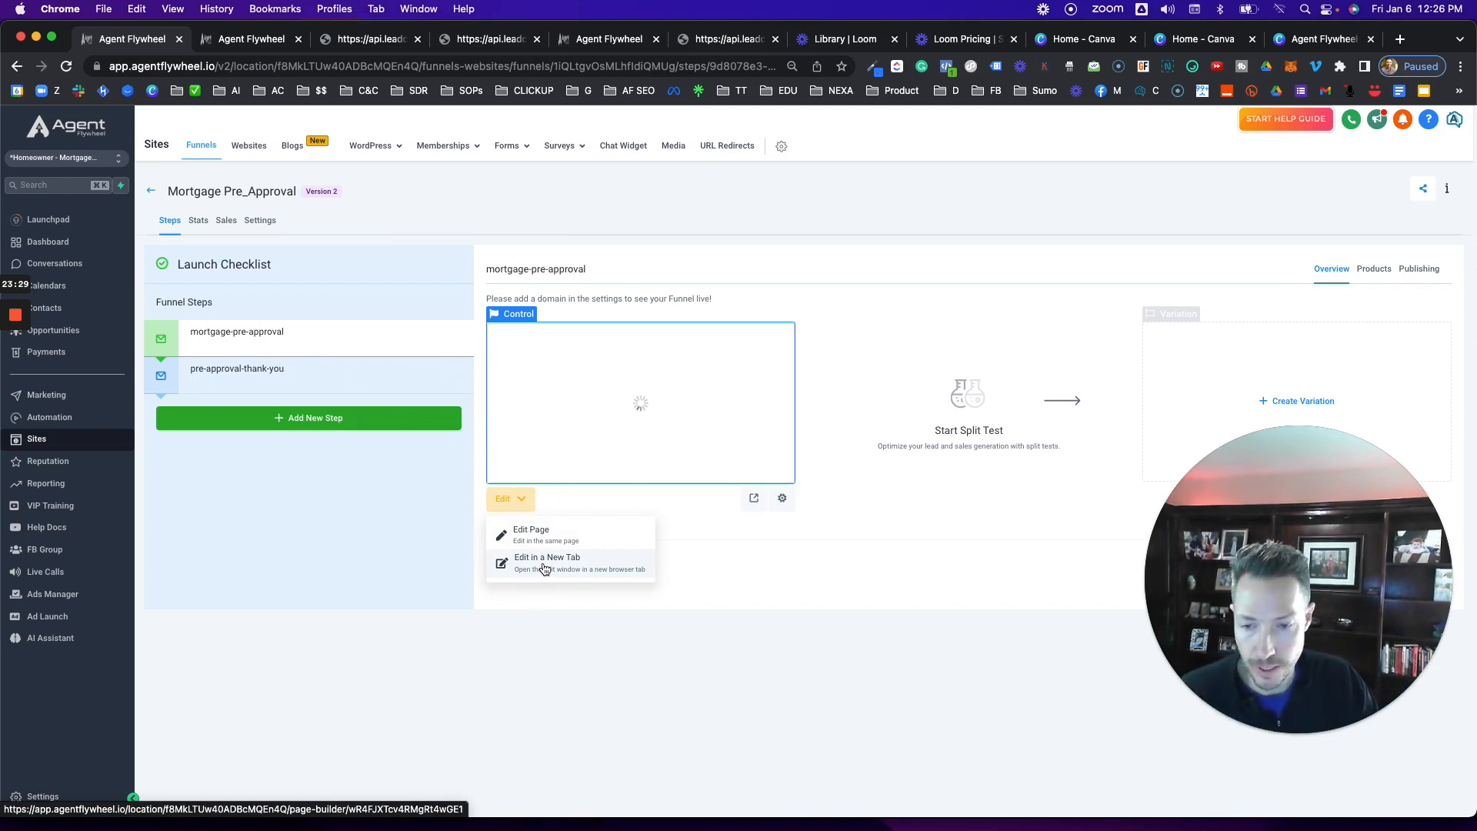
{"action": "left_click", "coordinate": [544, 567]}
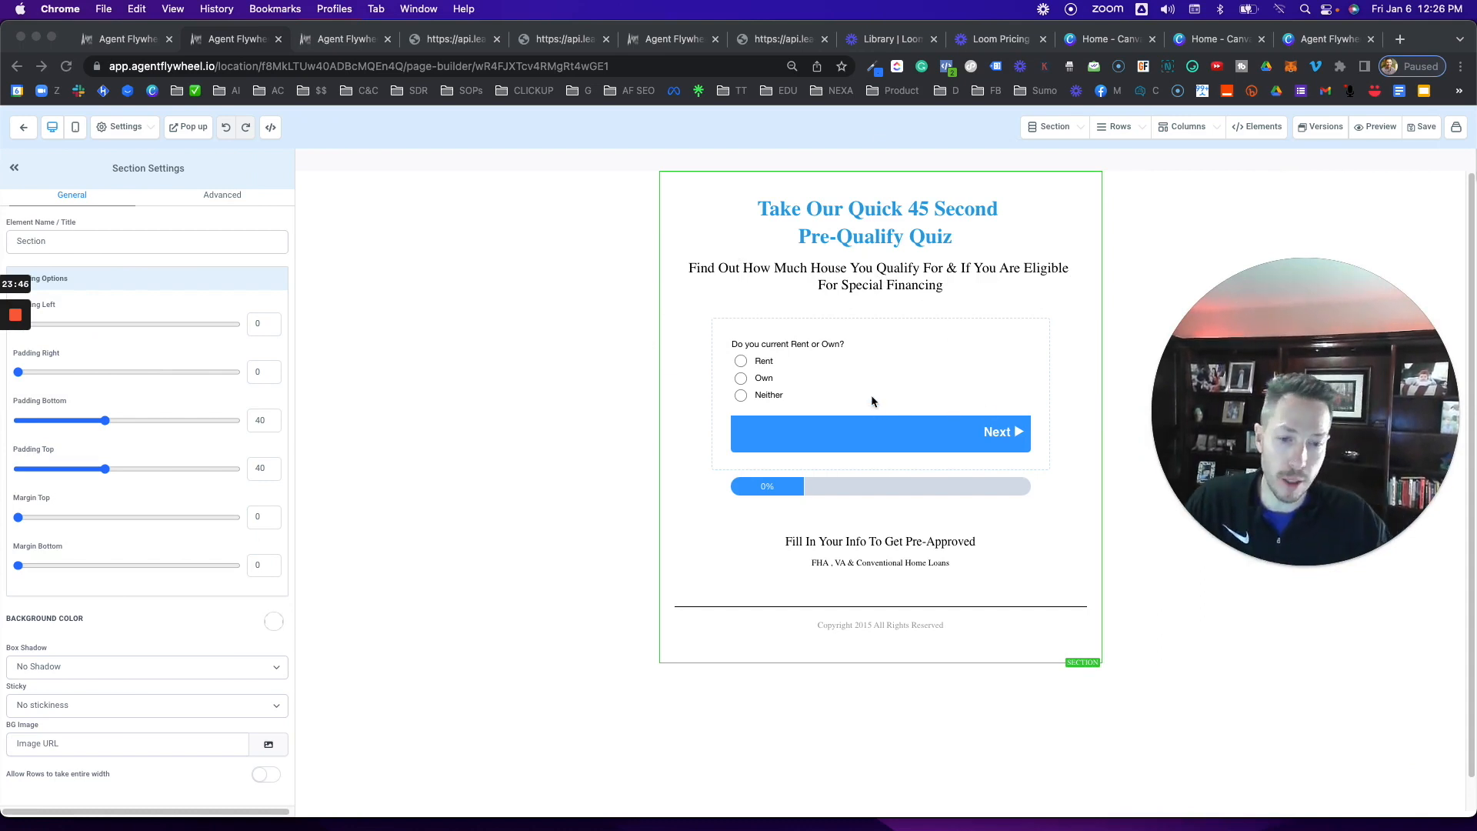
{"action": "left_click", "coordinate": [807, 383]}
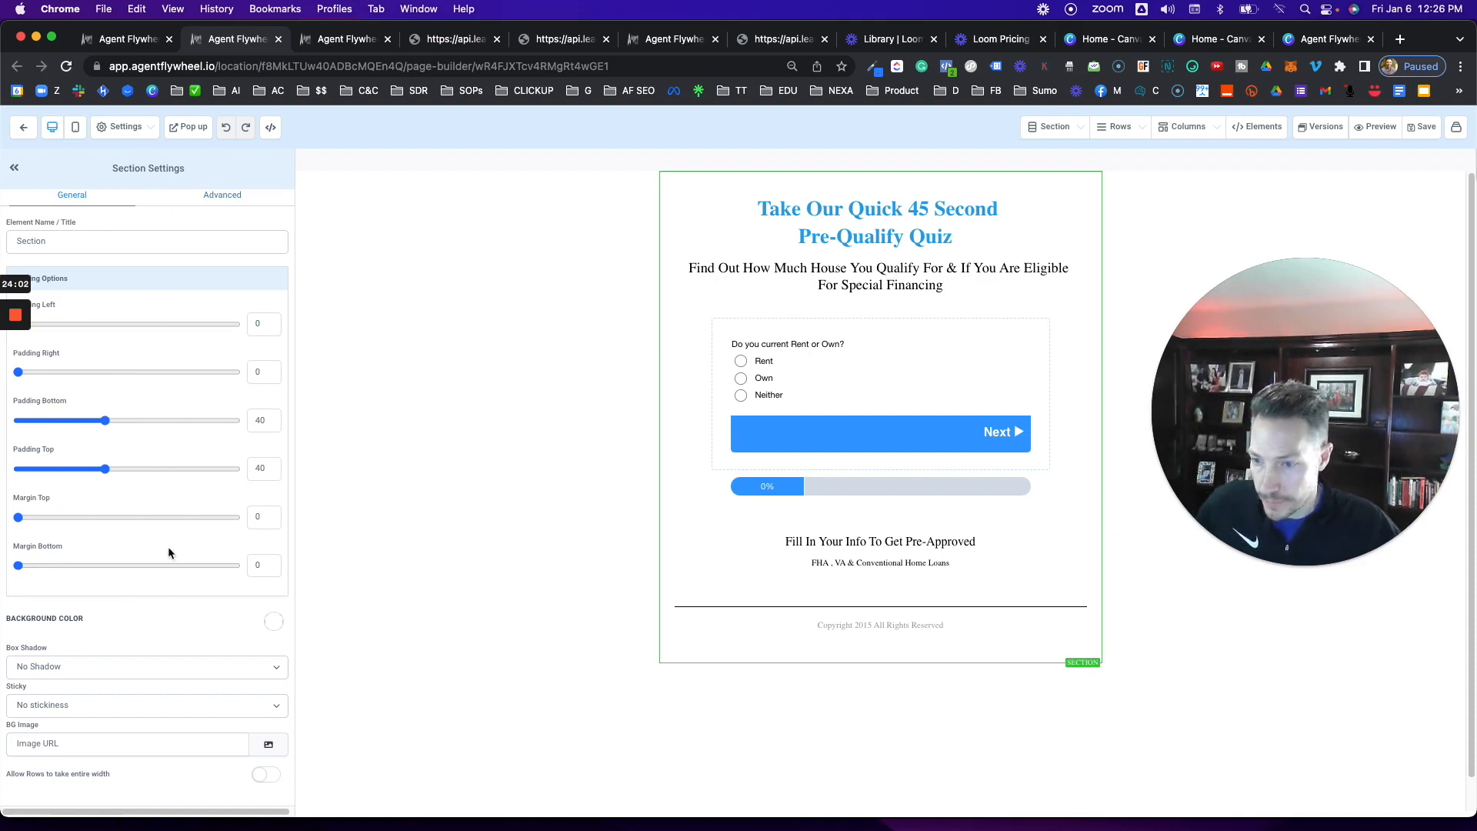
{"action": "left_click", "coordinate": [1031, 370]}
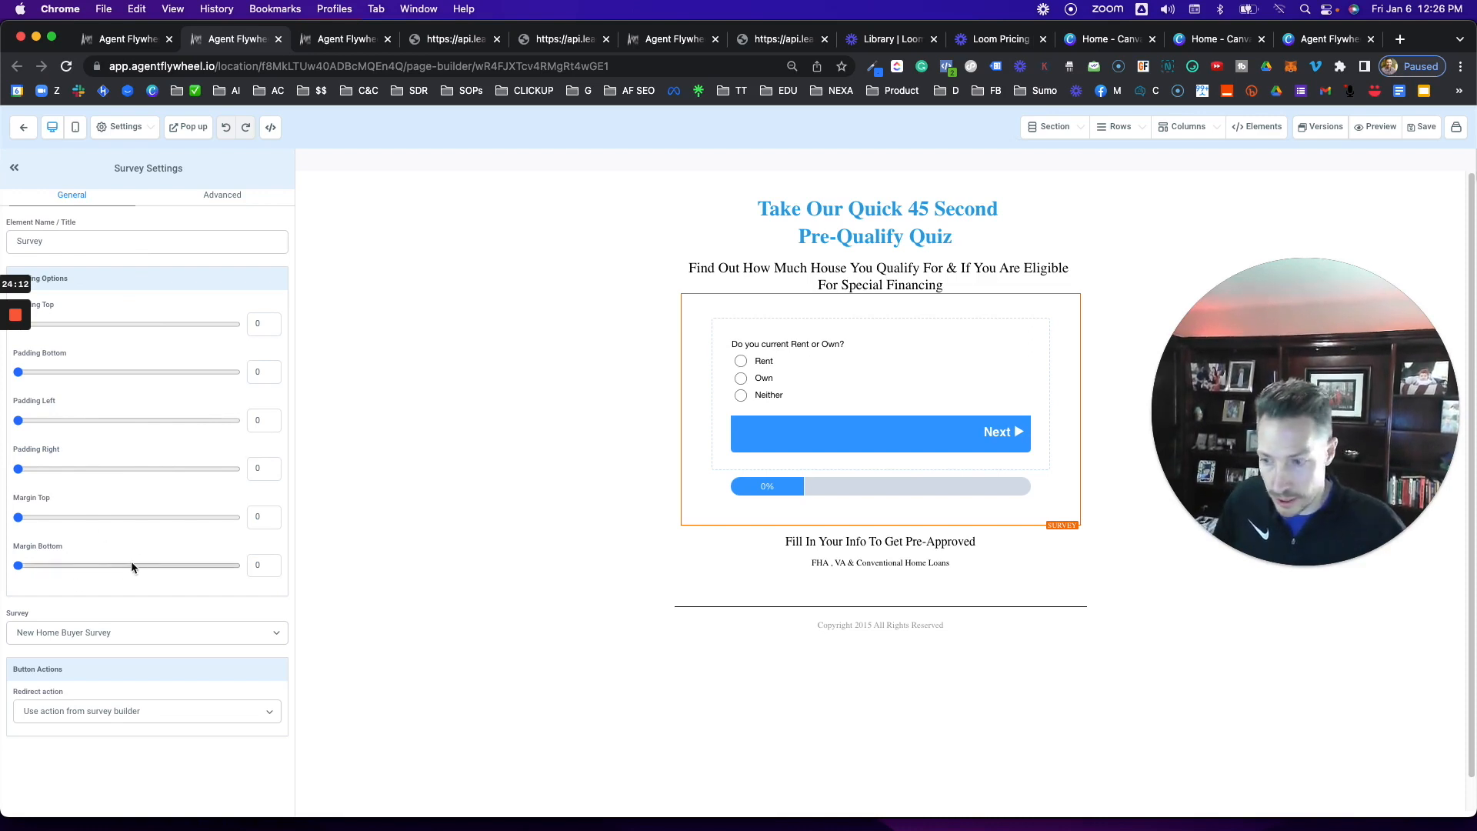
Switch the page's survey element to Buyer | Refi Survey and examine the available redirect actions without changing them.
{"action": "left_click", "coordinate": [80, 634]}
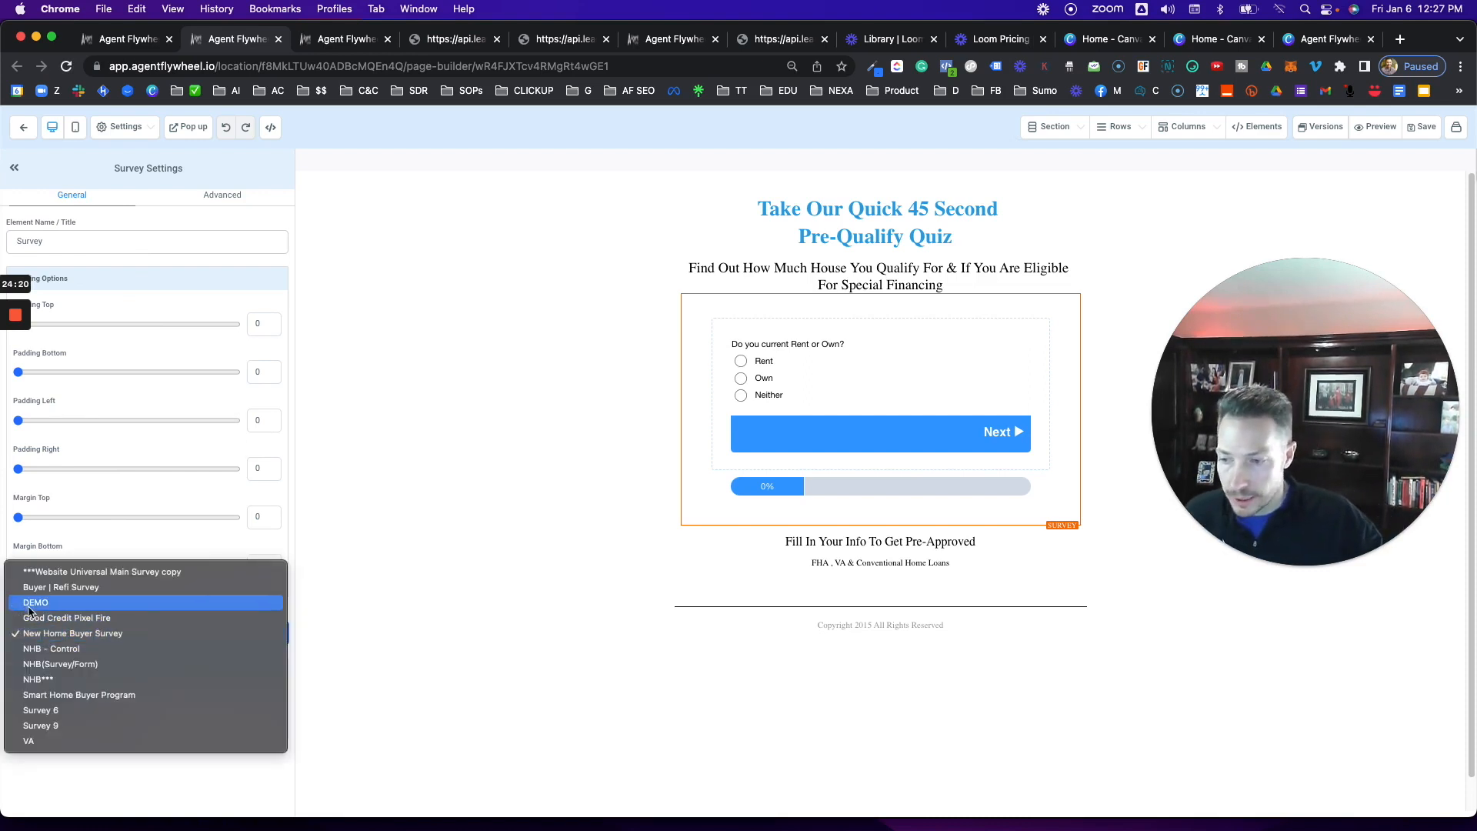
{"action": "left_click", "coordinate": [73, 590]}
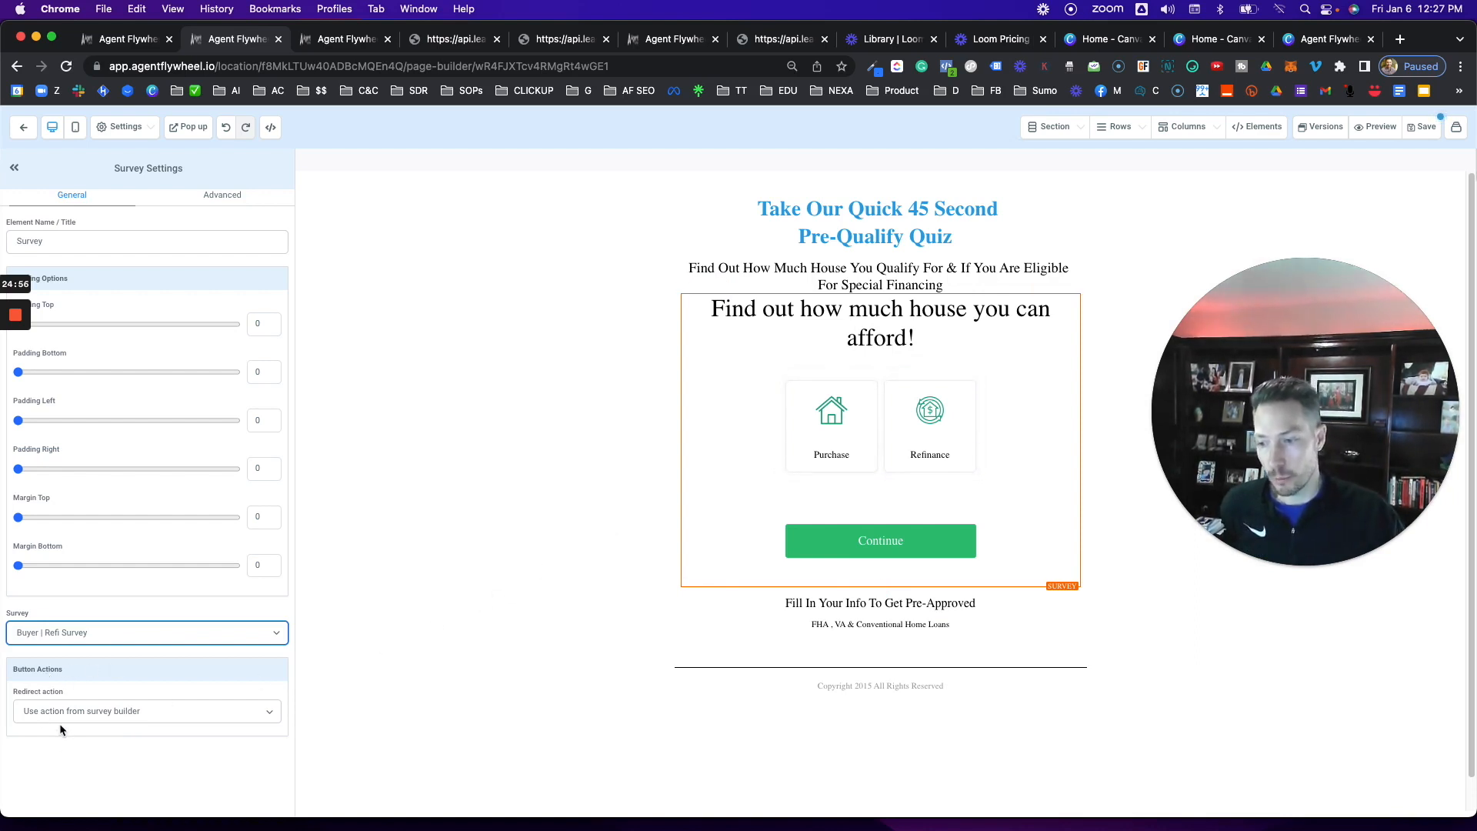
{"action": "left_click", "coordinate": [105, 711]}
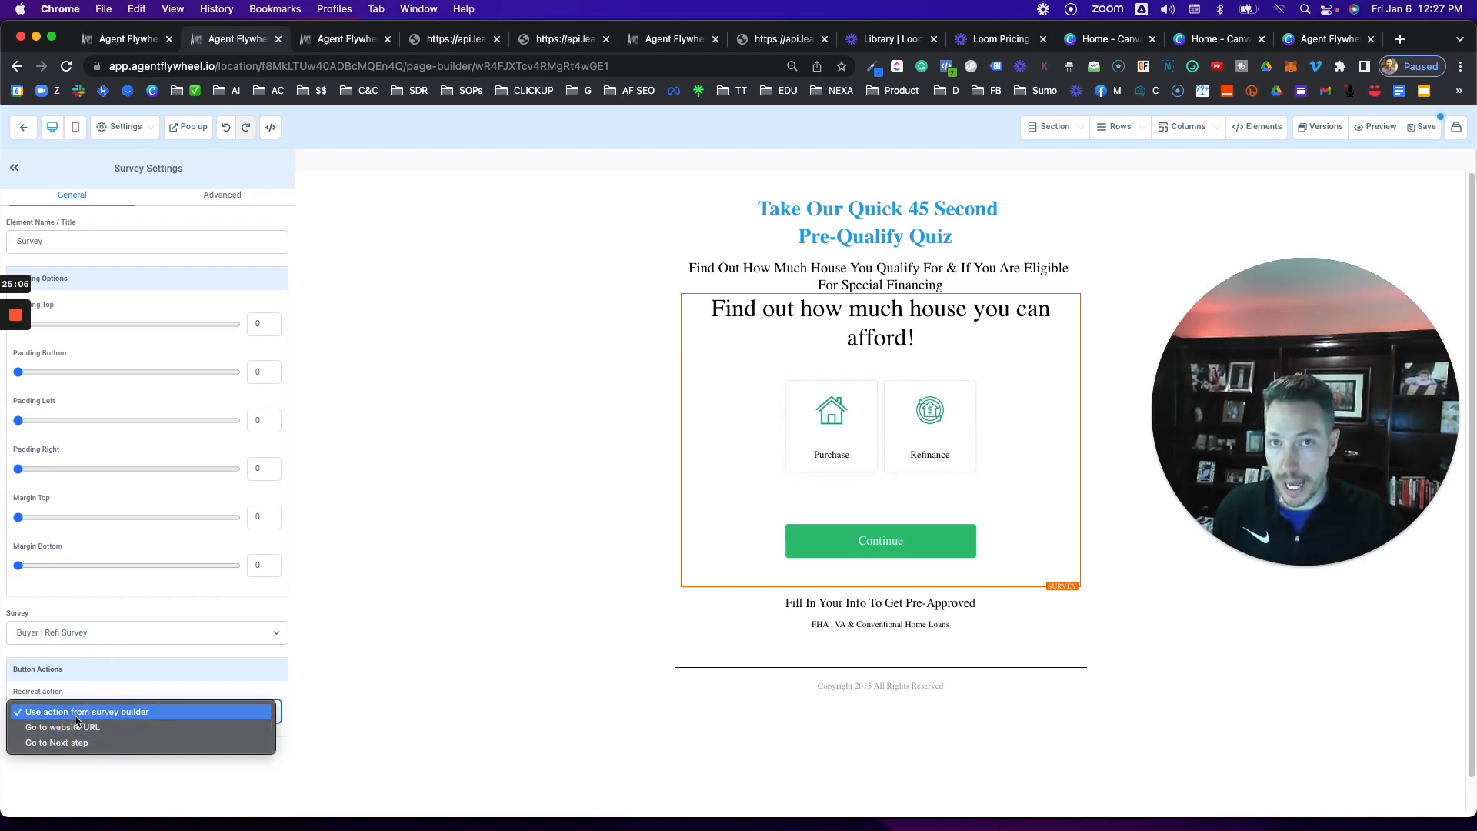
{"action": "left_click", "coordinate": [365, 635]}
Set the survey element back to New Home Buyer Survey and save the page, dismissing the SEO Meta Data form without edits.
{"action": "left_click", "coordinate": [92, 636]}
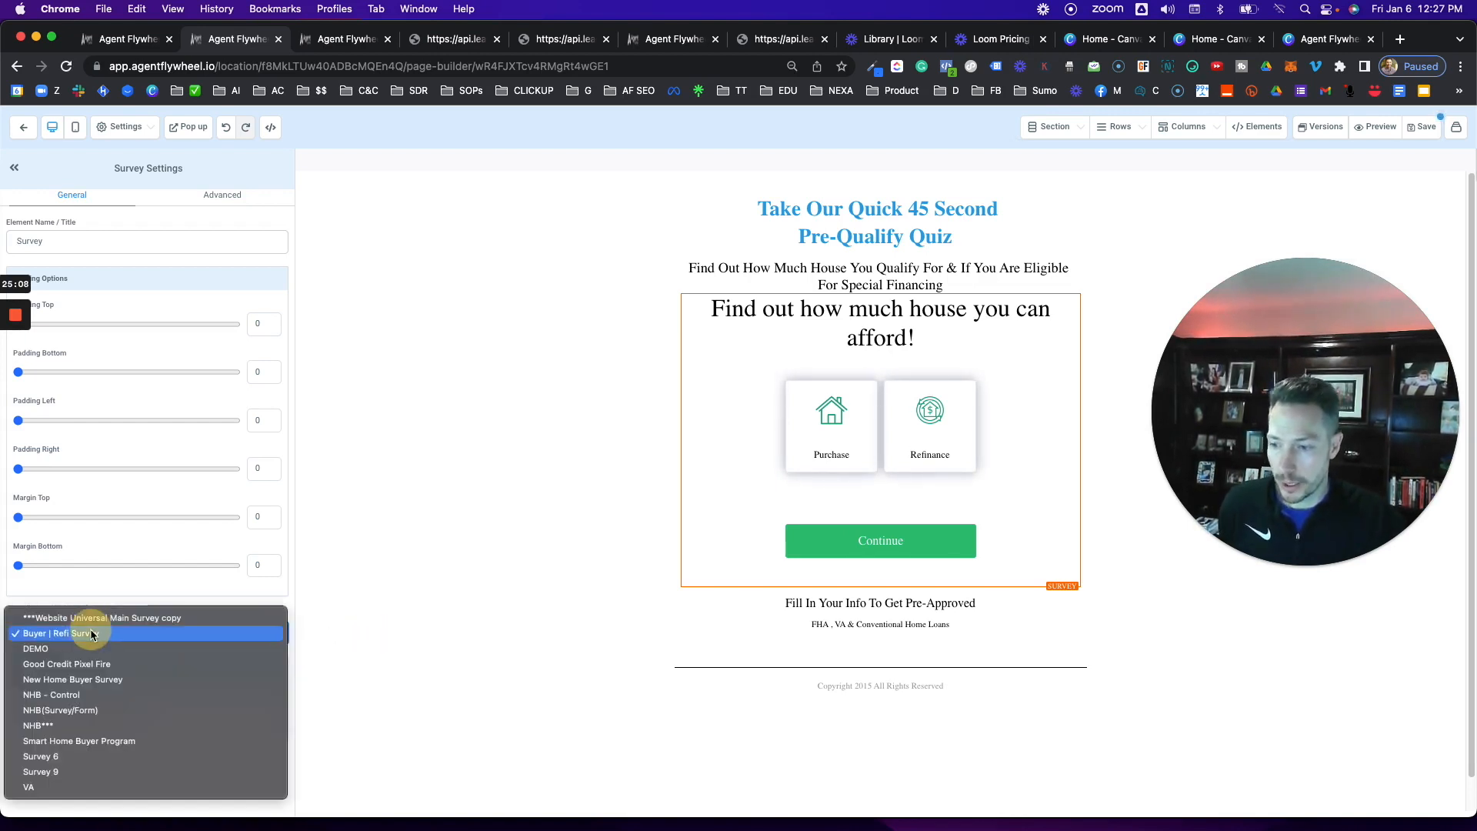
{"action": "left_click", "coordinate": [84, 683]}
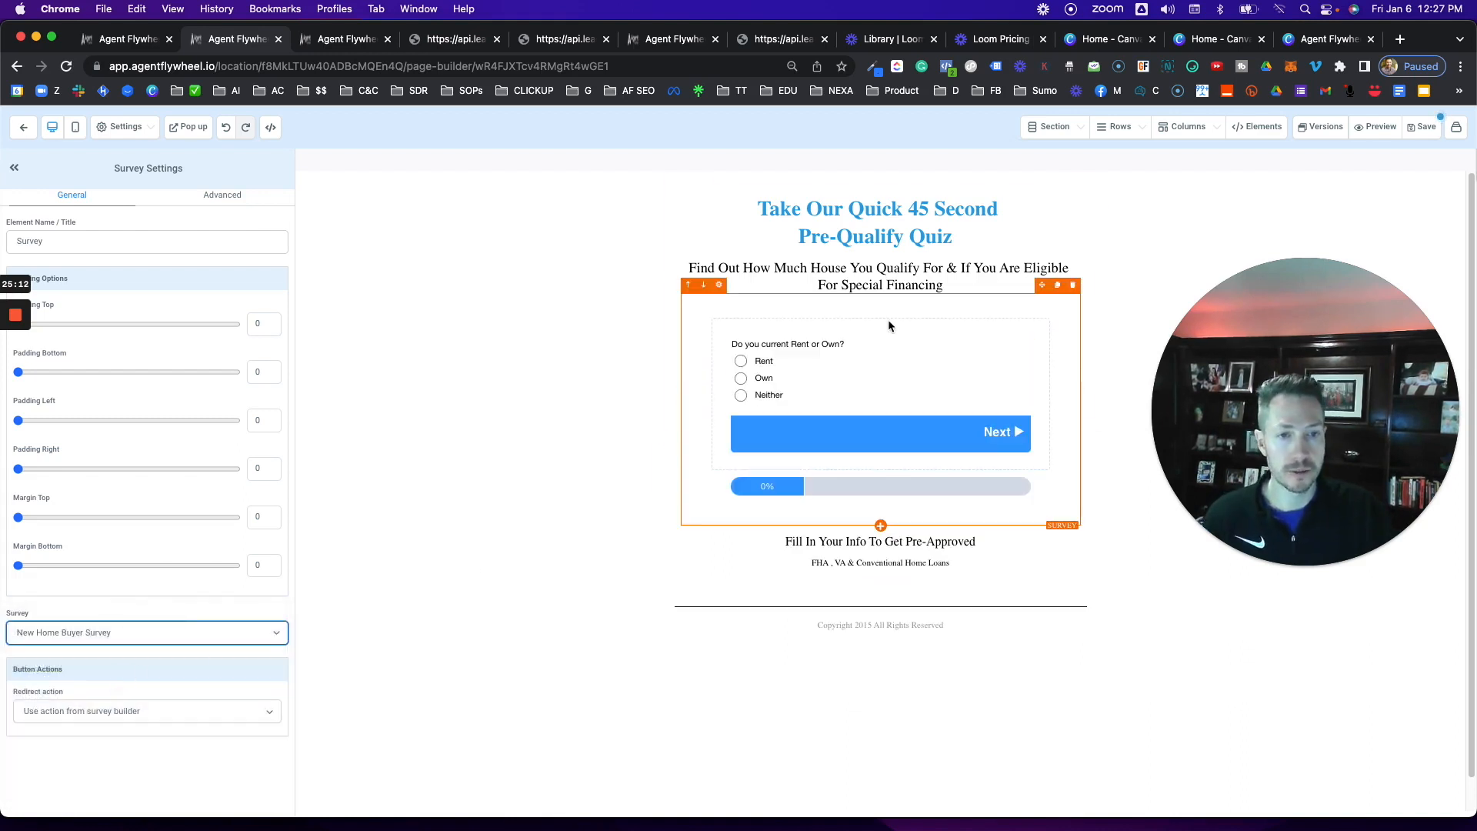
{"action": "left_click", "coordinate": [1427, 129]}
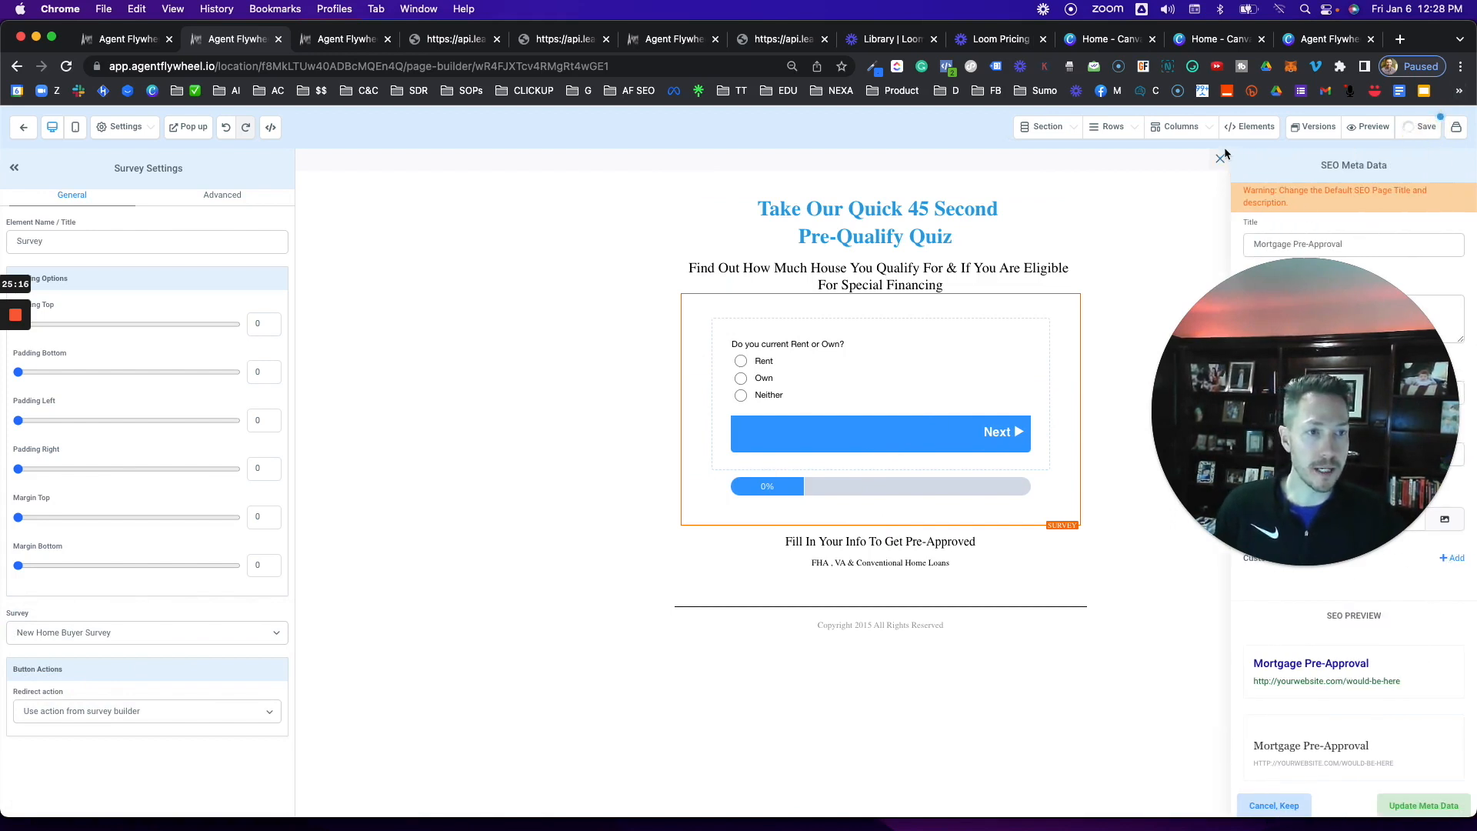
{"action": "left_click", "coordinate": [1219, 158]}
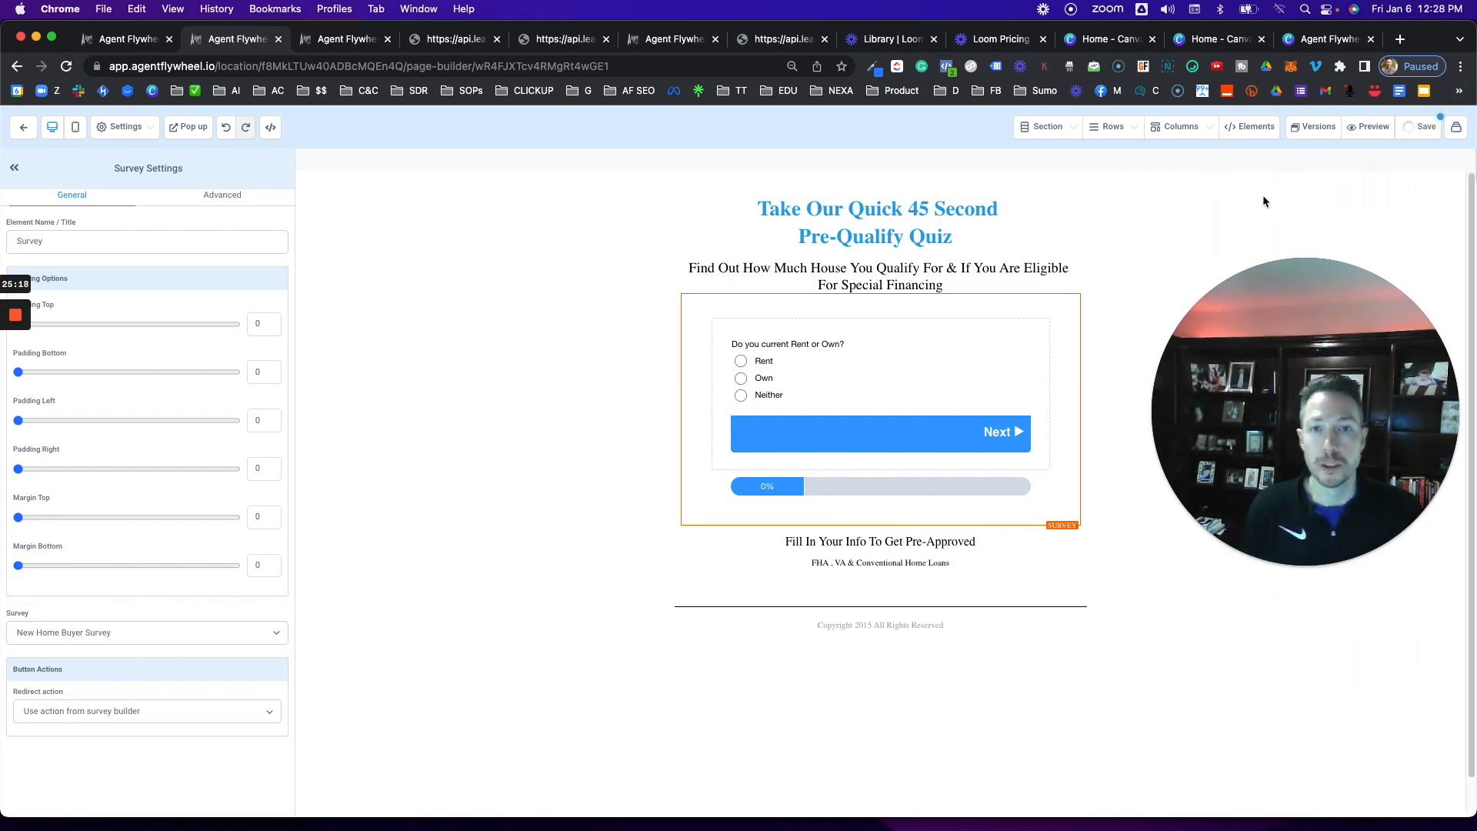